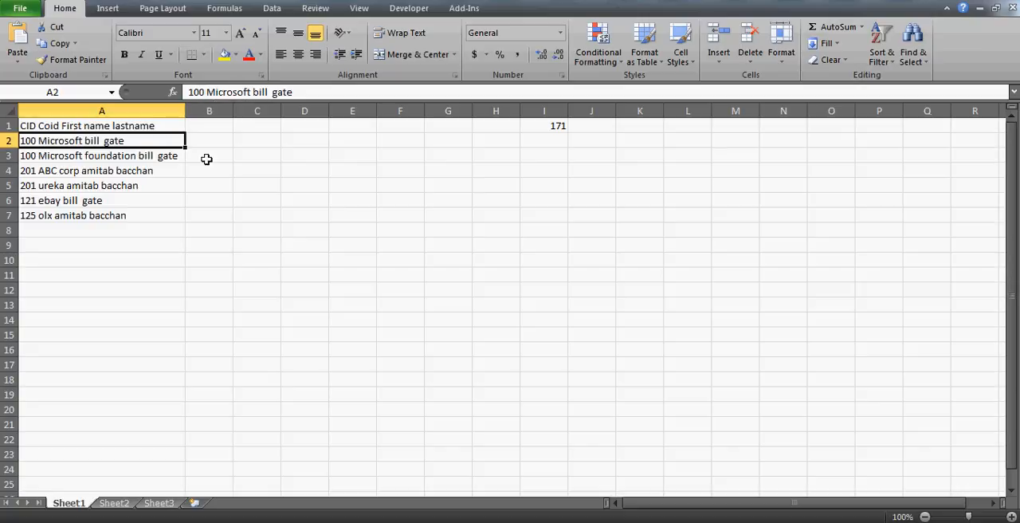
# - Examine the combined CID, company and name records in rows 2 to 7 of column A
pyautogui.click(96, 169)
pyautogui.press('Up')
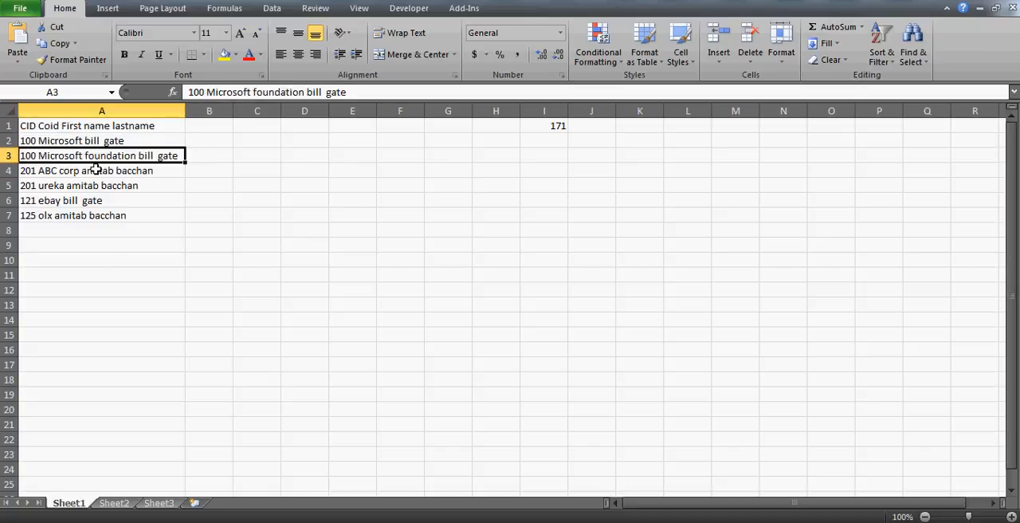
pyautogui.press('Down')
pyautogui.press('Down')
pyautogui.press('Down')
pyautogui.press('Down')
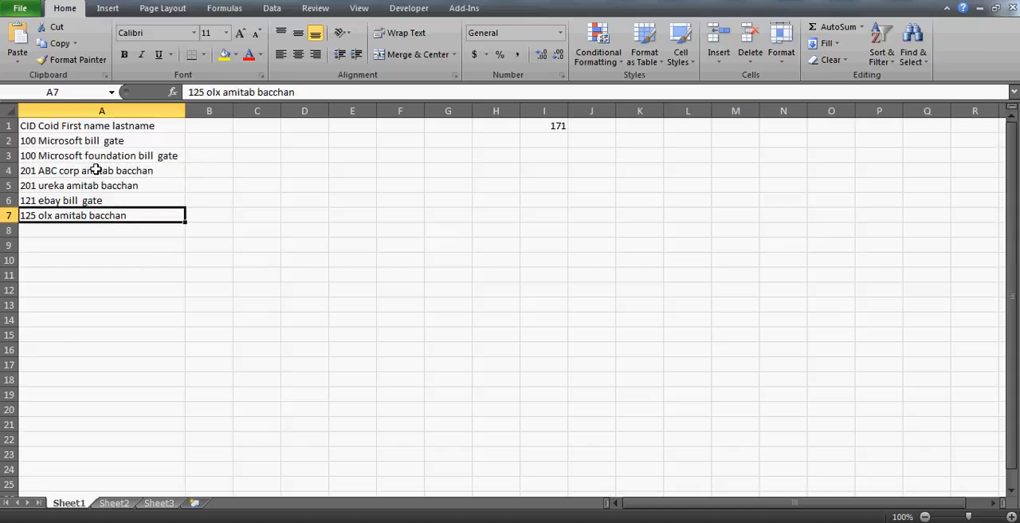
pyautogui.press('Up')
pyautogui.press('Up')
pyautogui.press('Up')
pyautogui.press('Up')
pyautogui.press('Up')
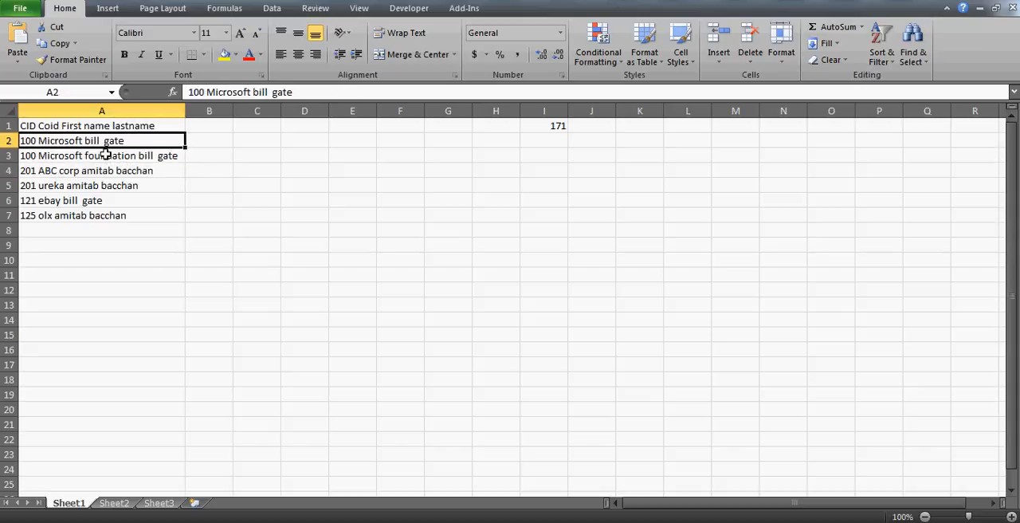
pyautogui.click(104, 155)
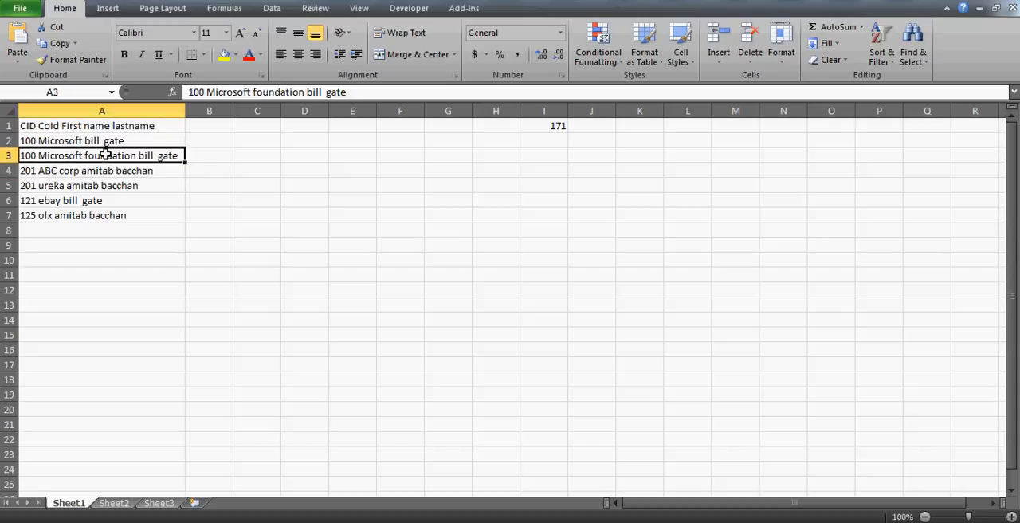
pyautogui.click(80, 202)
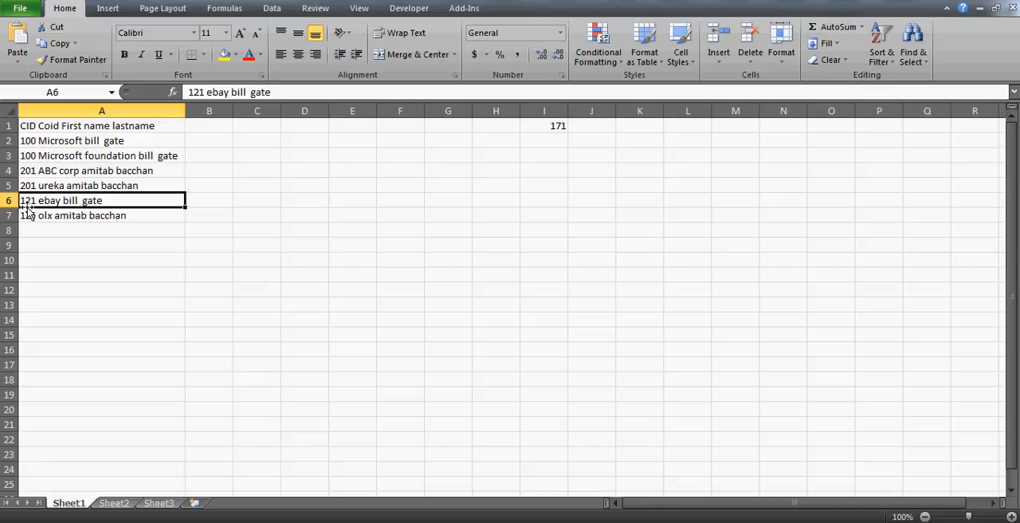
pyautogui.click(332, 159)
pyautogui.click(405, 157)
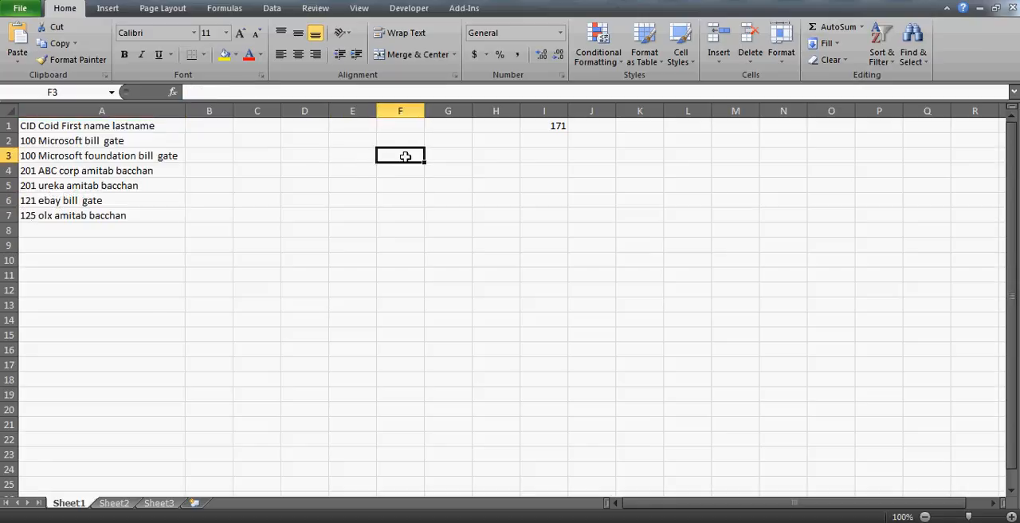
pyautogui.click(394, 149)
pyautogui.click(354, 150)
pyautogui.click(350, 143)
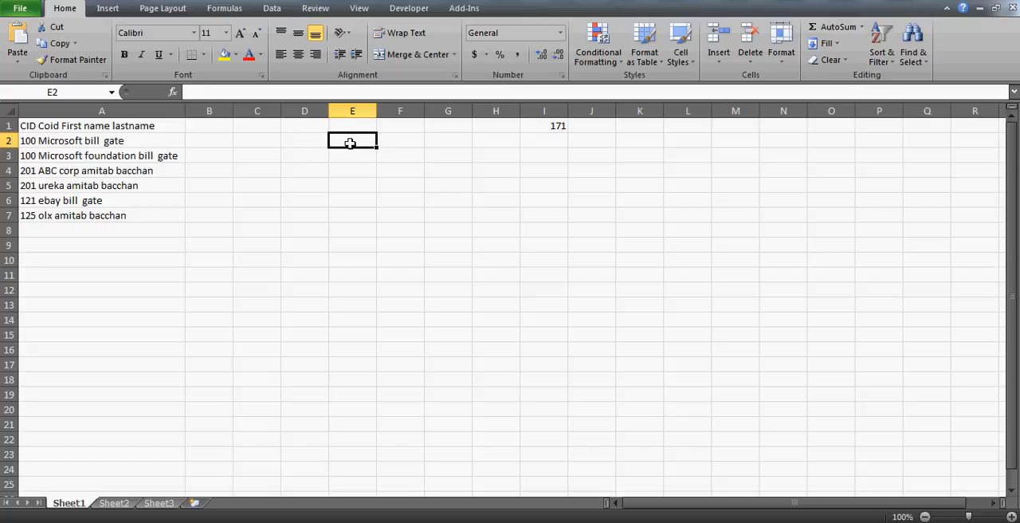
pyautogui.click(124, 143)
pyautogui.hotkey('shift', 'Down')
pyautogui.hotkey('shift', 'Down')
pyautogui.hotkey('shift', 'Down')
pyautogui.hotkey('shift', 'Down')
pyautogui.hotkey('shift', 'Down')
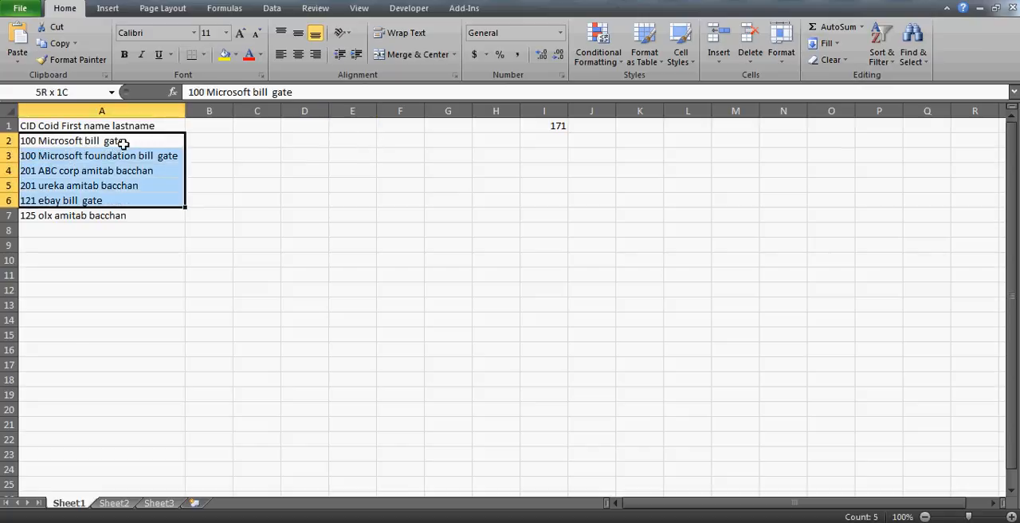
pyautogui.click(152, 127)
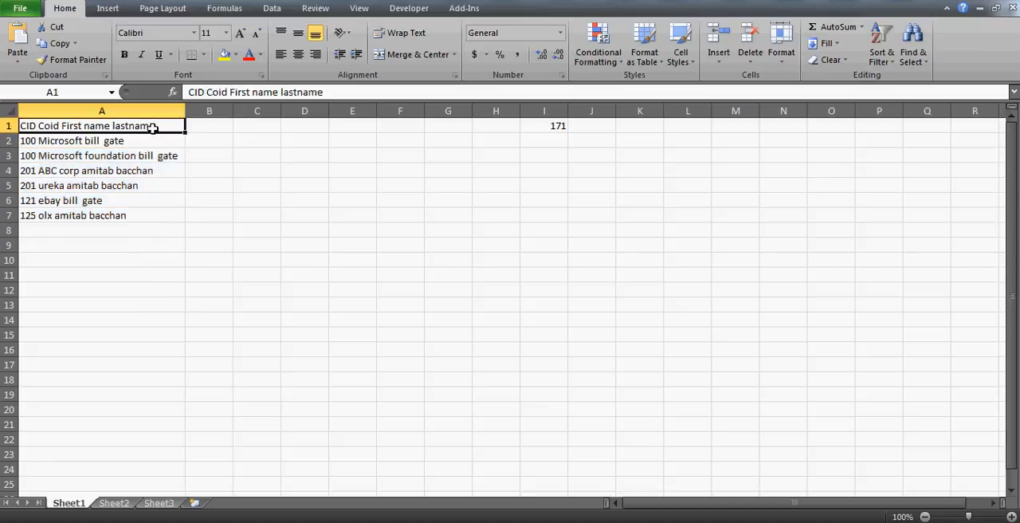
pyautogui.hotkey('shift', 'Down')
pyautogui.hotkey('shift', 'Down')
pyautogui.hotkey('shift', 'Down')
pyautogui.hotkey('shift', 'Down')
pyautogui.hotkey('shift', 'Down')
pyautogui.hotkey('shift', 'Down')
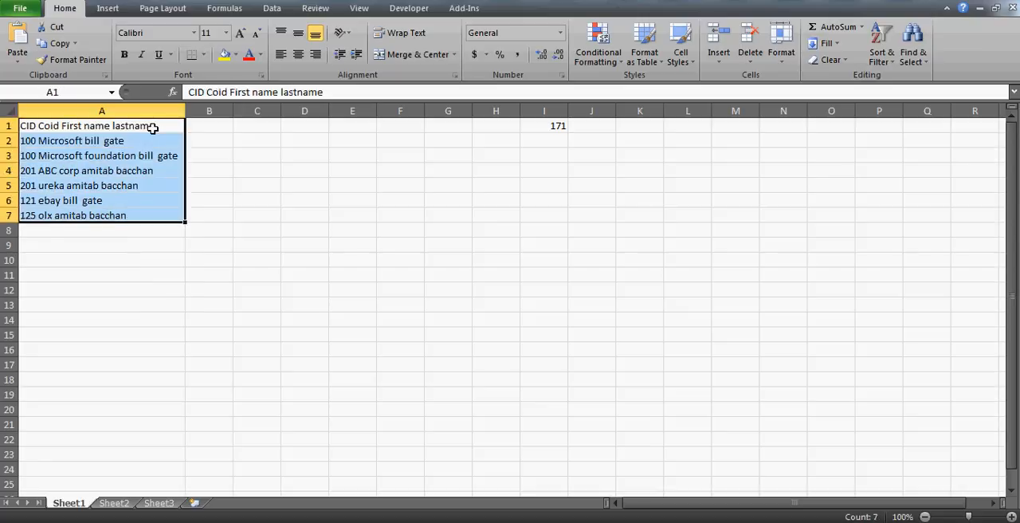
pyautogui.click(116, 131)
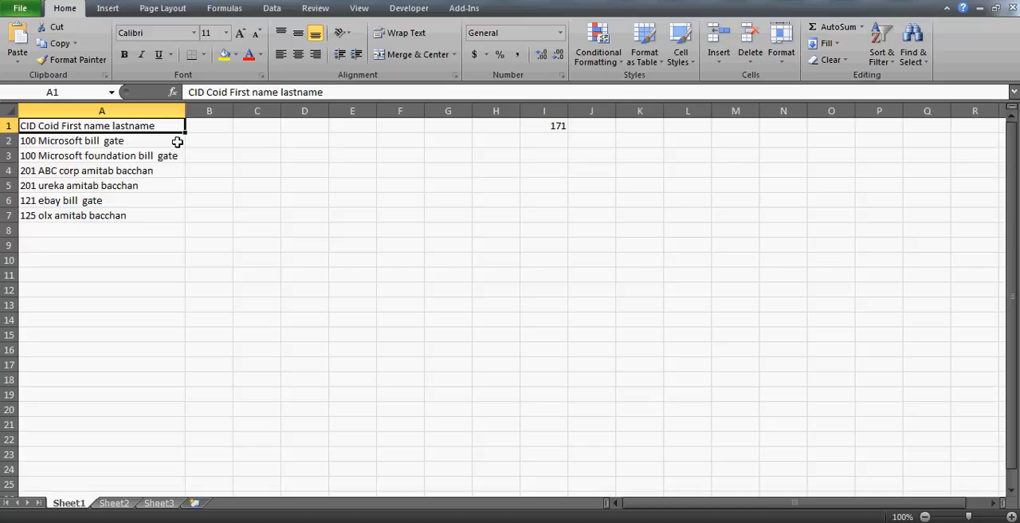
pyautogui.click(292, 152)
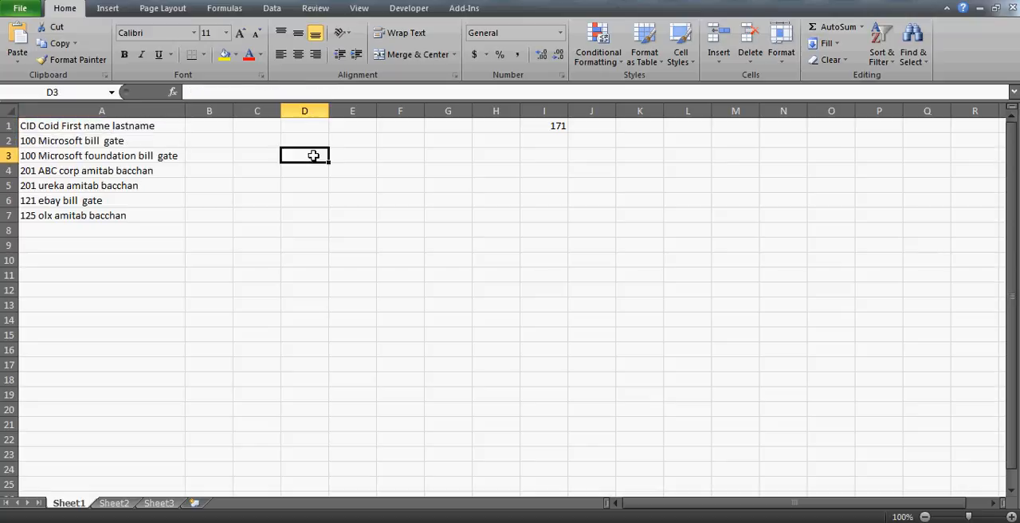
pyautogui.click(367, 163)
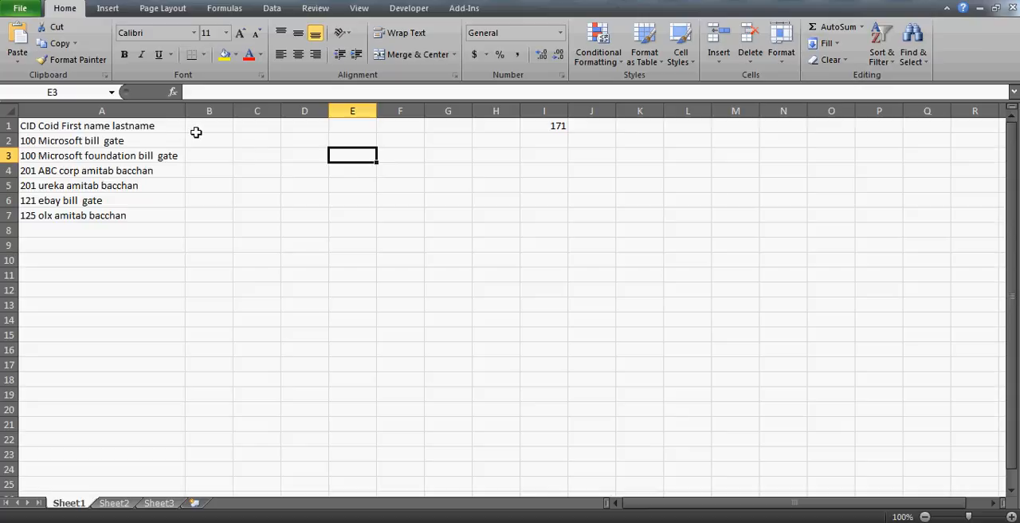
# - Make the header text in cell A1 bold
pyautogui.click(158, 126)
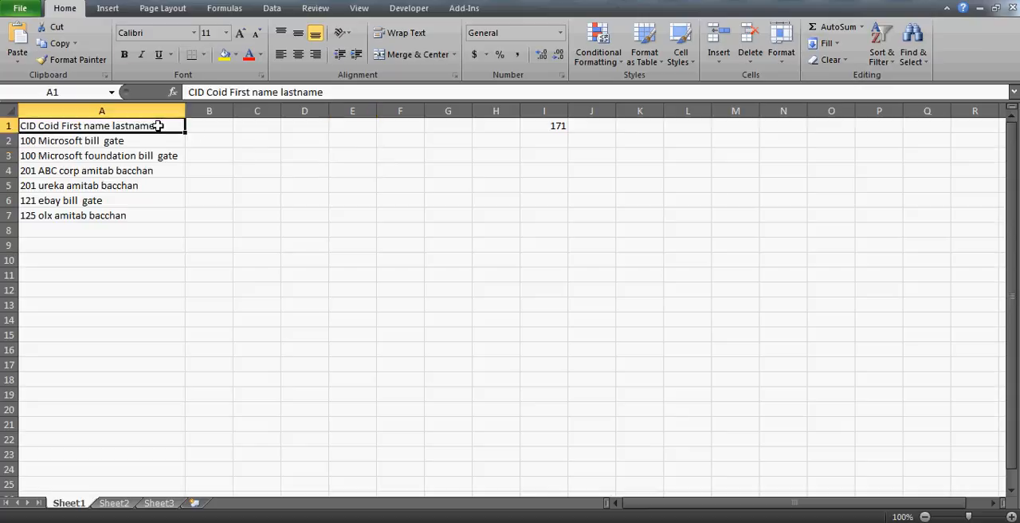
pyautogui.hotkey('ctrl', 'b')
pyautogui.press('Down')
pyautogui.click(159, 126)
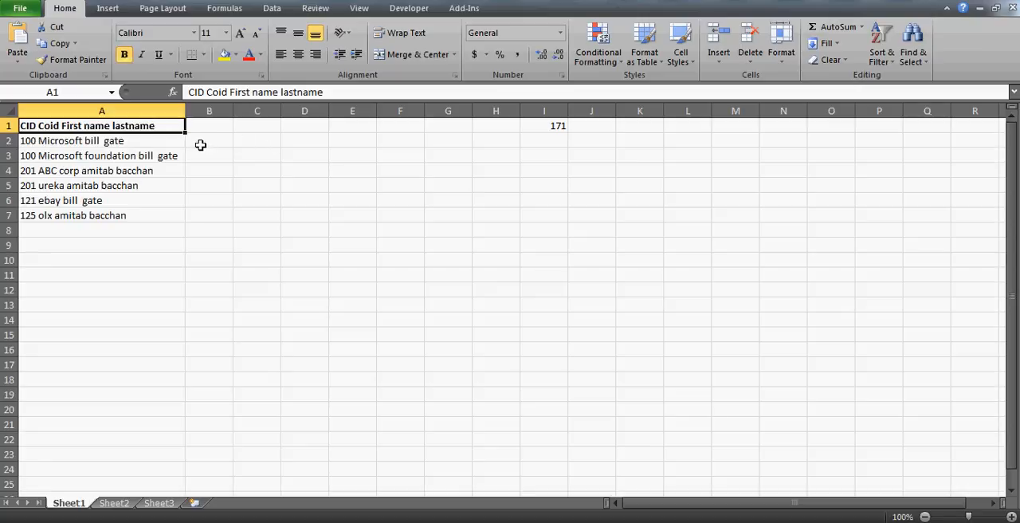
pyautogui.click(118, 142)
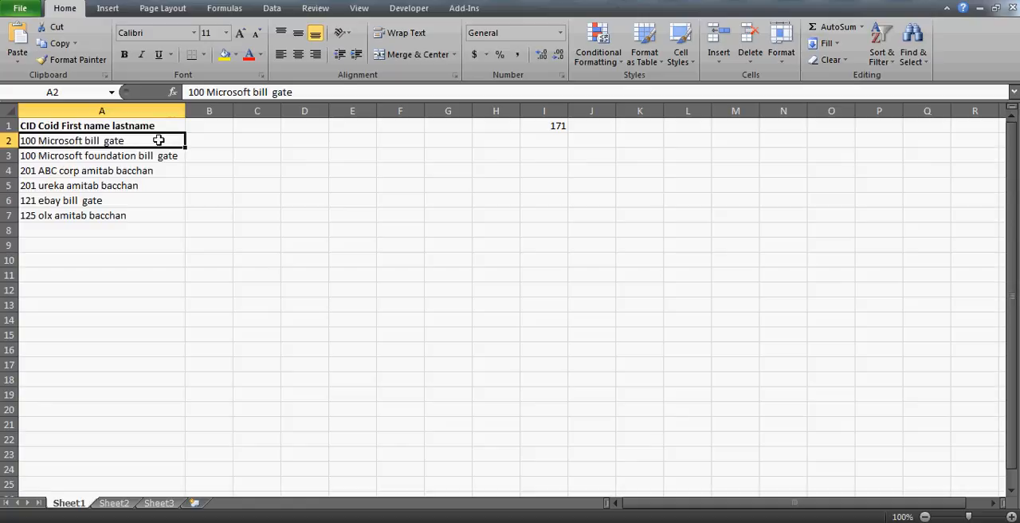
pyautogui.click(137, 130)
# - Switch to the browser, read the duplicate-CID requirement in the YouTube comments, and return to the Excel workbook
pyautogui.hotkey('alt', 'Tab')
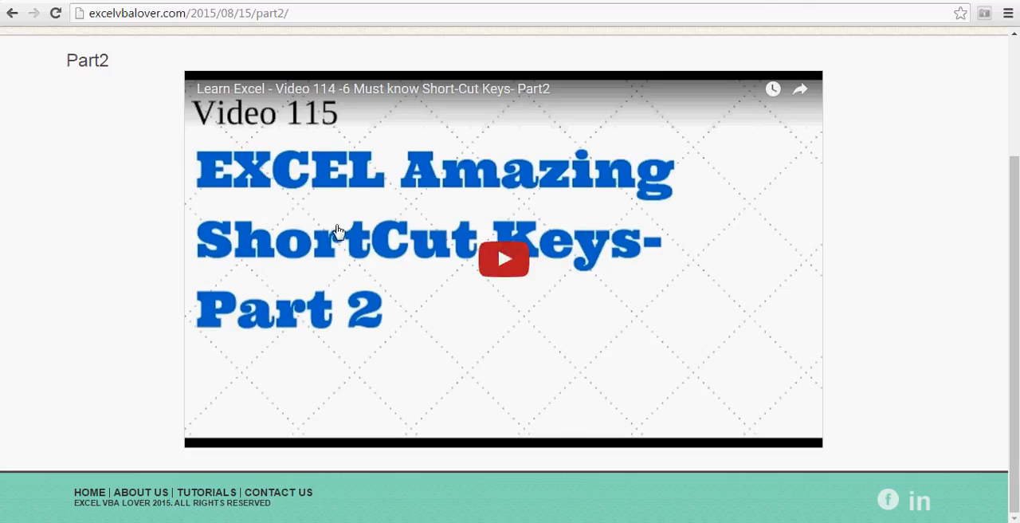
pyautogui.hotkey('alt', 'Tab')
pyautogui.hotkey('alt', 'Tab')
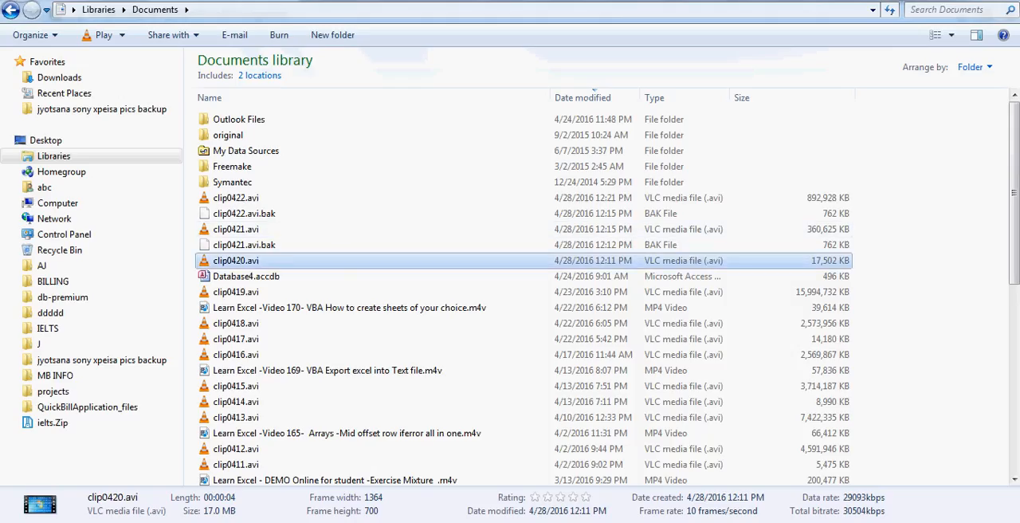
pyautogui.hotkey('alt', 'Tab')
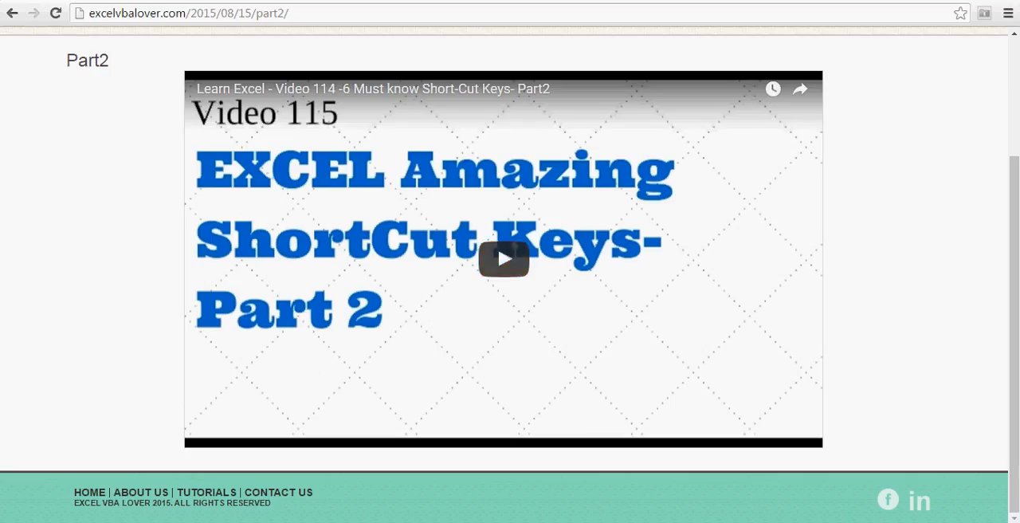
pyautogui.click(59, 1)
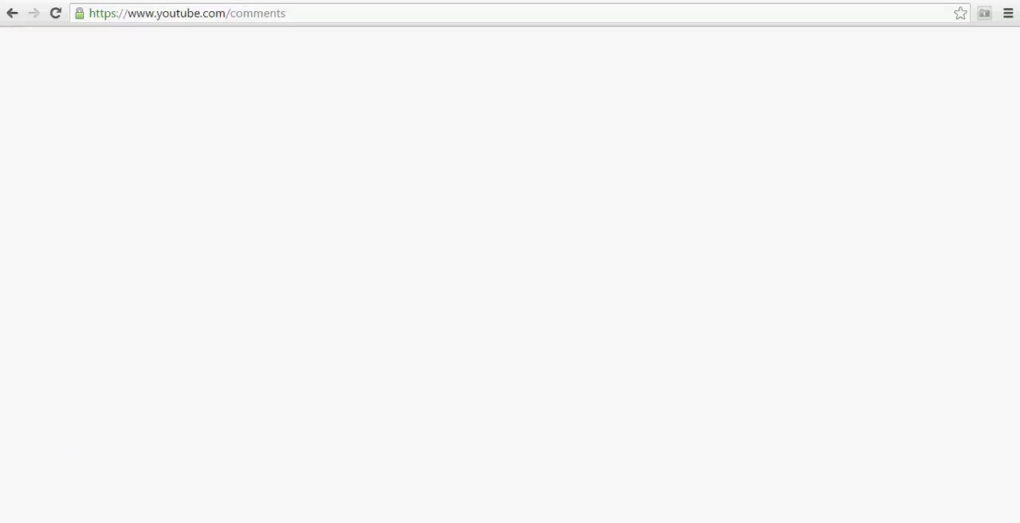
pyautogui.click(360, 236)
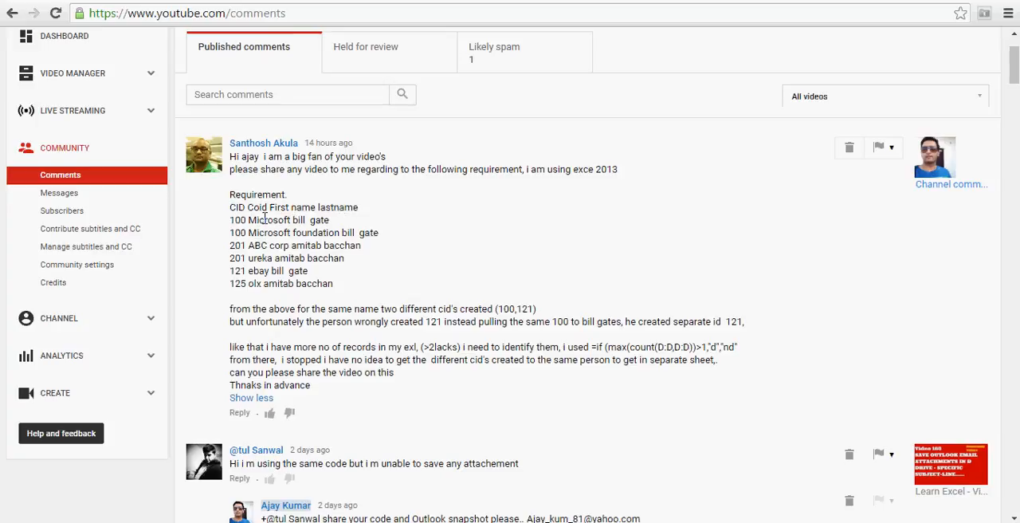
pyautogui.hotkey('alt', 'Tab')
pyautogui.hotkey('alt', 'Tab')
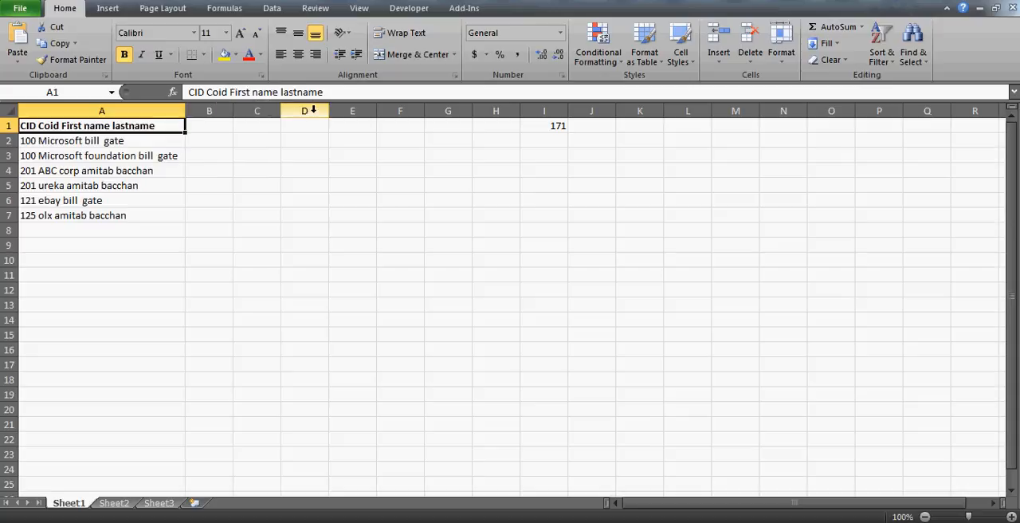
# - Remove the space inside "First name" in the A1 header so it reads "CID Coid Firstname lastname"
pyautogui.click(119, 110)
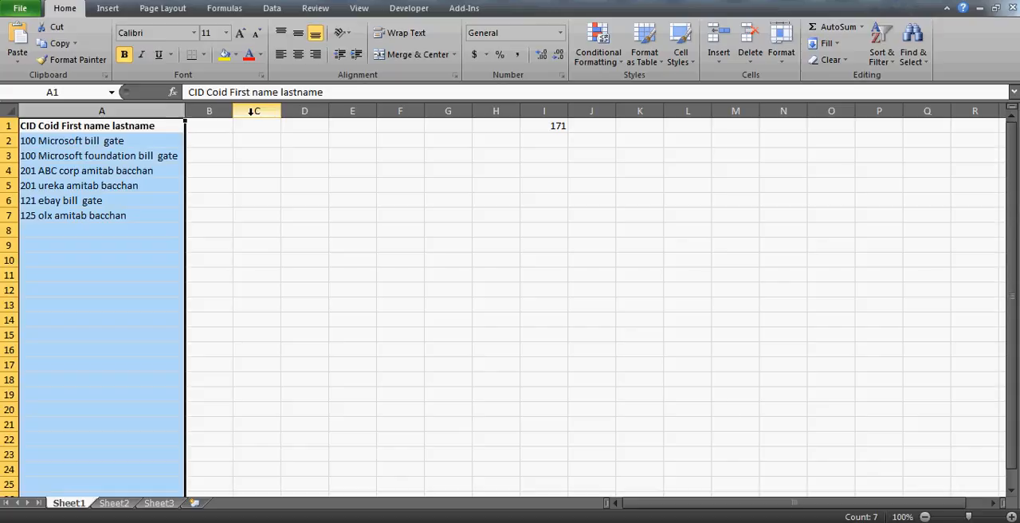
pyautogui.click(109, 141)
pyautogui.click(128, 125)
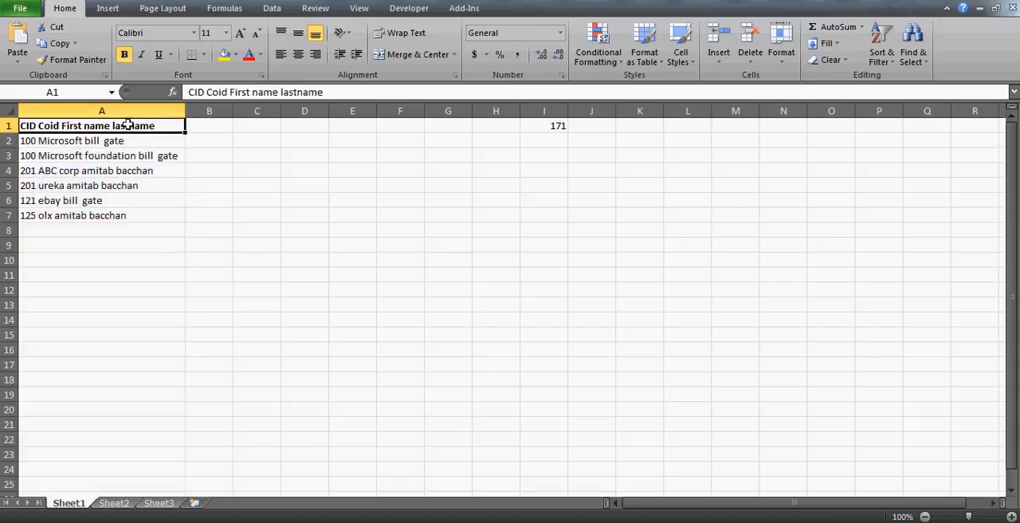
pyautogui.click(253, 92)
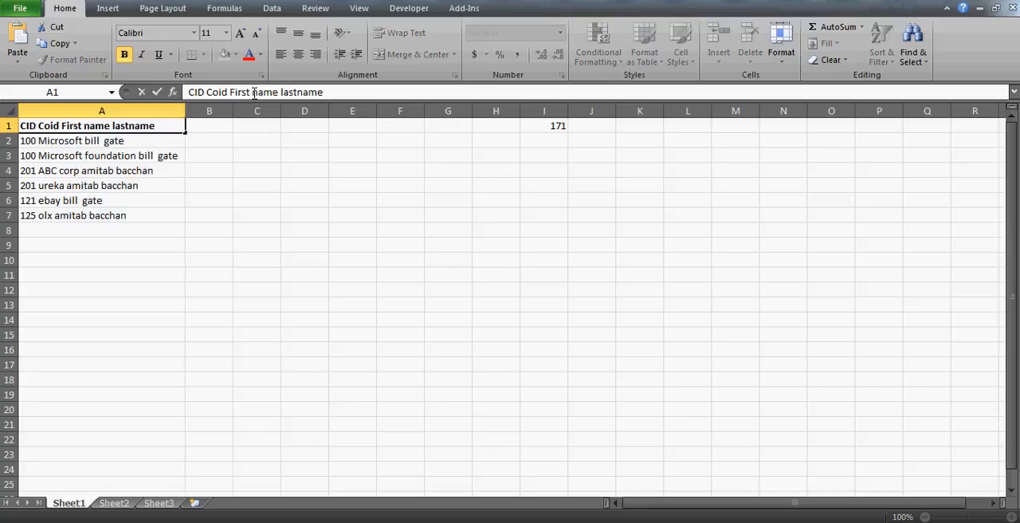
pyautogui.press('Delete')
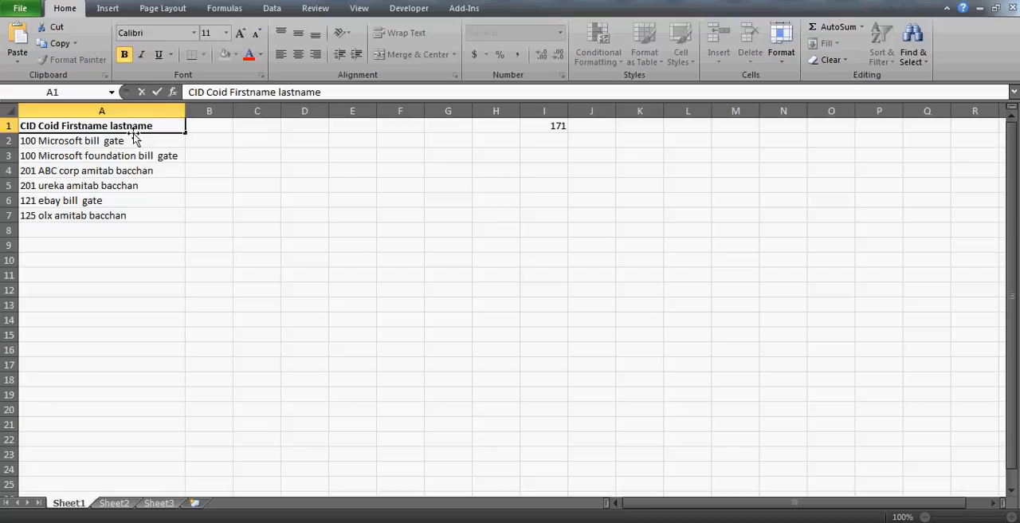
pyautogui.click(174, 135)
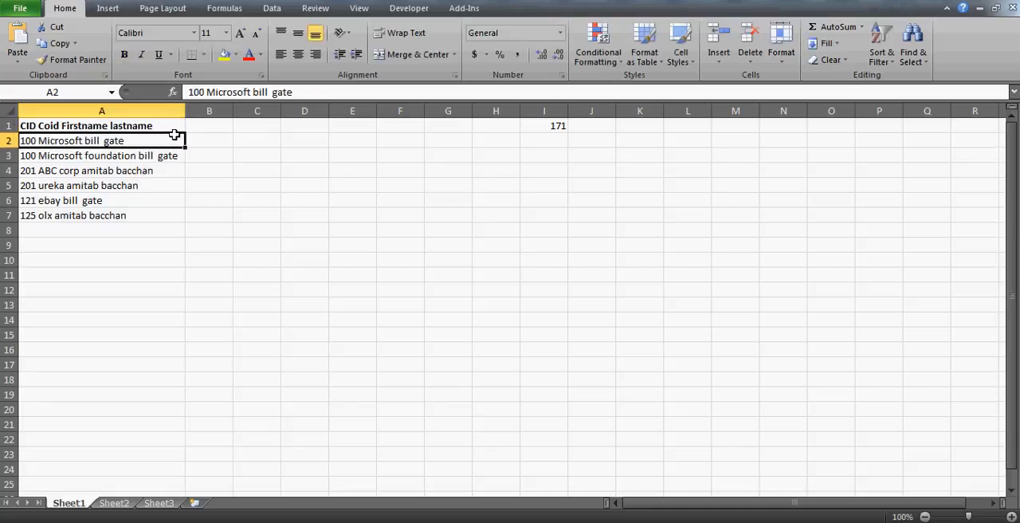
pyautogui.press('Up')
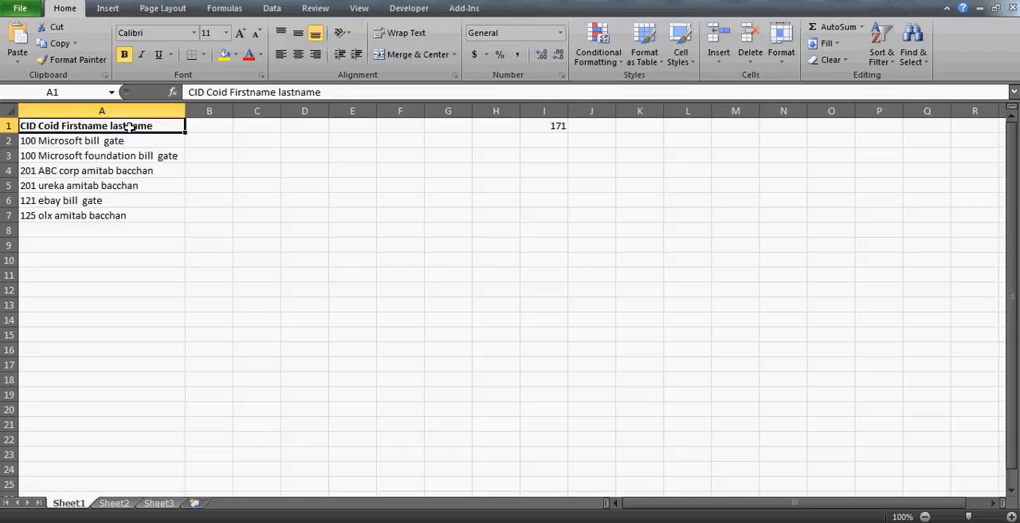
pyautogui.hotkey('shift', 'Down')
pyautogui.hotkey('shift', 'Down')
pyautogui.hotkey('shift', 'Down')
pyautogui.hotkey('shift', 'Down')
pyautogui.hotkey('shift', 'Down')
pyautogui.hotkey('shift', 'Down')
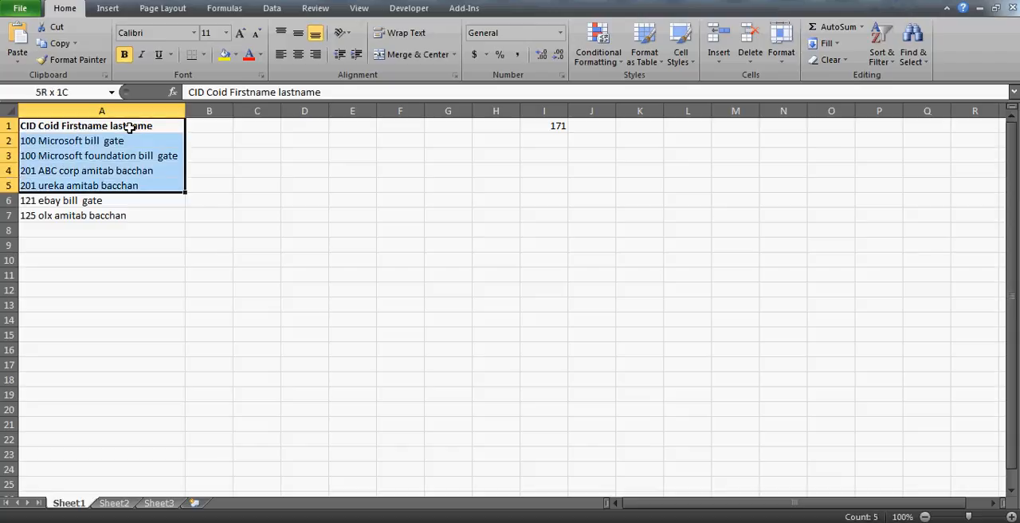
pyautogui.click(85, 121)
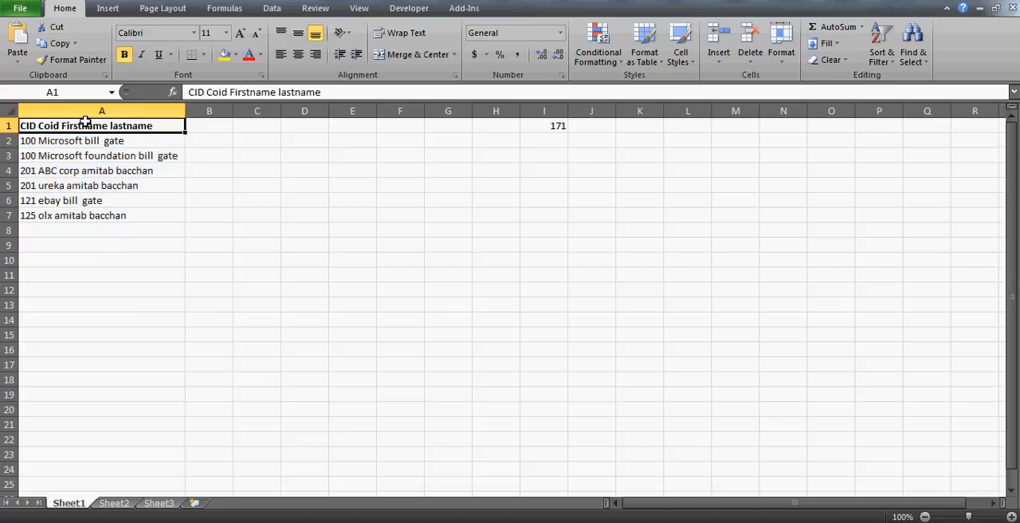
pyautogui.hotkey('ctrl', 'shift', 'Down')
pyautogui.press('Down')
pyautogui.press('Up')
# - Remove the space between "Microsoft" and "foundation" in cell A3 so the company name becomes "Microsoftfoundation"
pyautogui.click(142, 146)
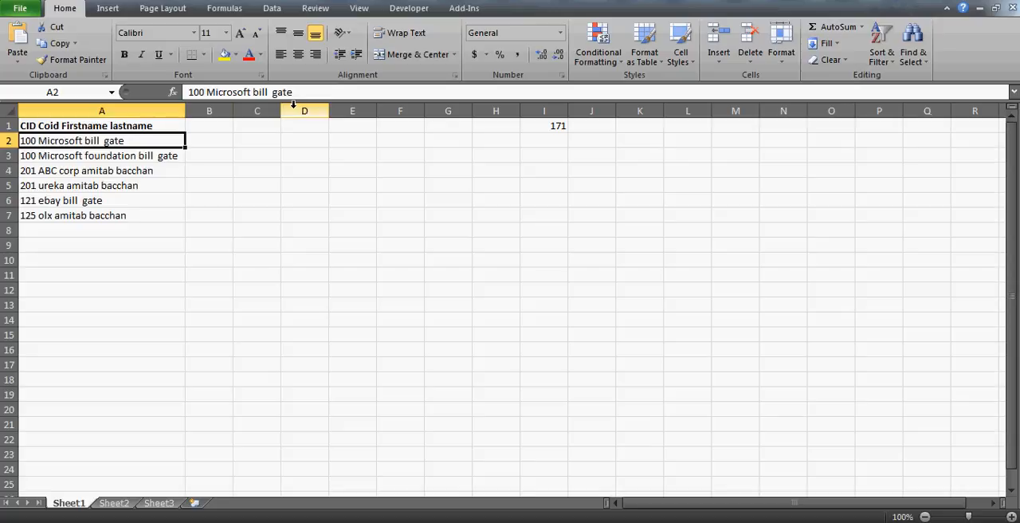
pyautogui.click(111, 158)
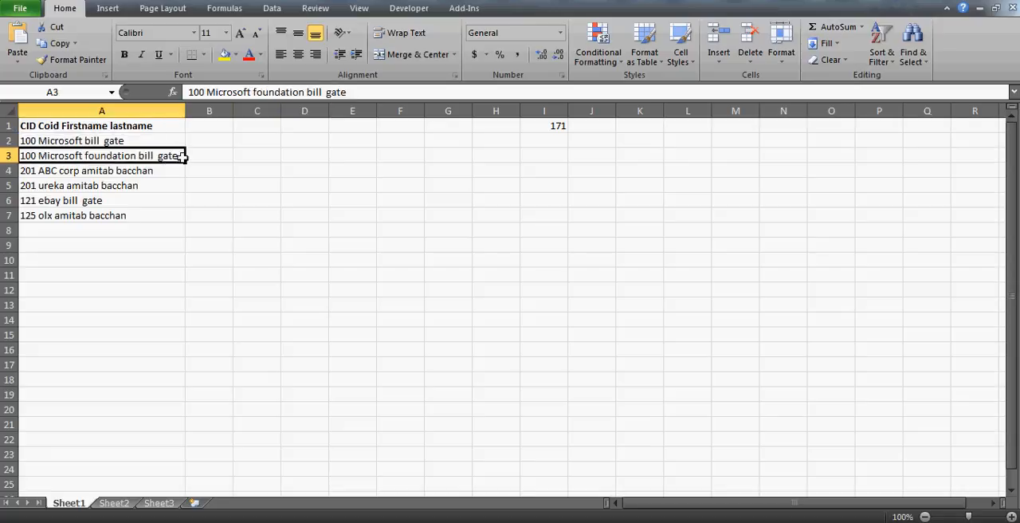
pyautogui.click(59, 140)
pyautogui.click(83, 160)
pyautogui.click(254, 91)
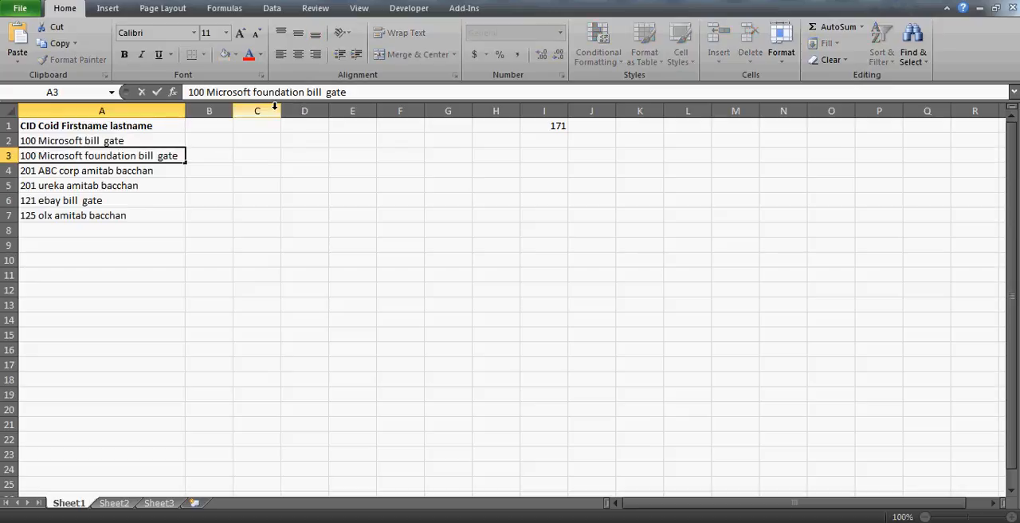
pyautogui.press('BackSpace')
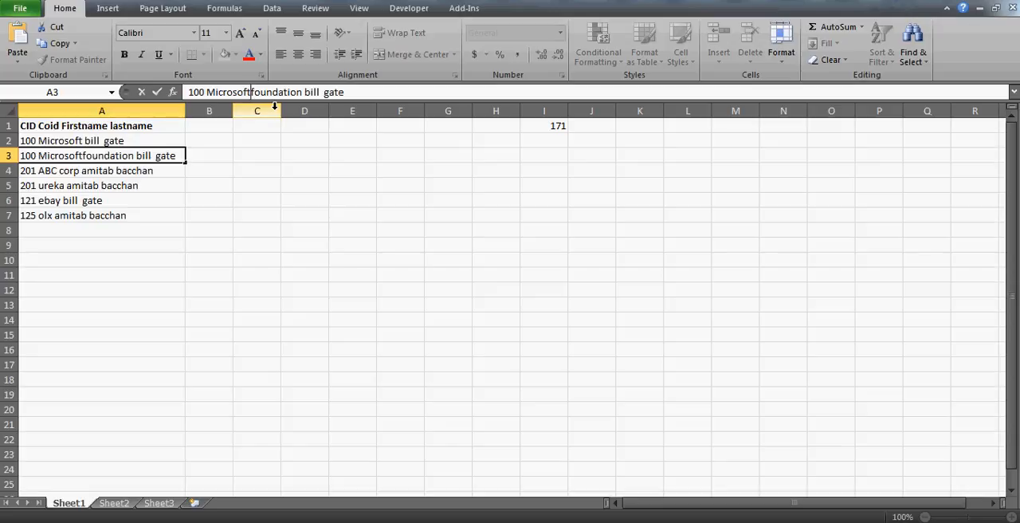
pyautogui.press('Return')
pyautogui.press('Up')
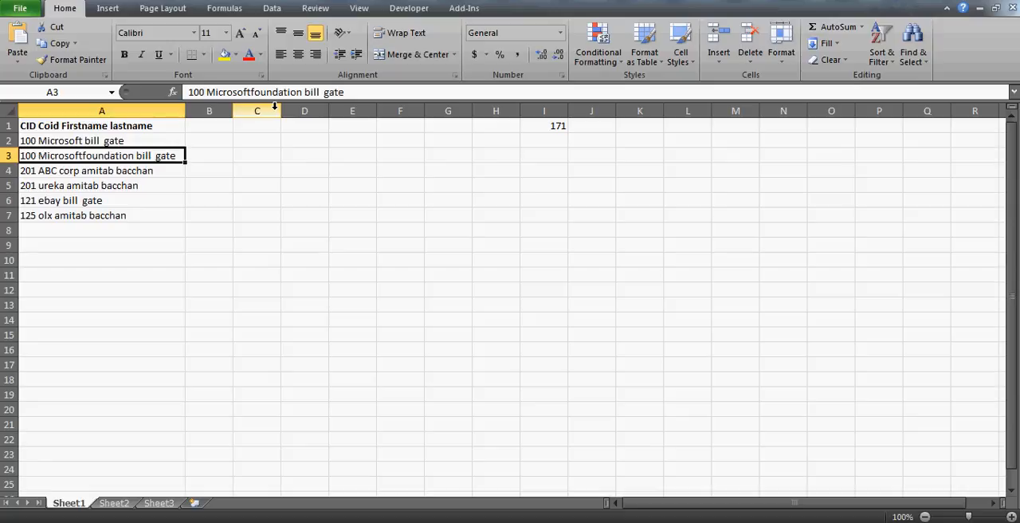
# - Remove the space between "ABC" and "corp" in cell A4 so the company name becomes "ABCcorp"
pyautogui.press('Down')
pyautogui.press('Up')
pyautogui.press('Down')
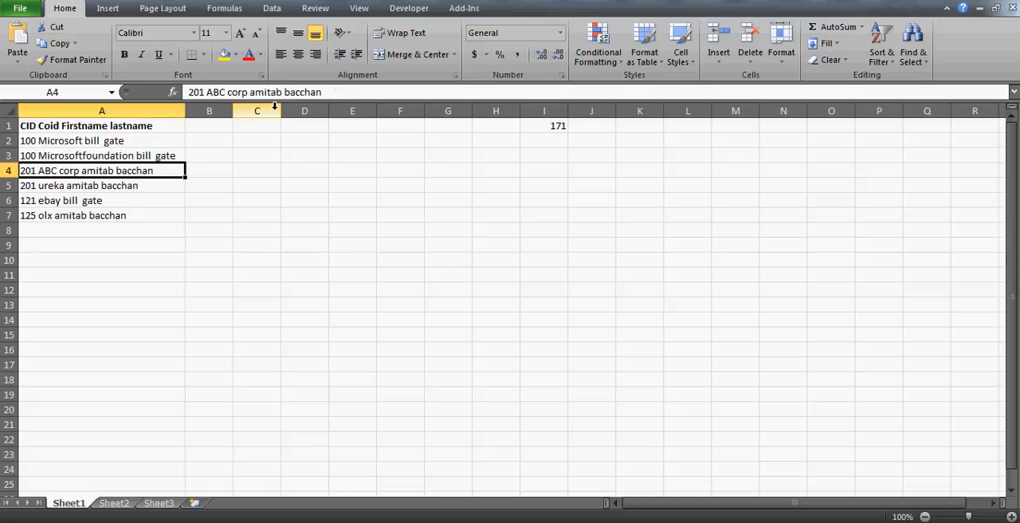
pyautogui.press('Up')
pyautogui.press('Down')
pyautogui.press('Up')
pyautogui.press('Down')
pyautogui.press('Down')
pyautogui.press('Up')
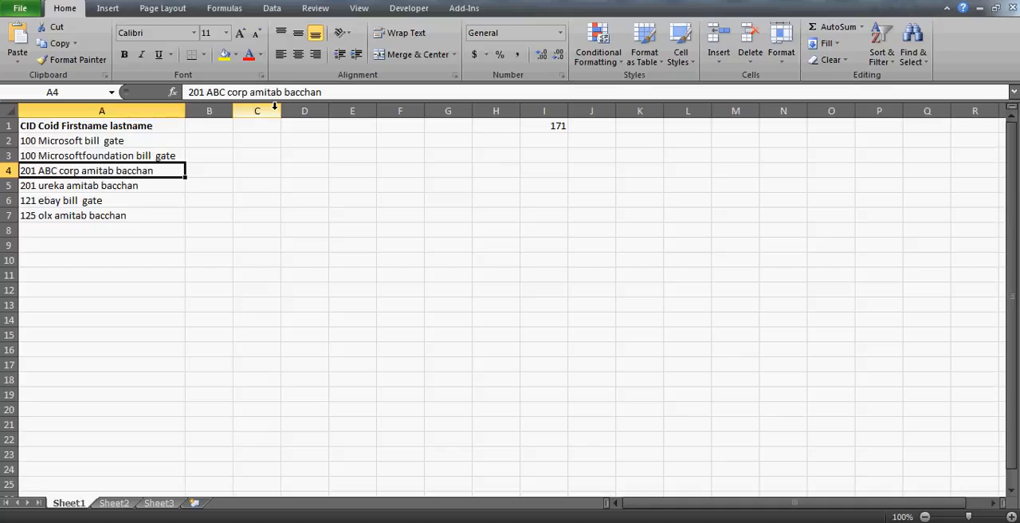
pyautogui.click(228, 92)
pyautogui.press('BackSpace')
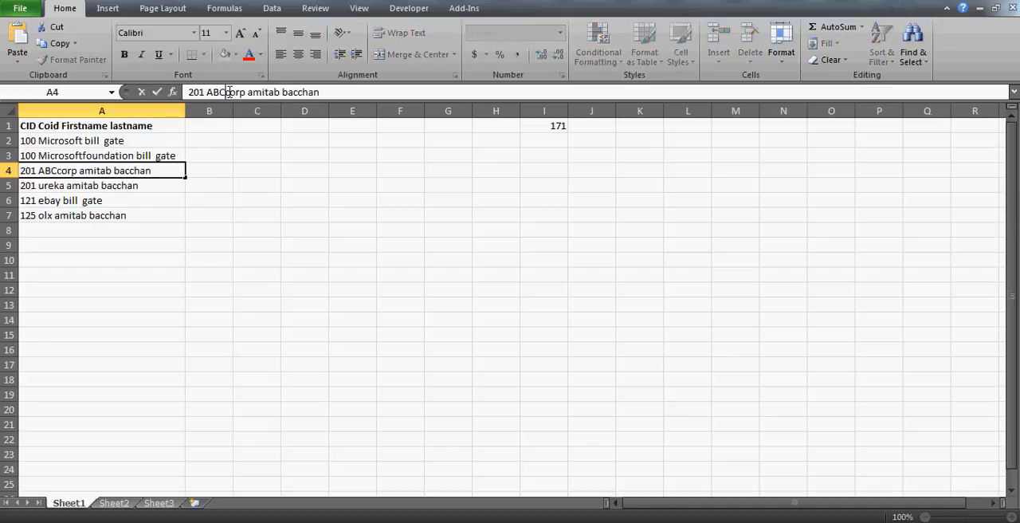
pyautogui.press('Return')
pyautogui.press('Up')
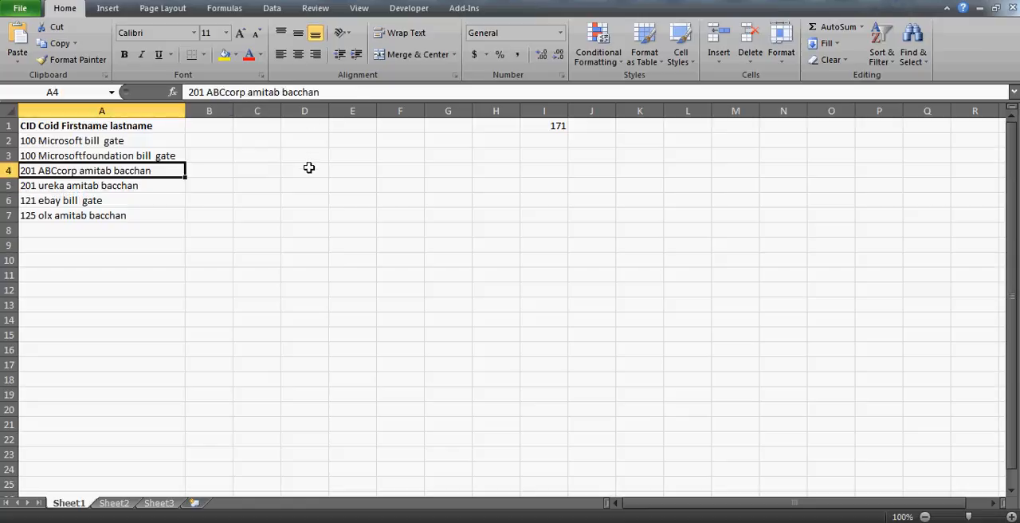
# - Look over the combined records in A2:A7, checking the company names for stray spaces
pyautogui.press('Down')
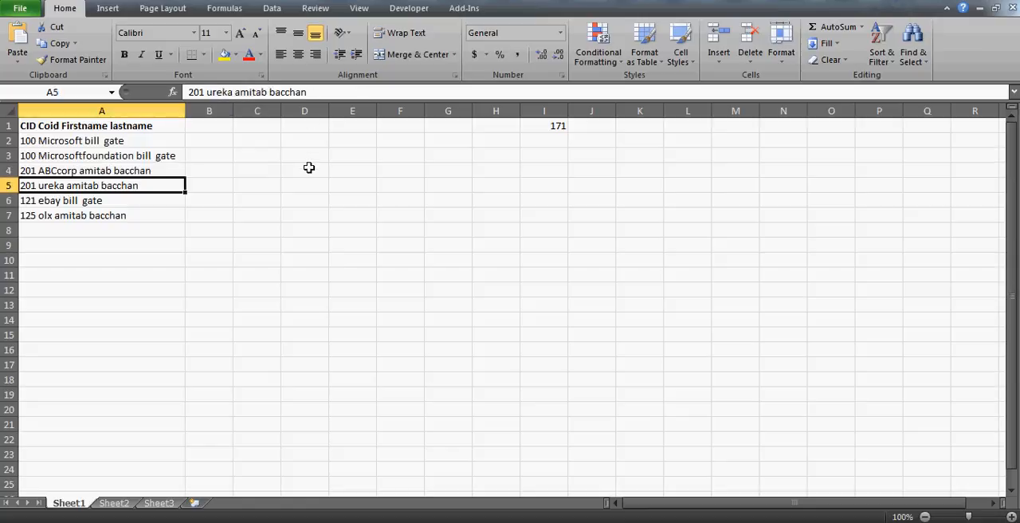
pyautogui.press('Up')
pyautogui.press('Up')
pyautogui.press('Up')
pyautogui.press('Down')
pyautogui.press('Down')
pyautogui.press('Down')
pyautogui.press('Up')
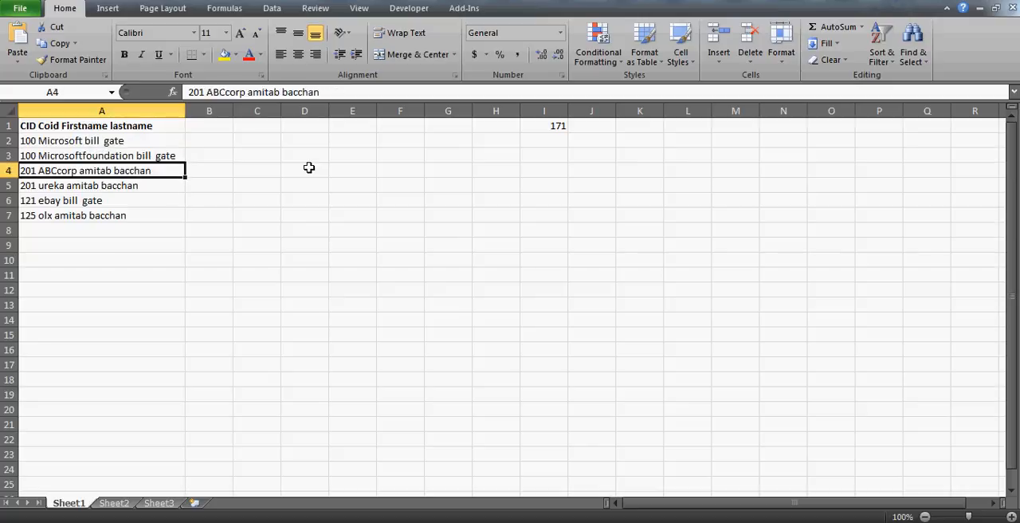
pyautogui.press('Down')
pyautogui.press('Up')
pyautogui.press('Up')
pyautogui.press('Up')
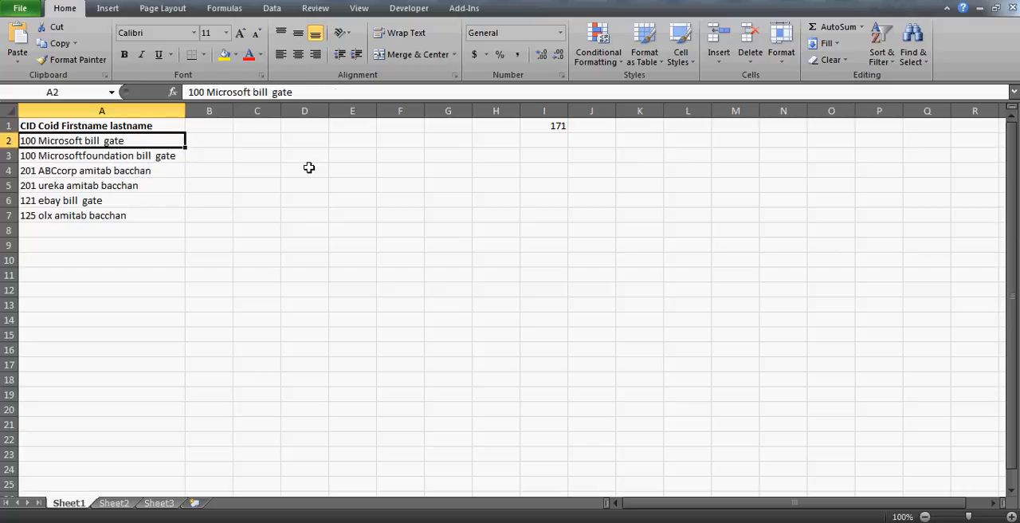
pyautogui.hotkey('ctrl', 'shift', 'Down')
pyautogui.press('Down')
pyautogui.press('Up')
pyautogui.hotkey('ctrl', 'shift', 'Down')
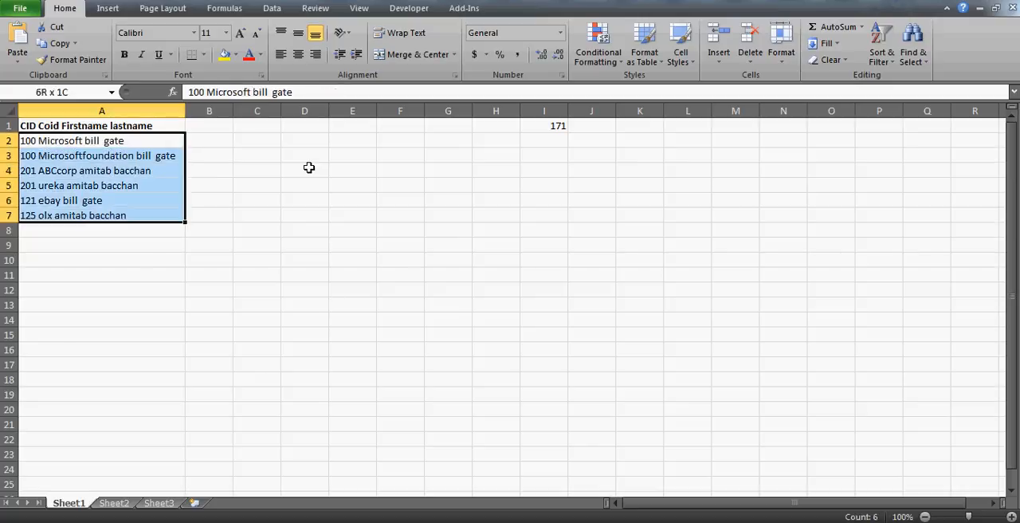
pyautogui.press('Up')
pyautogui.press('Down')
pyautogui.hotkey('ctrl', 'shift', 'Down')
pyautogui.press('Up')
pyautogui.press('Down')
pyautogui.hotkey('ctrl', 'shift', 'Down')
pyautogui.press('Right')
pyautogui.press('Left')
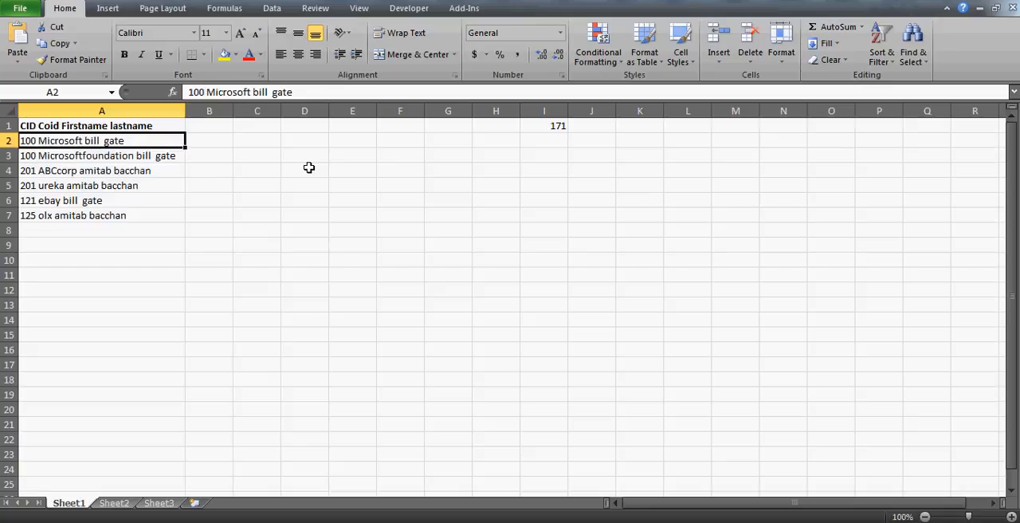
# - Examine the records in cells A4, A5 and A6 one by one for consistent spacing between the fields
pyautogui.press('Up')
pyautogui.press('Down')
pyautogui.press('Down')
pyautogui.press('Down')
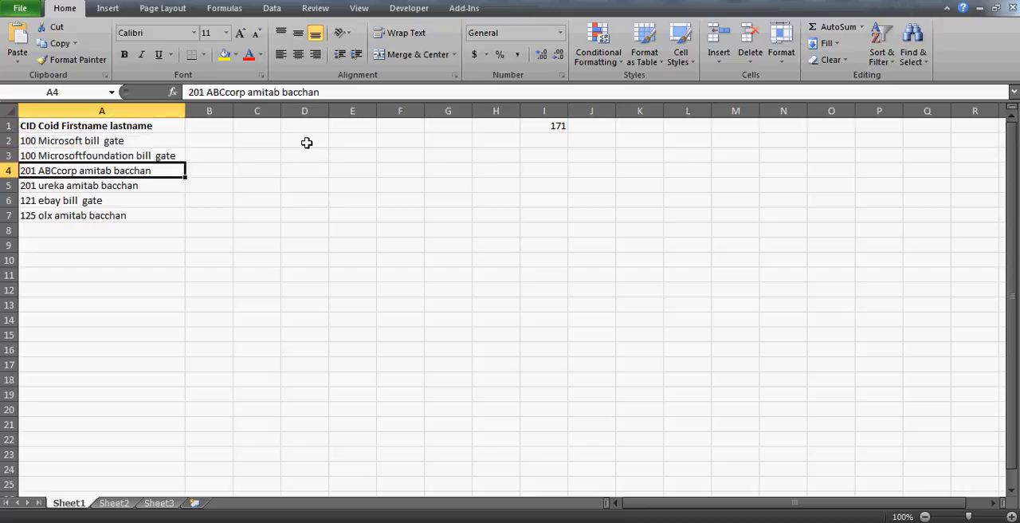
pyautogui.press('Right')
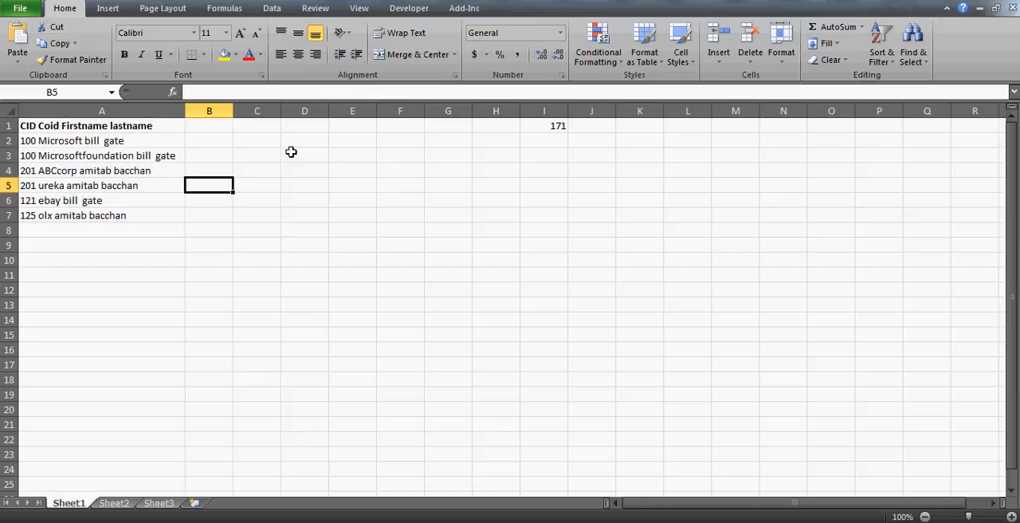
pyautogui.press('Left')
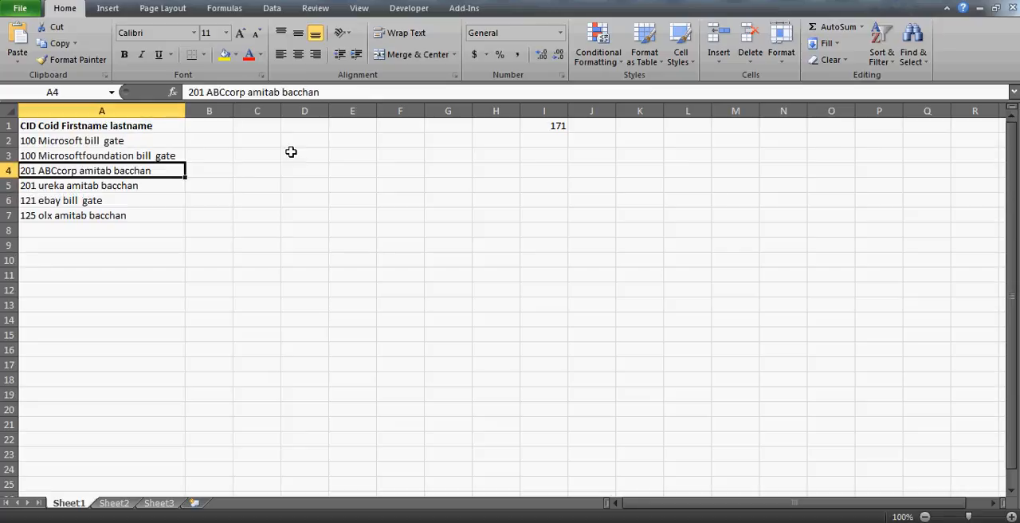
pyautogui.press('Down')
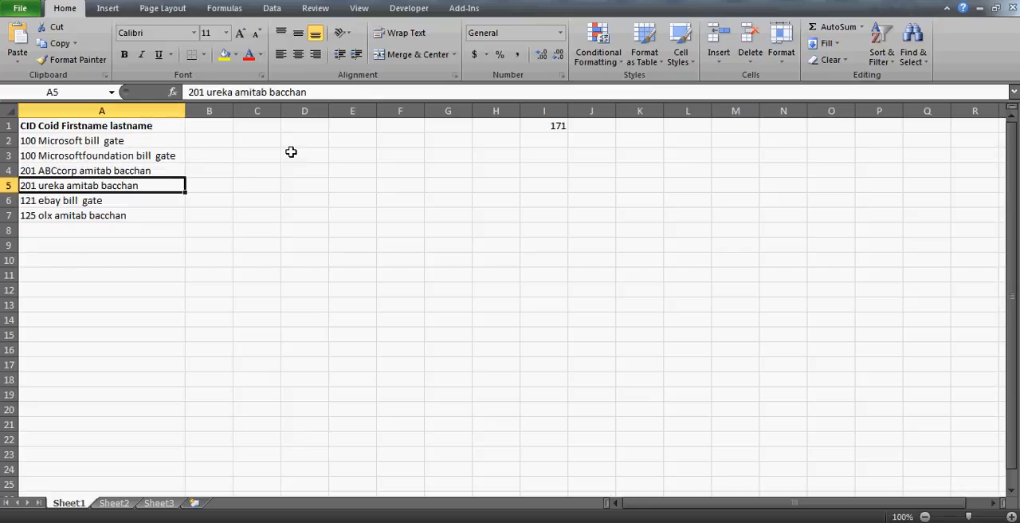
pyautogui.press('Up')
pyautogui.click(138, 182)
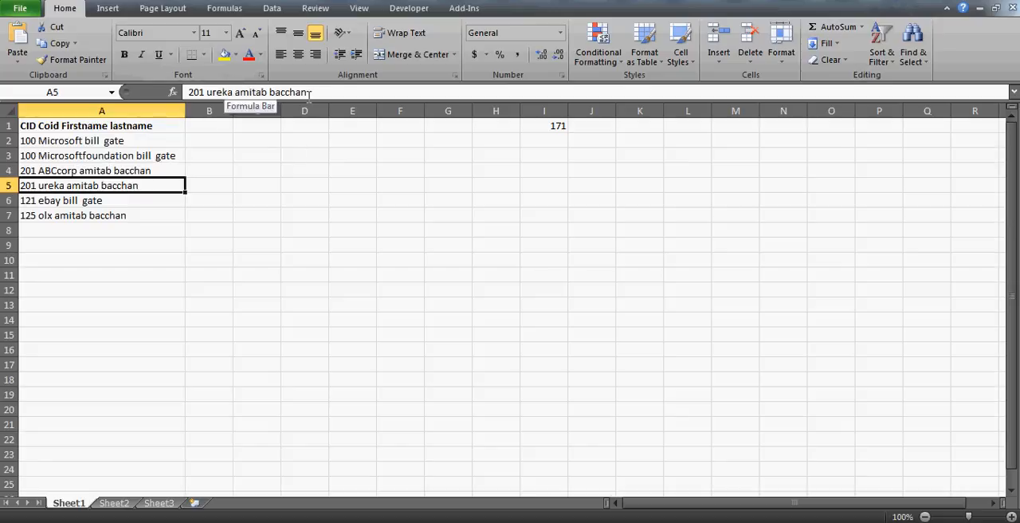
pyautogui.click(114, 199)
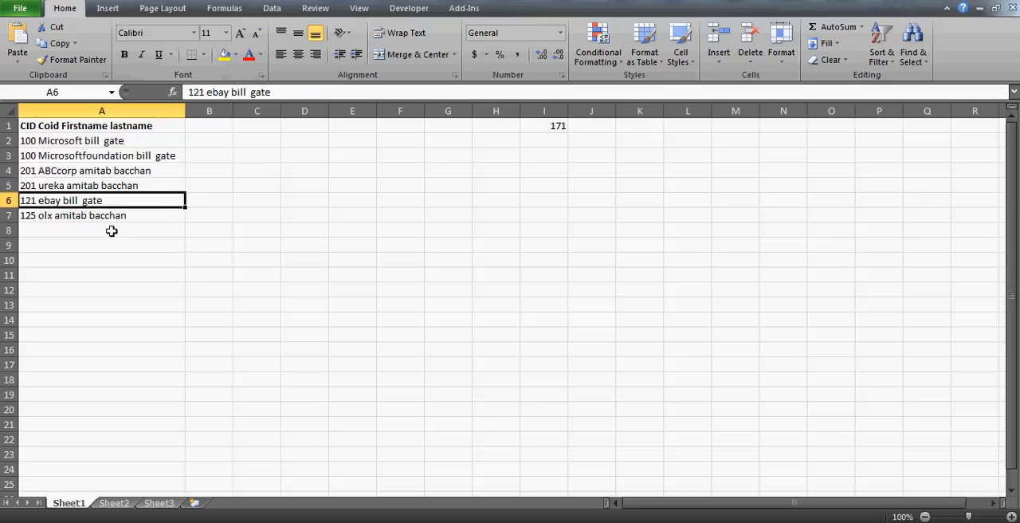
pyautogui.press('Up')
pyautogui.press('Up')
pyautogui.press('Up')
pyautogui.press('Up')
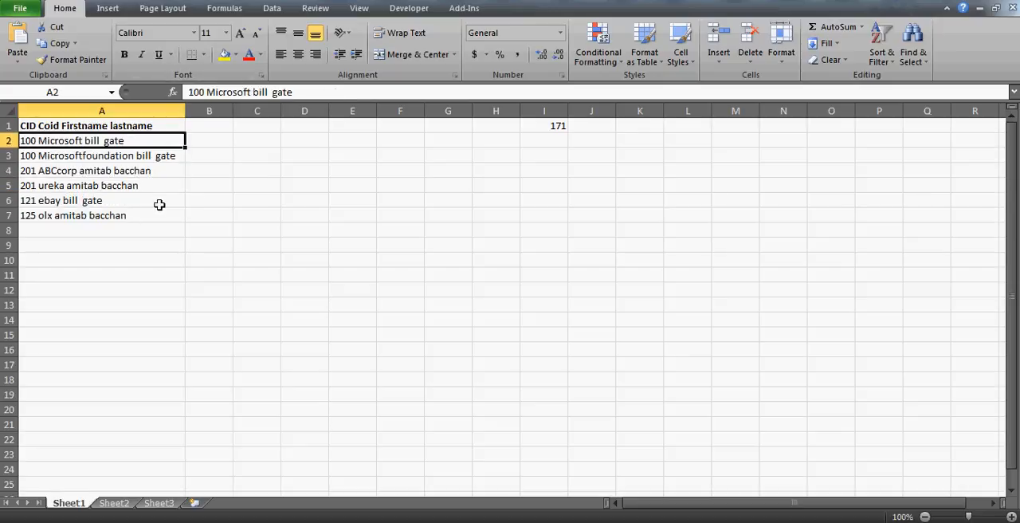
pyautogui.hotkey('ctrl', 'shift', 'Down')
pyautogui.click(311, 185)
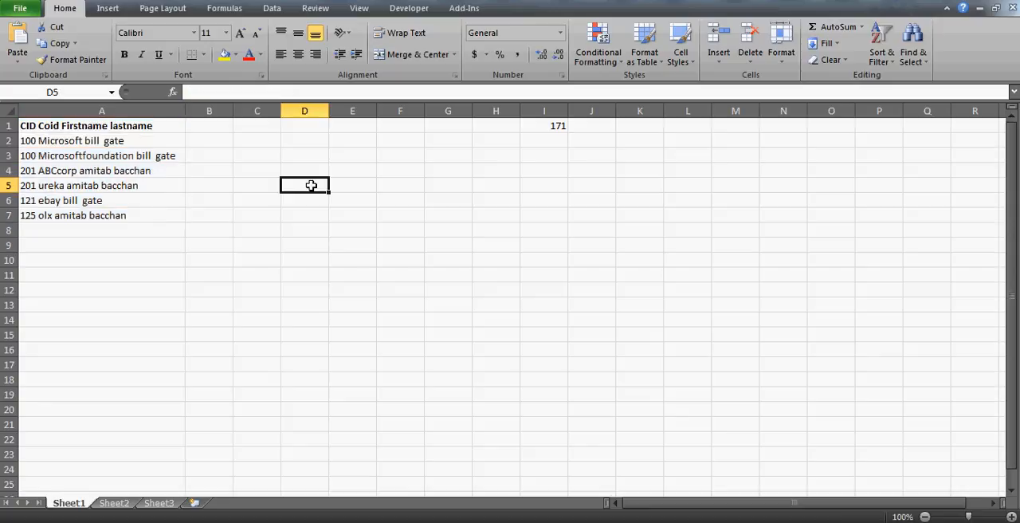
# - Clear the stray number from cell I1
pyautogui.click(120, 110)
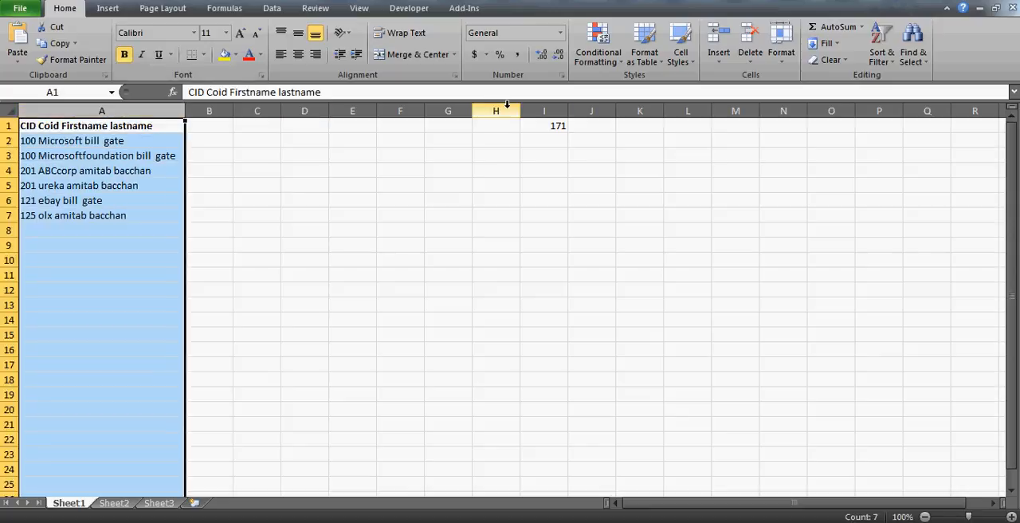
pyautogui.click(550, 130)
pyautogui.press('Delete')
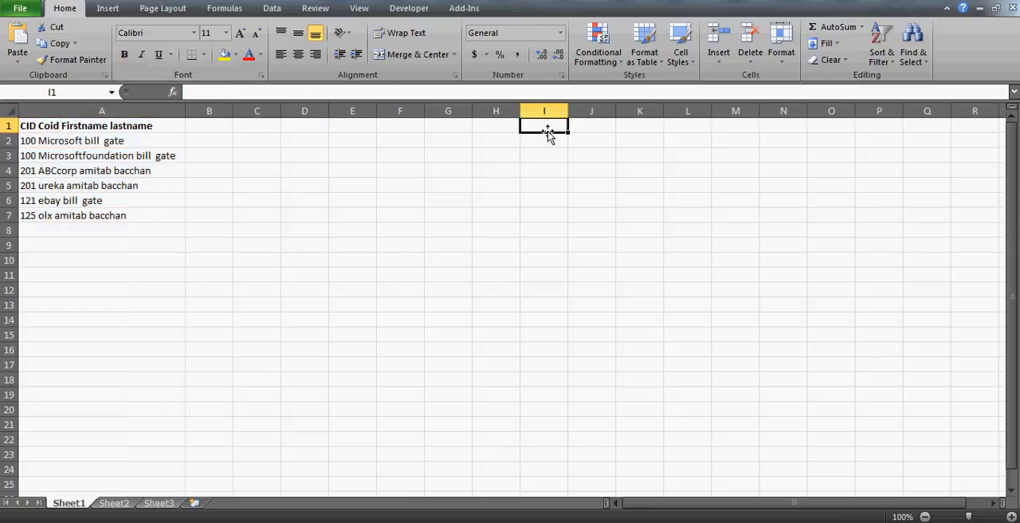
# - Split column A into separate columns with Text to Columns, treating the data as Delimited with Space as the only delimiter
pyautogui.click(130, 105)
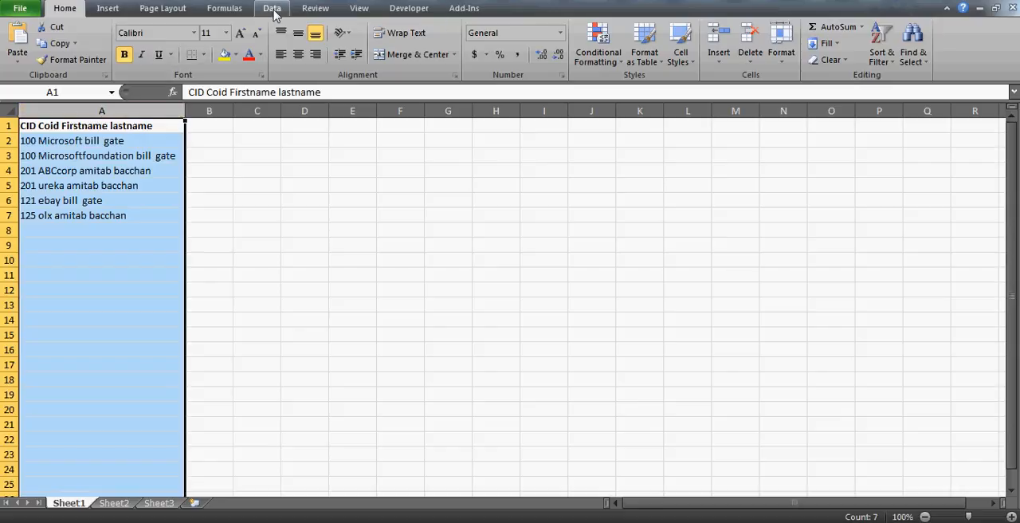
pyautogui.click(272, 12)
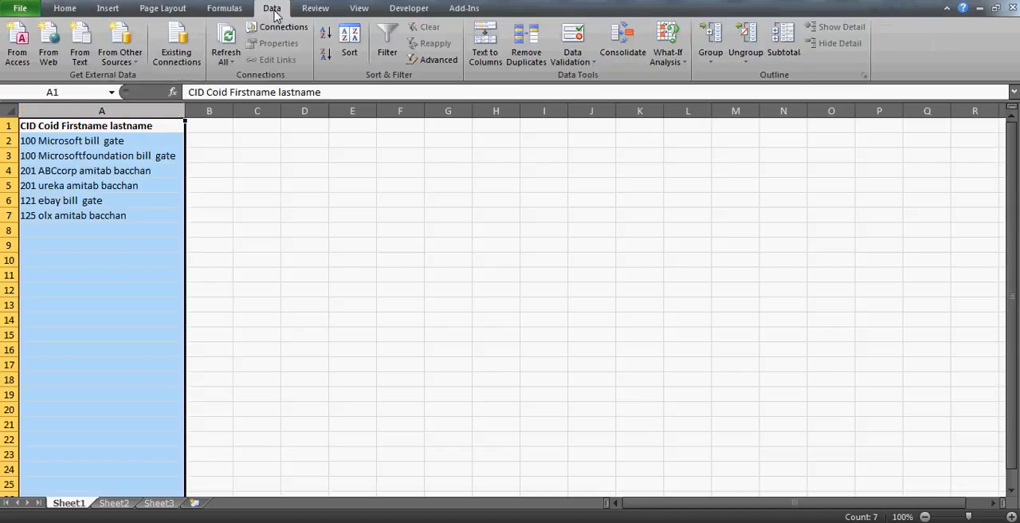
pyautogui.click(486, 56)
pyautogui.click(244, 235)
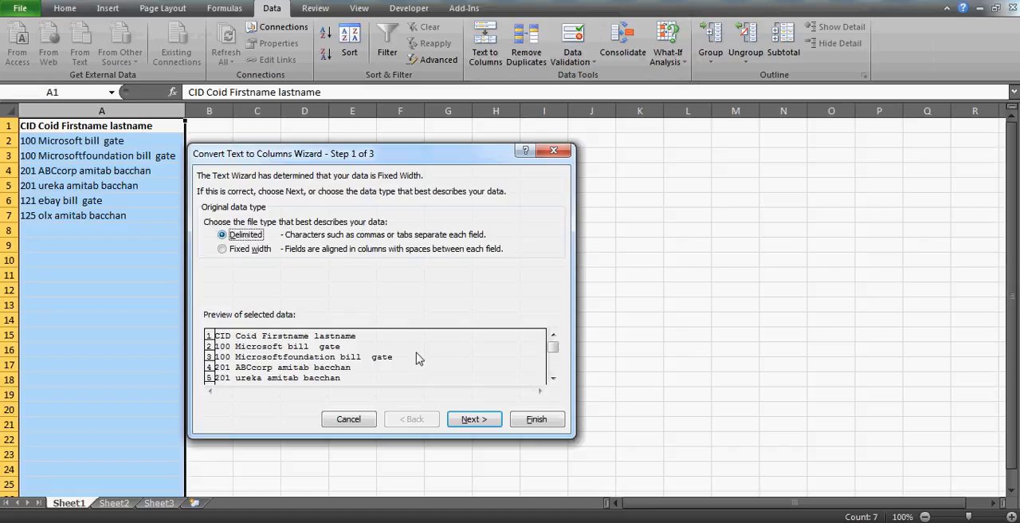
pyautogui.click(474, 420)
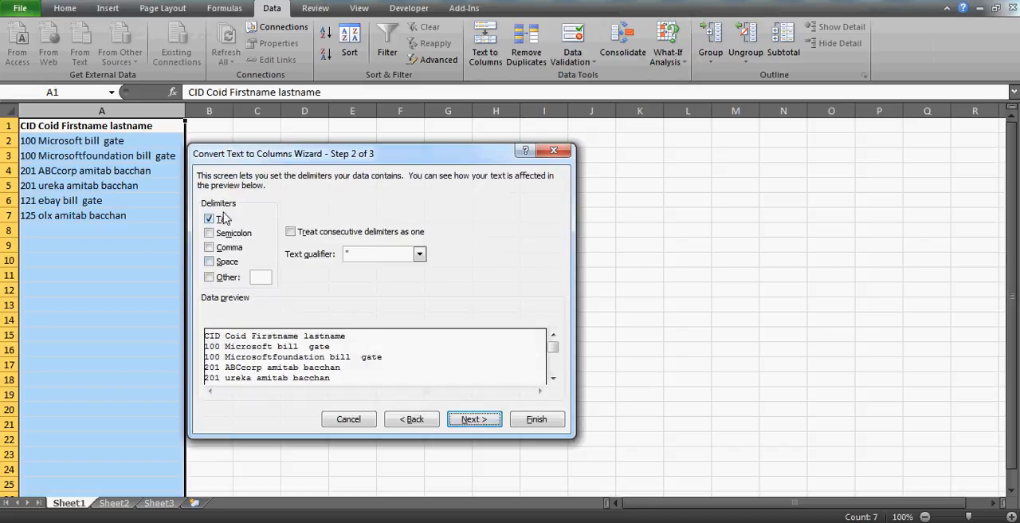
pyautogui.click(210, 262)
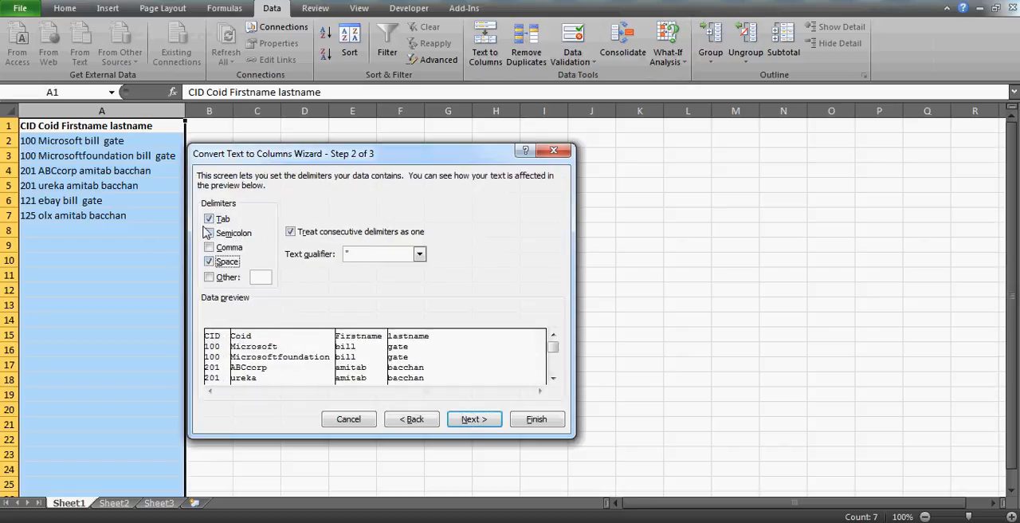
pyautogui.click(209, 219)
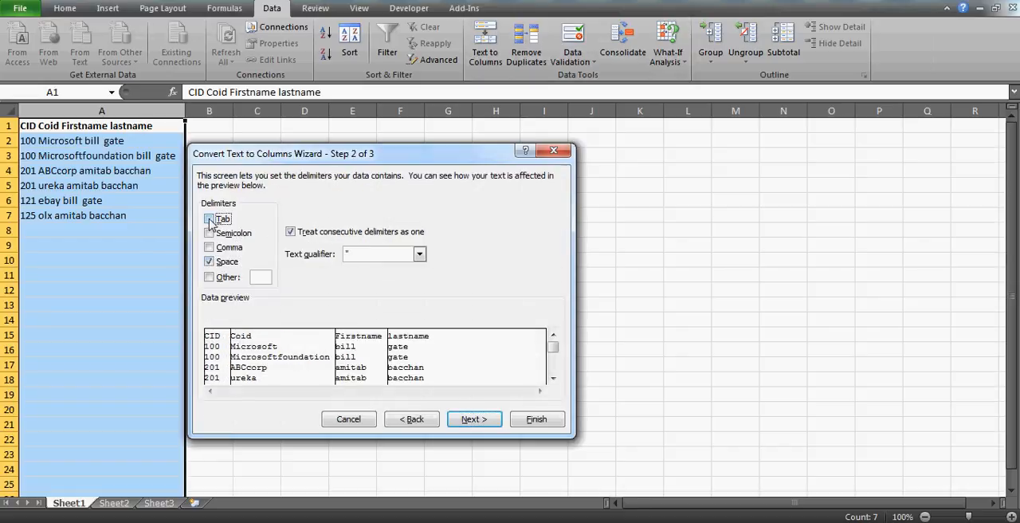
pyautogui.click(553, 378)
pyautogui.click(553, 379)
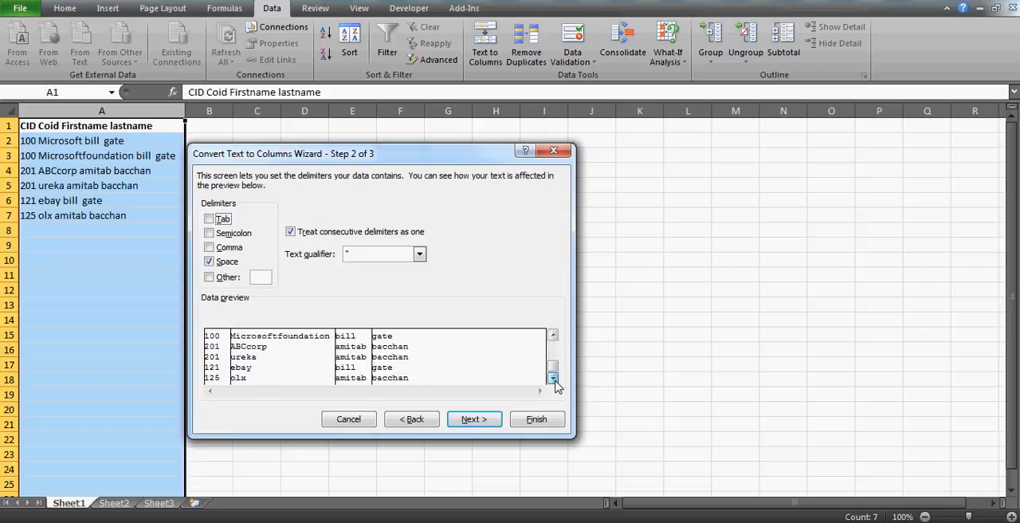
pyautogui.click(471, 420)
pyautogui.click(536, 420)
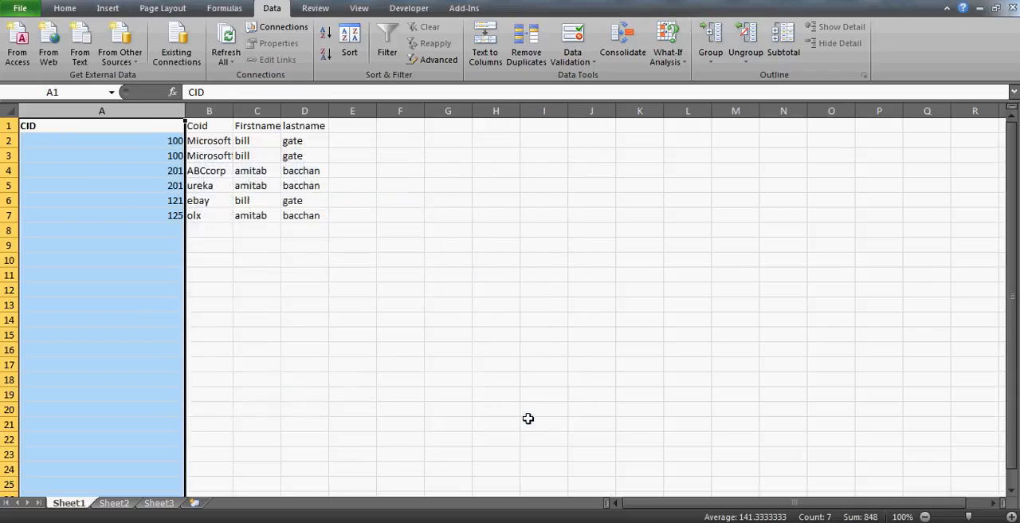
# - Center the contents of all cells on the sheet horizontally
pyautogui.click(192, 244)
pyautogui.click(4, 109)
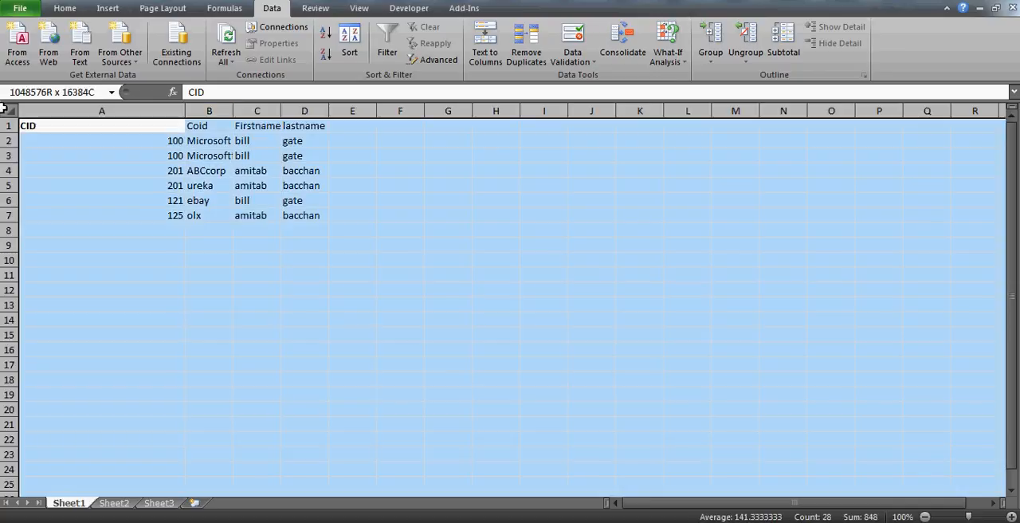
pyautogui.click(64, 8)
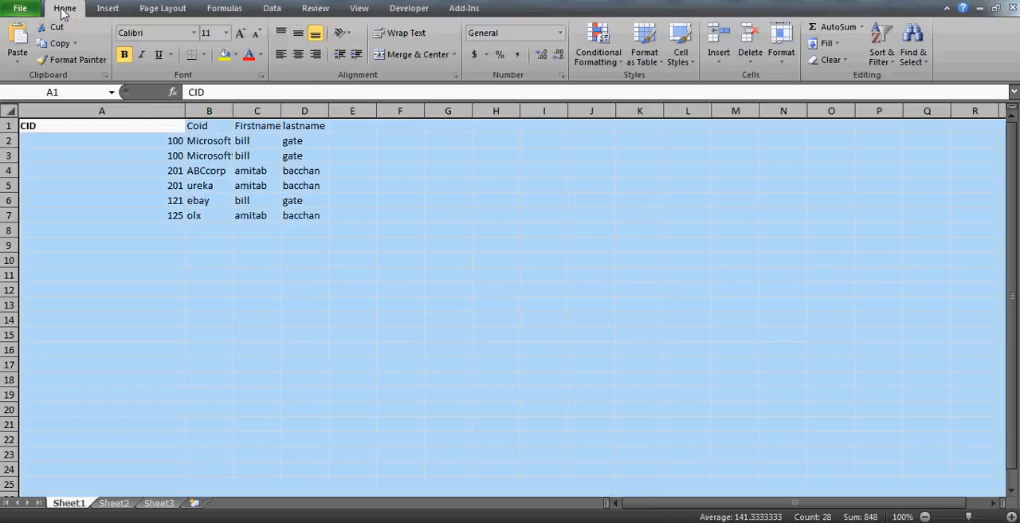
pyautogui.click(299, 55)
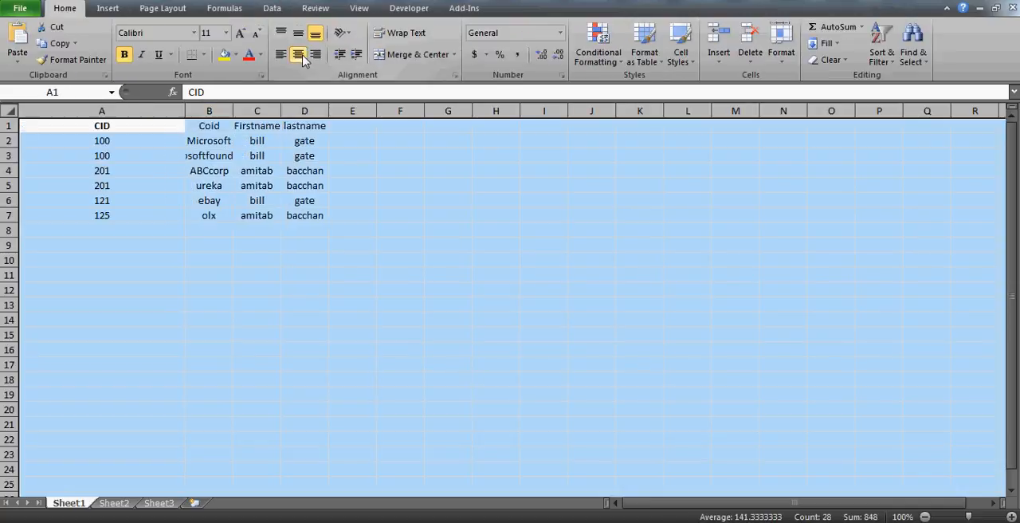
# - Auto-fit the widths of all columns to their contents and widen the CID column slightly
pyautogui.doubleClick(233, 110)
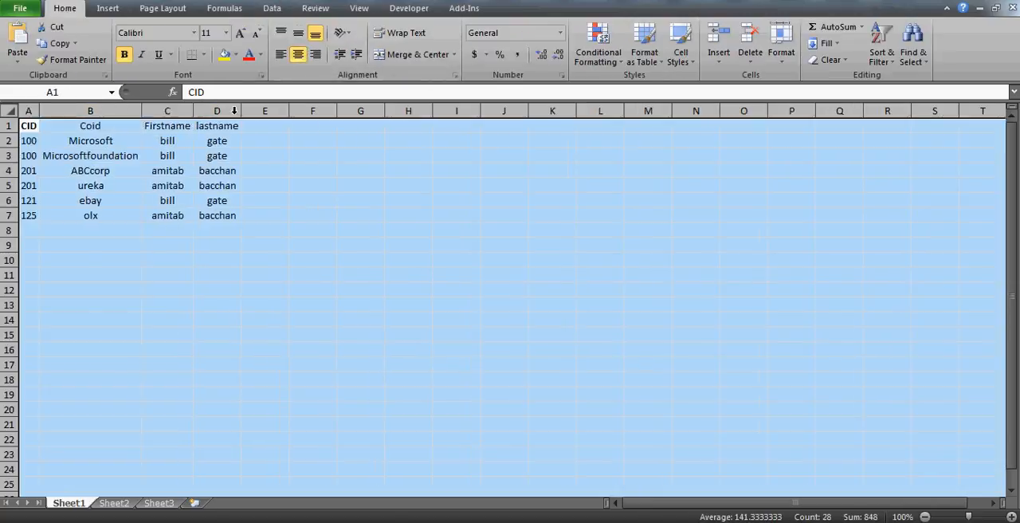
pyautogui.click(78, 126)
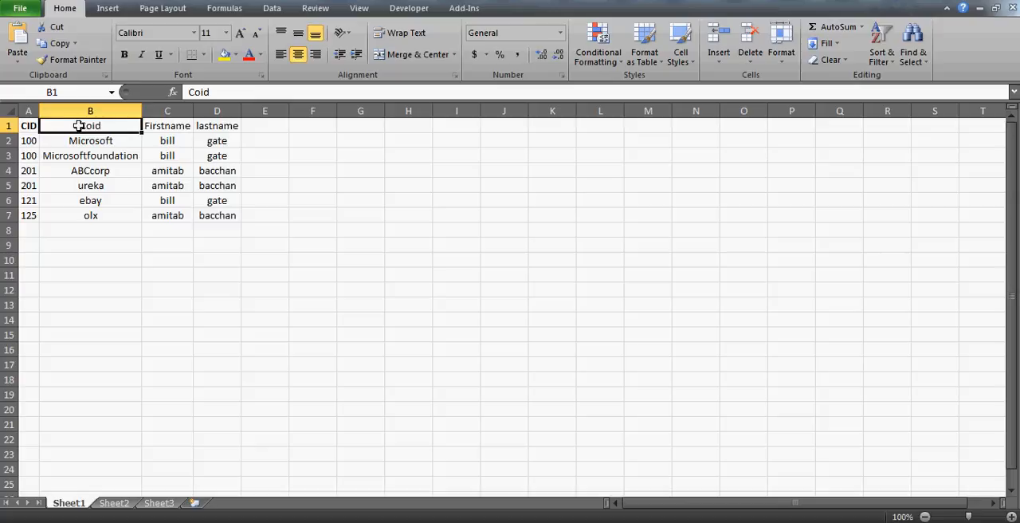
pyautogui.doubleClick(39, 113)
pyautogui.moveTo(39, 112); pyautogui.dragTo(69, 113)
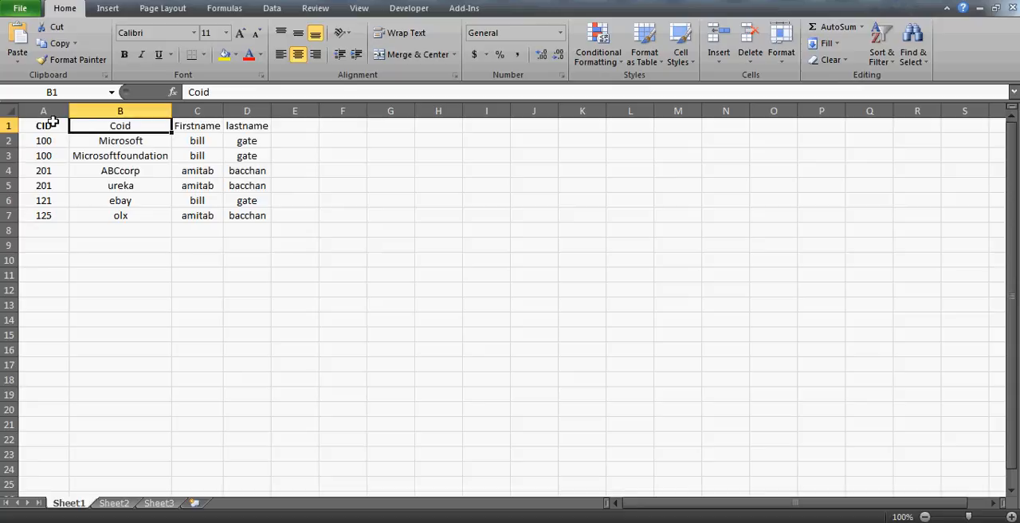
# - Make all four header cells in A1:D1 bold
pyautogui.click(51, 122)
pyautogui.hotkey('ctrl', 'shift', 'Right')
pyautogui.hotkey('ctrl', 'b')
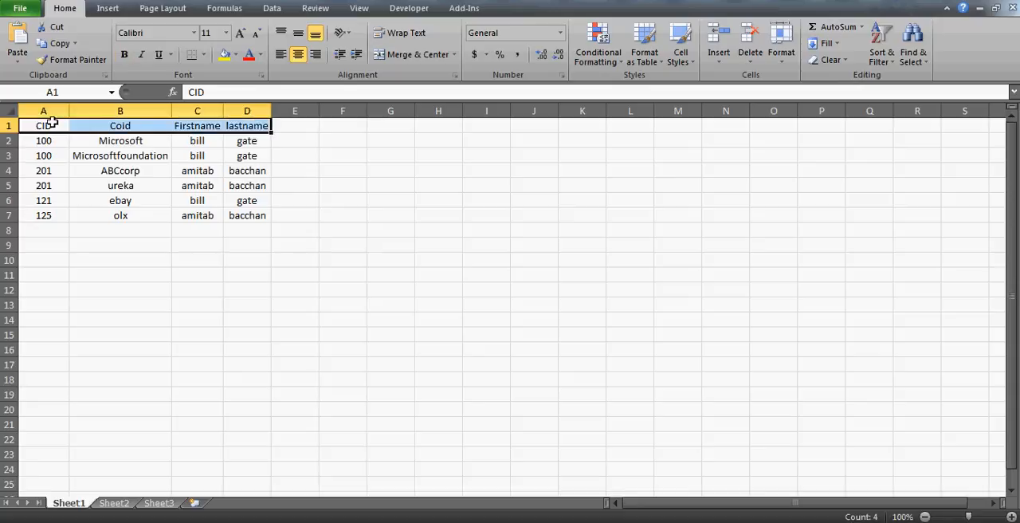
pyautogui.hotkey('ctrl', 'b')
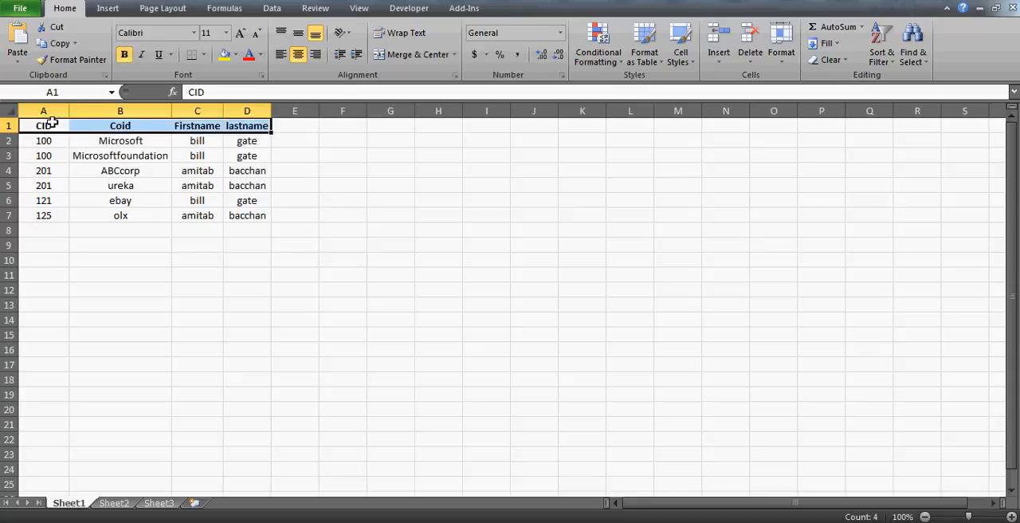
# - Widen the lastname and Firstname columns so their contents have extra room
pyautogui.click(243, 157)
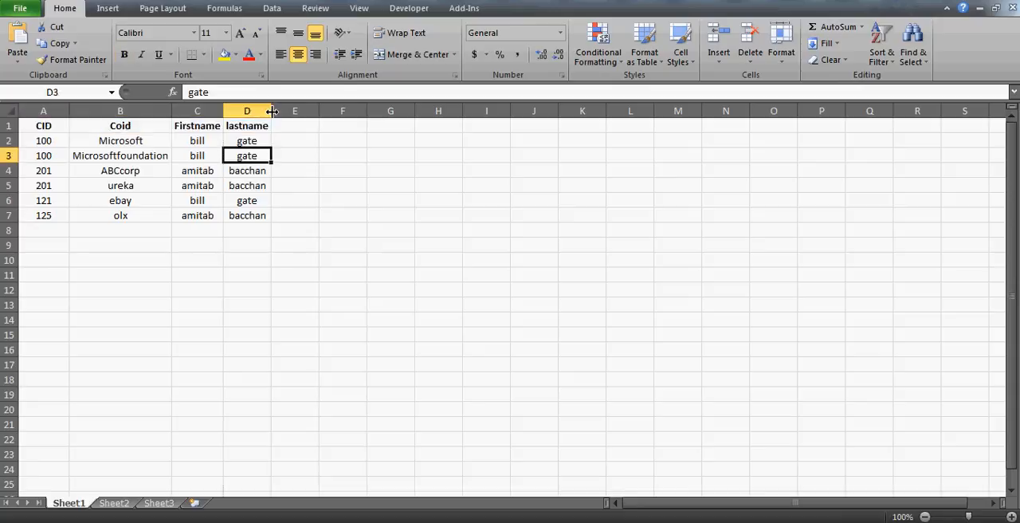
pyautogui.moveTo(271, 111); pyautogui.dragTo(311, 111)
pyautogui.moveTo(226, 111); pyautogui.dragTo(242, 111)
# - Examine the CID and Coid pairs in rows 2 to 6, comparing which companies share a CID
pyautogui.click(67, 140)
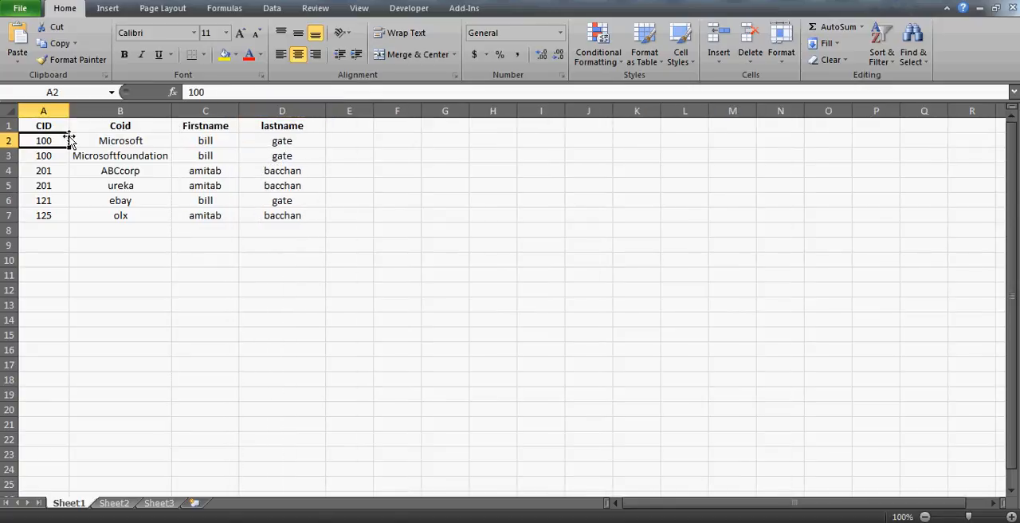
pyautogui.press('Down')
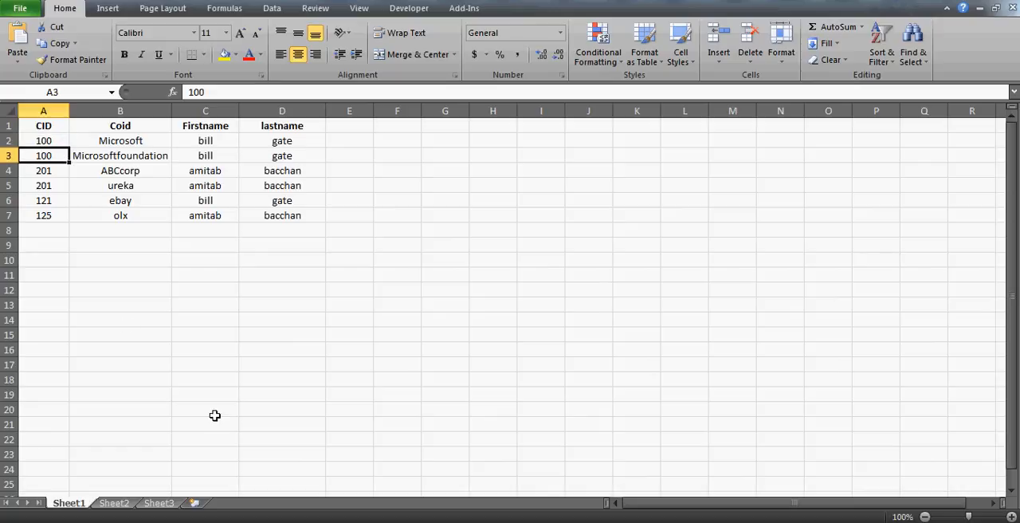
pyautogui.press('Up')
pyautogui.press('Right')
pyautogui.press('Left')
pyautogui.press('Right')
pyautogui.press('Down')
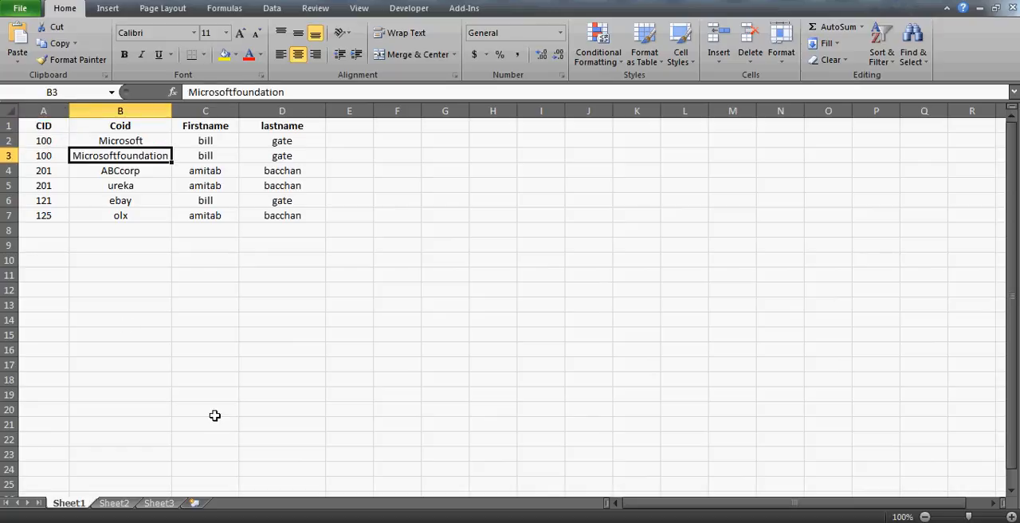
pyautogui.press('Left')
pyautogui.press('Down')
pyautogui.press('Right')
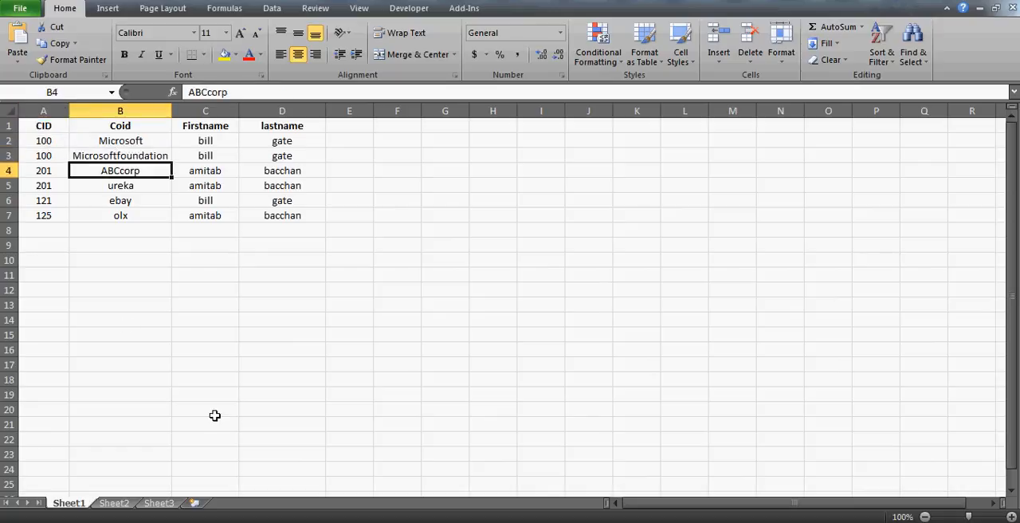
pyautogui.press('Left')
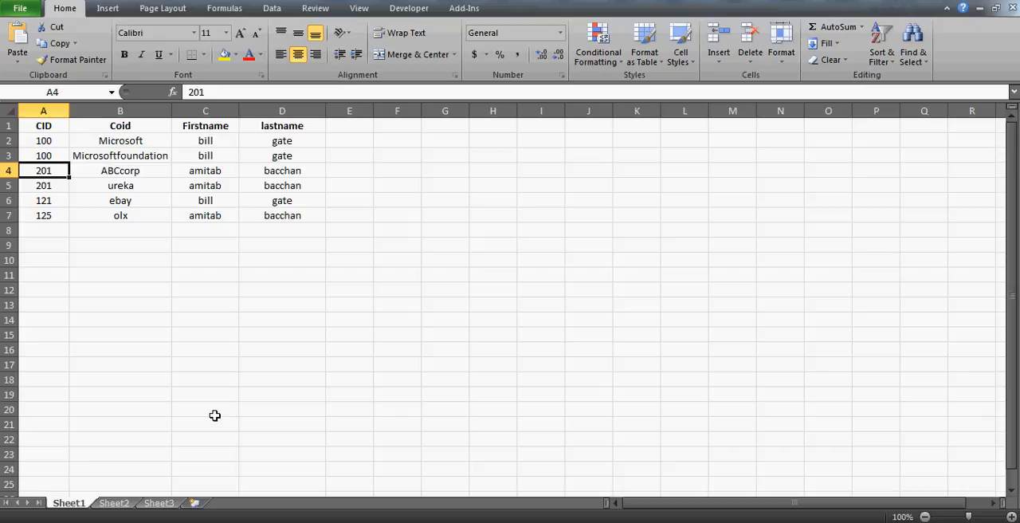
pyautogui.press('Right')
pyautogui.press('Right')
pyautogui.press('Down')
pyautogui.press('Left')
pyautogui.press('Left')
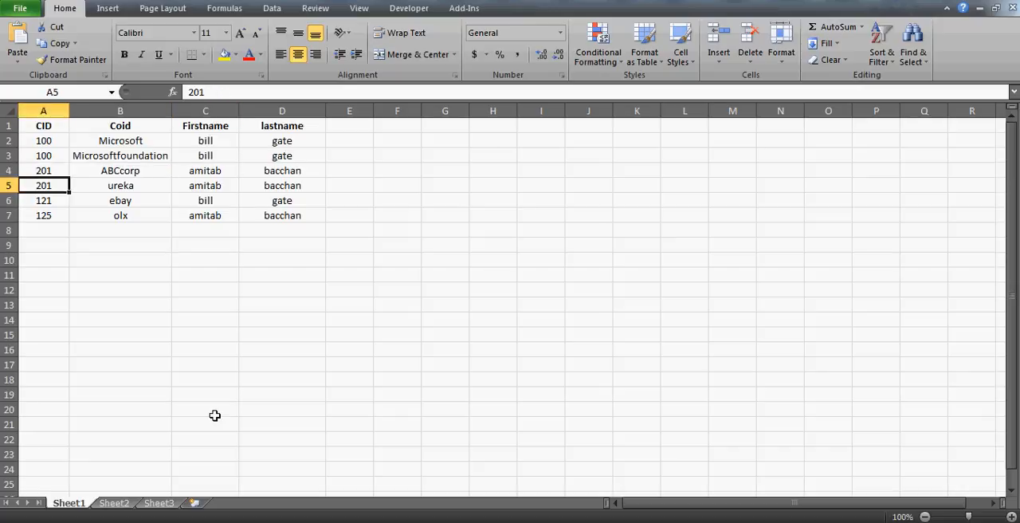
pyautogui.press('Right')
pyautogui.press('Up')
pyautogui.press('Left')
pyautogui.press('Right')
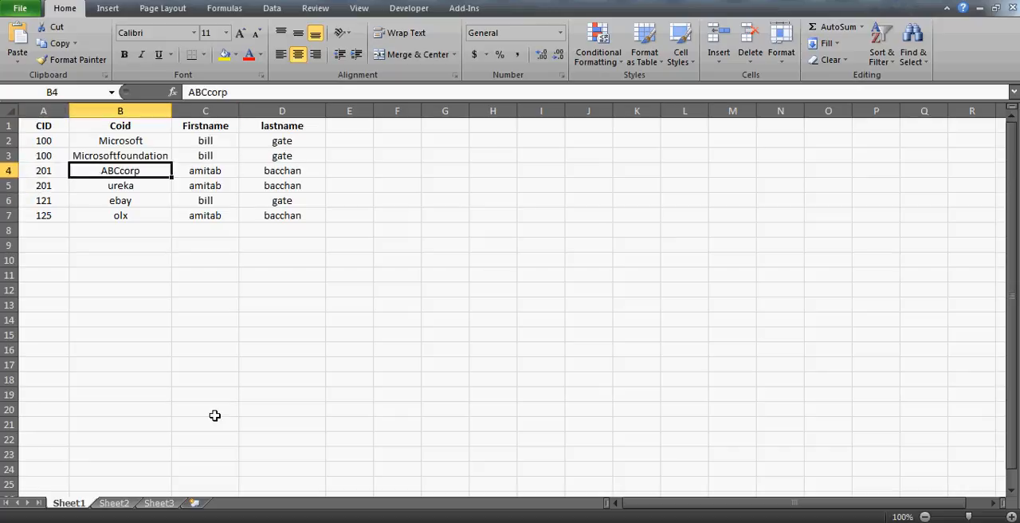
pyautogui.press('Down')
pyautogui.press('Down')
pyautogui.press('Left')
pyautogui.press('Right')
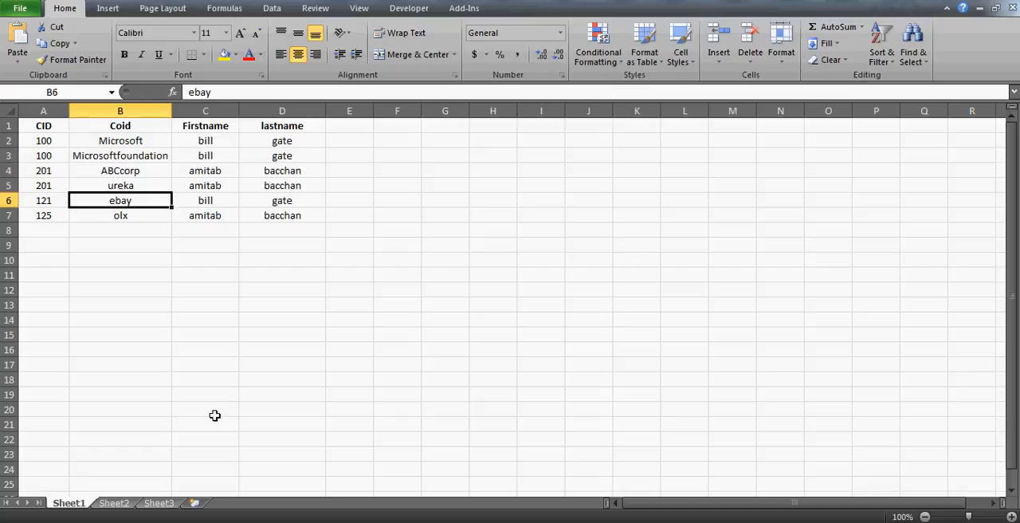
pyautogui.press('Left')
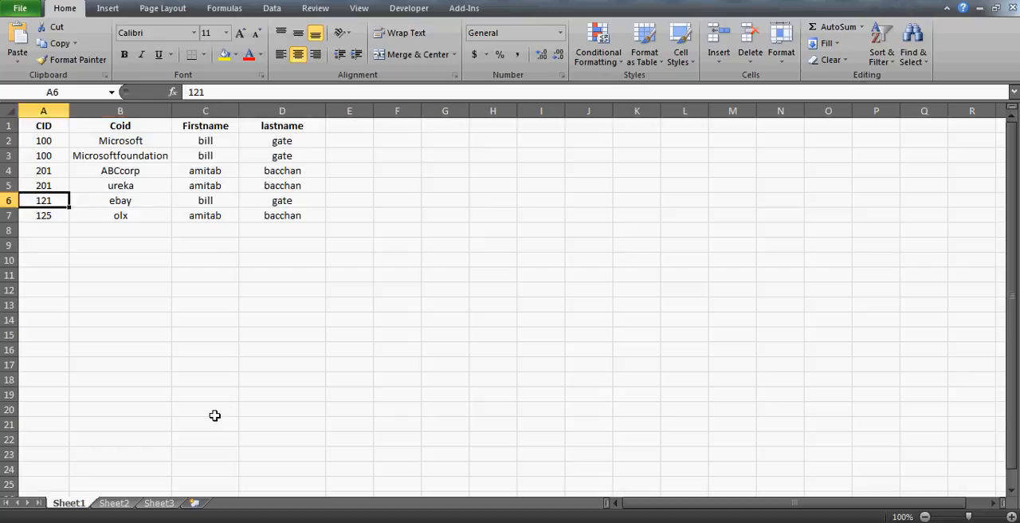
pyautogui.press('Up')
pyautogui.press('Up')
pyautogui.press('Up')
pyautogui.press('Up')
pyautogui.press('Right')
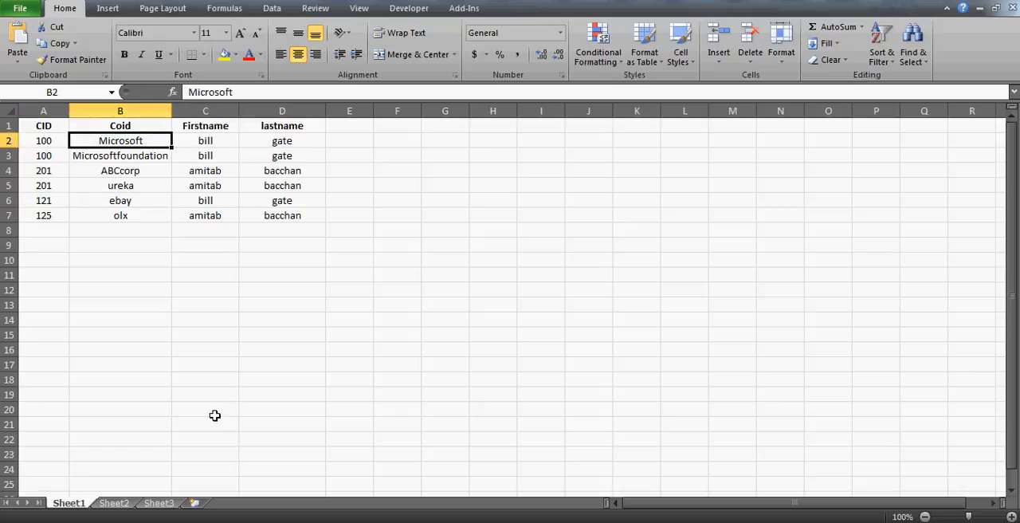
pyautogui.press('Up')
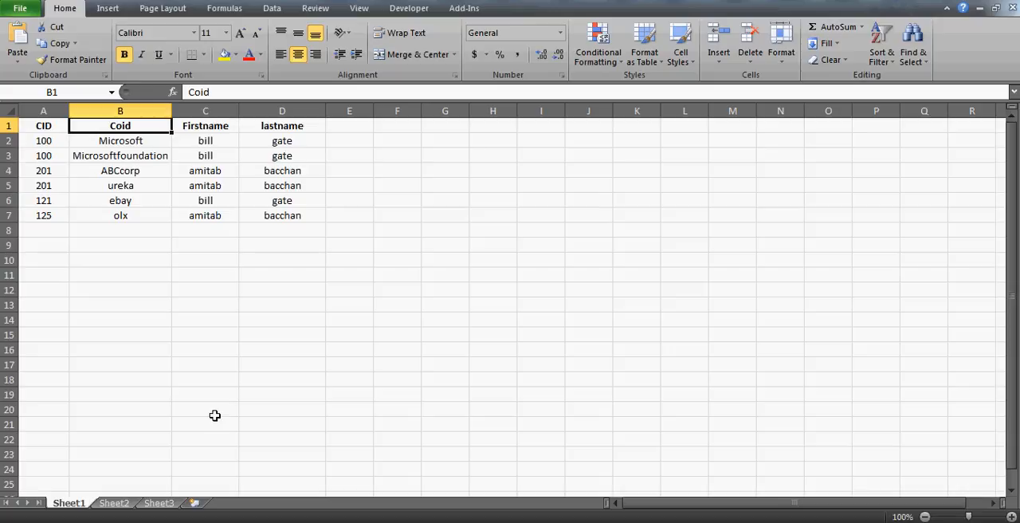
pyautogui.press('Left')
pyautogui.press('Down')
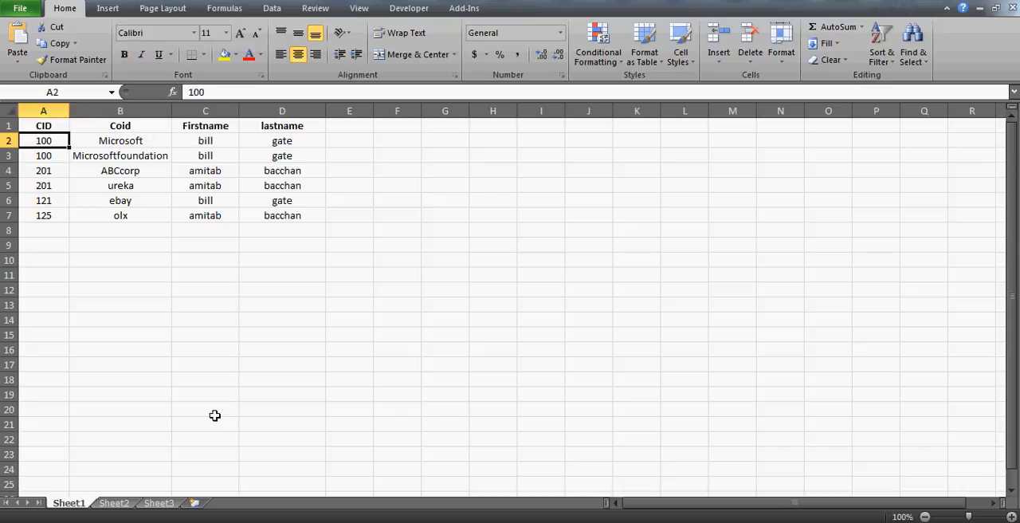
# - Create a PivotTable on a new worksheet from the Sheet1 range A1:D7
pyautogui.press('Up')
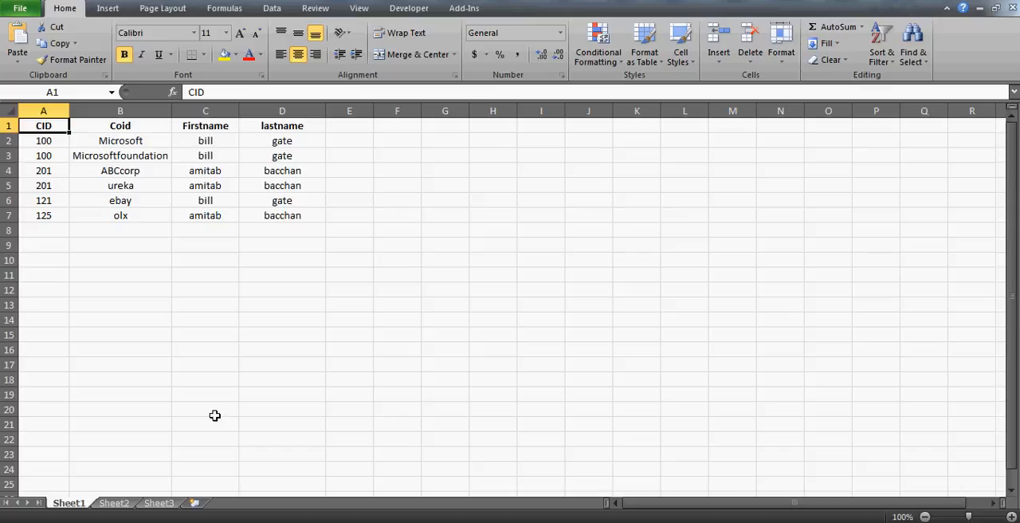
pyautogui.click(108, 9)
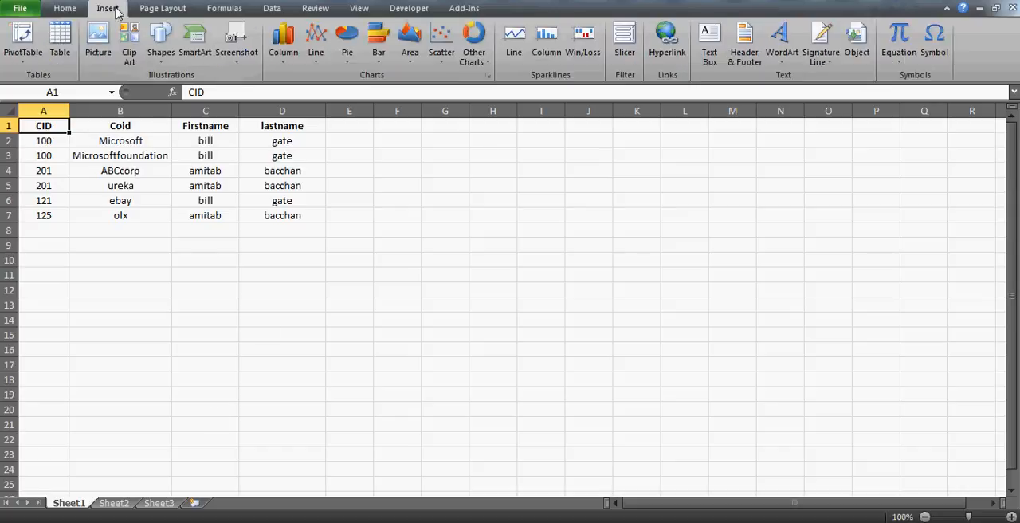
pyautogui.click(24, 65)
pyautogui.click(46, 75)
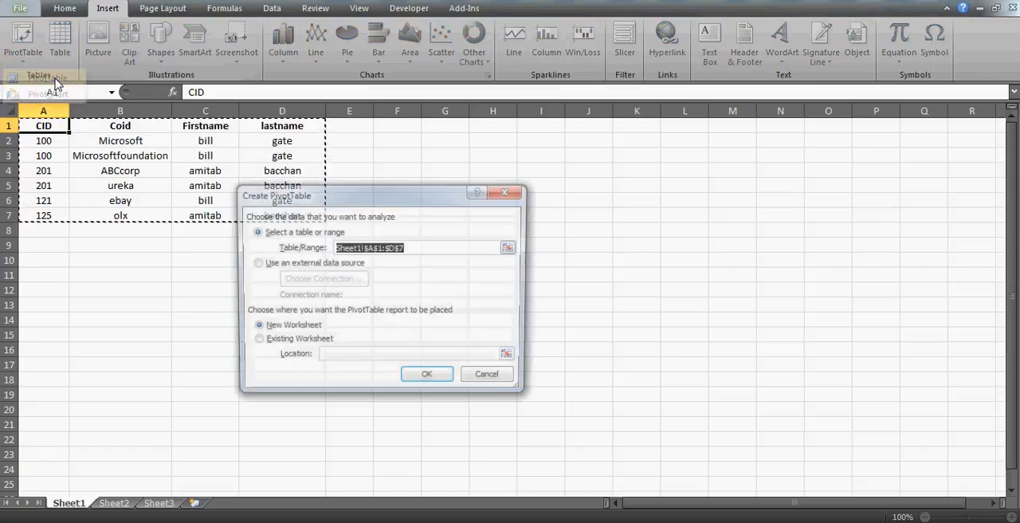
pyautogui.click(433, 250)
pyautogui.press('BackSpace')
pyautogui.press('BackSpace')
pyautogui.press('BackSpace')
pyautogui.press('BackSpace')
pyautogui.press('BackSpace')
pyautogui.press('BackSpace')
pyautogui.press('BackSpace')
pyautogui.press('BackSpace')
pyautogui.press('BackSpace')
pyautogui.press('BackSpace')
pyautogui.press('BackSpace')
pyautogui.press('BackSpace')
pyautogui.press('BackSpace')
pyautogui.press('BackSpace')
pyautogui.press('BackSpace')
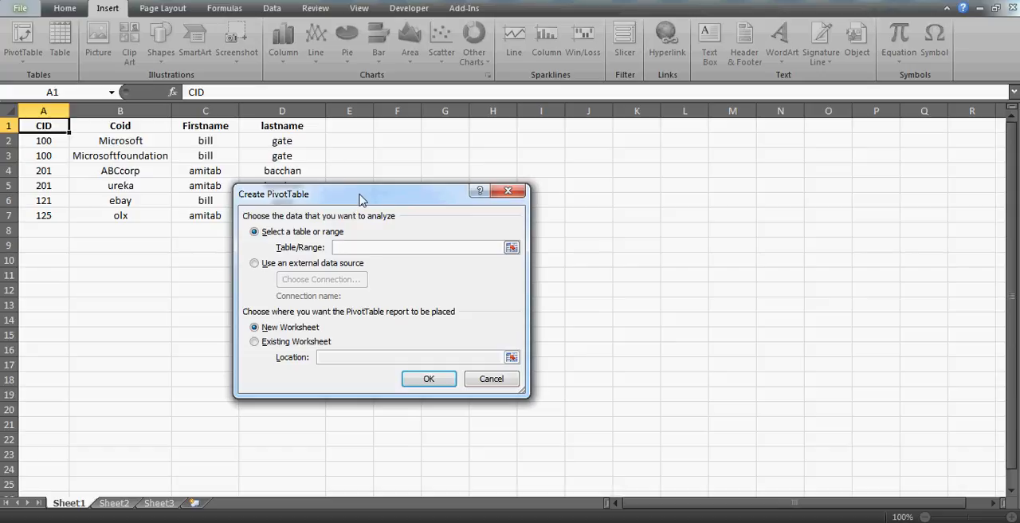
pyautogui.moveTo(381, 197); pyautogui.dragTo(583, 205)
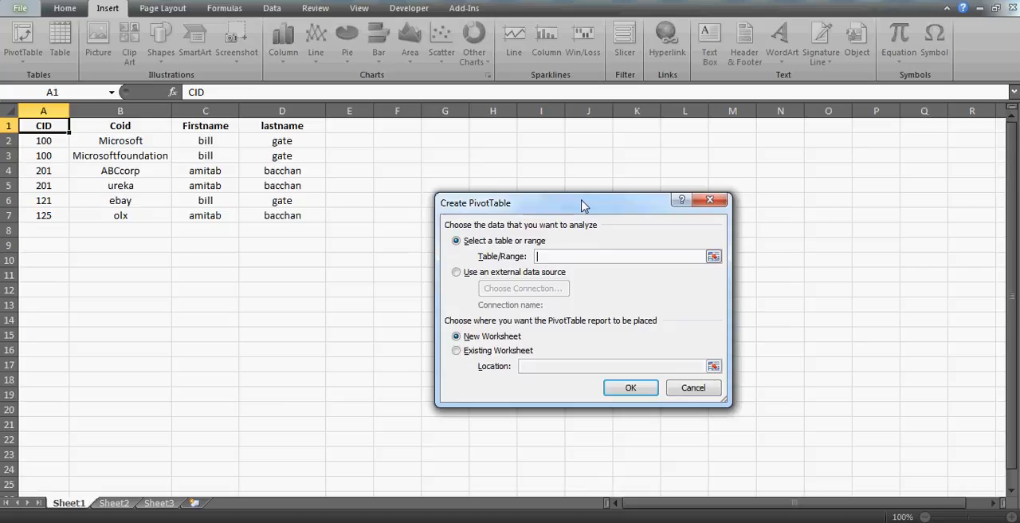
pyautogui.click(283, 217)
pyautogui.moveTo(40, 130); pyautogui.dragTo(283, 216)
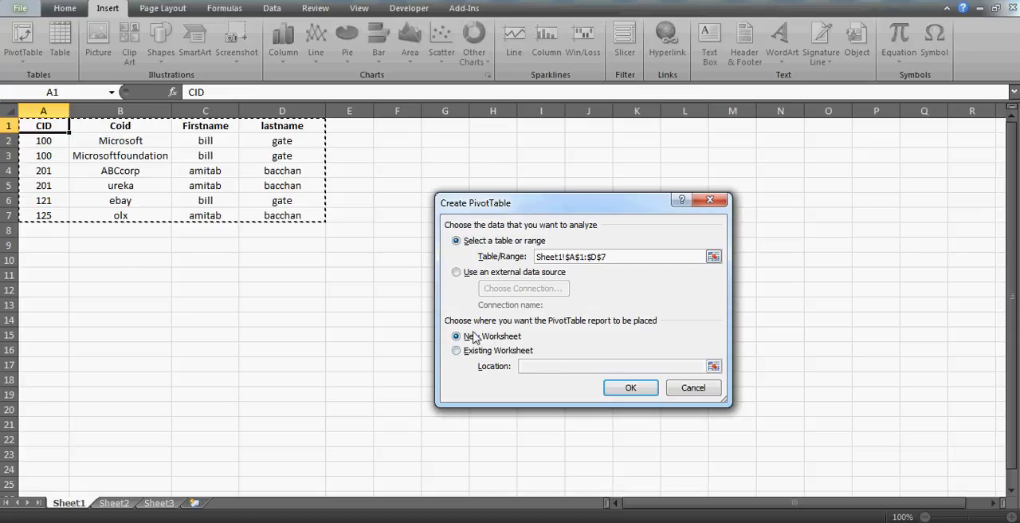
pyautogui.click(630, 389)
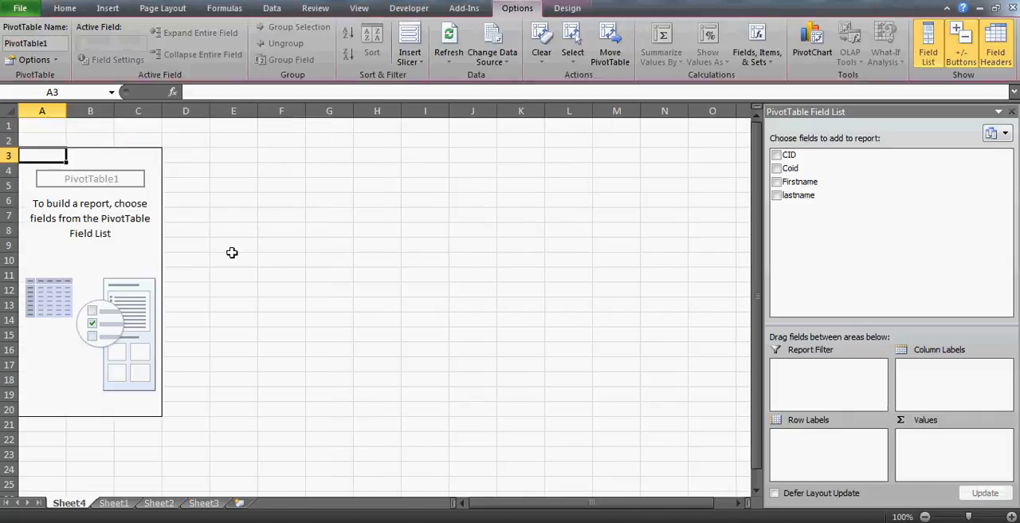
# - Add CID and Coid to the PivotTable's row labels, with CID as the outer field
pyautogui.click(777, 156)
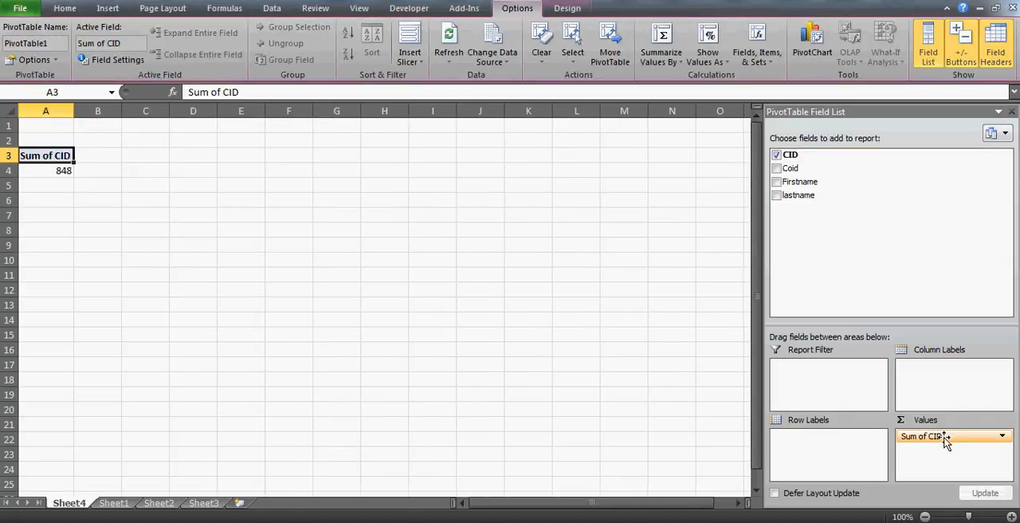
pyautogui.moveTo(947, 440); pyautogui.dragTo(851, 453)
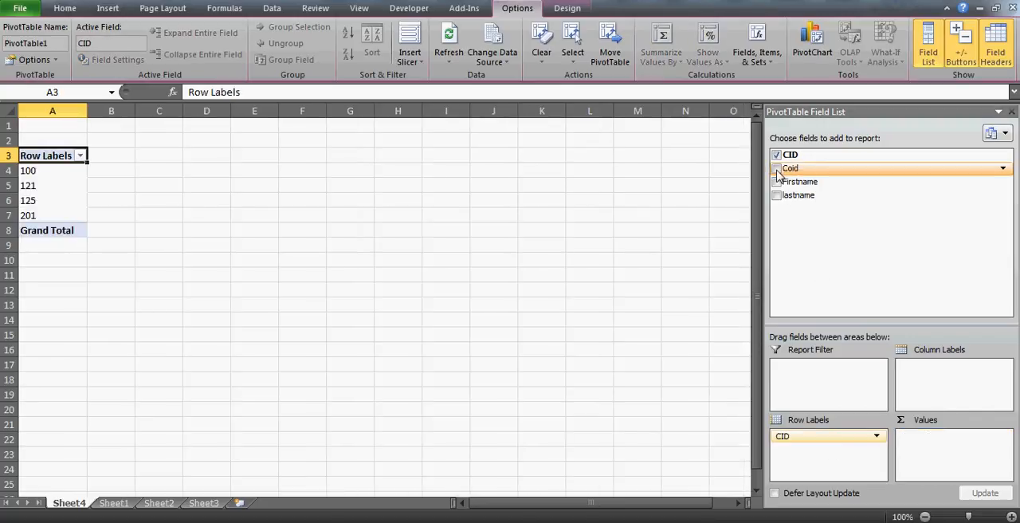
pyautogui.moveTo(779, 175); pyautogui.dragTo(818, 463)
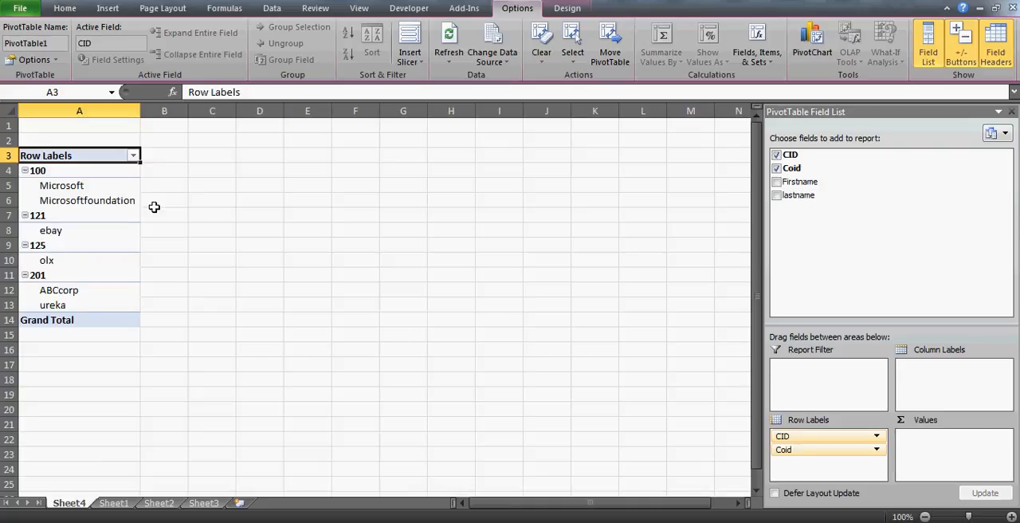
# - Examine which Coid entries are grouped under each CID in the PivotTable
pyautogui.click(92, 186)
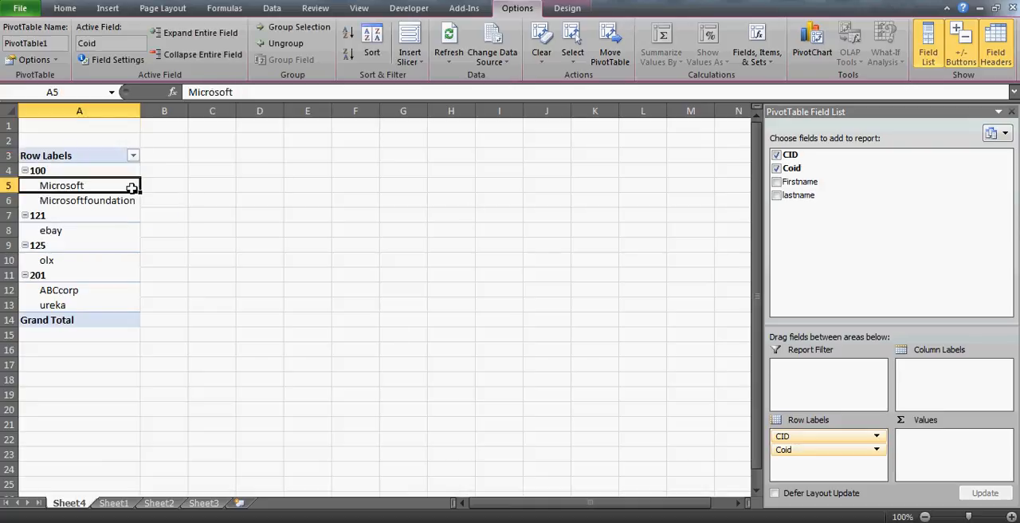
pyautogui.click(77, 169)
pyautogui.press('Down')
pyautogui.press('Down')
pyautogui.press('Down')
pyautogui.press('Down')
pyautogui.press('Down')
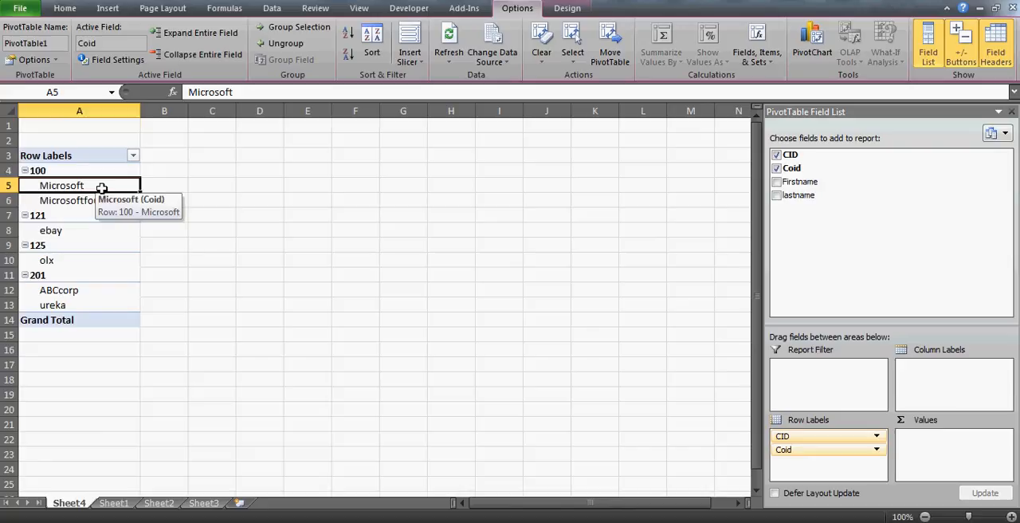
pyautogui.press('Up')
pyautogui.press('Up')
pyautogui.press('Up')
pyautogui.press('Up')
pyautogui.press('Up')
pyautogui.press('Down')
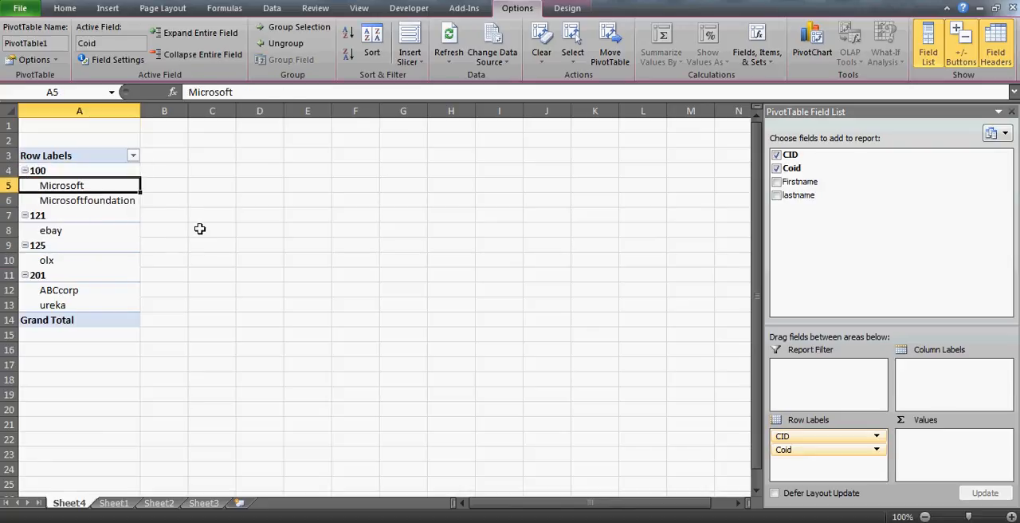
pyautogui.press('Down')
pyautogui.press('Down')
pyautogui.press('Down')
pyautogui.press('Up')
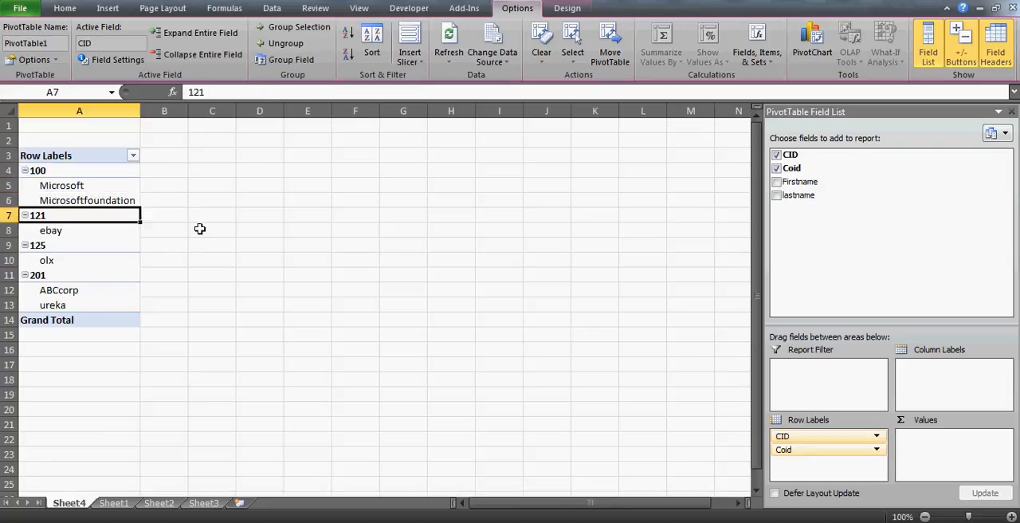
pyautogui.press('Down')
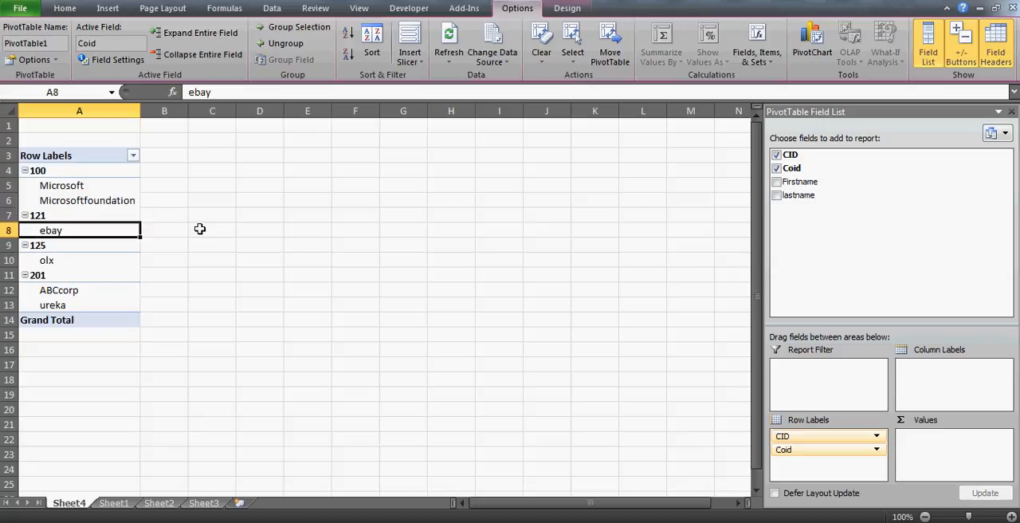
pyautogui.press('Down')
pyautogui.press('Down')
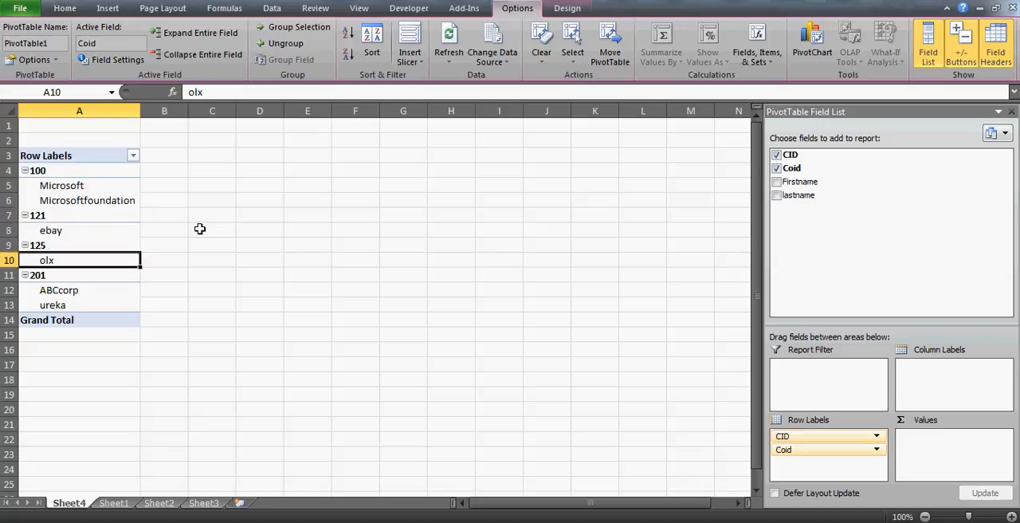
pyautogui.press('Down')
pyautogui.press('Down')
pyautogui.press('Down')
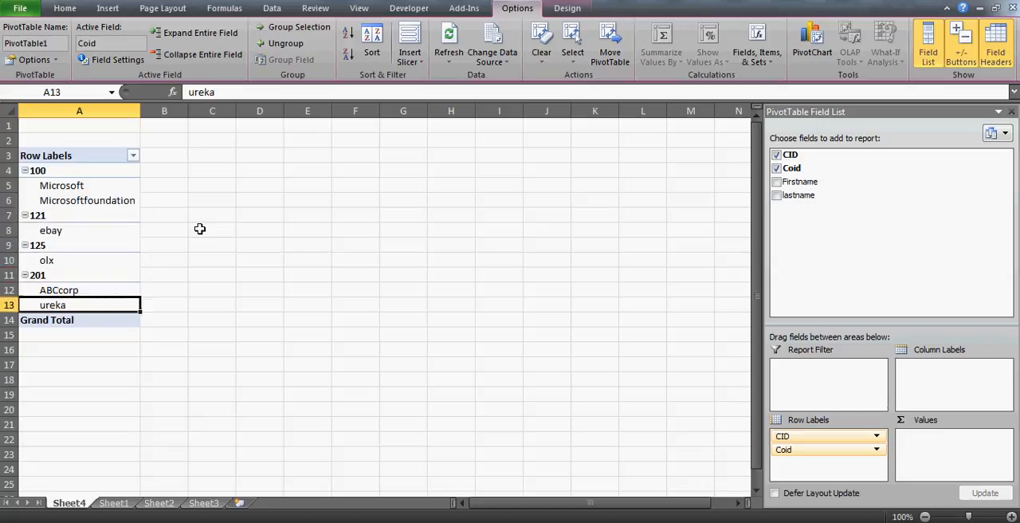
pyautogui.press('Up')
pyautogui.press('Down')
pyautogui.press('Up')
pyautogui.press('Up')
pyautogui.press('Up')
pyautogui.press('Up')
pyautogui.press('Up')
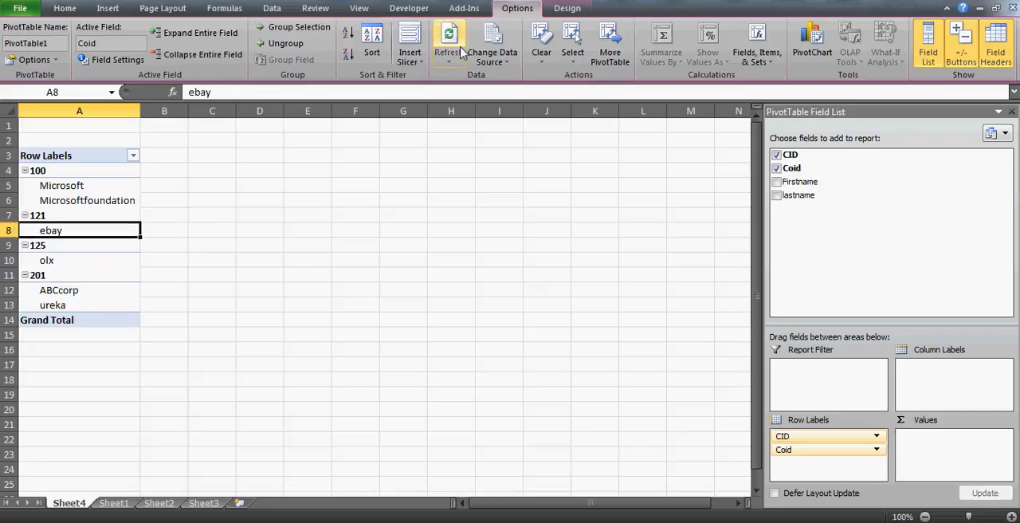
# - Show the PivotTable in tabular form and turn off its subtotals
pyautogui.click(566, 10)
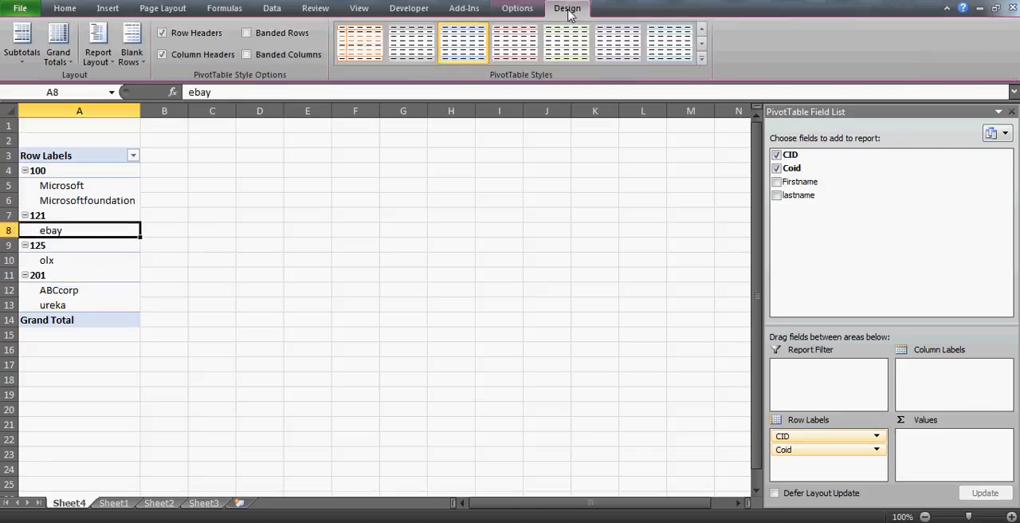
pyautogui.click(106, 71)
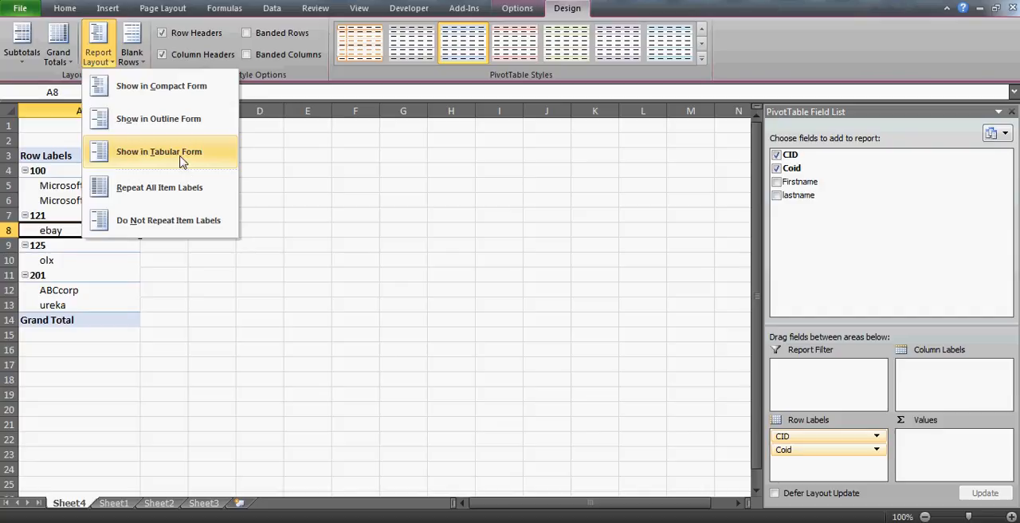
pyautogui.click(182, 162)
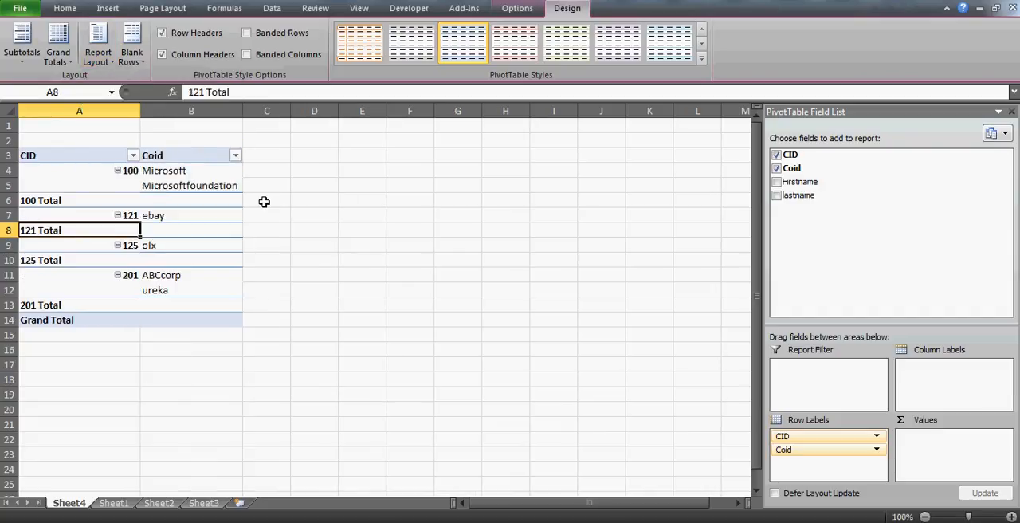
pyautogui.click(13, 63)
pyautogui.click(80, 88)
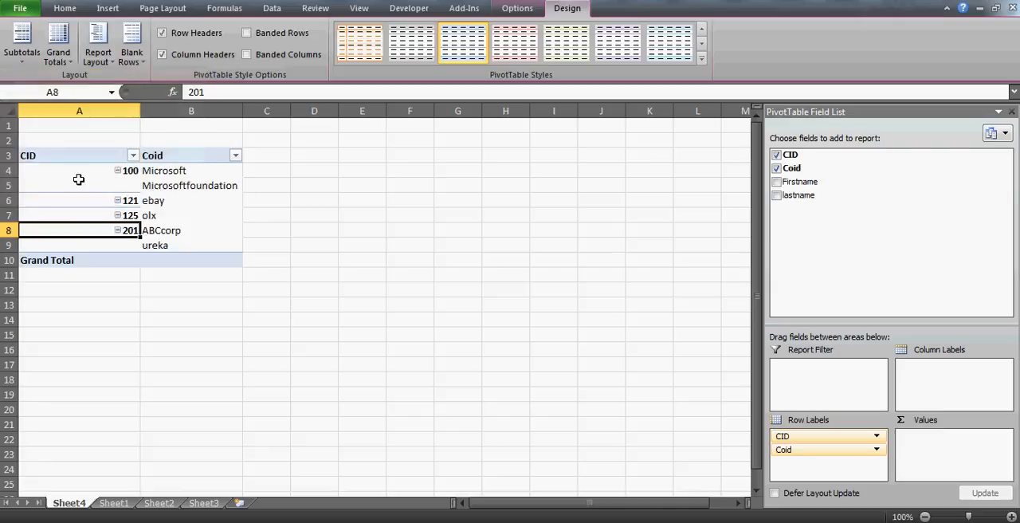
# - Review the companies listed against each CID in the tabular PivotTable
pyautogui.click(385, 197)
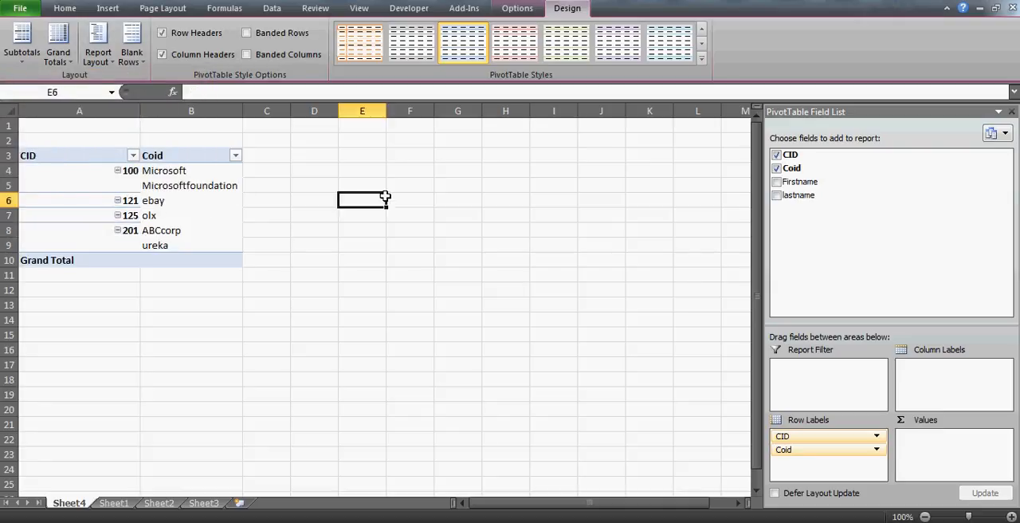
pyautogui.click(295, 161)
pyautogui.press('Left')
pyautogui.press('Left')
pyautogui.press('Down')
pyautogui.press('Right')
pyautogui.press('Right')
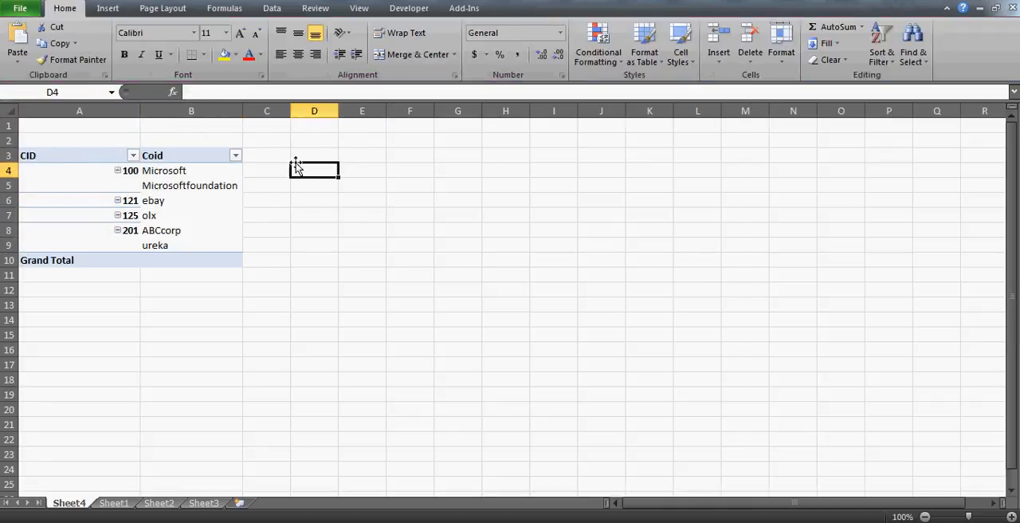
pyautogui.press('Right')
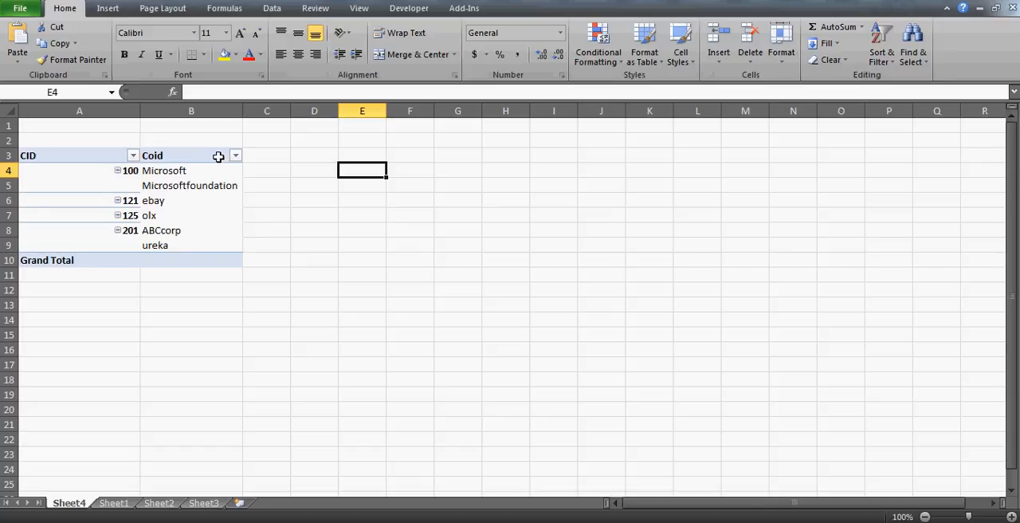
pyautogui.click(196, 169)
pyautogui.press('Down')
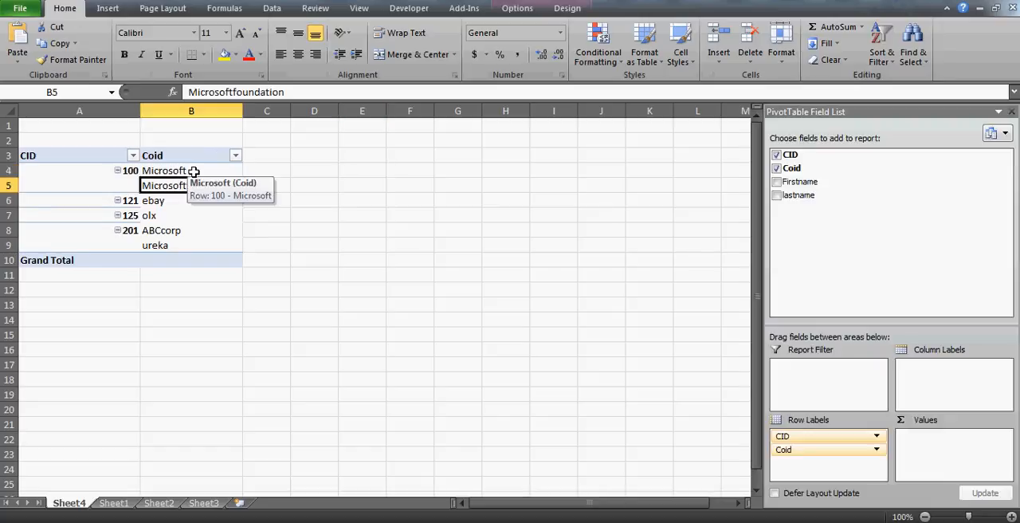
pyautogui.click(352, 198)
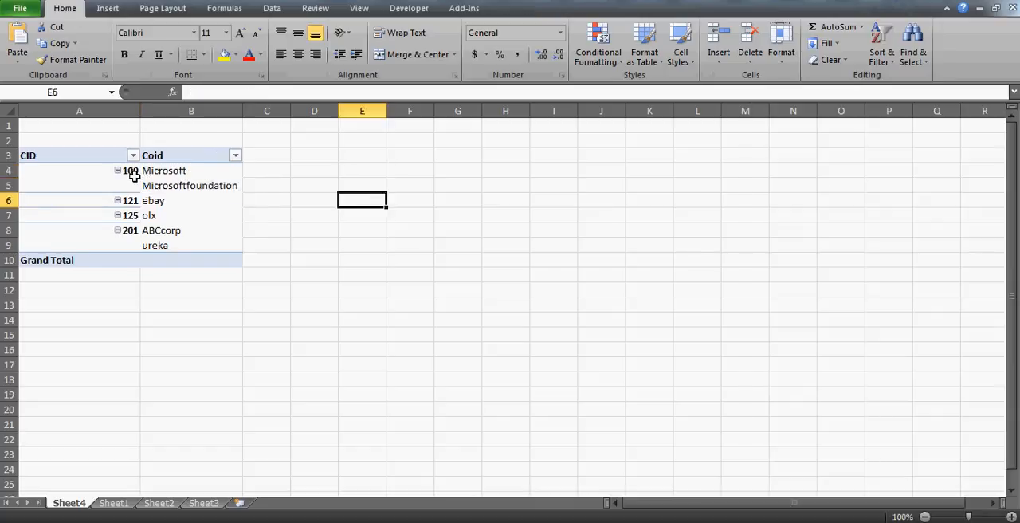
pyautogui.click(171, 201)
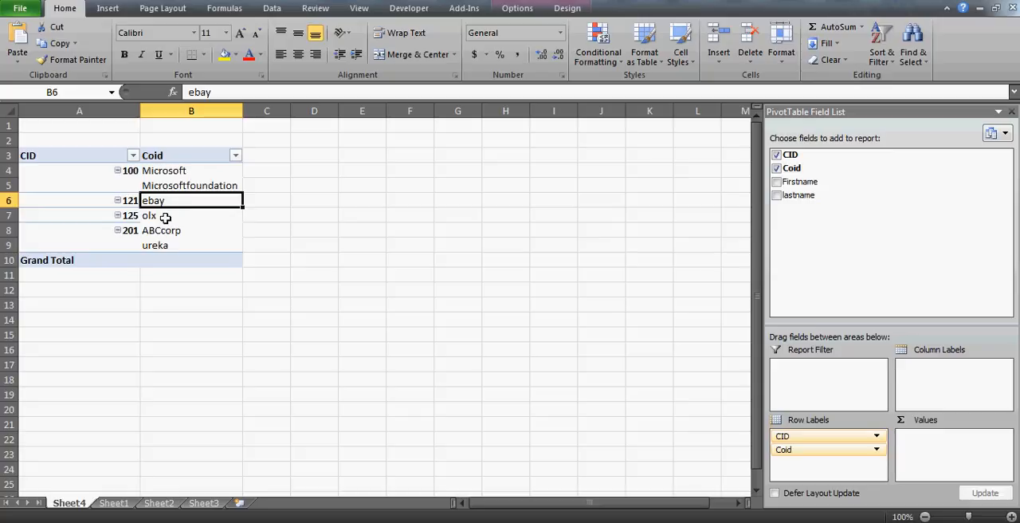
pyautogui.click(163, 217)
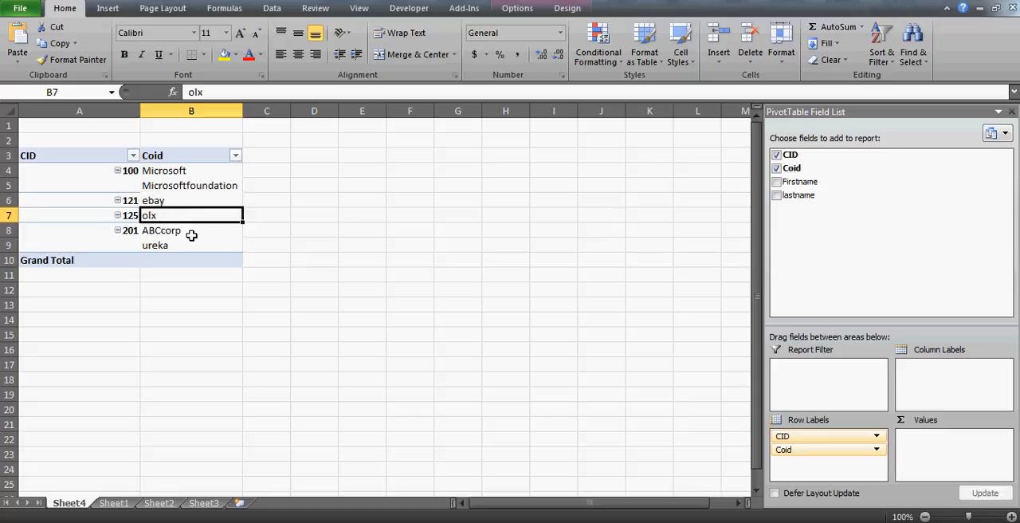
pyautogui.click(195, 230)
pyautogui.click(196, 240)
pyautogui.click(193, 233)
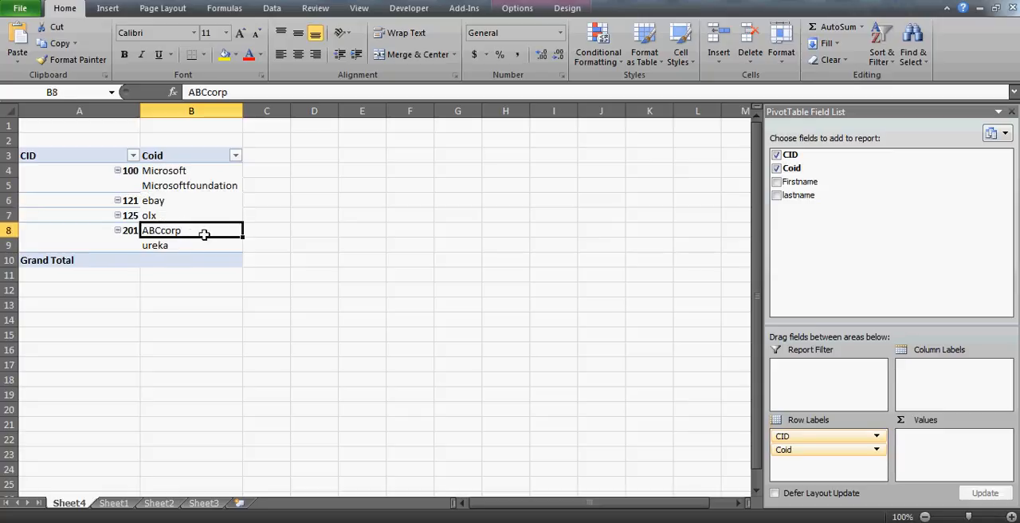
pyautogui.click(192, 249)
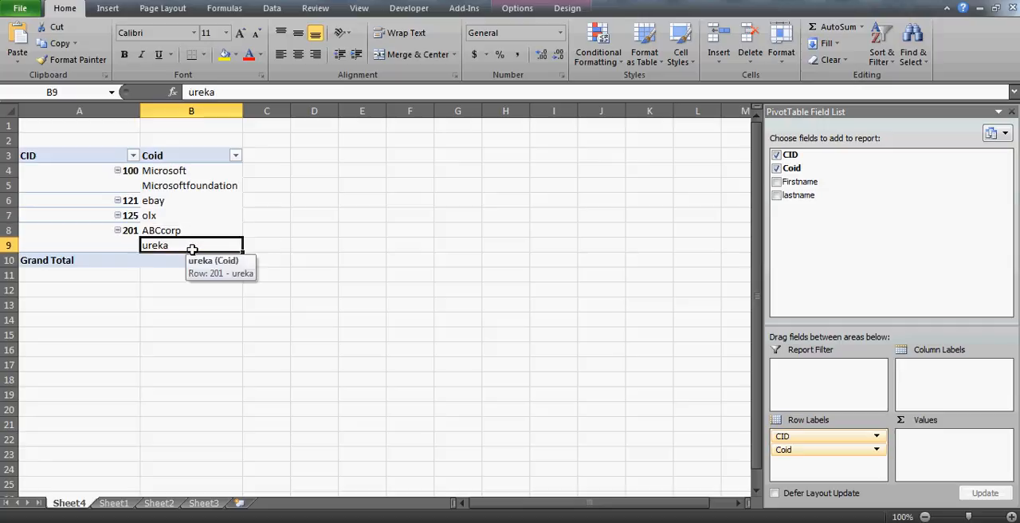
pyautogui.click(197, 231)
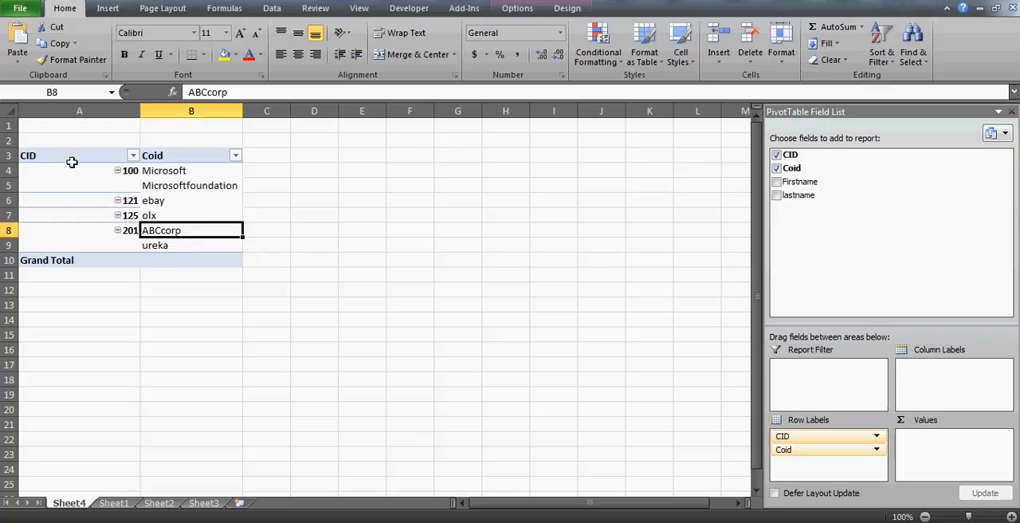
pyautogui.click(210, 173)
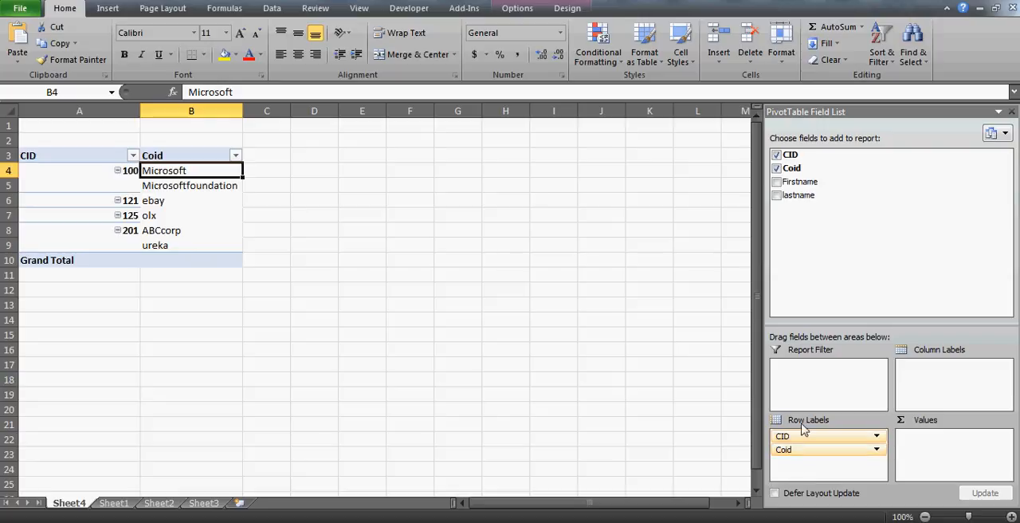
# - Replace Coid with Firstname in the PivotTable's row labels, keeping CID as the outer field
pyautogui.moveTo(798, 450); pyautogui.dragTo(822, 469)
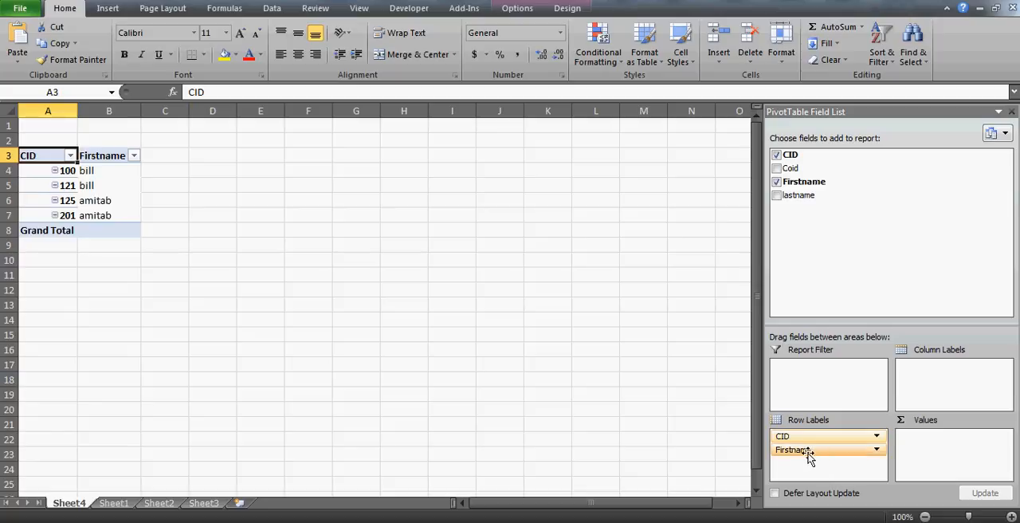
# - Compare the first names across the CIDs in the PivotTable to spot people who appear more than once
pyautogui.click(112, 174)
pyautogui.press('Down')
pyautogui.press('Down')
pyautogui.press('Up')
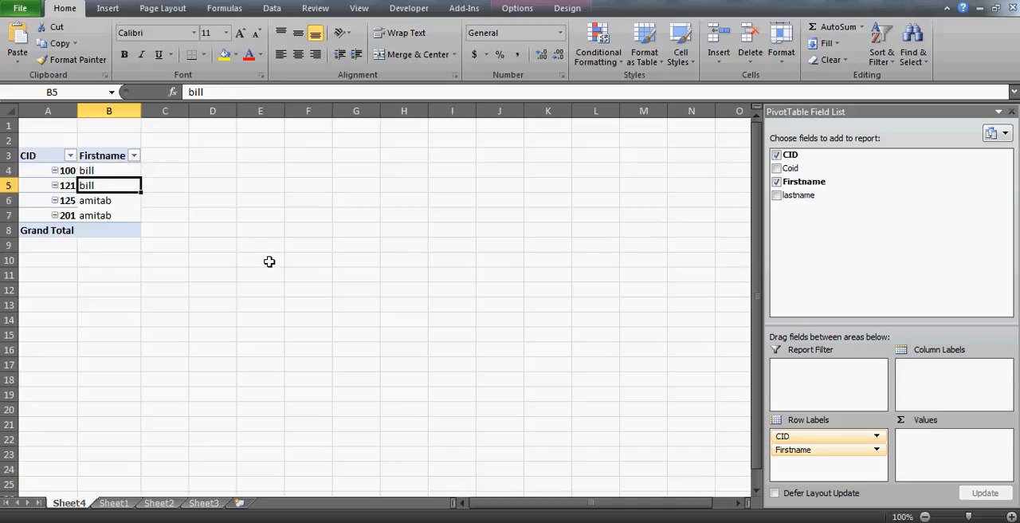
pyautogui.press('Up')
pyautogui.press('Left')
pyautogui.press('Right')
pyautogui.press('Down')
pyautogui.press('Up')
pyautogui.press('Left')
pyautogui.press('Right')
pyautogui.press('Down')
pyautogui.press('Up')
pyautogui.press('Left')
pyautogui.press('Down')
pyautogui.press('Right')
pyautogui.press('Up')
pyautogui.press('Left')
pyautogui.press('Right')
pyautogui.press('Down')
# - Make Firstname the outer row field with CID nested under it, and widen columns A and B
pyautogui.moveTo(785, 436); pyautogui.dragTo(800, 472)
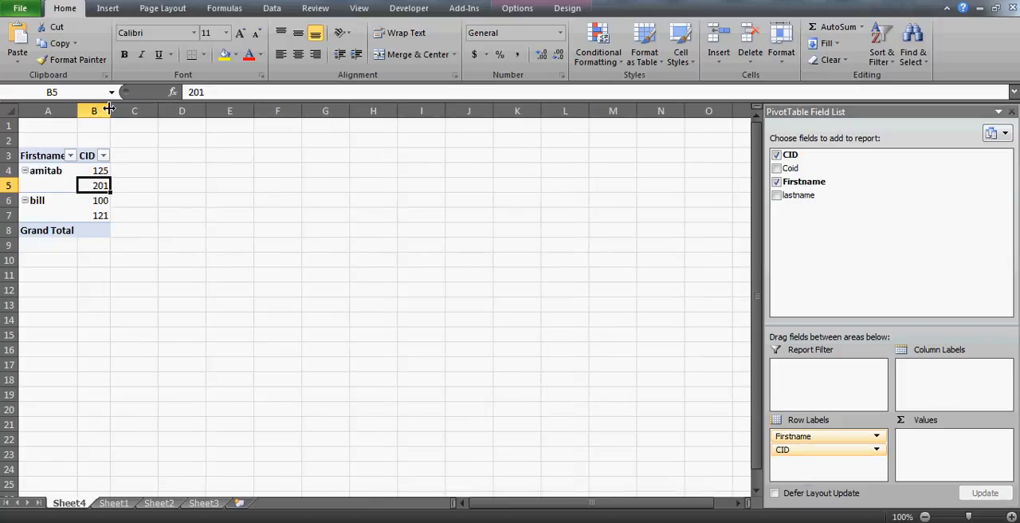
pyautogui.moveTo(111, 110); pyautogui.dragTo(141, 111)
pyautogui.moveTo(77, 111); pyautogui.dragTo(92, 111)
pyautogui.click(250, 186)
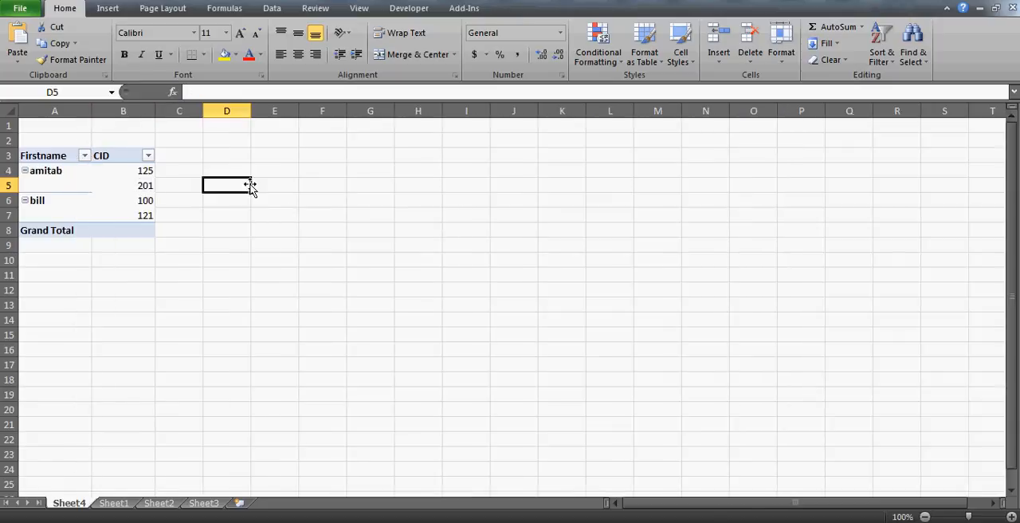
# - Examine which CIDs are grouped under each first name in the PivotTable
pyautogui.click(56, 172)
pyautogui.press('Right')
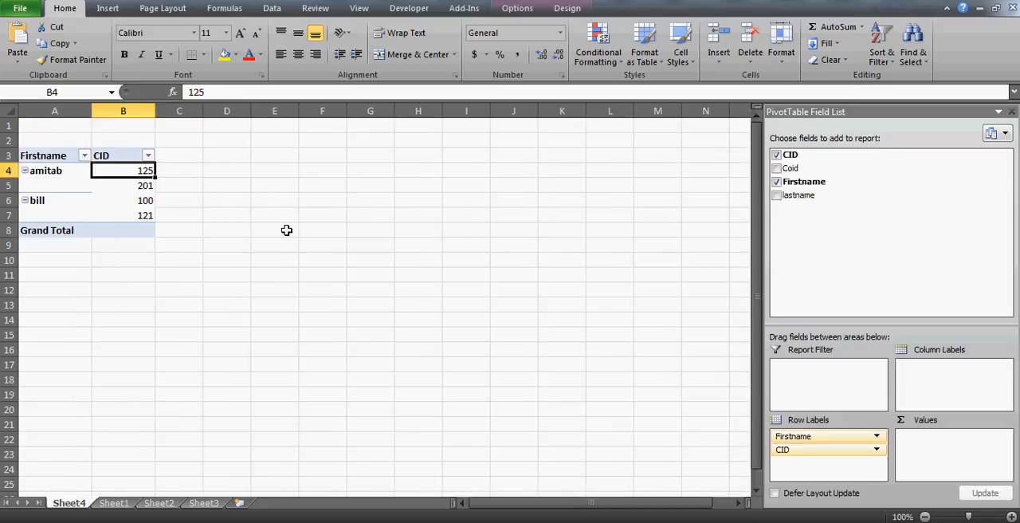
pyautogui.press('Left')
pyautogui.press('Right')
pyautogui.hotkey('shift', 'Down')
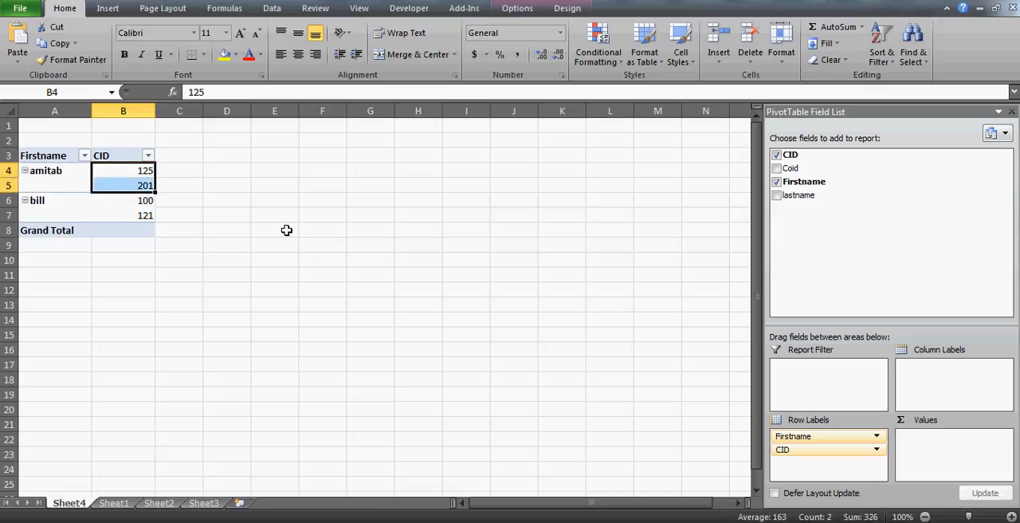
pyautogui.hotkey('shift', 'Up')
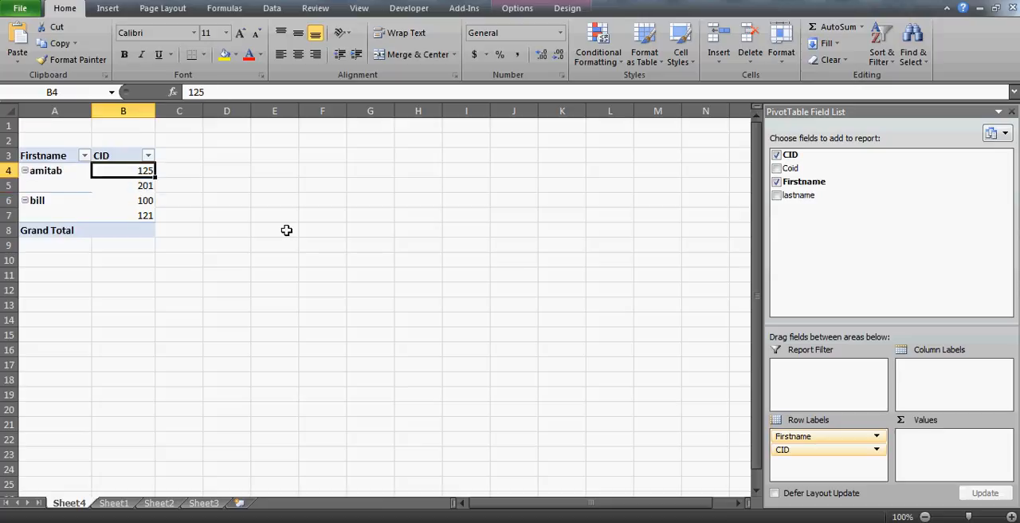
pyautogui.press('Down')
pyautogui.press('Down')
pyautogui.press('Left')
pyautogui.press('Right')
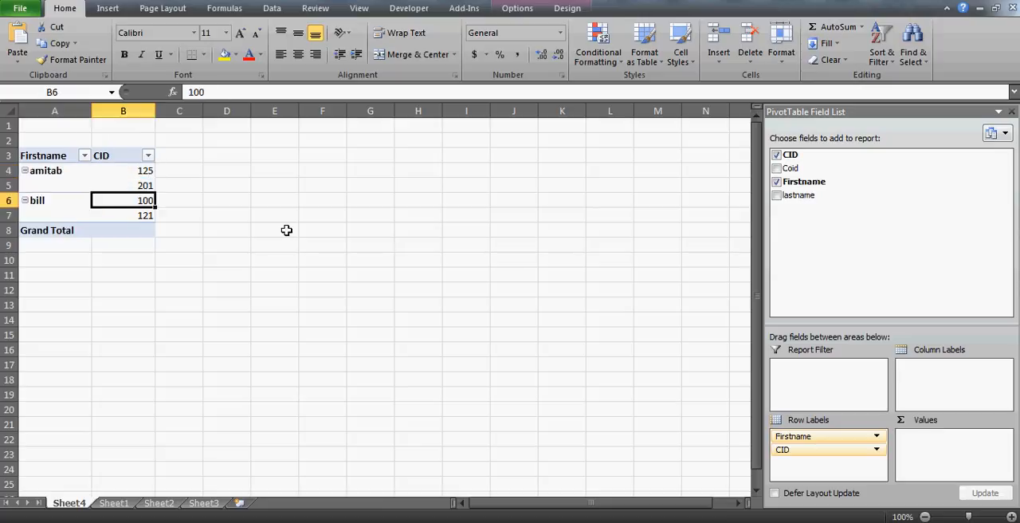
pyautogui.hotkey('shift', 'Down')
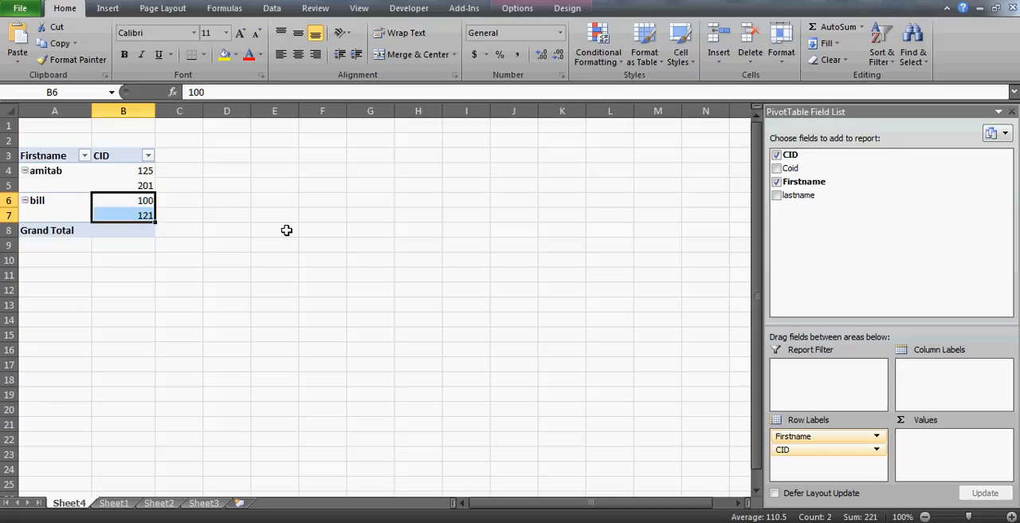
pyautogui.click(225, 199)
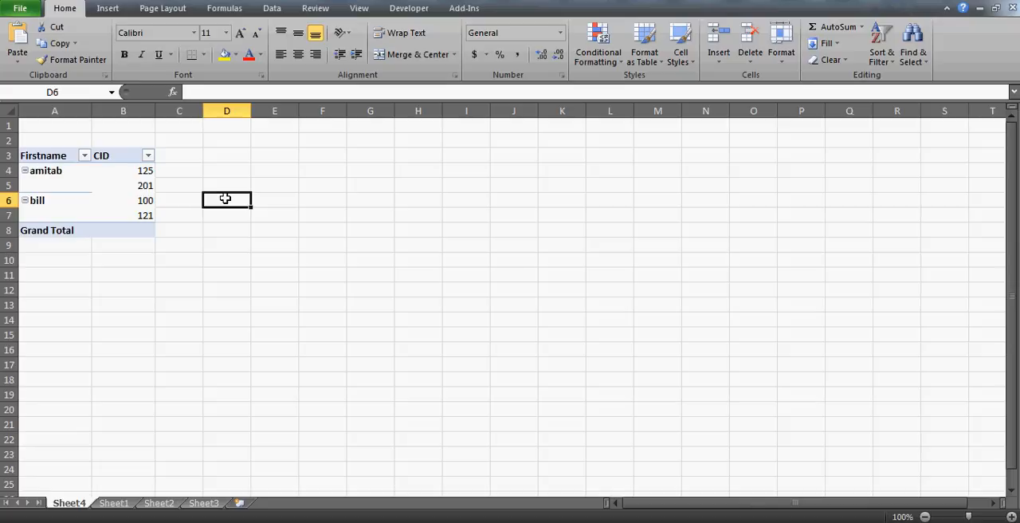
# - On Sheet1, enter the heading cid in I1 and the CID from row 2 beneath it in I2
pyautogui.click(113, 504)
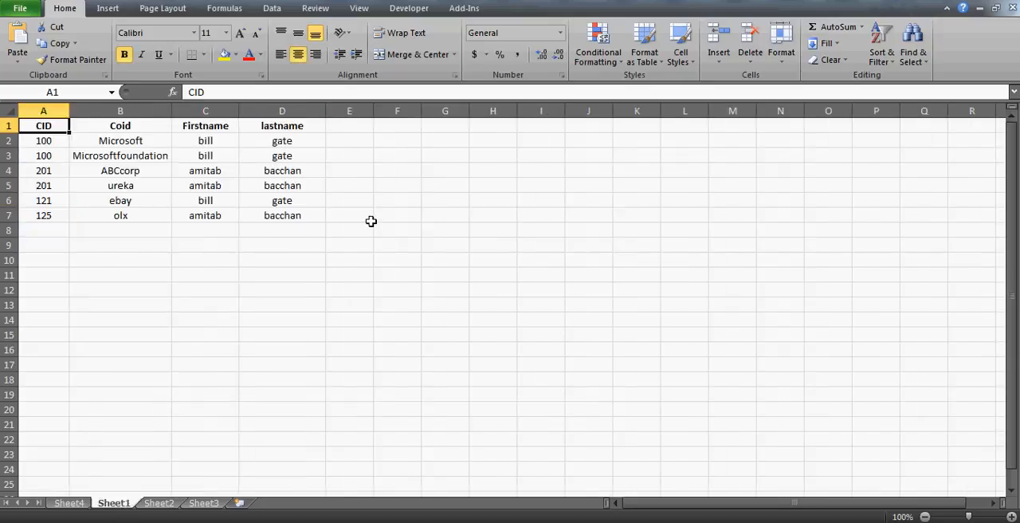
pyautogui.click(529, 125)
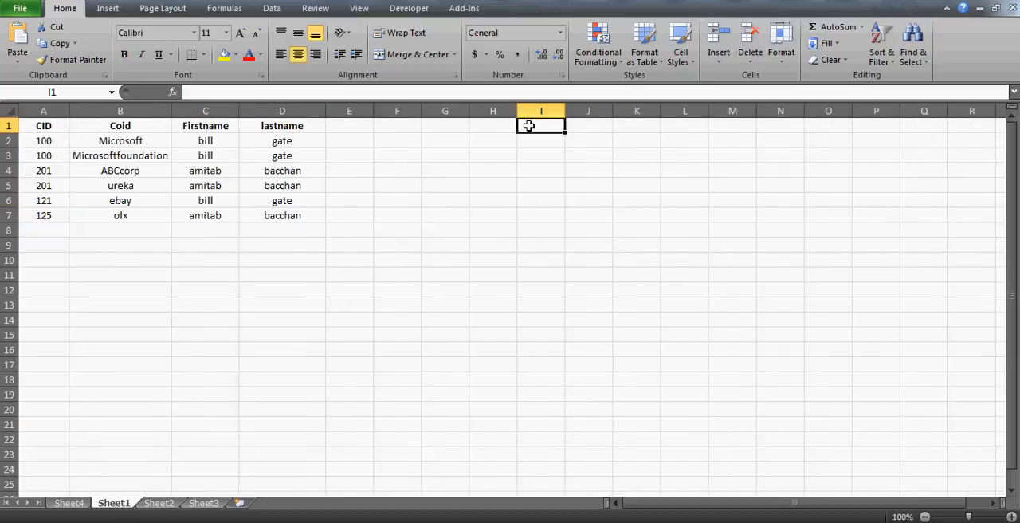
pyautogui.press('Left')
pyautogui.press('Left')
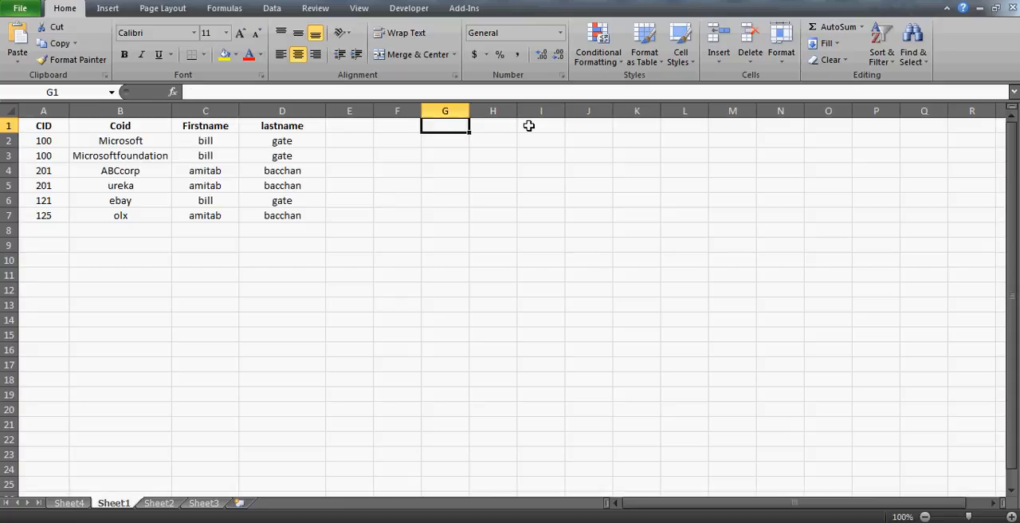
pyautogui.press('Home')
pyautogui.hotkey('shift', 'Down')
pyautogui.hotkey('shift', 'Down')
pyautogui.press('Right')
pyautogui.press('Right')
pyautogui.press('Right')
pyautogui.press('Right')
pyautogui.press('Right')
pyautogui.press('Right')
pyautogui.press('Right')
pyautogui.press('Right')
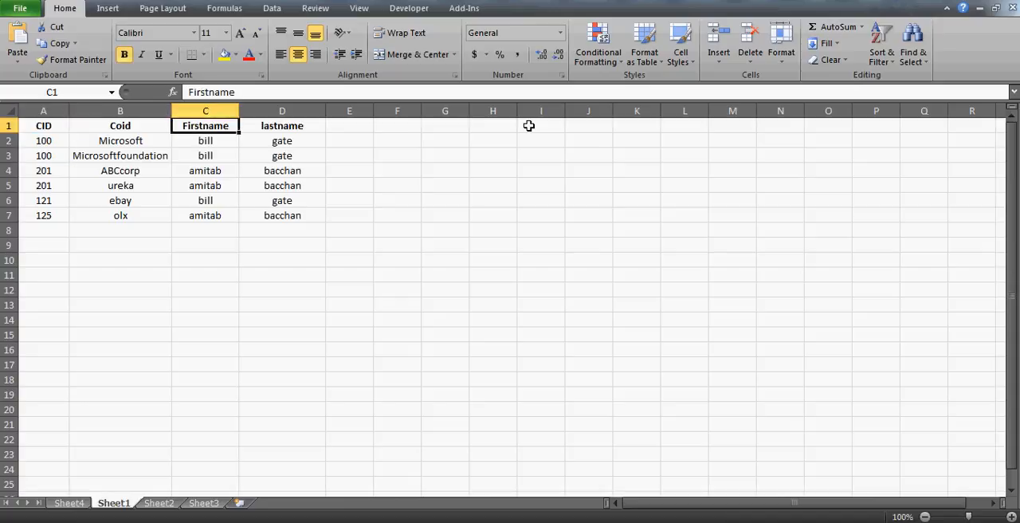
pyautogui.write('cid')
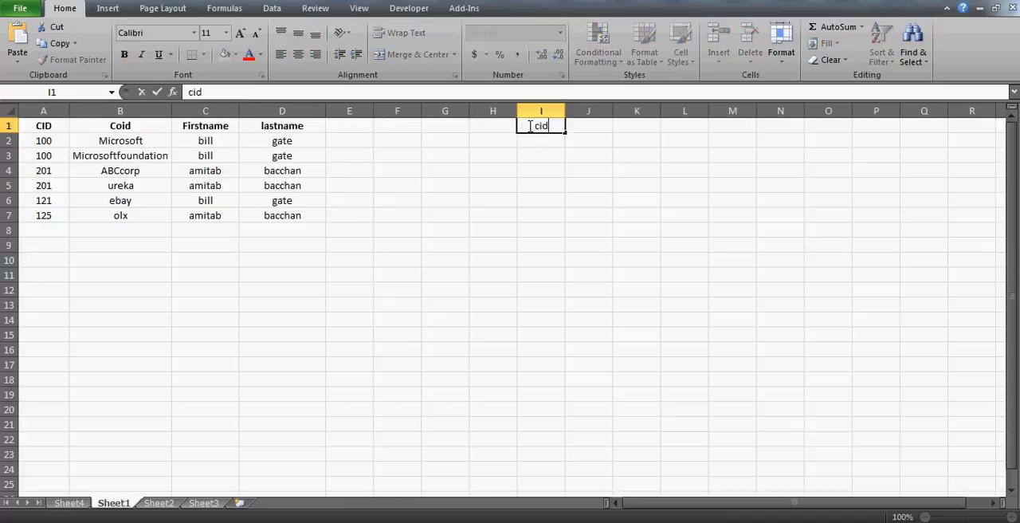
pyautogui.press('Return')
pyautogui.write('100')
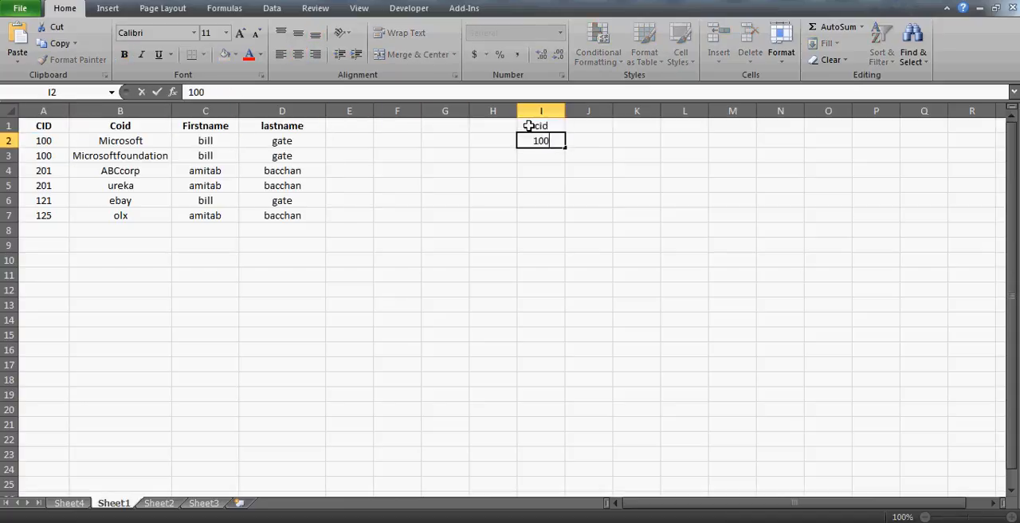
# - Enter the heading FirstName in J1 and the first name belonging to the first listed CID in J2
pyautogui.press('Up')
pyautogui.press('Right')
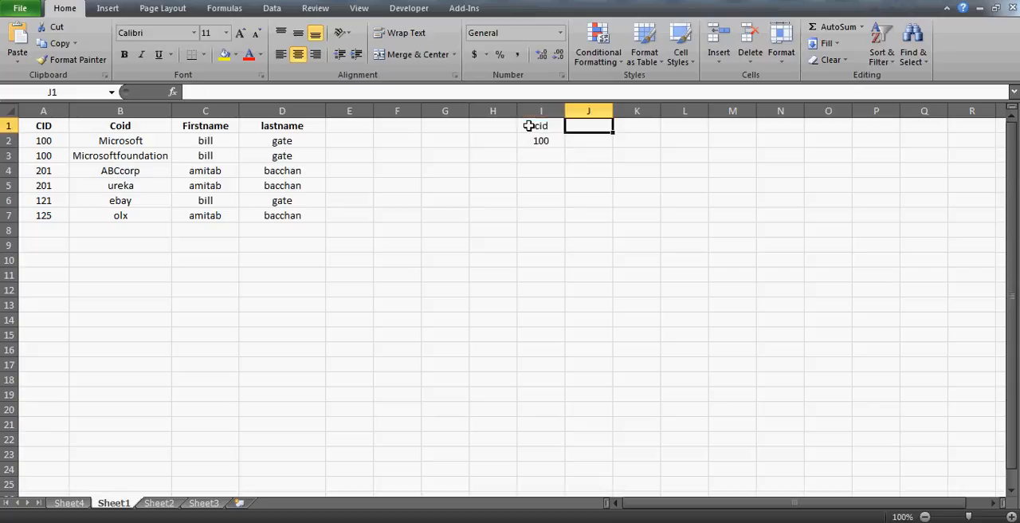
pyautogui.write('rF')
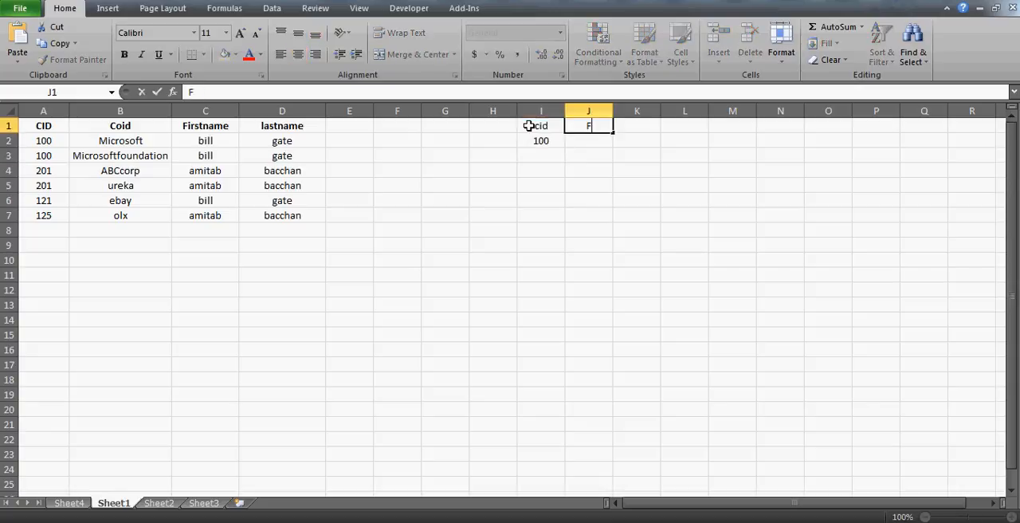
pyautogui.write('irstName')
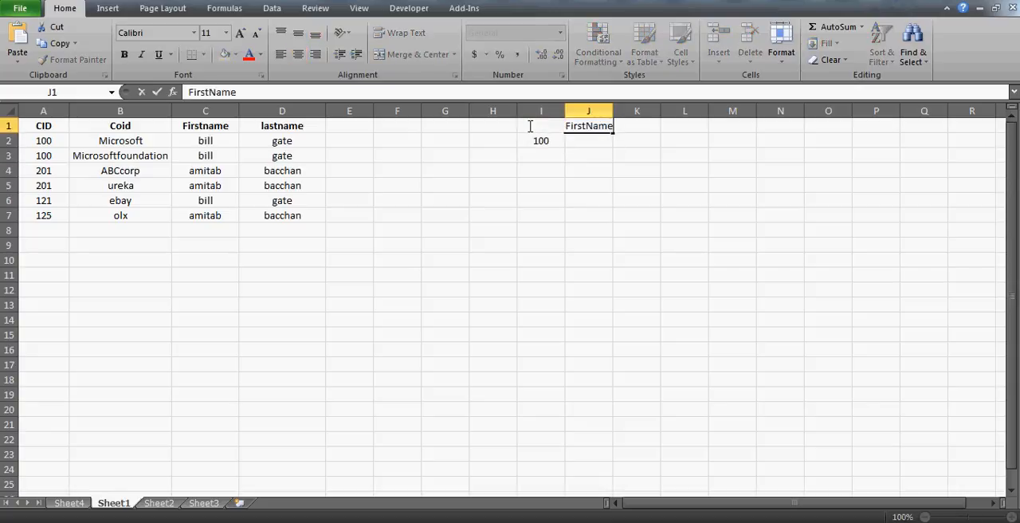
pyautogui.press('Return')
pyautogui.write('Bill ')
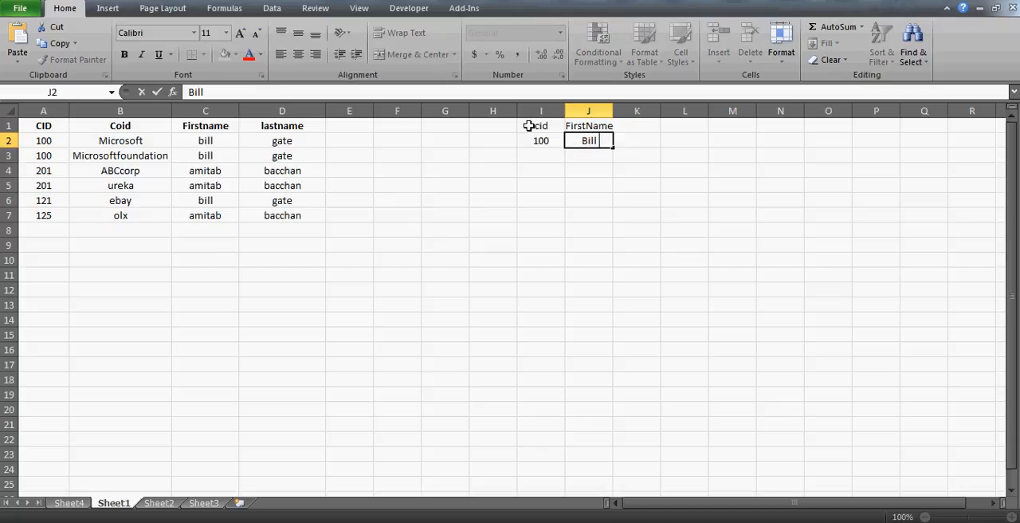
pyautogui.write('G')
pyautogui.press('BackSpace')
pyautogui.press('BackSpace')
pyautogui.press('Return')
# - Add a second record in I3:J3 with the CID and first name of the person in row 4
pyautogui.press('Left')
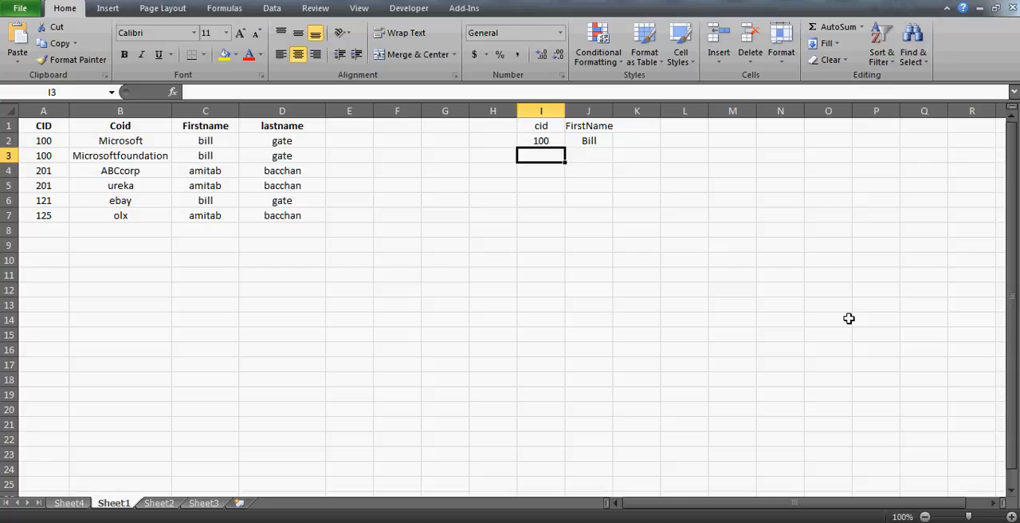
pyautogui.write('201')
pyautogui.press('Return')
pyautogui.press('Up')
pyautogui.press('Right')
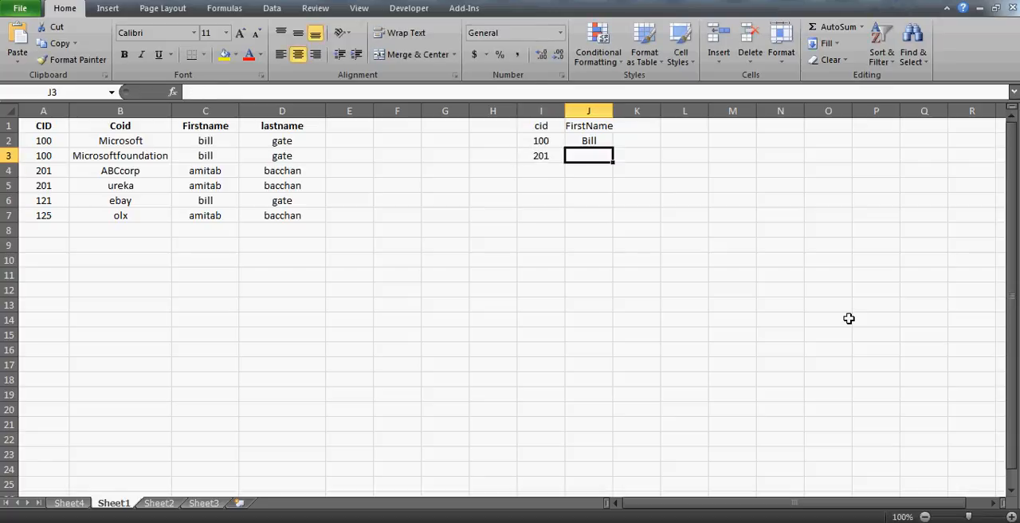
pyautogui.press('Left')
pyautogui.press('Right')
pyautogui.write('Amitab')
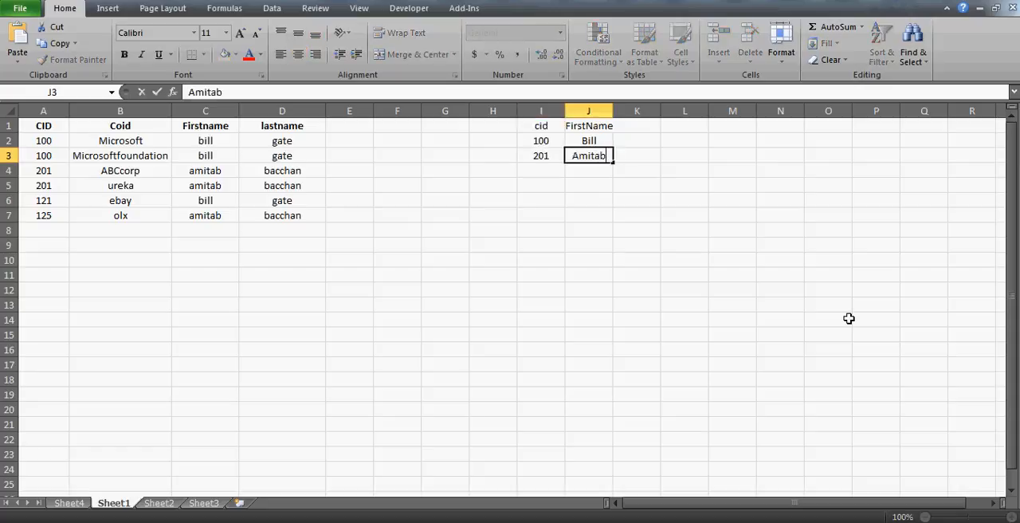
pyautogui.press('Return')
pyautogui.press('Left')
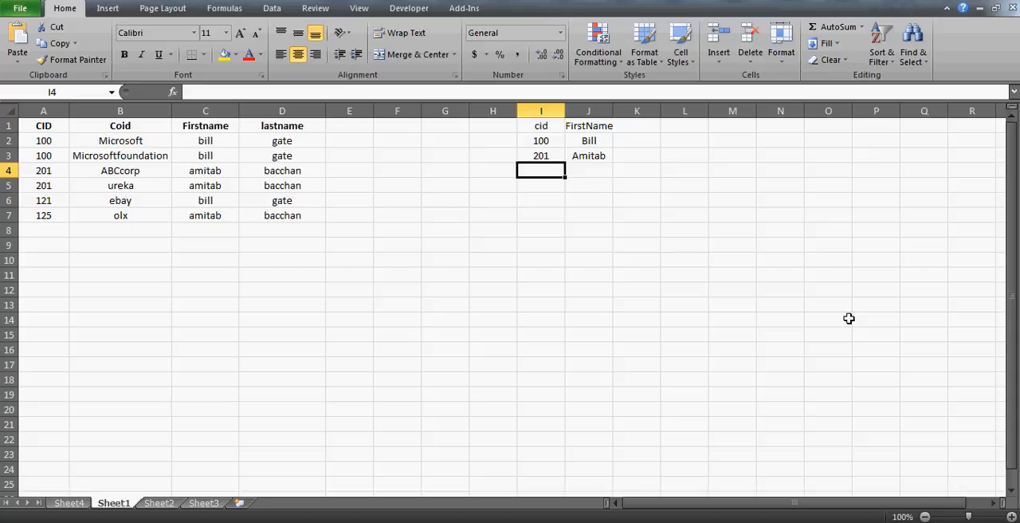
pyautogui.write('125')
pyautogui.press('Right')
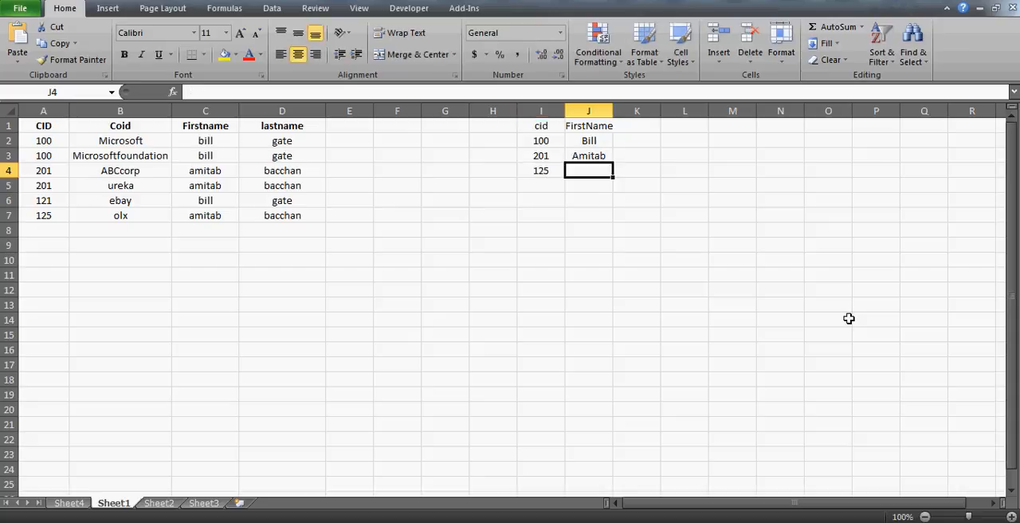
pyautogui.write('A')
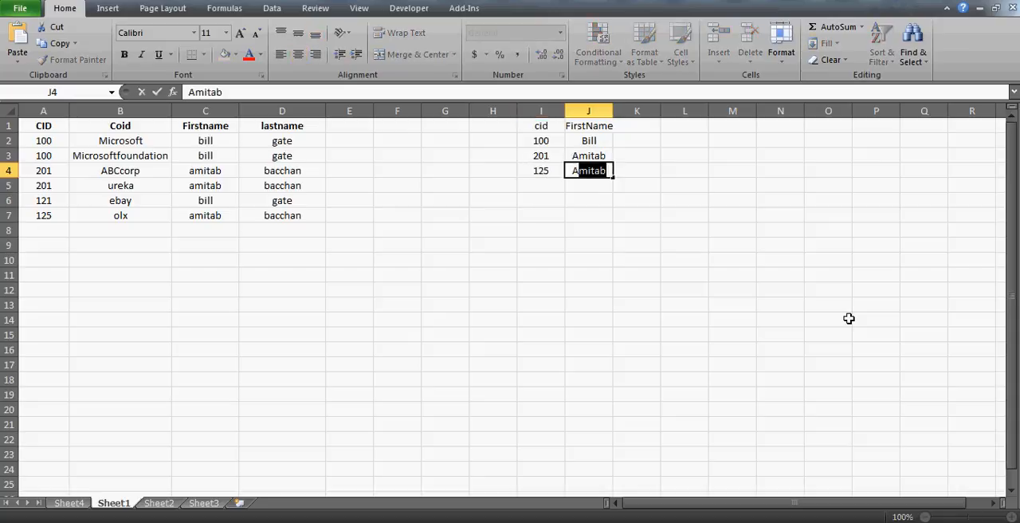
pyautogui.write('mit')
pyautogui.press('Escape')
pyautogui.press('Left')
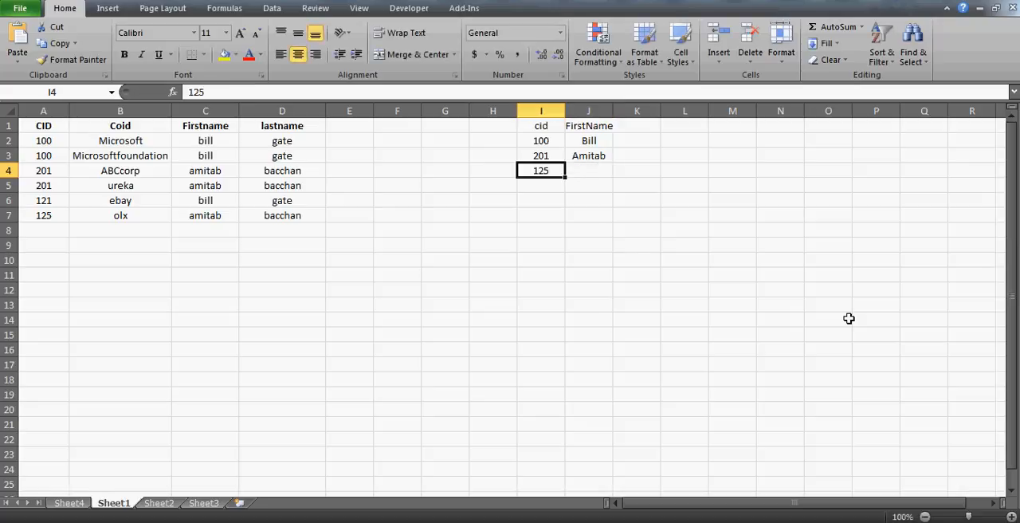
pyautogui.click(205, 216)
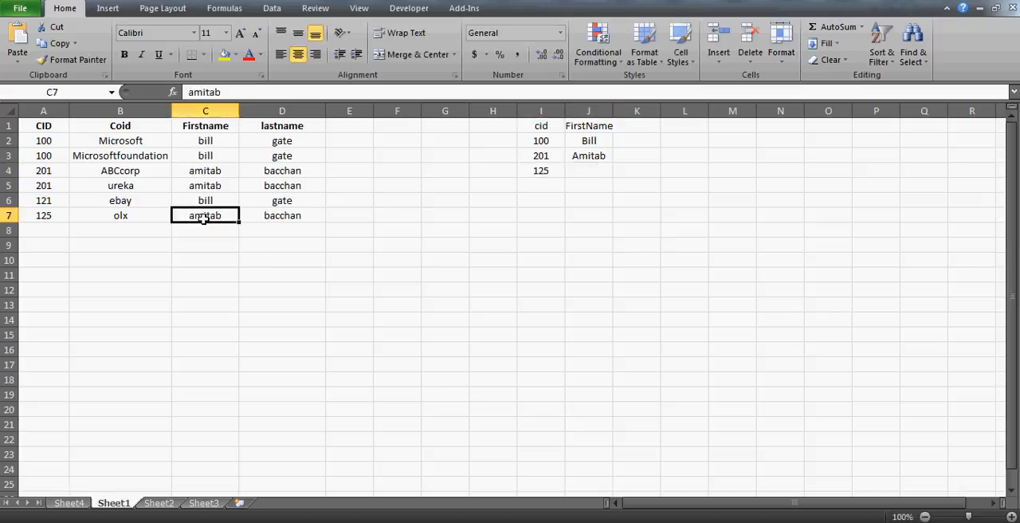
pyautogui.press('Left')
pyautogui.press('Left')
pyautogui.press('Up')
pyautogui.press('Up')
pyautogui.press('Up')
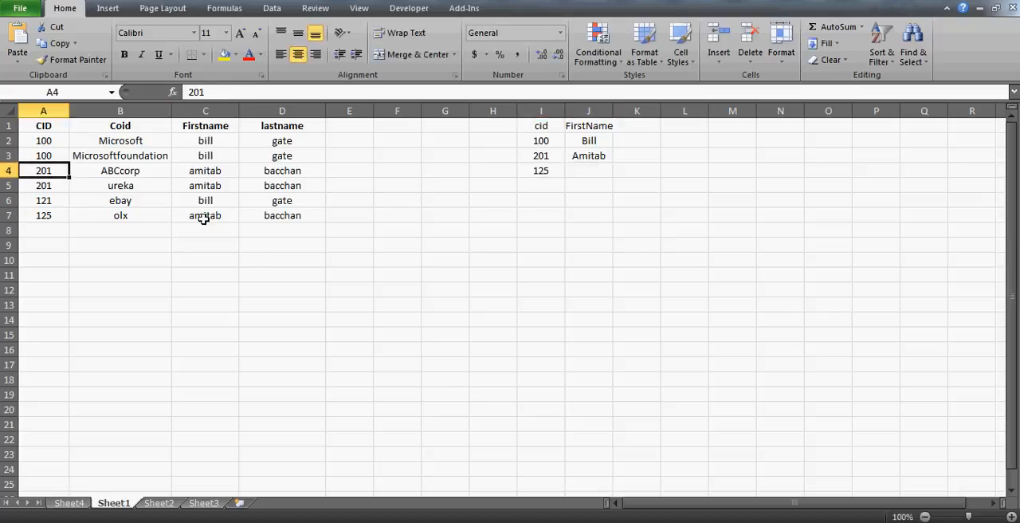
pyautogui.press('Right')
pyautogui.press('Right')
pyautogui.press('Right')
pyautogui.press('Right')
pyautogui.press('Right')
pyautogui.press('Right')
pyautogui.press('Right')
pyautogui.press('Right')
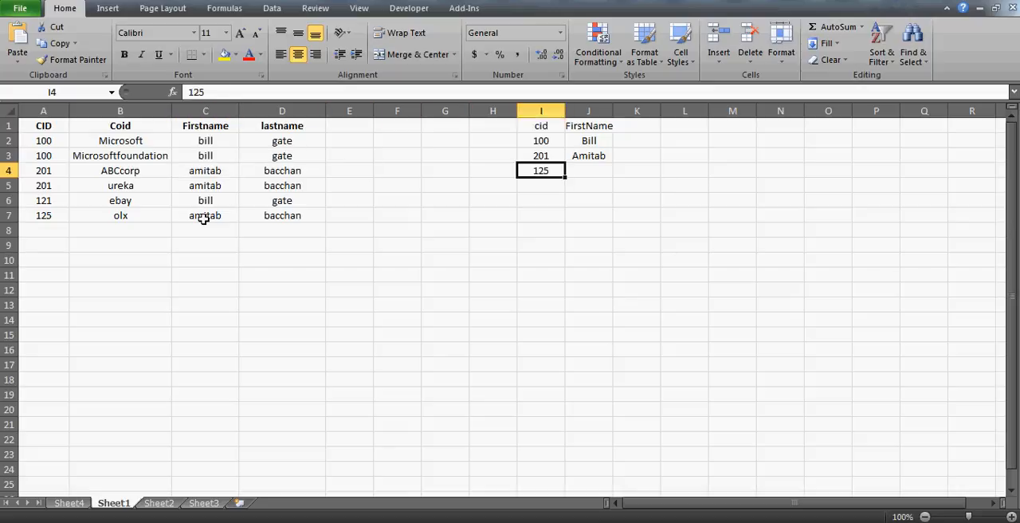
pyautogui.press('Delete')
# - Review the headings and the two CID and first name records in the reference list in I1:J3
pyautogui.press('Up')
pyautogui.press('Up')
pyautogui.press('Up')
pyautogui.press('Right')
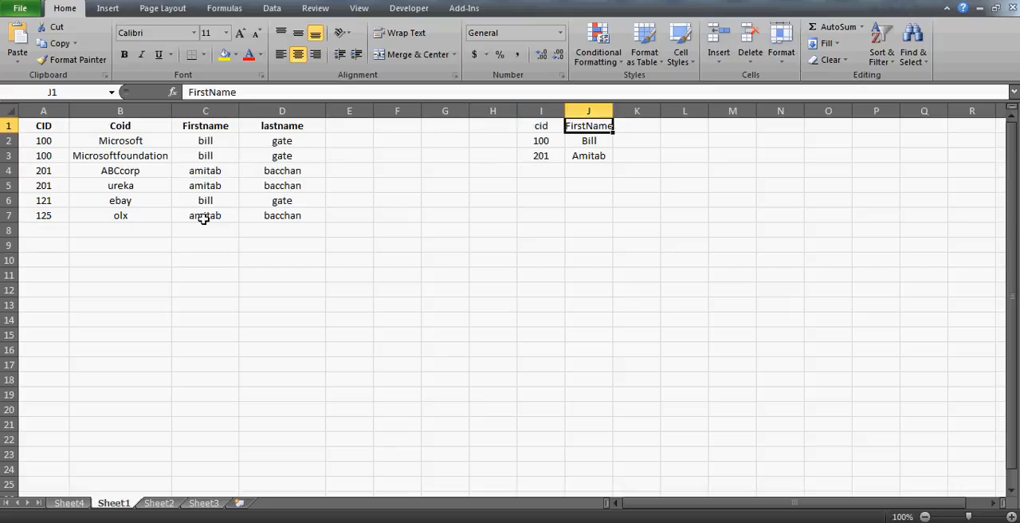
pyautogui.press('Left')
pyautogui.press('Down')
pyautogui.press('Right')
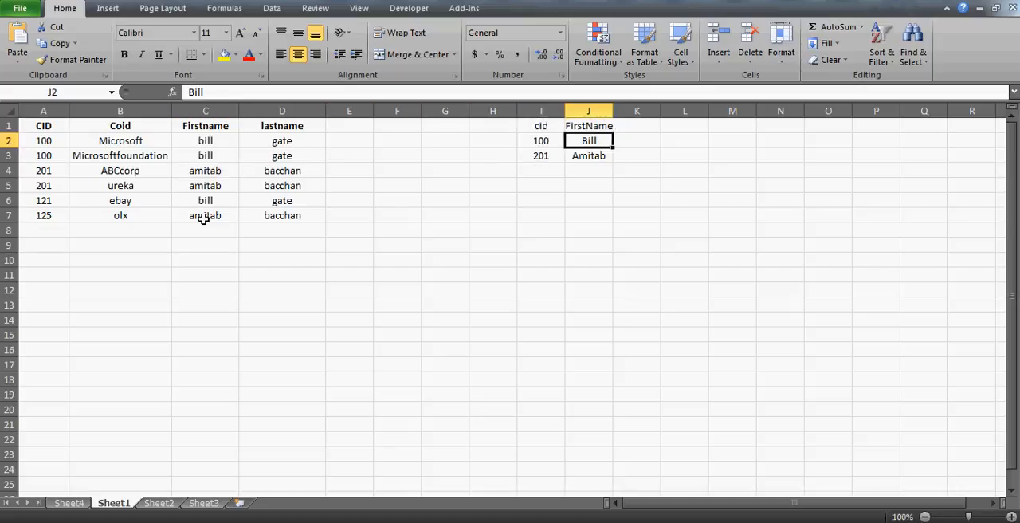
pyautogui.press('Down')
pyautogui.press('Left')
pyautogui.press('Right')
pyautogui.press('Down')
pyautogui.press('Left')
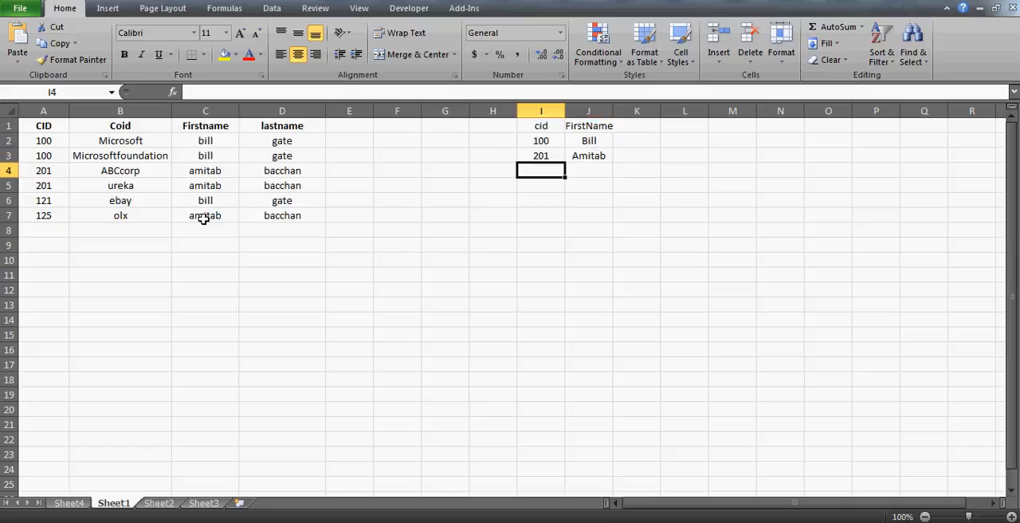
# - Add a third record in I4:J4 with the CID from row 7 and samsung as the first name
pyautogui.write('125')
pyautogui.press('Tab')
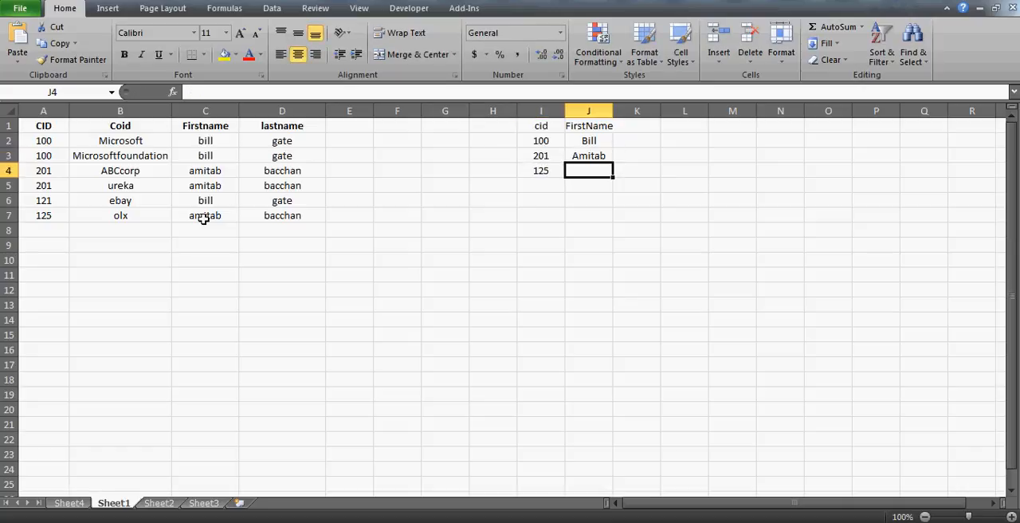
pyautogui.write('sams')
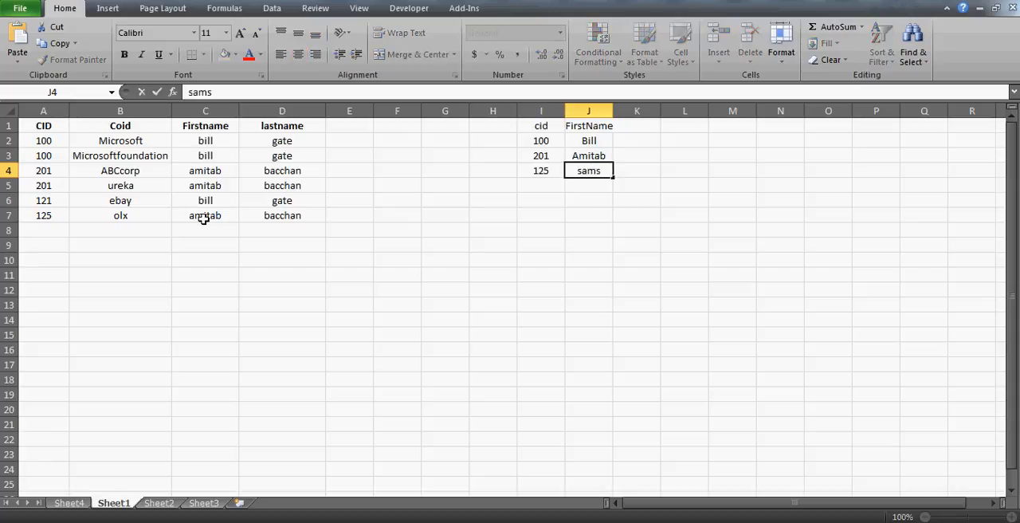
pyautogui.write('ung')
pyautogui.press('Return')
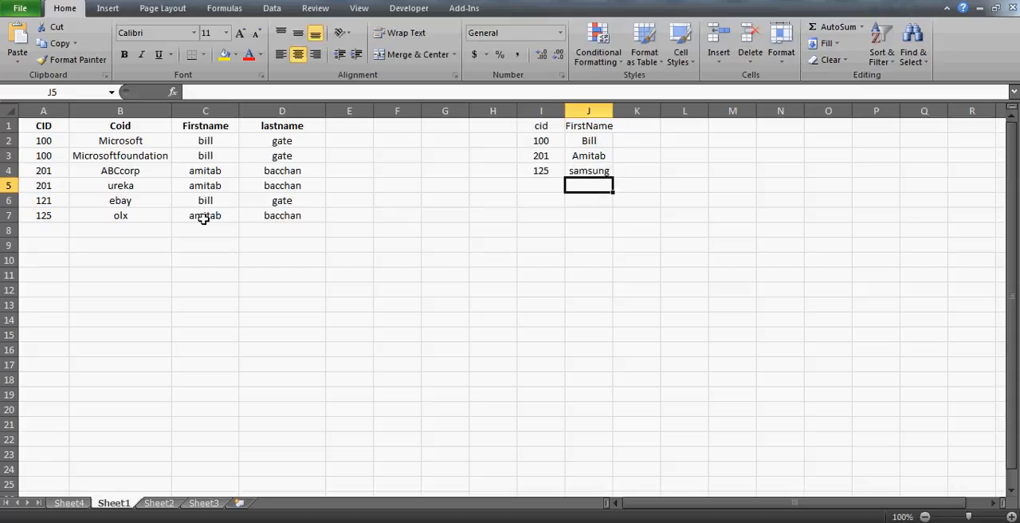
# - Examine the reference list in I1:J4, checking which CID belongs to each first name
pyautogui.press('Up')
pyautogui.press('Up')
pyautogui.press('Left')
pyautogui.press('Up')
pyautogui.press('Up')
pyautogui.hotkey('shift', 'Right')
pyautogui.hotkey('shift', 'Down')
pyautogui.hotkey('shift', 'Down')
pyautogui.hotkey('shift', 'Down')
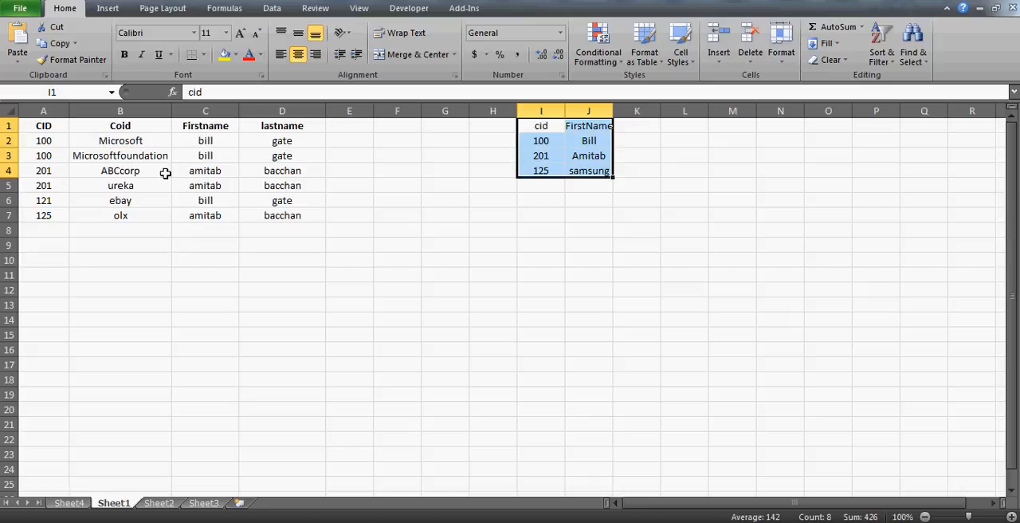
pyautogui.click(551, 141)
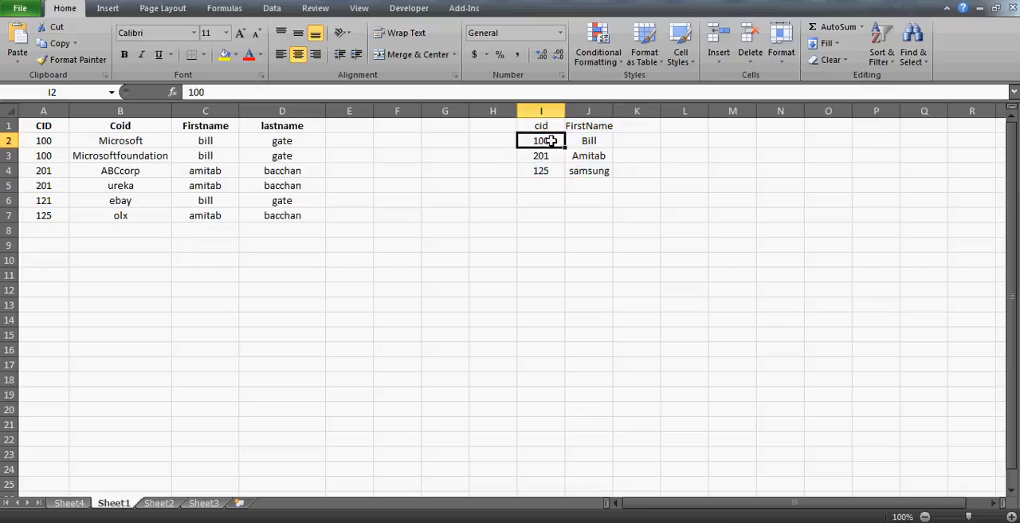
pyautogui.press('Up')
pyautogui.press('Down')
pyautogui.hotkey('shift', 'Right')
pyautogui.hotkey('shift', 'Down')
pyautogui.hotkey('shift', 'Down')
pyautogui.press('Down')
pyautogui.press('Down')
pyautogui.press('Down')
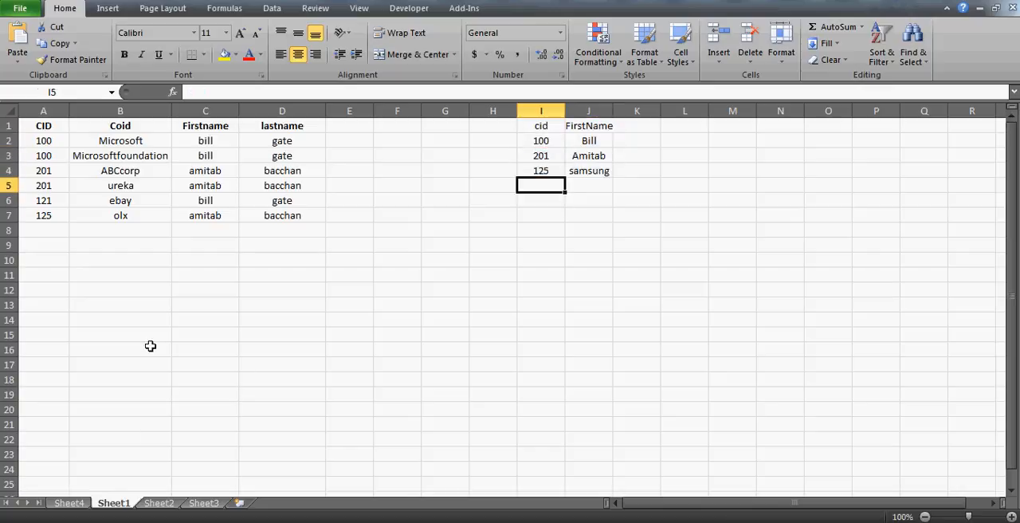
# - Remove the Firstname field from the row labels of the PivotTable on Sheet4, keeping only CID
pyautogui.click(68, 503)
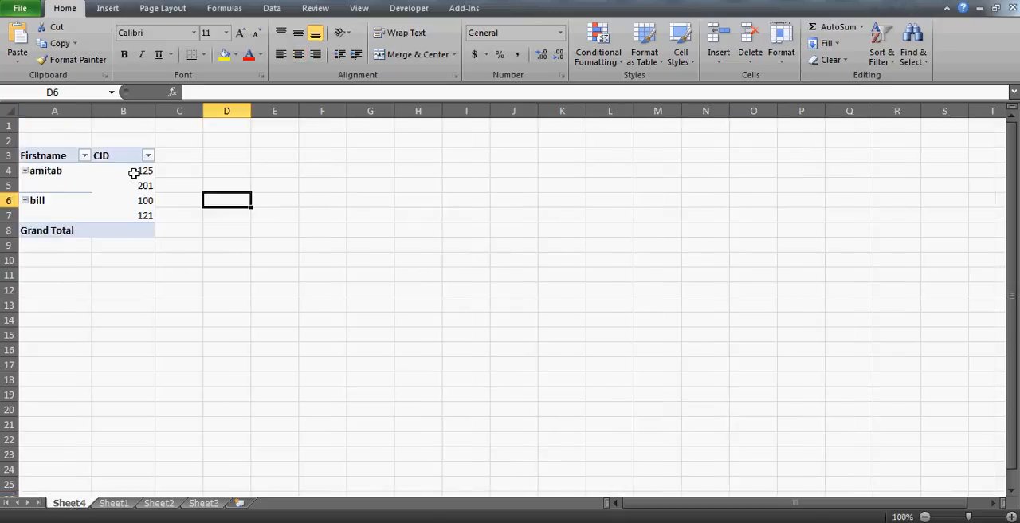
pyautogui.click(134, 172)
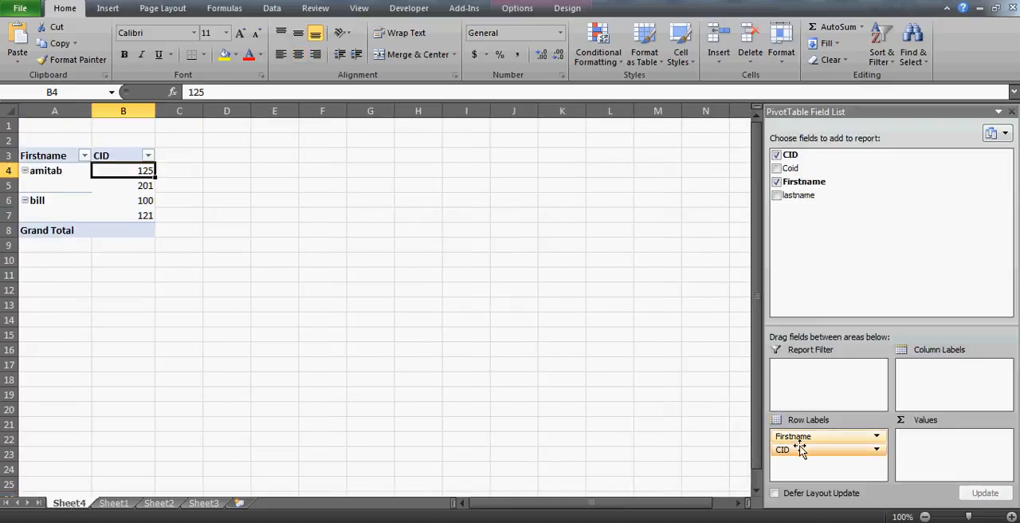
pyautogui.moveTo(800, 442); pyautogui.dragTo(840, 230)
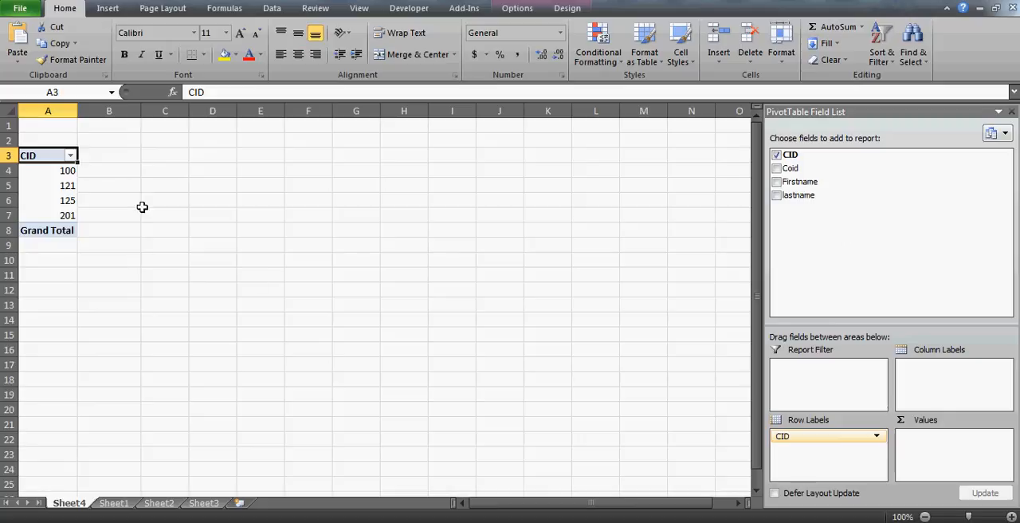
# - Copy all the unique CIDs from the PivotTable and paste them as values on Sheet1 starting at I2
pyautogui.click(59, 164)
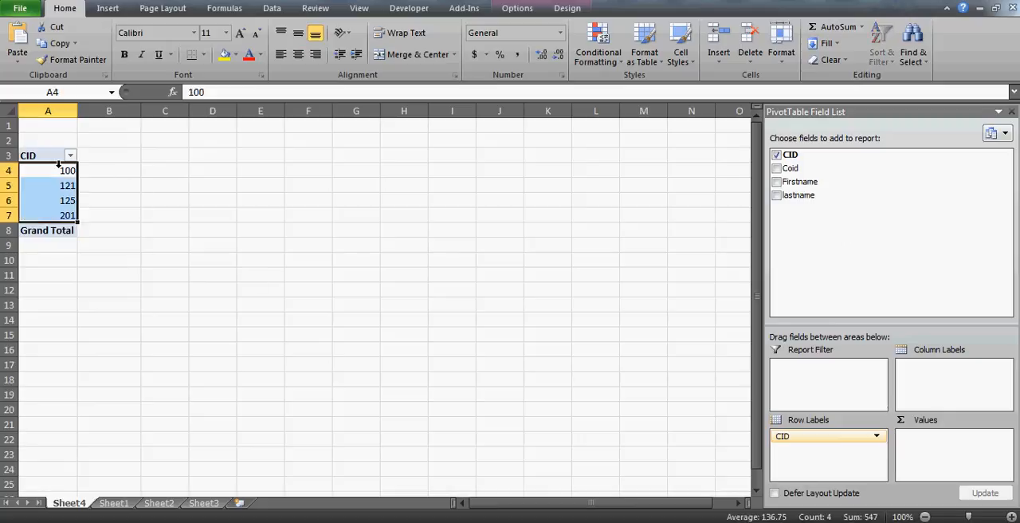
pyautogui.hotkey('ctrl', 'c')
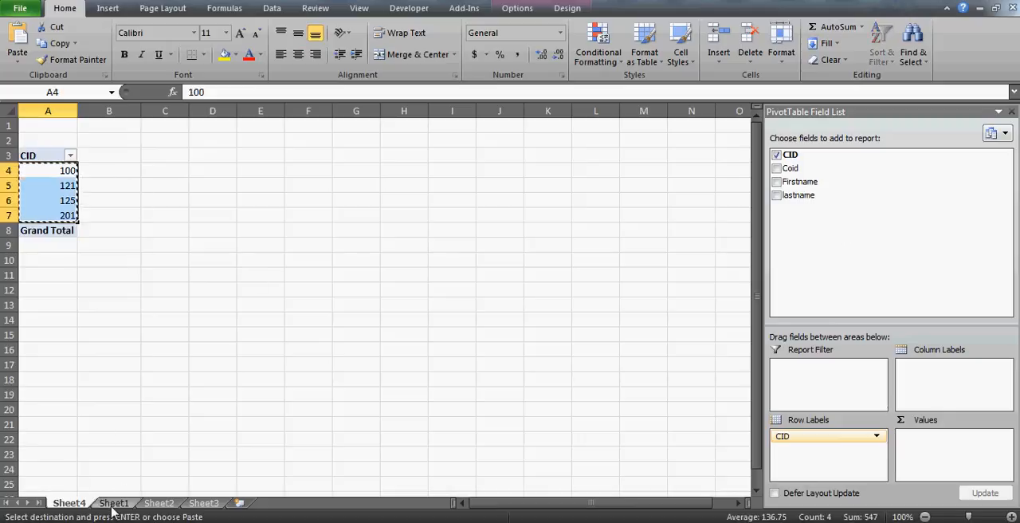
pyautogui.click(112, 503)
pyautogui.click(538, 140)
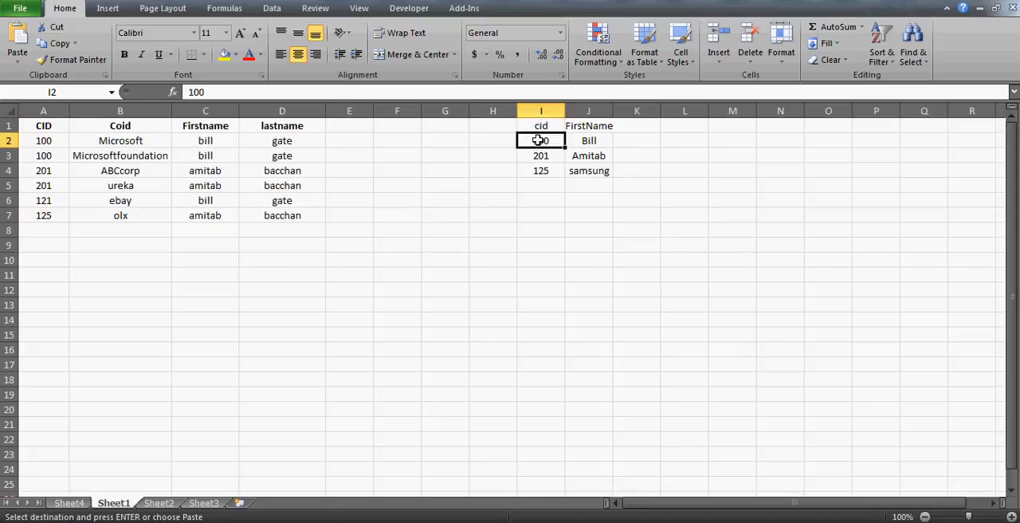
pyautogui.hotkey('ctrl', 'alt', 'v')
pyautogui.press('v')
pyautogui.press('Return')
# - Enter Nokia in J5 as the first name for the last CID in the reference list
pyautogui.press('Right')
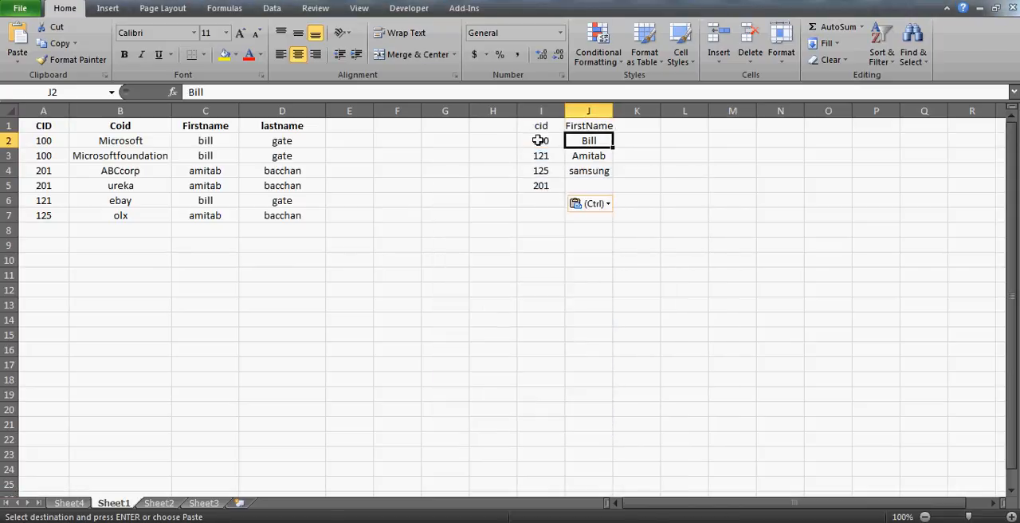
pyautogui.press('Right')
pyautogui.press('Down')
pyautogui.press('Down')
pyautogui.press('Down')
pyautogui.press('Left')
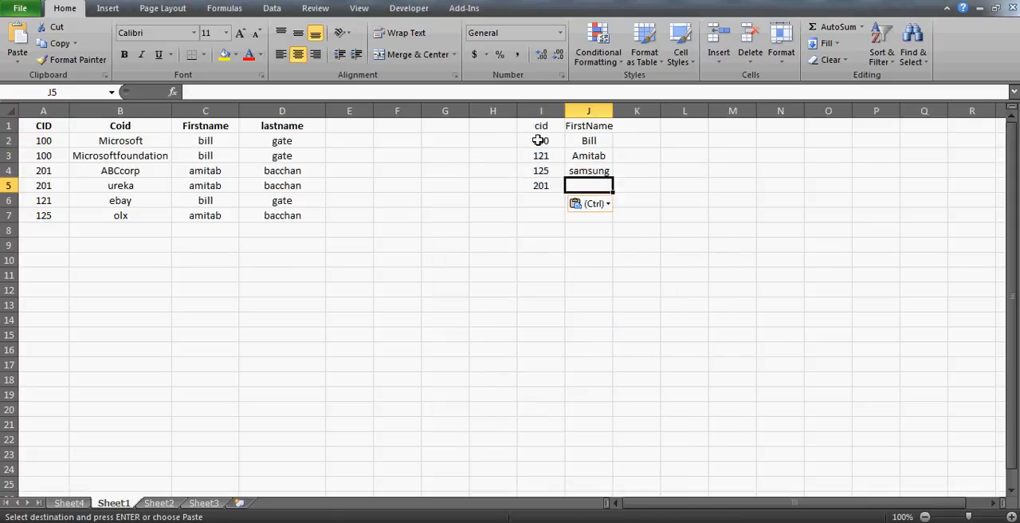
pyautogui.write('Nokia')
pyautogui.press('Return')
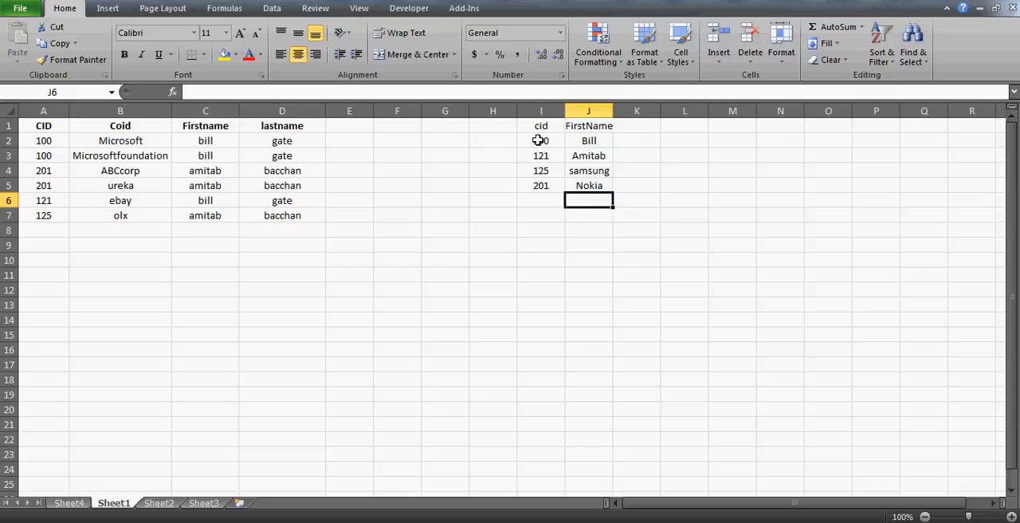
# - Check the extent of the reference list I1:J5 and enter the heading checking in E1
pyautogui.click(542, 124)
pyautogui.hotkey('ctrl', 'shift', 'Right')
pyautogui.hotkey('ctrl', 'shift', 'Down')
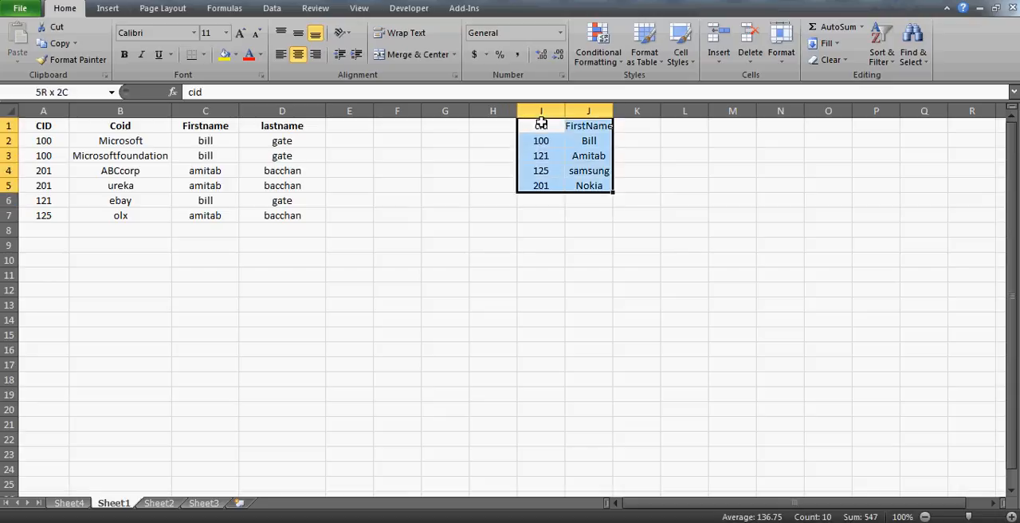
pyautogui.click(344, 146)
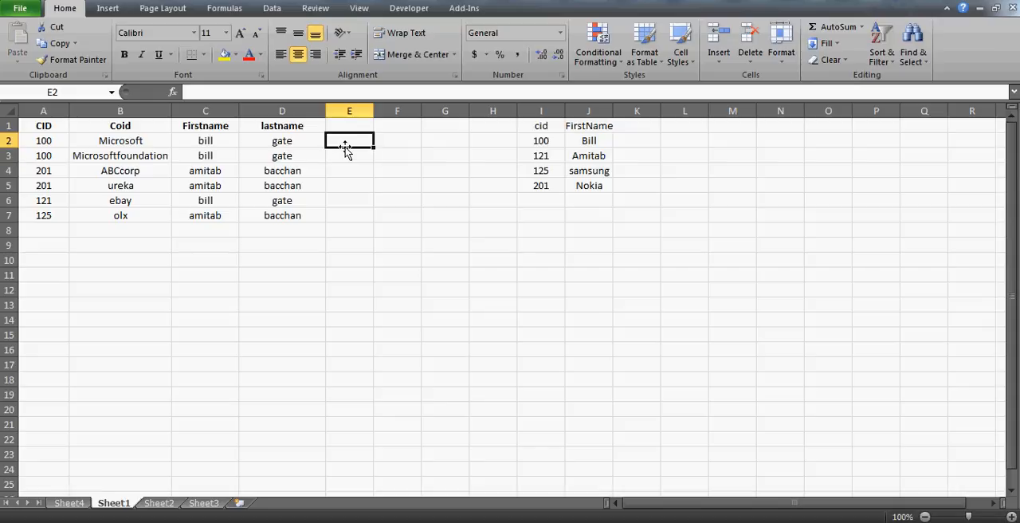
pyautogui.press('Up')
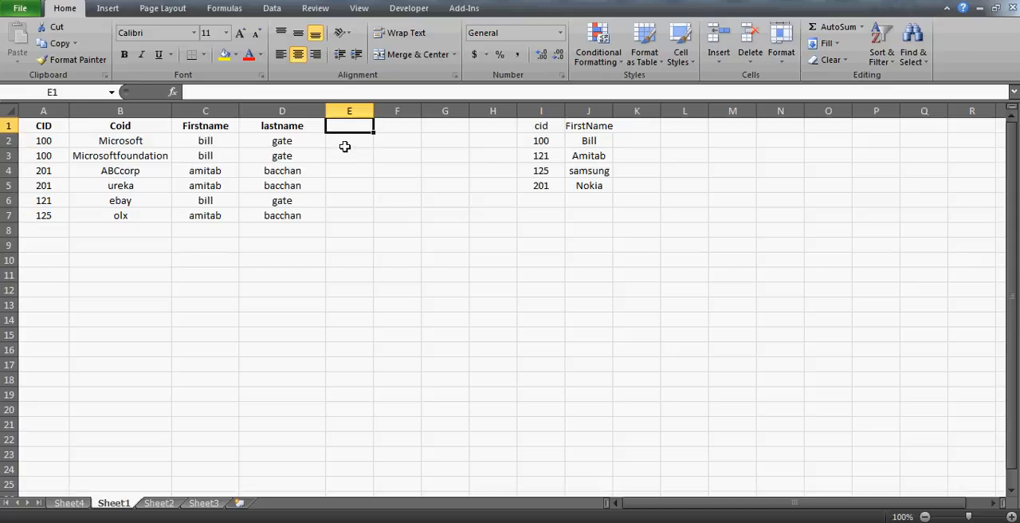
pyautogui.write('checking')
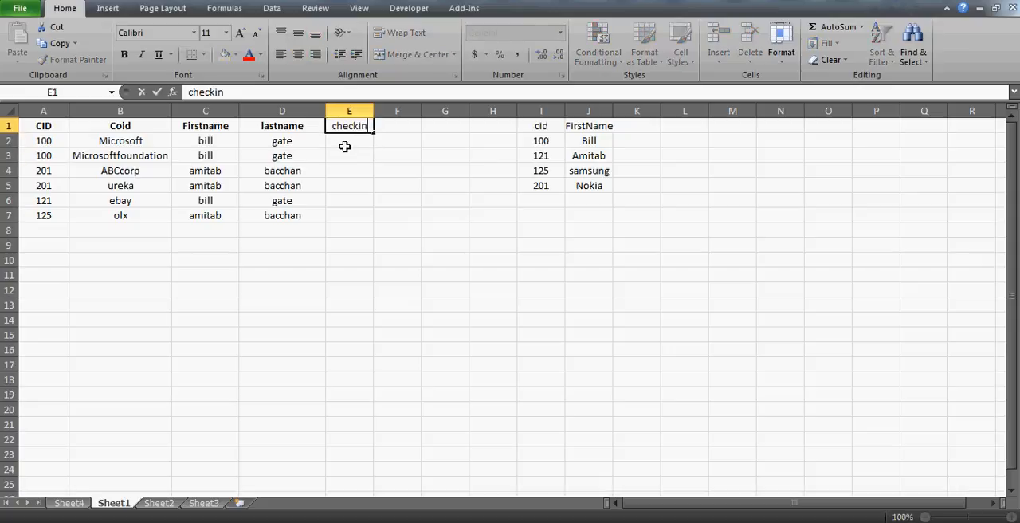
pyautogui.press('Return')
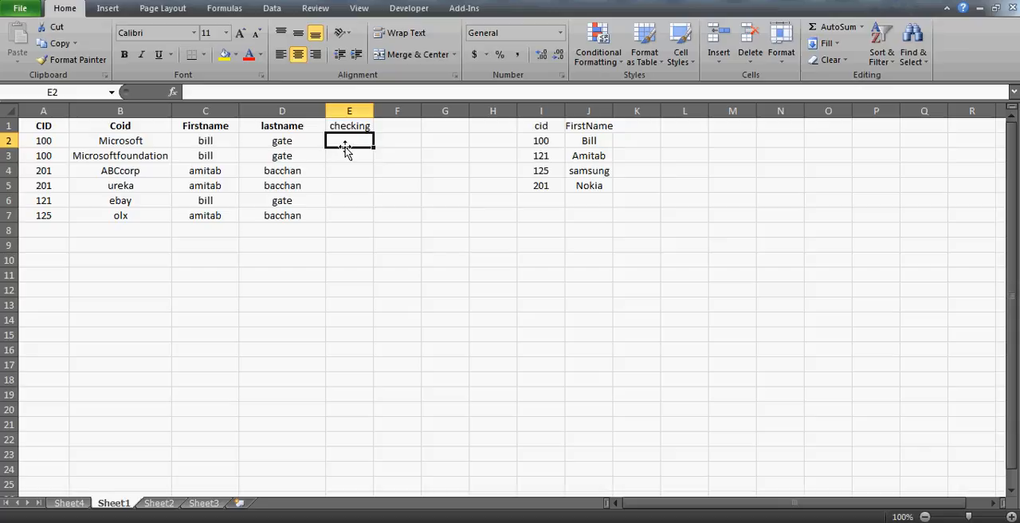
# - Enter =VLOOKUP(A2,I1:J5,2,0) in E2 to return the reference first name for the record's CID
pyautogui.write('=vlookup(')
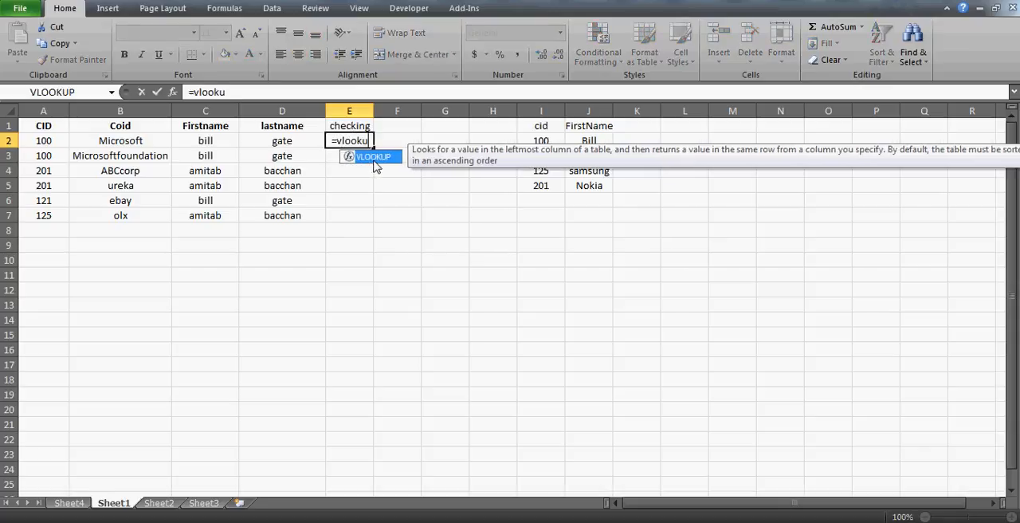
pyautogui.press('Left')
pyautogui.press('Left')
pyautogui.press('Left')
pyautogui.press('Left')
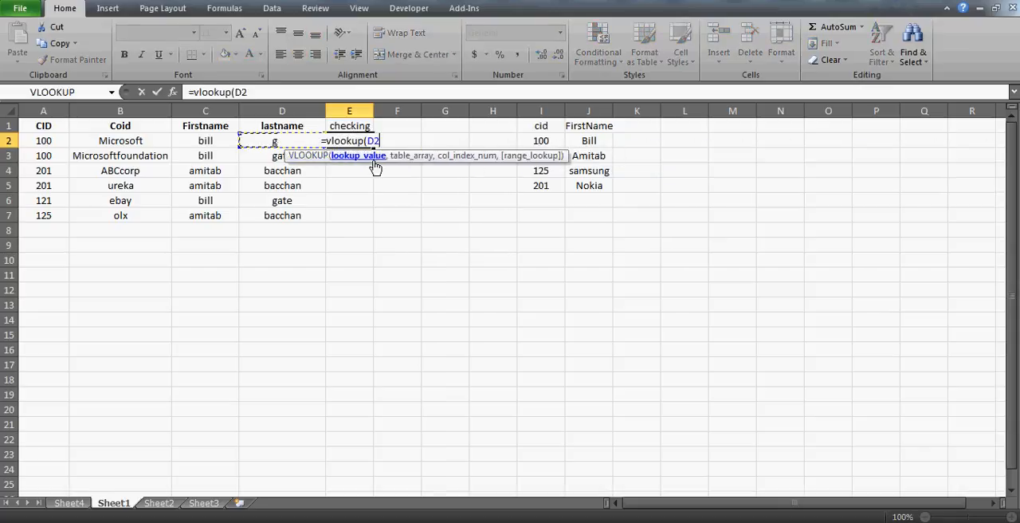
pyautogui.write(',')
pyautogui.moveTo(542, 125); pyautogui.dragTo(590, 155)
pyautogui.hotkey('shift', 'Down')
pyautogui.hotkey('shift', 'Down')
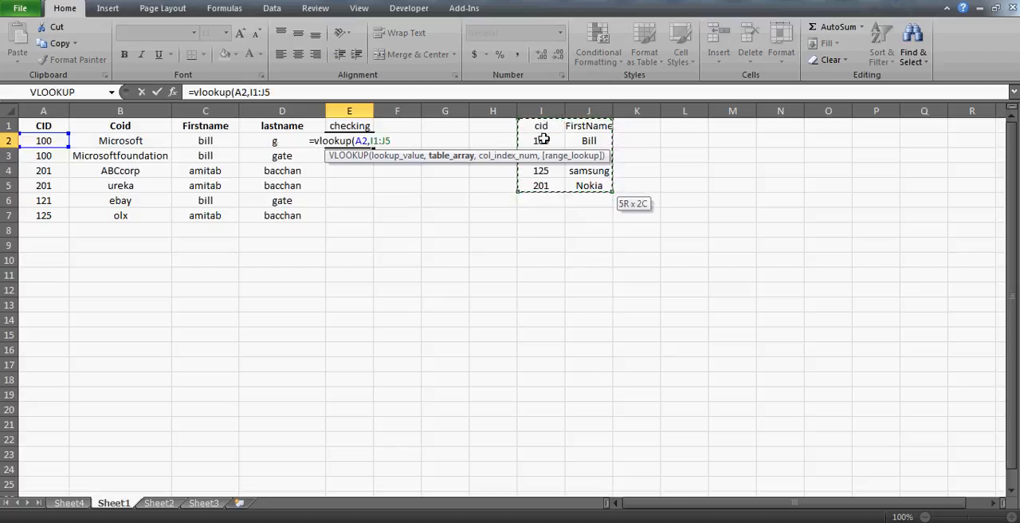
pyautogui.write(',')
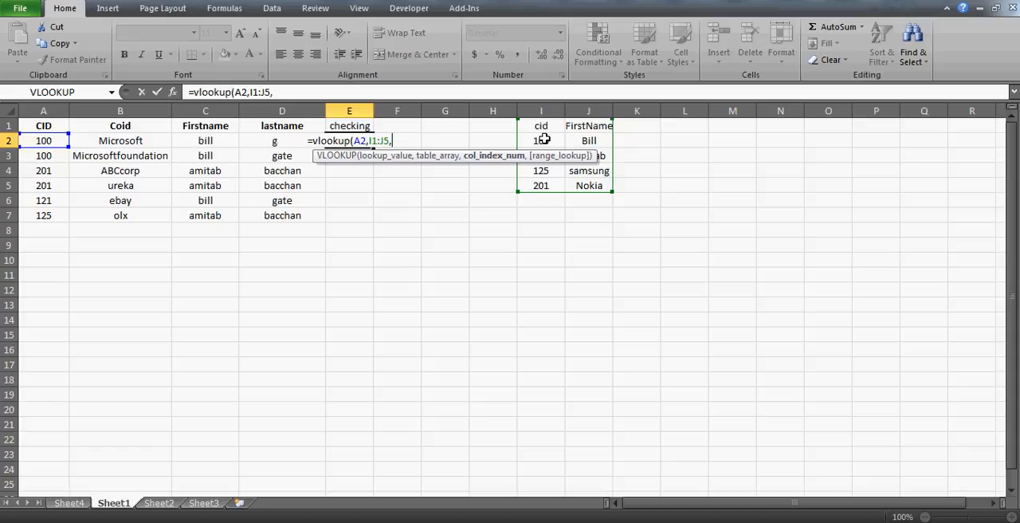
pyautogui.write('2')
pyautogui.write(',0')
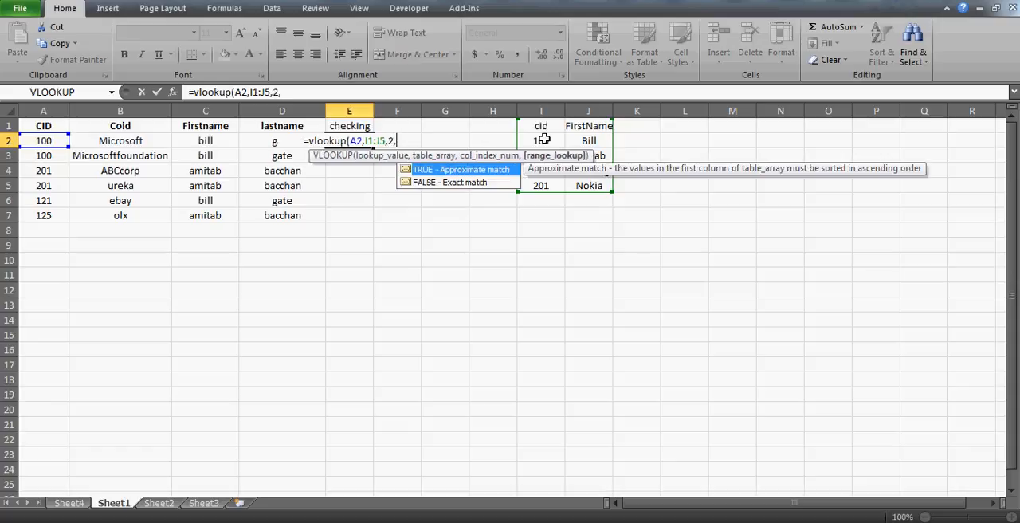
pyautogui.write(')')
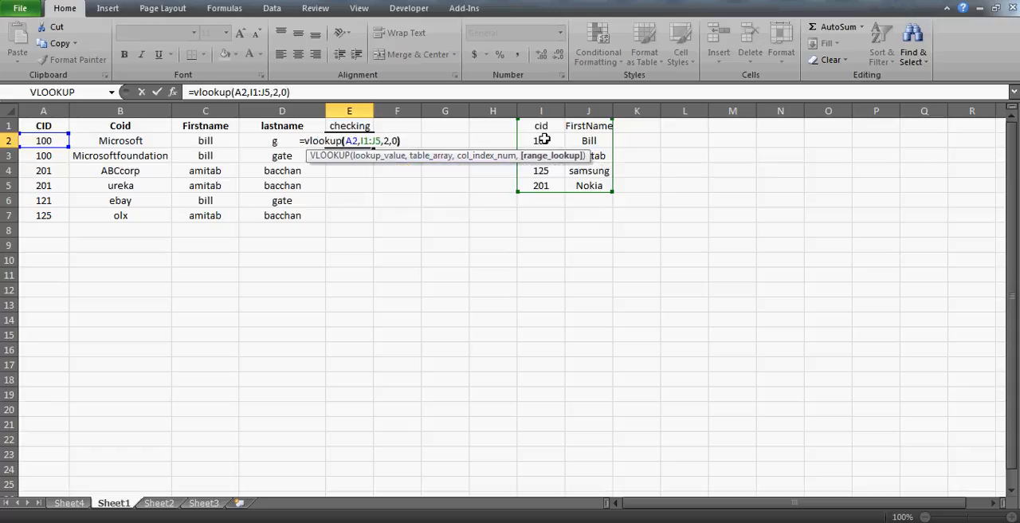
pyautogui.press('Return')
# - Make the table range in the E2 lookup formula absolute as $I$1:$J$5
pyautogui.press('Up')
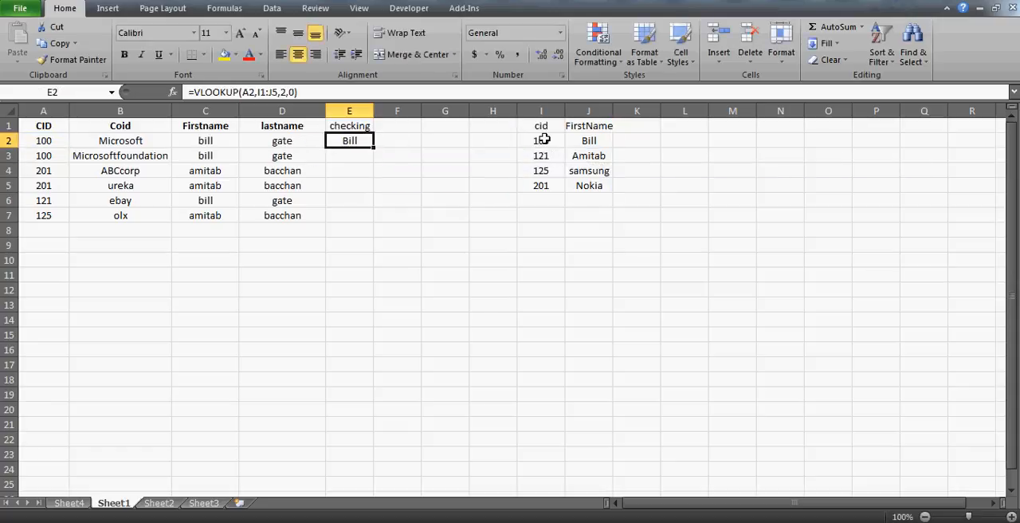
pyautogui.click(262, 93)
pyautogui.press('F4')
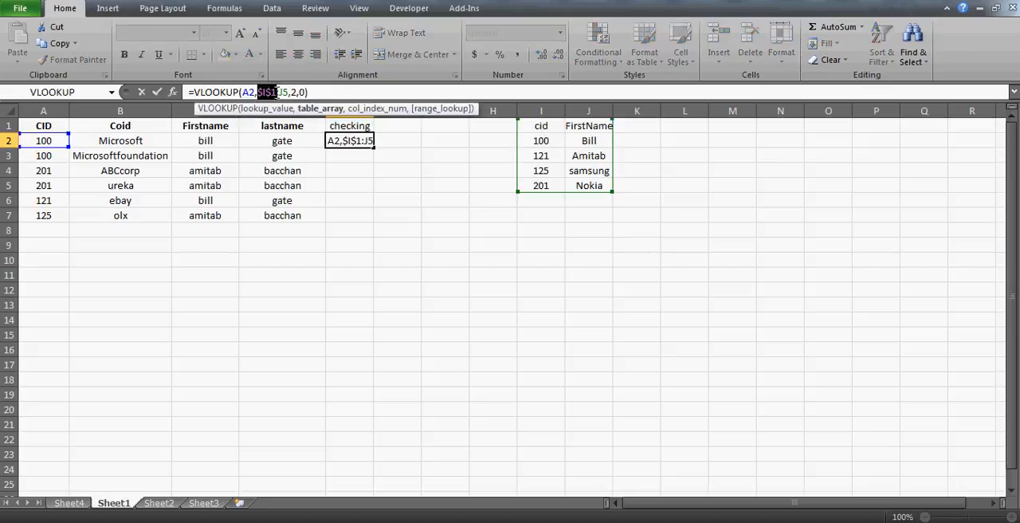
pyautogui.click(282, 93)
pyautogui.press('F4')
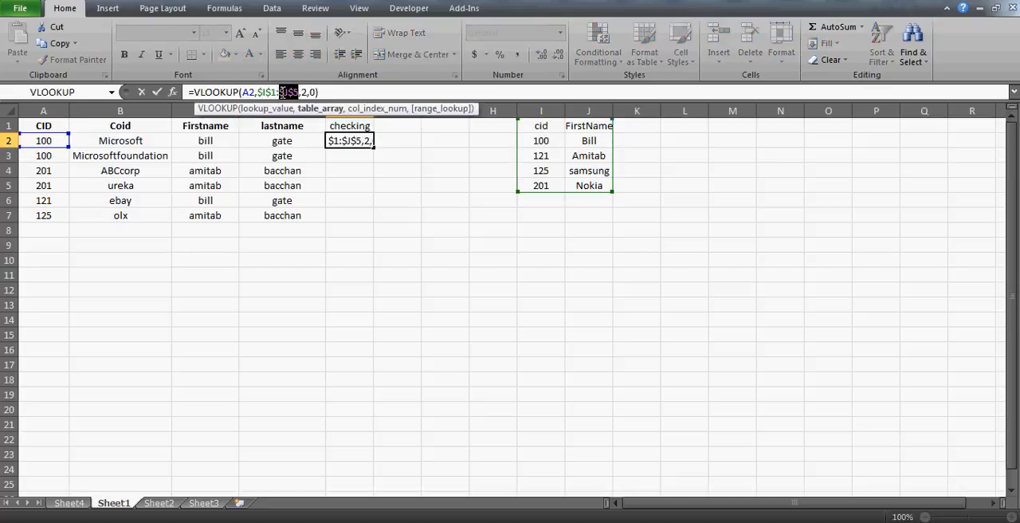
pyautogui.press('Return')
# - Fill the lookup formula from E2 down through E7
pyautogui.press('Left')
pyautogui.press('Right')
pyautogui.press('Down')
pyautogui.press('Down')
pyautogui.press('Down')
pyautogui.press('Down')
pyautogui.hotkey('shift', 'Up')
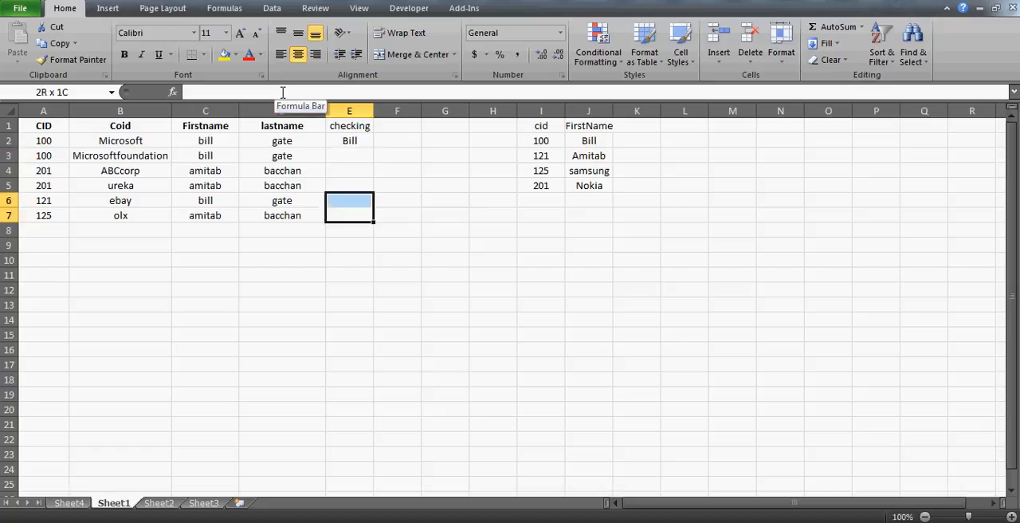
pyautogui.hotkey('shift', 'Up')
pyautogui.hotkey('shift', 'Up')
pyautogui.hotkey('shift', 'Up')
pyautogui.hotkey('shift', 'Up')
pyautogui.hotkey('ctrl', 'd')
pyautogui.press('Down')
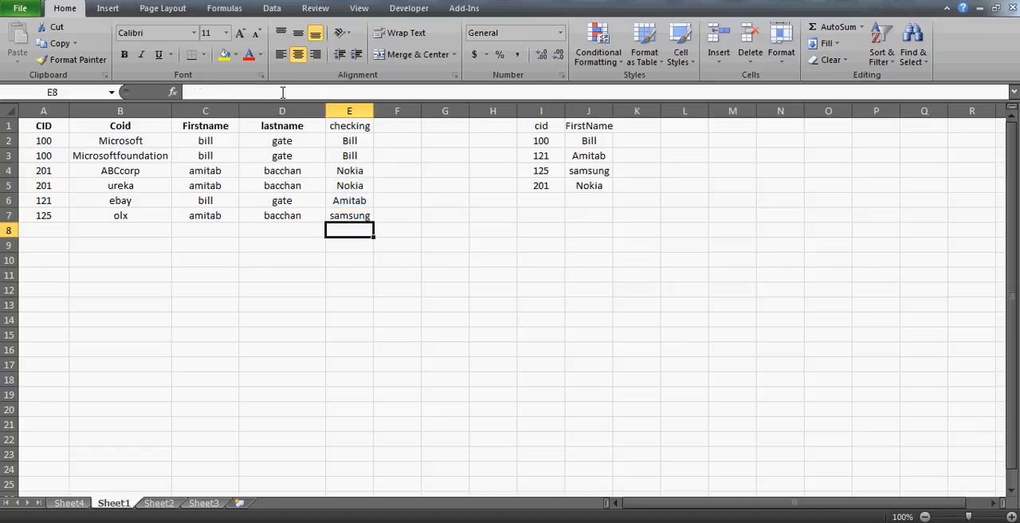
# - Examine the lookup results in E2:E7, comparing them with the reference list's first names and reviewing the formula in E2
pyautogui.press('Up')
pyautogui.press('Up')
pyautogui.press('Up')
pyautogui.press('Up')
pyautogui.press('Up')
pyautogui.press('Up')
pyautogui.hotkey('ctrl', 'shift', 'Down')
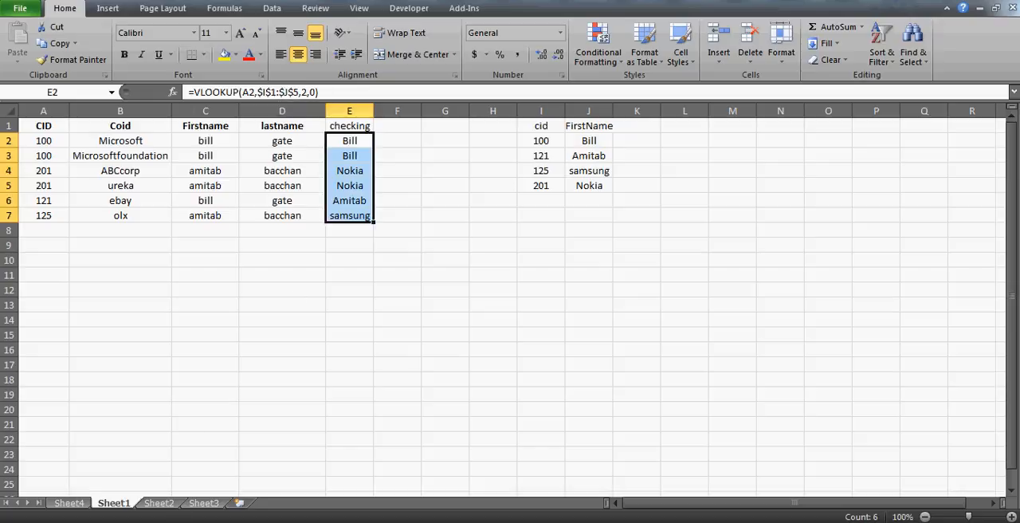
pyautogui.click(177, 522)
pyautogui.click(399, 141)
pyautogui.press('Left')
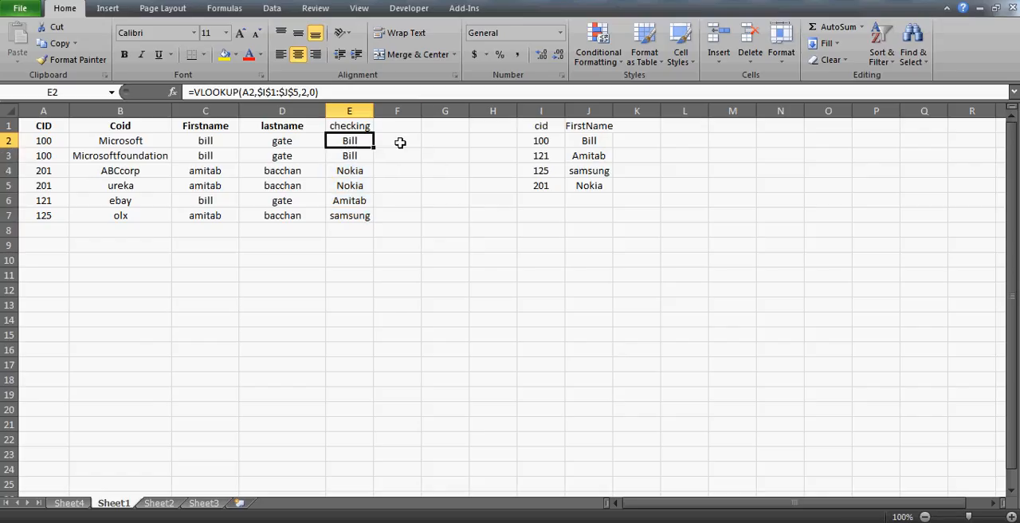
pyautogui.press('Down')
pyautogui.press('Up')
pyautogui.press('Down')
pyautogui.press('Up')
pyautogui.hotkey('ctrl', 'shift', 'Down')
pyautogui.click(401, 142)
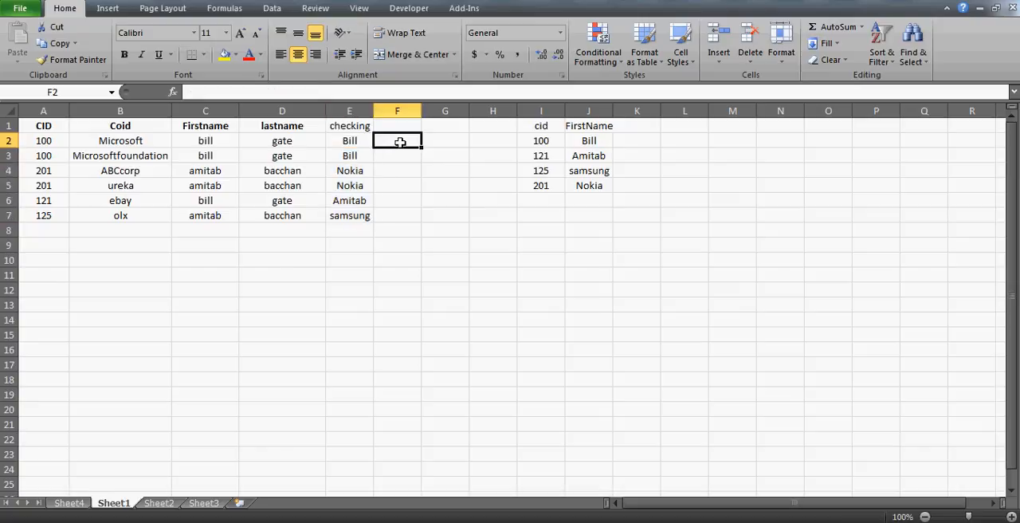
pyautogui.click(595, 139)
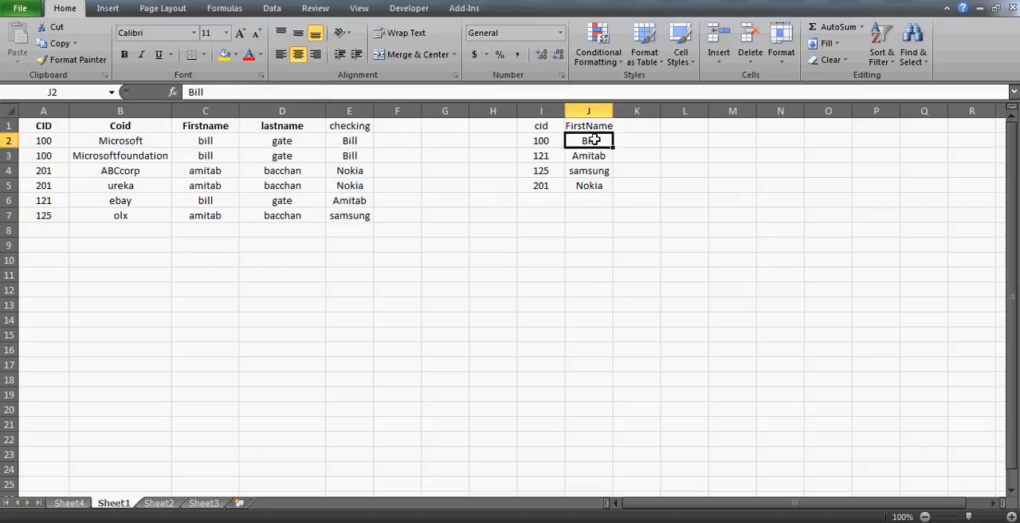
pyautogui.press('Left')
pyautogui.press('Left')
pyautogui.press('Left')
pyautogui.press('Left')
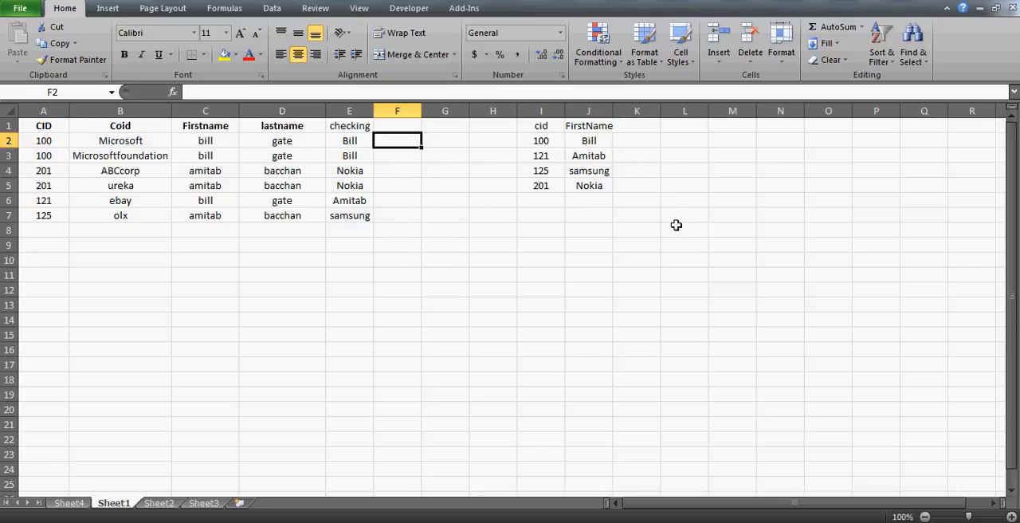
pyautogui.press('Left')
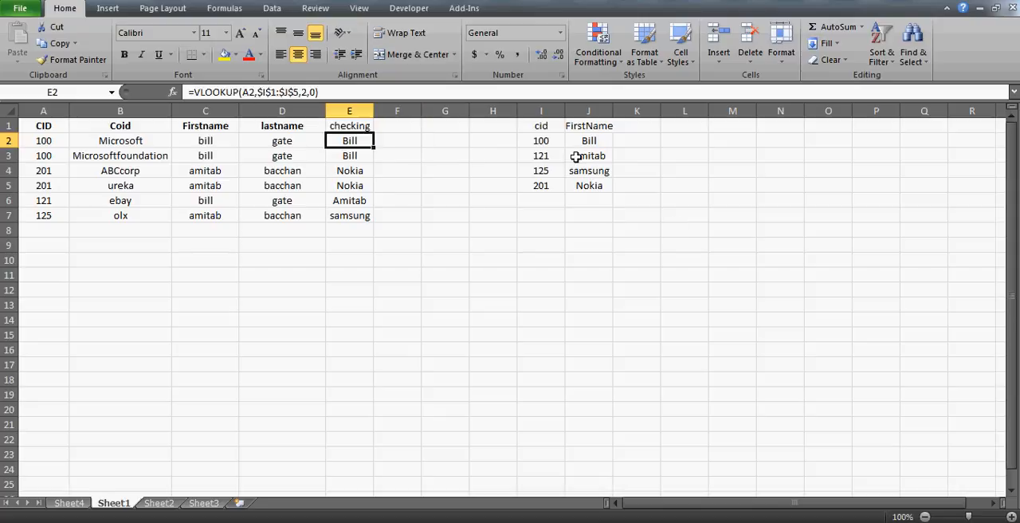
pyautogui.click(194, 92)
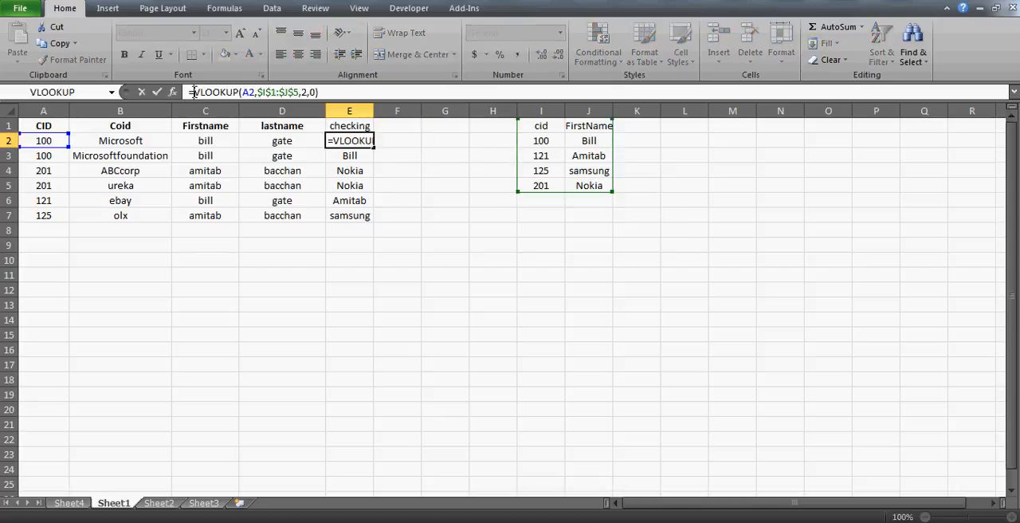
pyautogui.press('Return')
# - Change the heading in E1 to status1
pyautogui.press('Up')
pyautogui.press('Up')
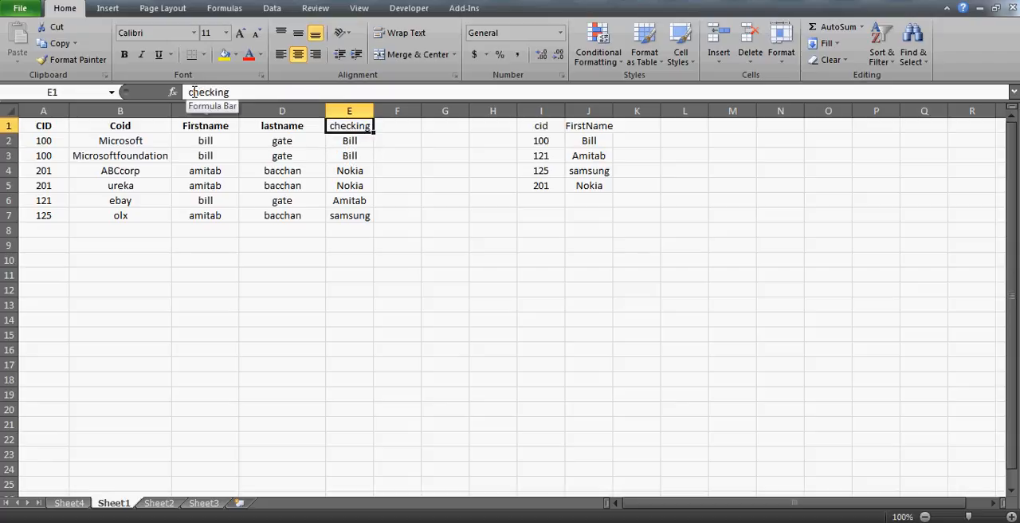
pyautogui.press('Right')
pyautogui.press('Left')
pyautogui.write('status')
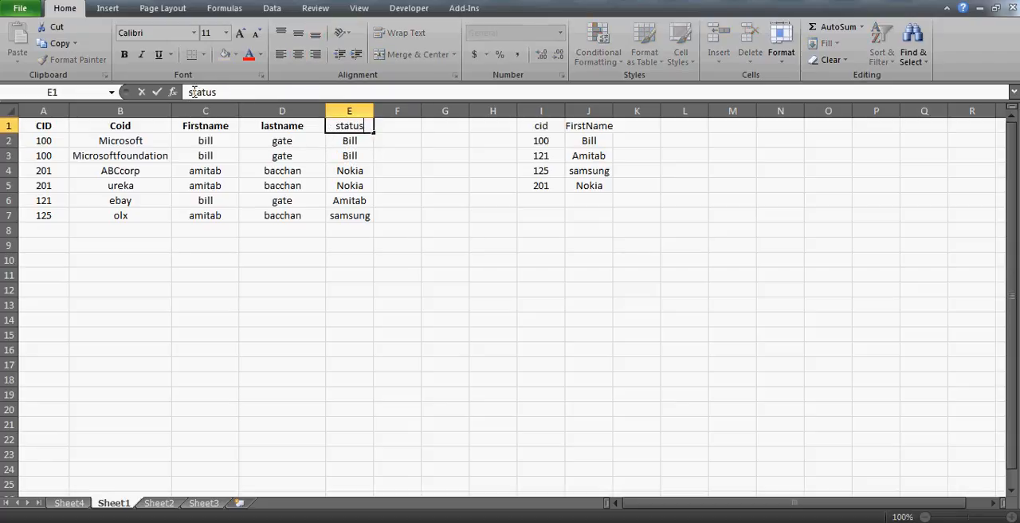
pyautogui.write('1')
pyautogui.press('Return')
pyautogui.click(194, 91)
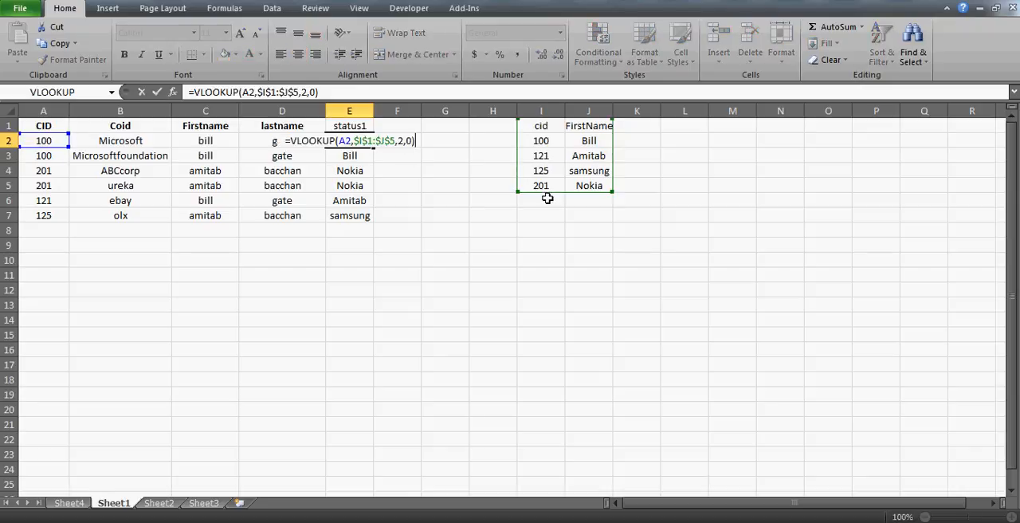
pyautogui.press('Escape')
# - Change the heading in E1 to using master table and widen column E to fit it
pyautogui.press('Up')
pyautogui.write('usi')
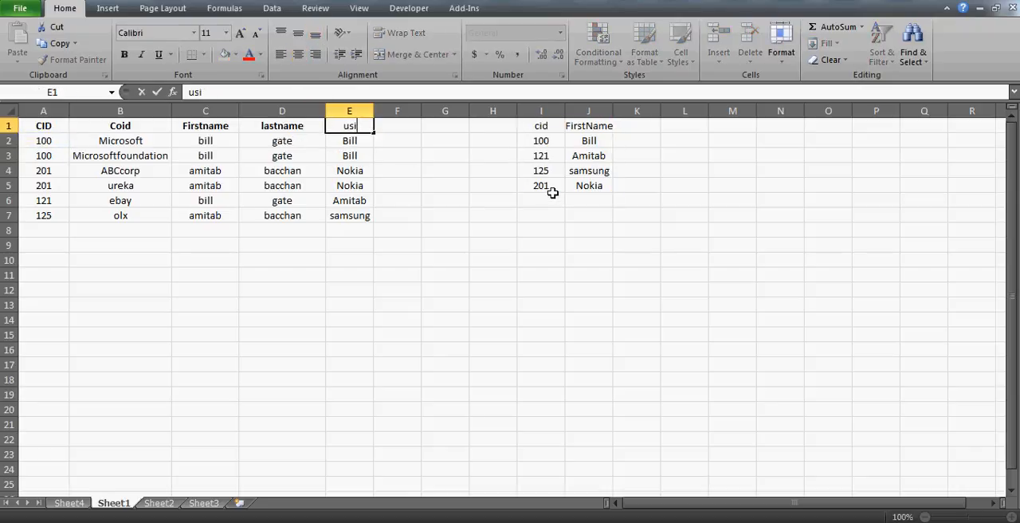
pyautogui.write('ng mastertable')
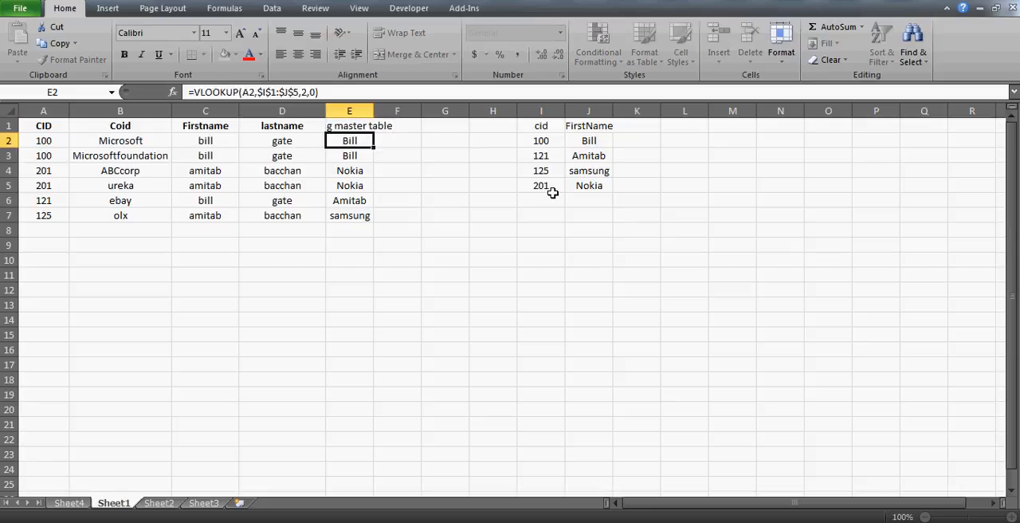
pyautogui.press('Up')
pyautogui.press('Right')
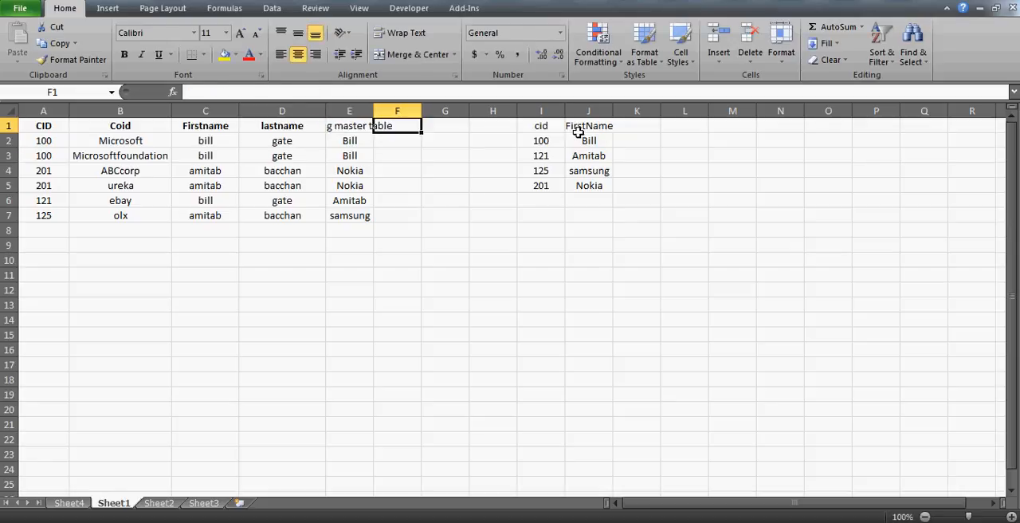
pyautogui.doubleClick(374, 111)
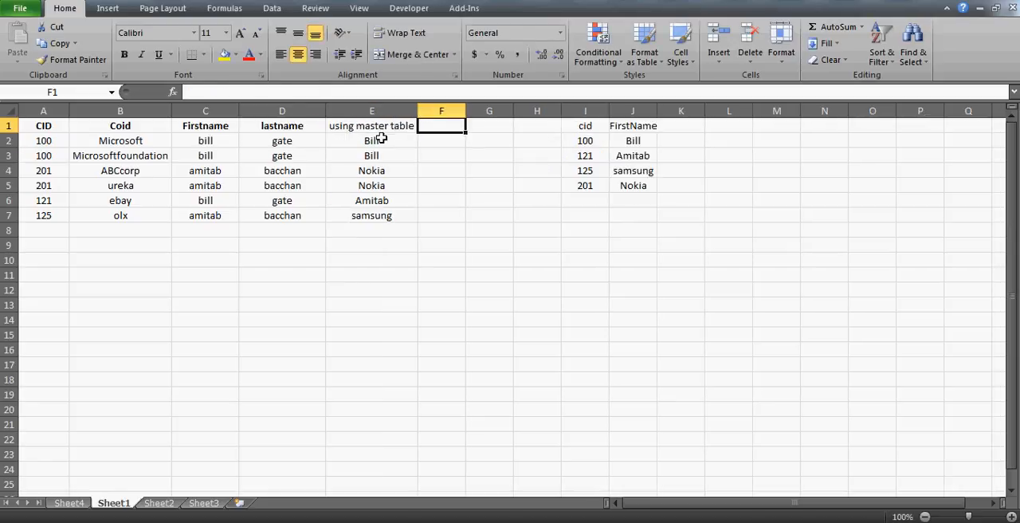
# - Enter the heading own table in F1
pyautogui.click(382, 138)
pyautogui.press('Down')
pyautogui.press('Up')
pyautogui.press('Right')
pyautogui.press('Up')
pyautogui.write('own table')
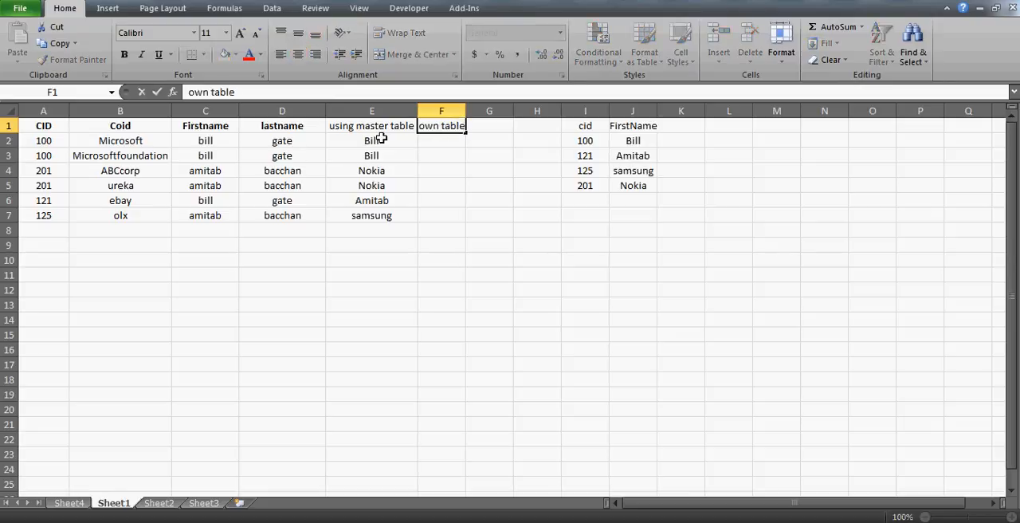
pyautogui.press('Return')
pyautogui.press('Left')
pyautogui.press('Left')
pyautogui.press('Left')
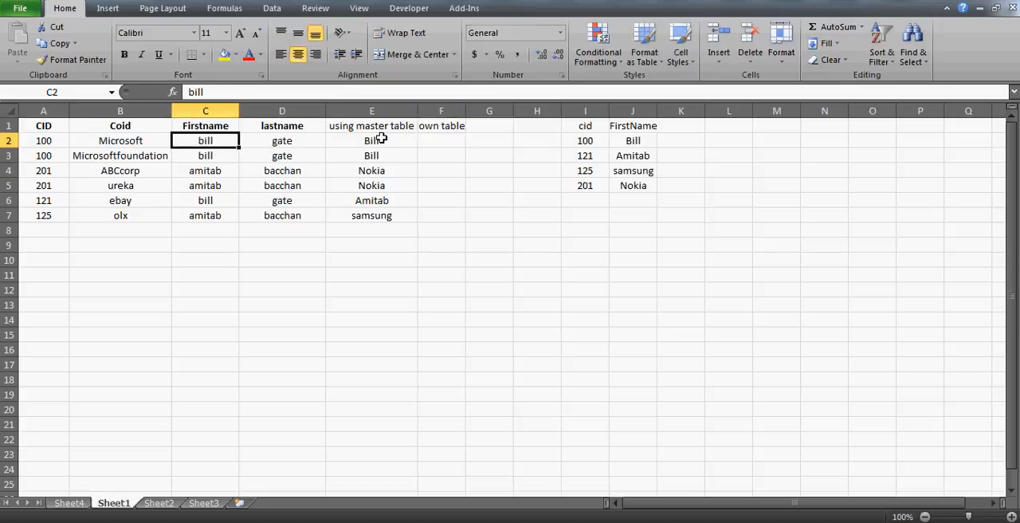
pyautogui.click(437, 143)
pyautogui.press('Right')
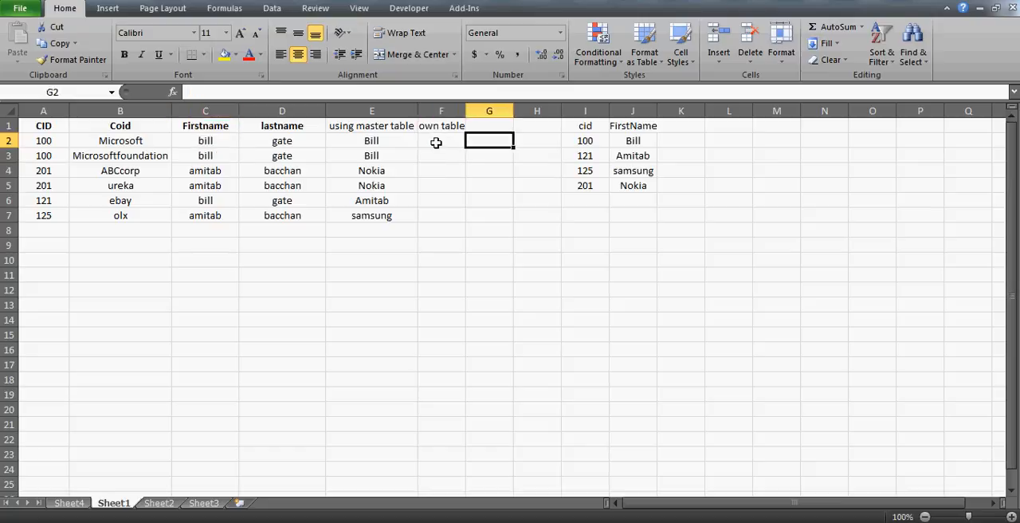
pyautogui.click(436, 143)
pyautogui.press('Right')
# - Enter =E2=C2 in F2 to compare the looked-up first name with the recorded Firstname
pyautogui.click(436, 143)
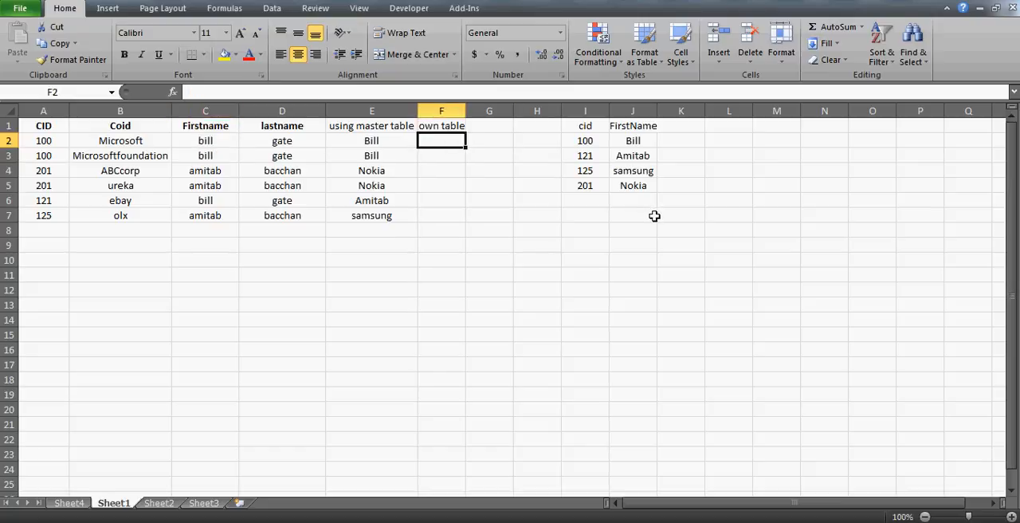
pyautogui.write('=')
pyautogui.press('Left')
pyautogui.write('=')
pyautogui.press('Left')
pyautogui.press('Left')
pyautogui.press('Left')
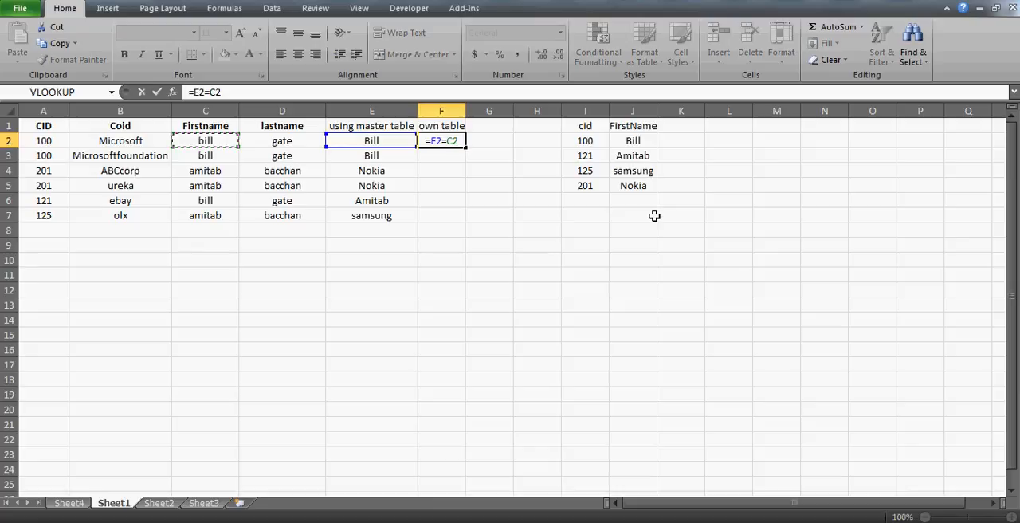
pyautogui.press('Return')
# - Fill the comparison formula from F2 down through F7
pyautogui.press('Left')
pyautogui.hotkey('ctrl', 'Down')
pyautogui.press('Right')
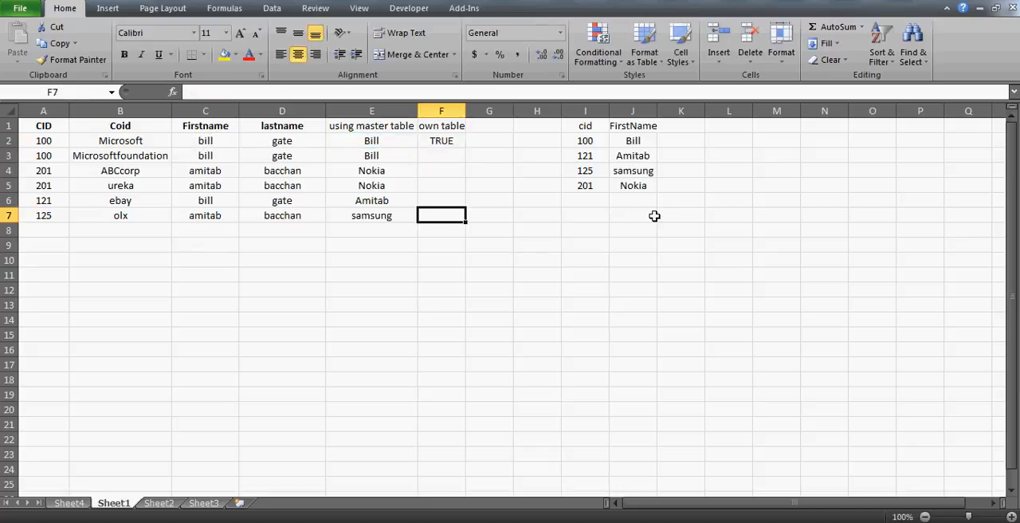
pyautogui.hotkey('ctrl', 'shift', 'Up')
pyautogui.hotkey('ctrl', 'd')
# - Examine the comparison results and their formulas in F2:F7, focusing on rows 4 to 7
pyautogui.press('Up')
pyautogui.press('Up')
pyautogui.press('Up')
pyautogui.press('Up')
pyautogui.press('Up')
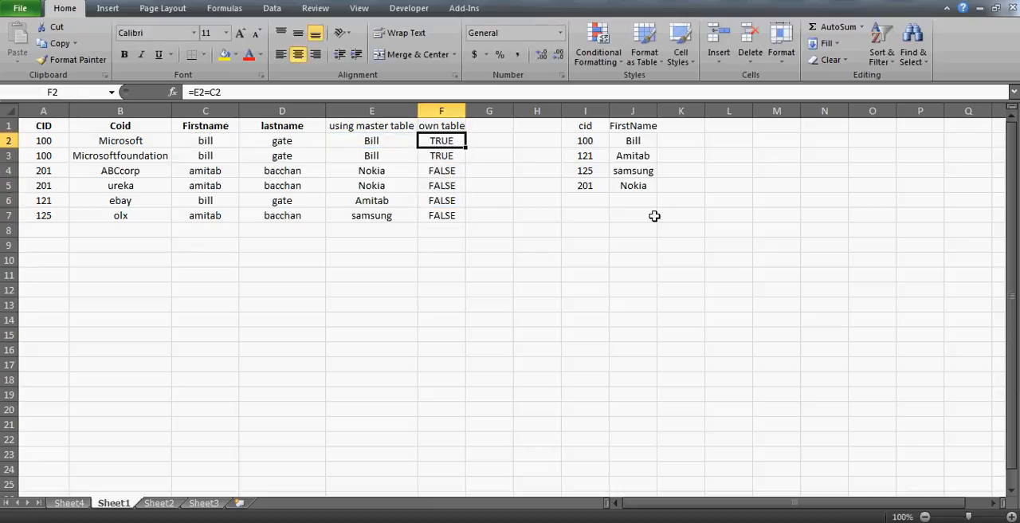
pyautogui.press('Down')
pyautogui.press('Down')
pyautogui.press('Down')
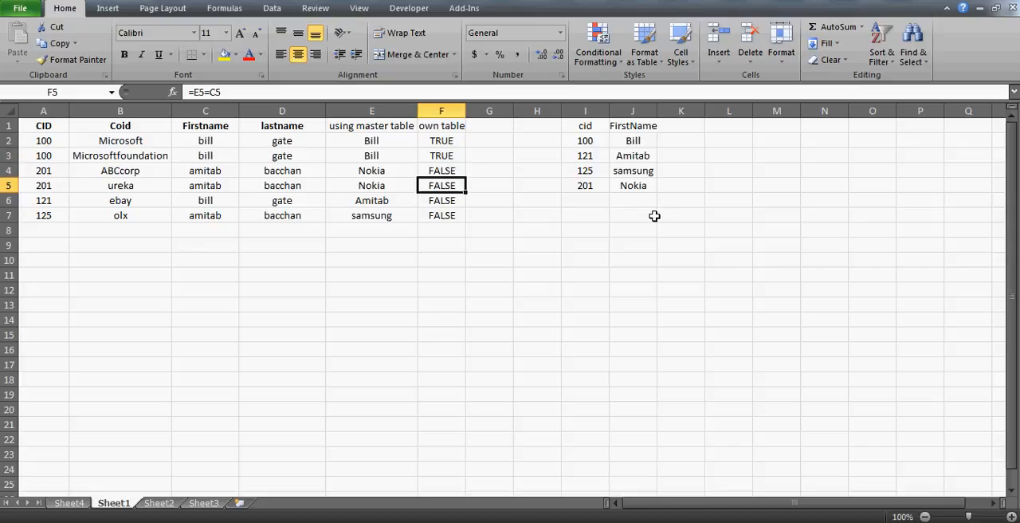
pyautogui.press('Up')
pyautogui.hotkey('shift', 'Down')
pyautogui.hotkey('shift', 'Down')
pyautogui.hotkey('shift', 'Down')
pyautogui.hotkey('shift', 'Up')
pyautogui.hotkey('shift', 'Up')
pyautogui.hotkey('shift', 'Up')
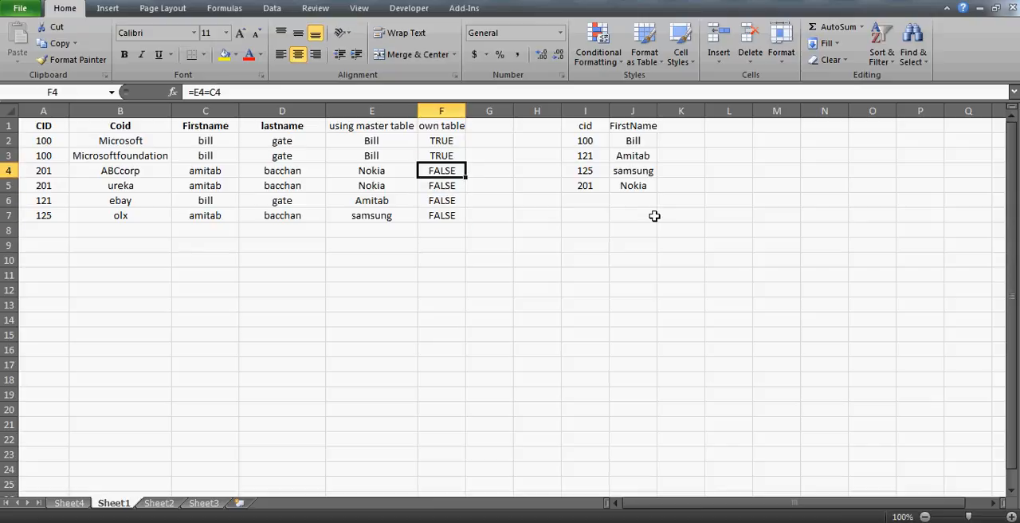
pyautogui.hotkey('ctrl', 'Up')
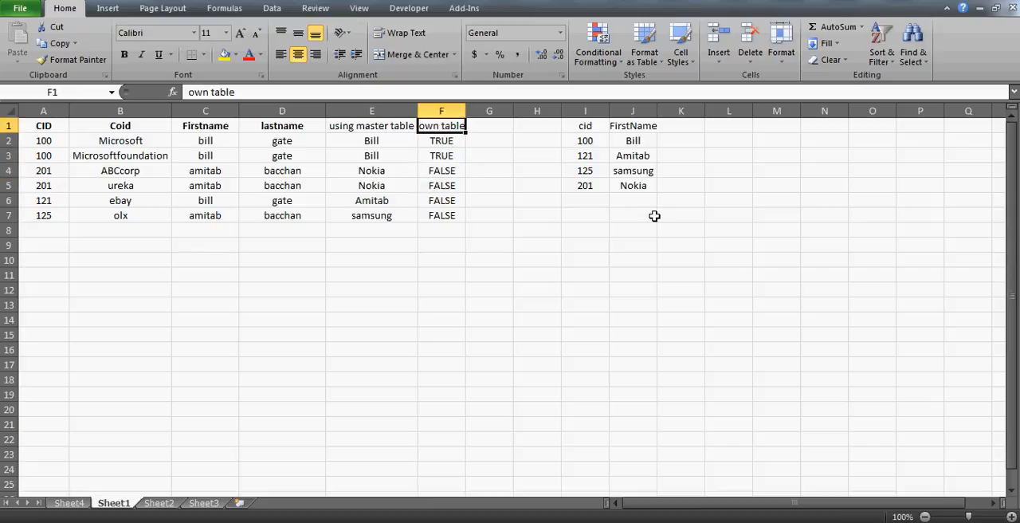
# - Turn on filtering for the header row of the customer table, A1:F1
pyautogui.hotkey('alt', 'd')
pyautogui.press('f')
pyautogui.press('f')
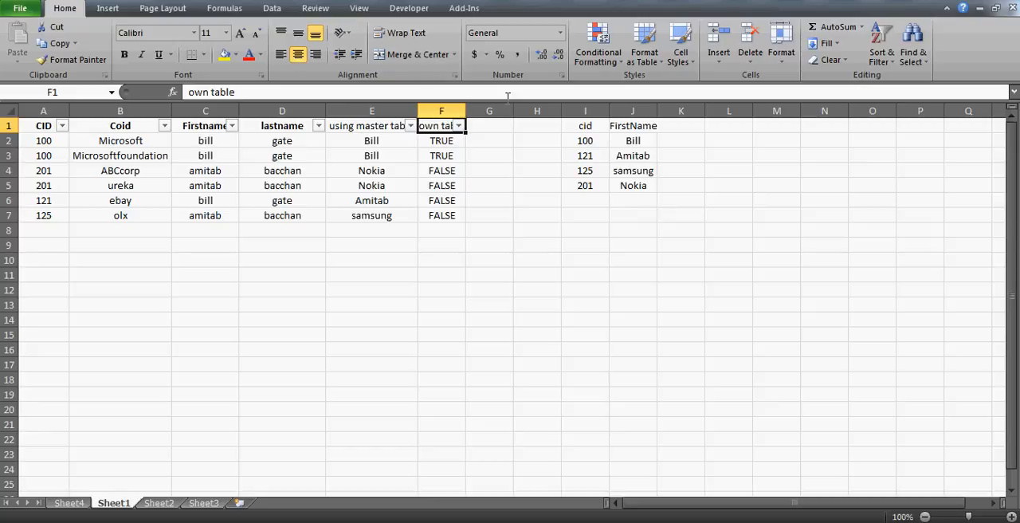
pyautogui.click(273, 8)
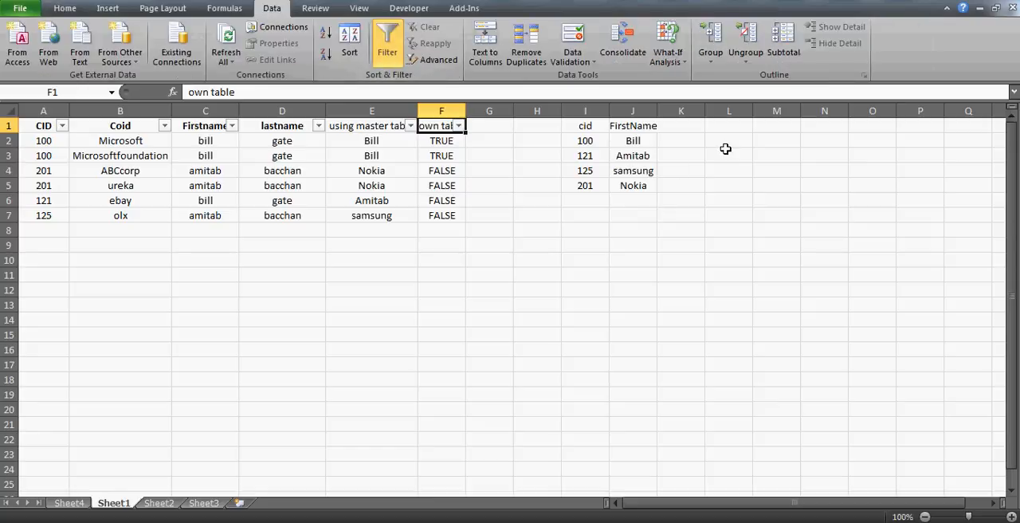
# - Enter the note alt+d+f+f in cell M1
pyautogui.click(789, 121)
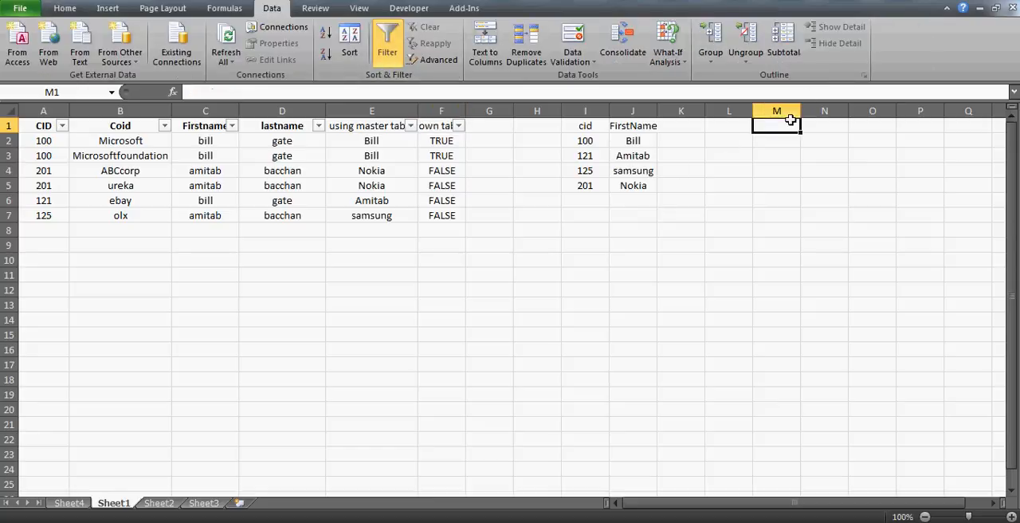
pyautogui.write('alt+d')
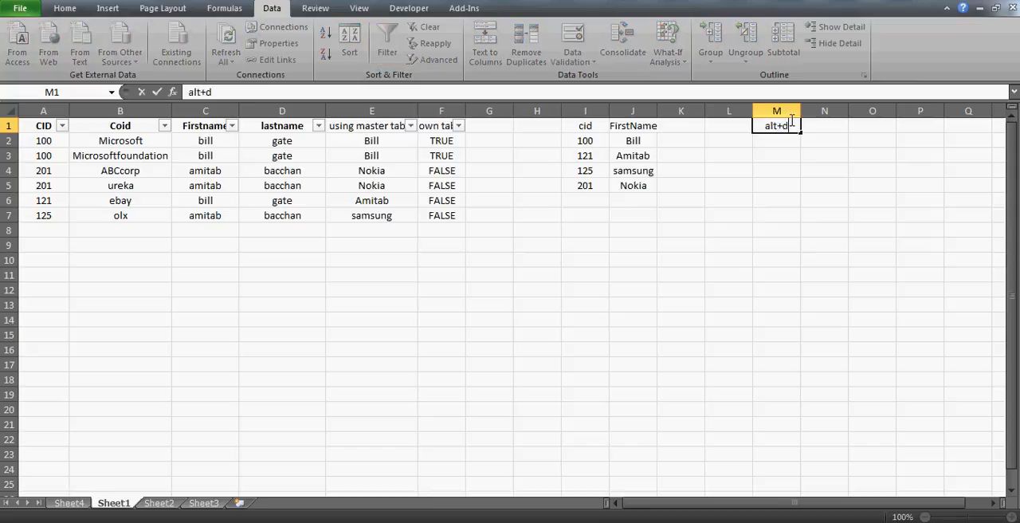
pyautogui.write('+f+f')
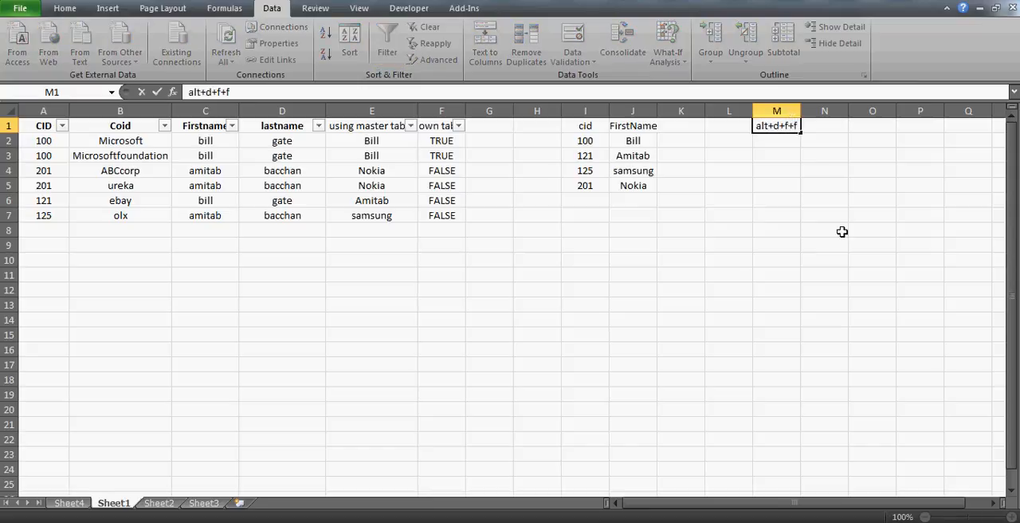
pyautogui.press('Return')
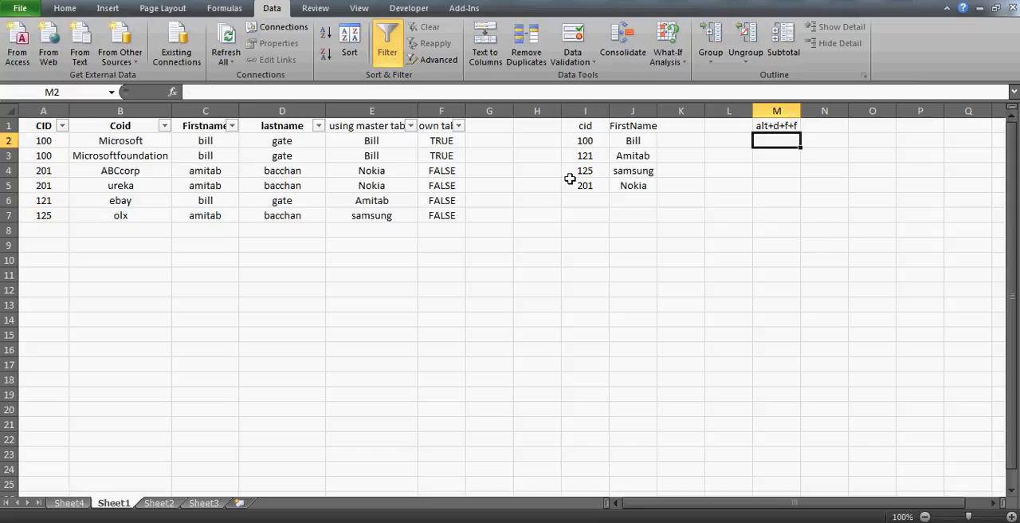
# - Autofit column F to the width of its own table heading
pyautogui.doubleClick(465, 108)
pyautogui.click(470, 142)
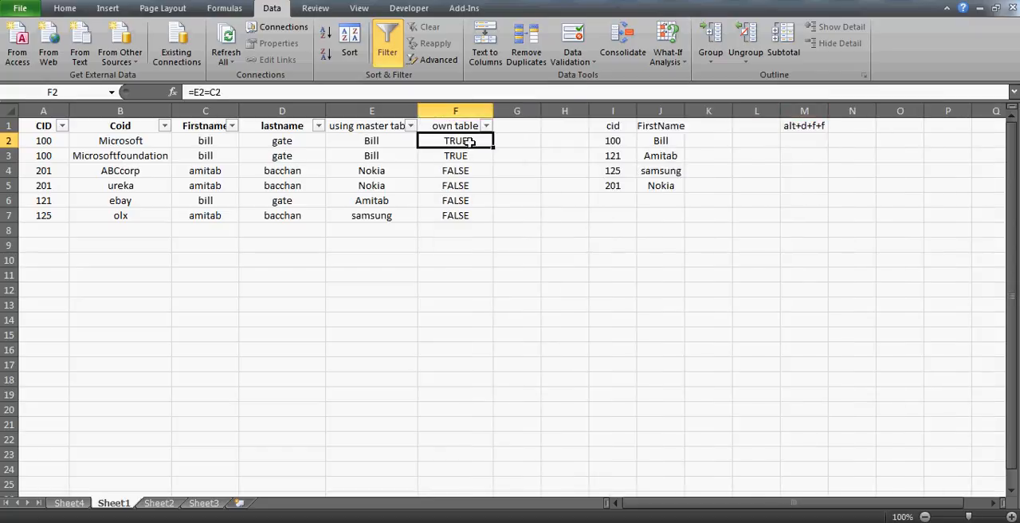
pyautogui.press('Up')
pyautogui.press('Left')
pyautogui.press('Left')
pyautogui.press('Left')
pyautogui.press('Left')
pyautogui.press('Left')
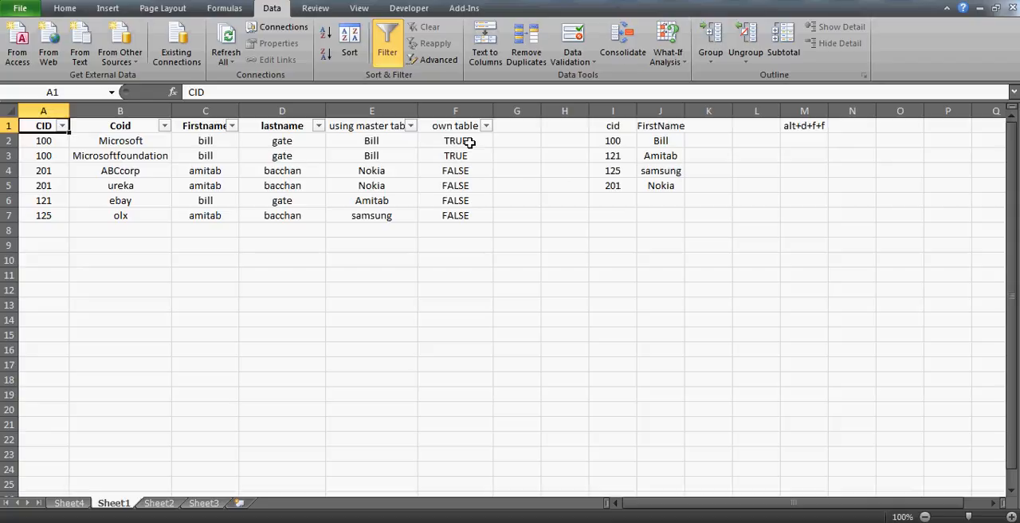
pyautogui.click(805, 126)
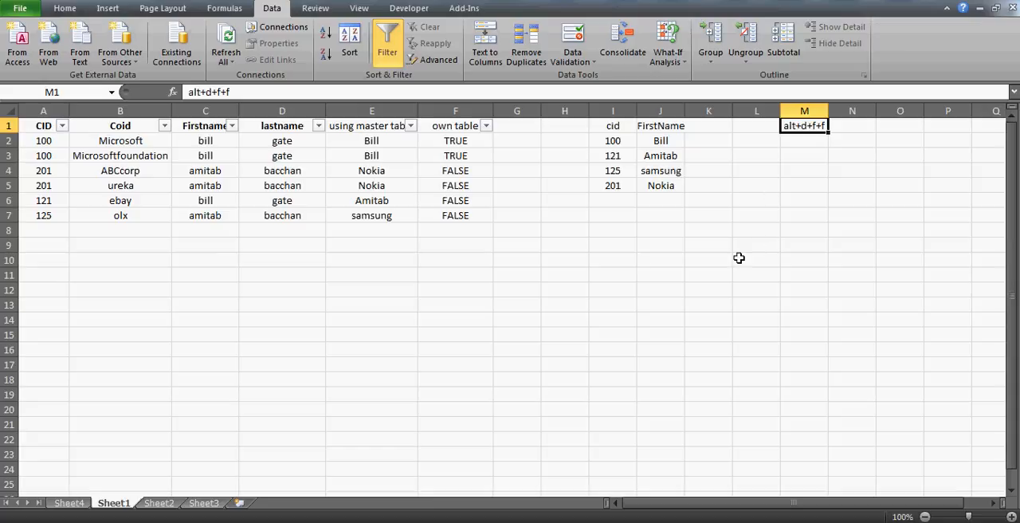
# - Filter the own table column to show only TRUE records
pyautogui.click(487, 126)
pyautogui.click(342, 275)
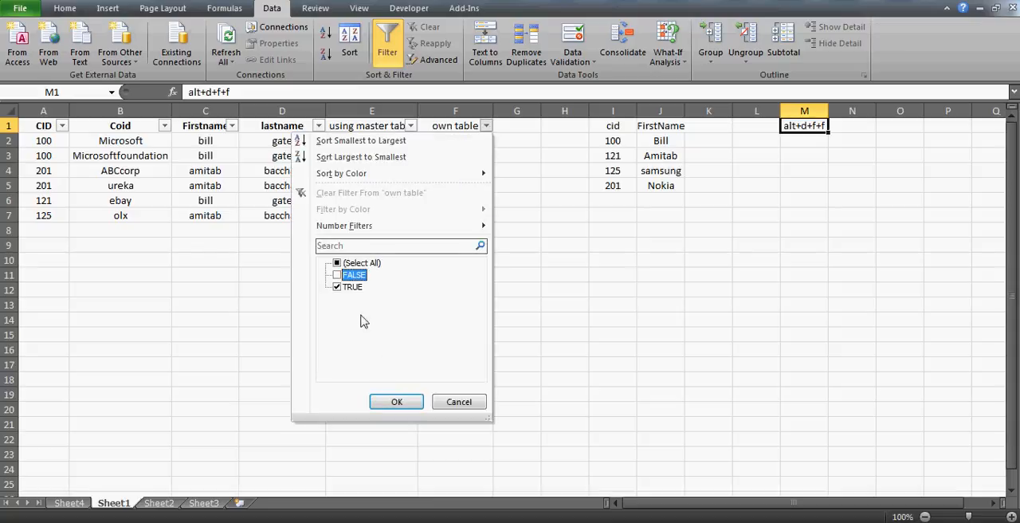
pyautogui.click(397, 401)
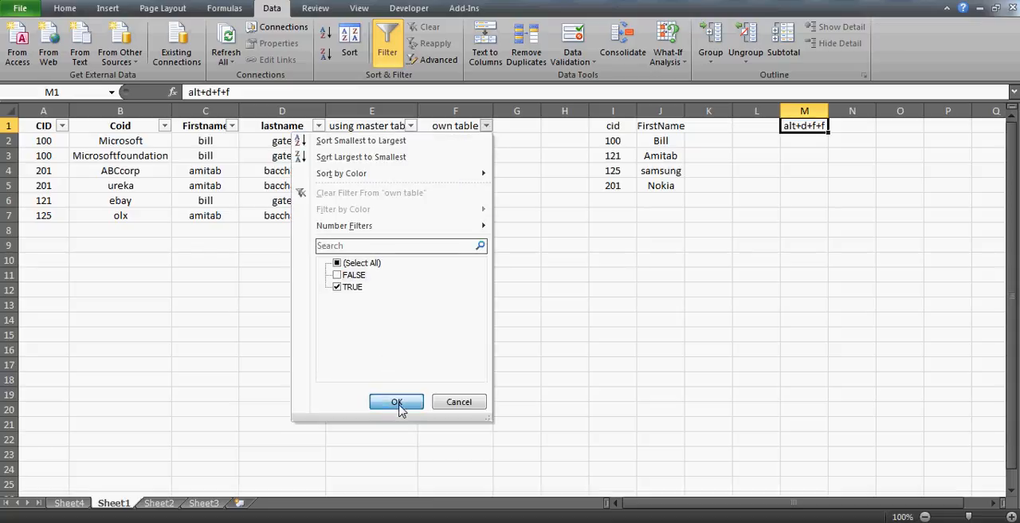
# - Examine the matching record in row 2, from its CID across to its lastname
pyautogui.click(46, 146)
pyautogui.press('Right')
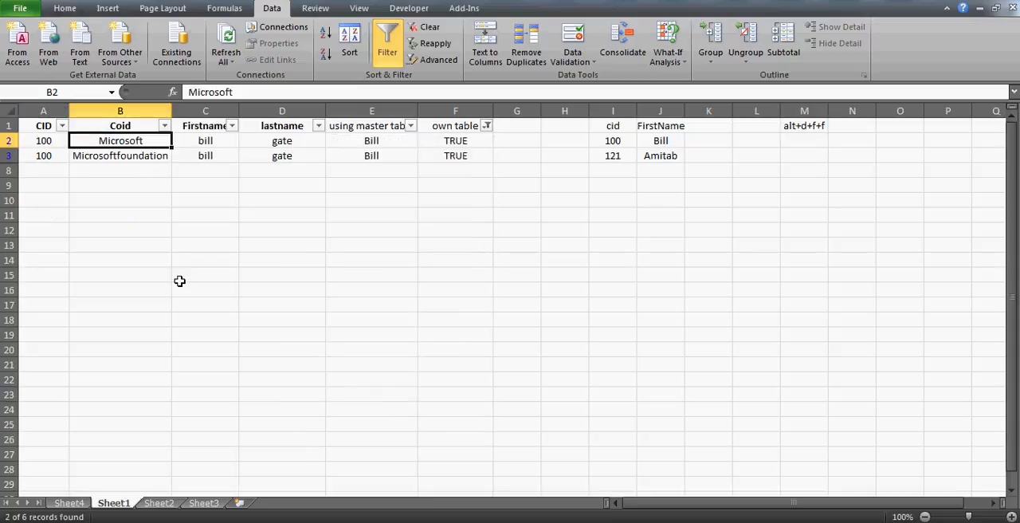
pyautogui.press('Left')
pyautogui.press('Right')
pyautogui.press('Right')
pyautogui.press('Right')
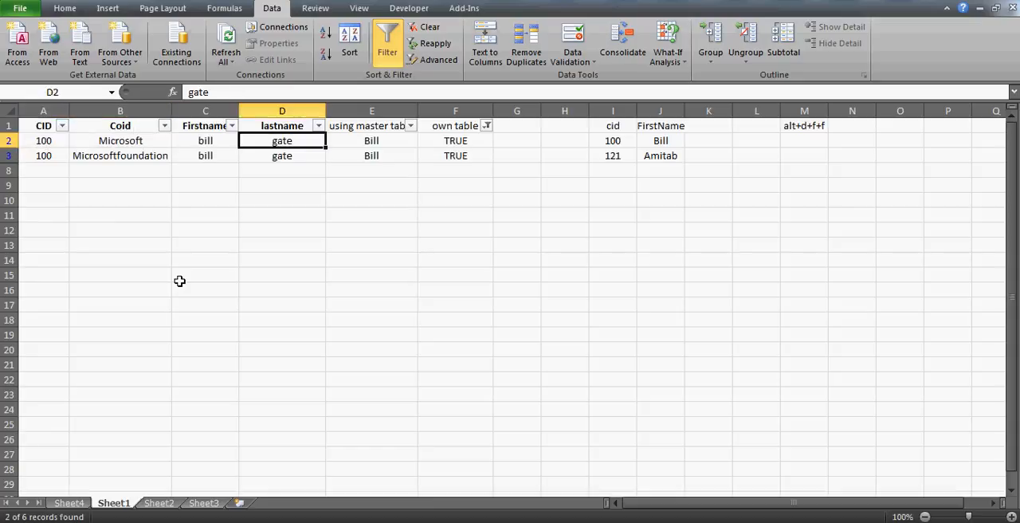
pyautogui.press('Left')
pyautogui.press('Left')
pyautogui.press('Left')
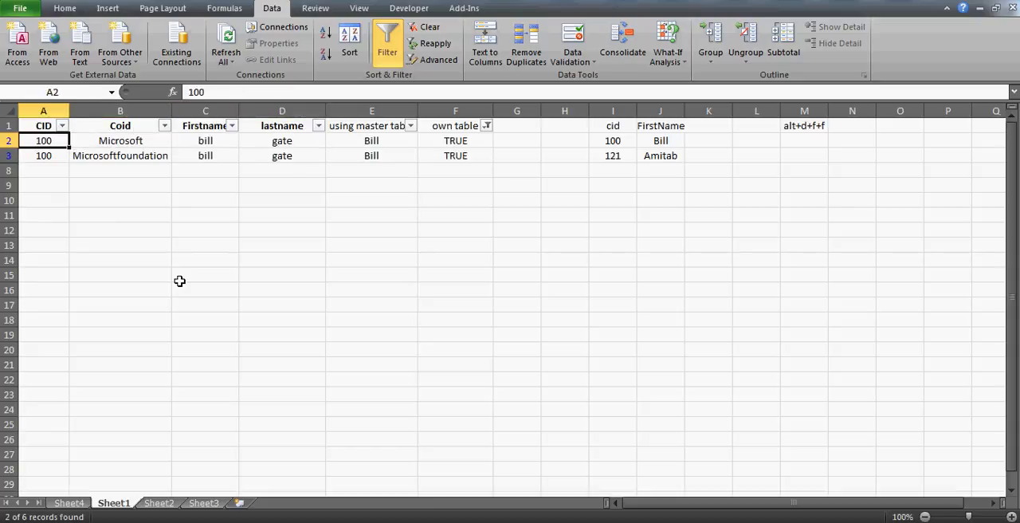
# - Change the own table filter to show only FALSE records
pyautogui.click(487, 128)
pyautogui.click(337, 286)
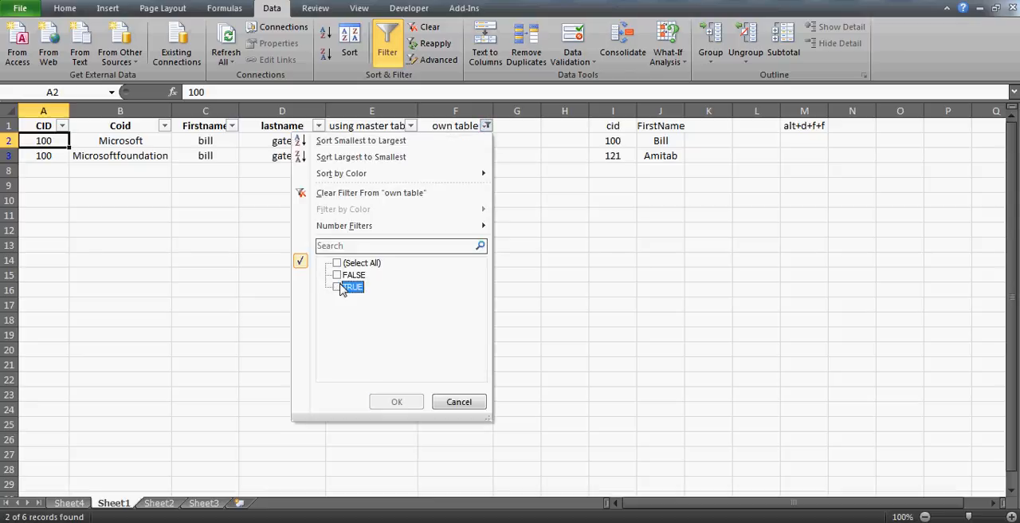
pyautogui.click(348, 276)
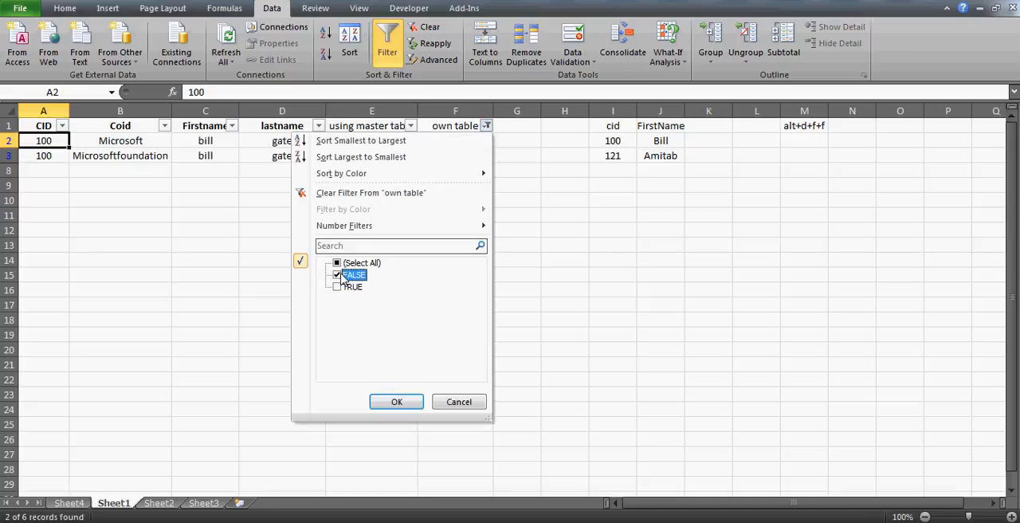
pyautogui.click(403, 401)
# - Examine the filtered mismatching records in columns A to E, focusing on the CID, Coid and Firstname of row 4
pyautogui.click(47, 141)
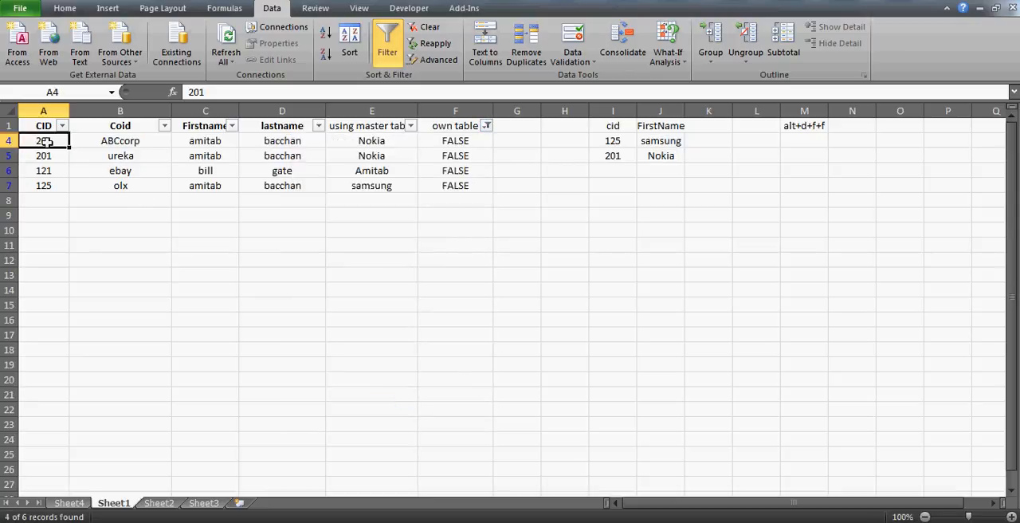
pyautogui.press('Up')
pyautogui.hotkey('shift', 'Right')
pyautogui.hotkey('shift', 'Right')
pyautogui.hotkey('shift', 'Right')
pyautogui.hotkey('shift', 'Right')
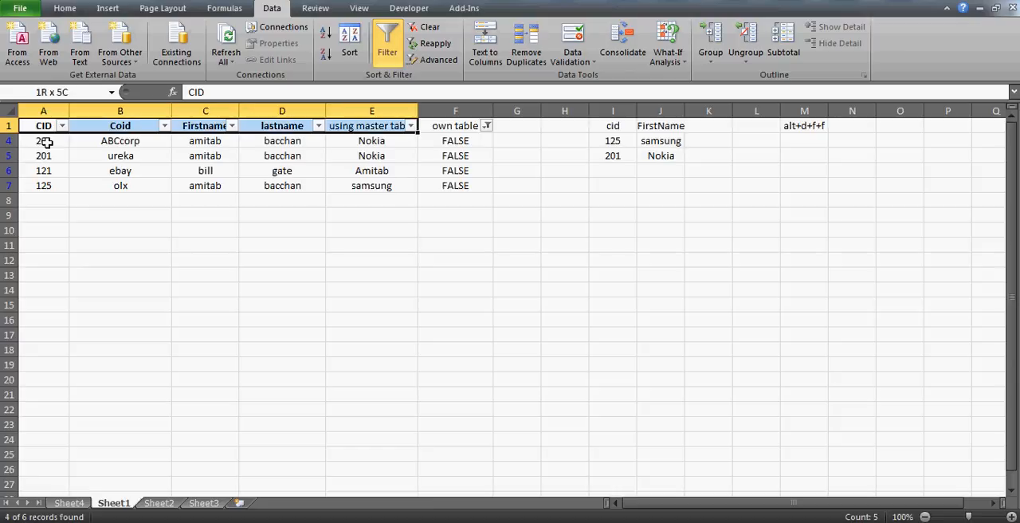
pyautogui.hotkey('shift', 'Down')
pyautogui.hotkey('shift', 'Down')
pyautogui.hotkey('shift', 'Down')
pyautogui.hotkey('shift', 'Down')
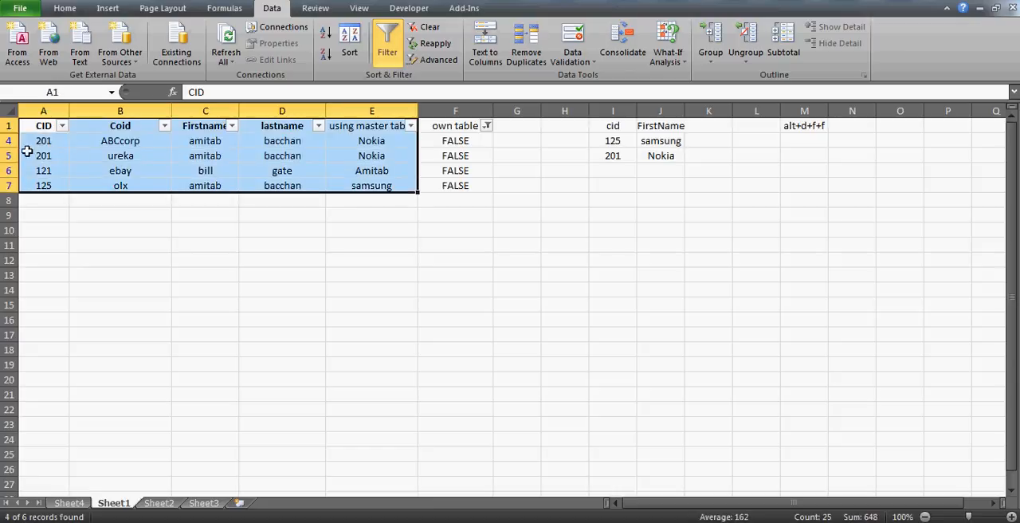
pyautogui.click(47, 142)
pyautogui.press('Right')
pyautogui.press('Left')
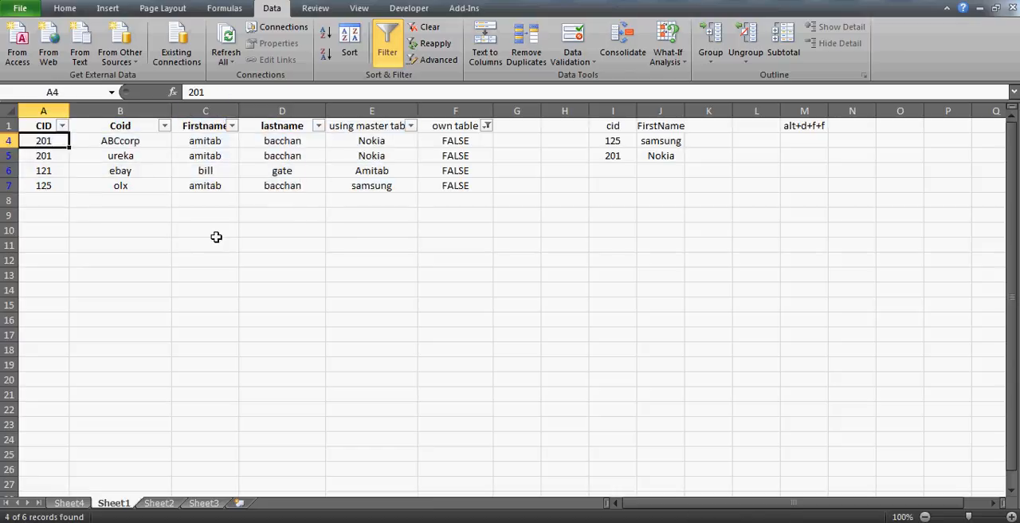
pyautogui.press('Right')
pyautogui.press('Right')
pyautogui.press('Left')
pyautogui.press('Left')
pyautogui.press('Right')
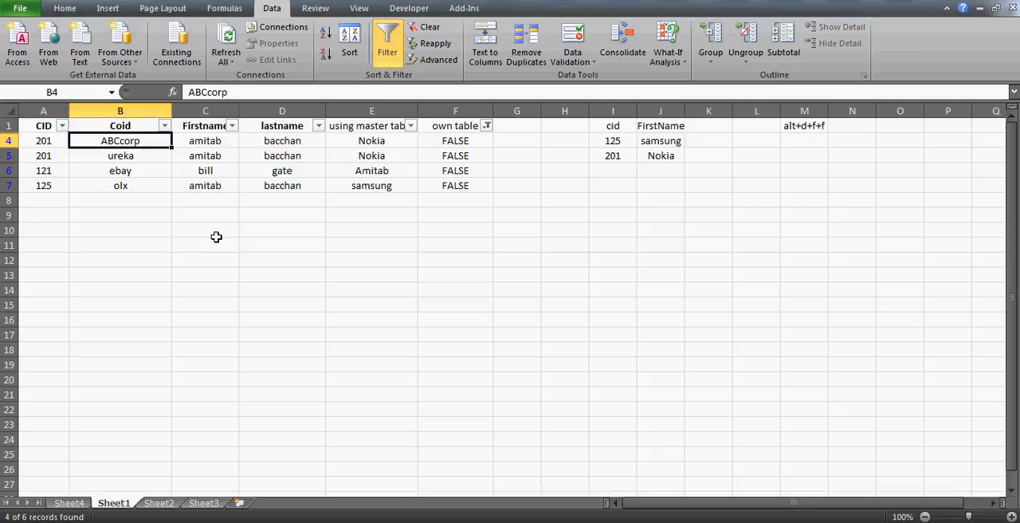
pyautogui.press('Right')
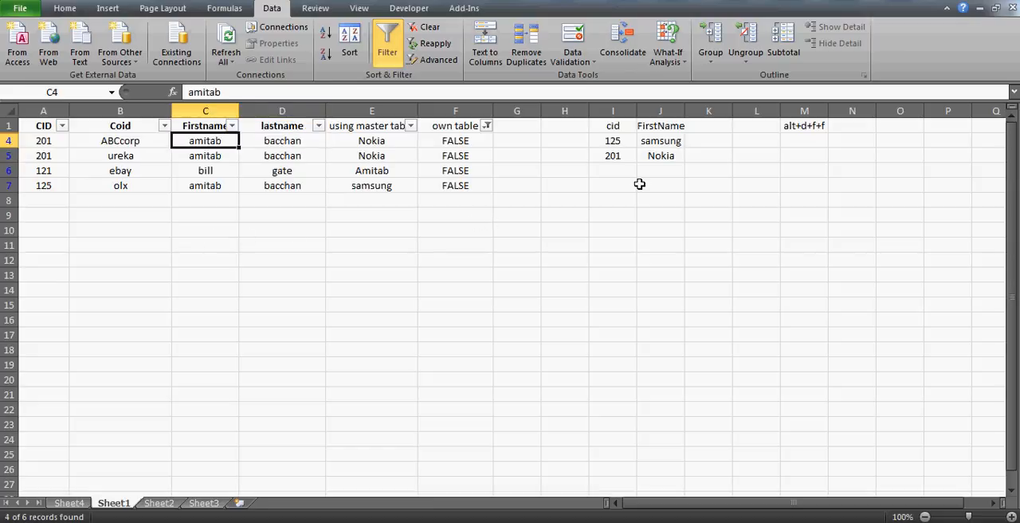
# - Clear the active filter to show all records again
pyautogui.hotkey('alt', 'd')
pyautogui.press('f')
pyautogui.press('s')
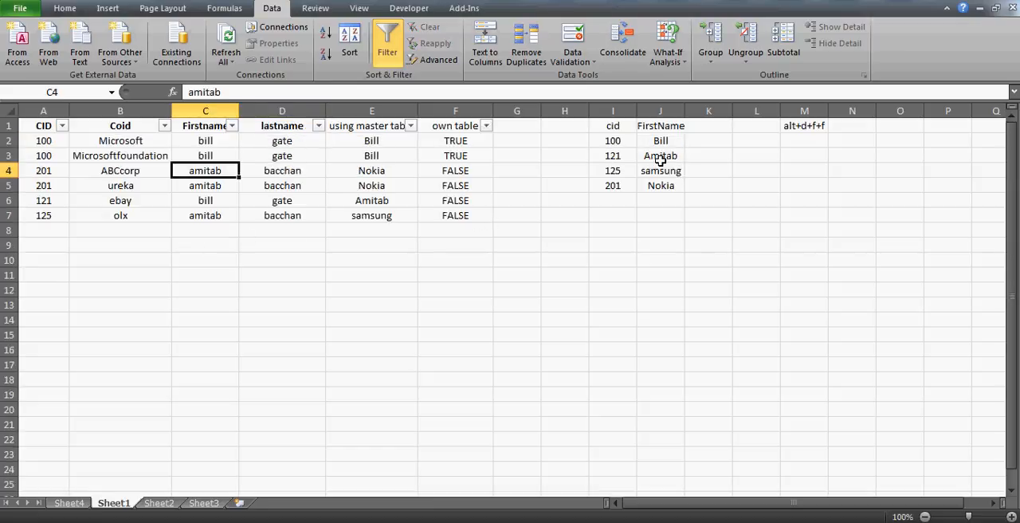
# - Examine the first names in the reference list and the lookup results in the using master table column
pyautogui.click(666, 165)
pyautogui.press('Down')
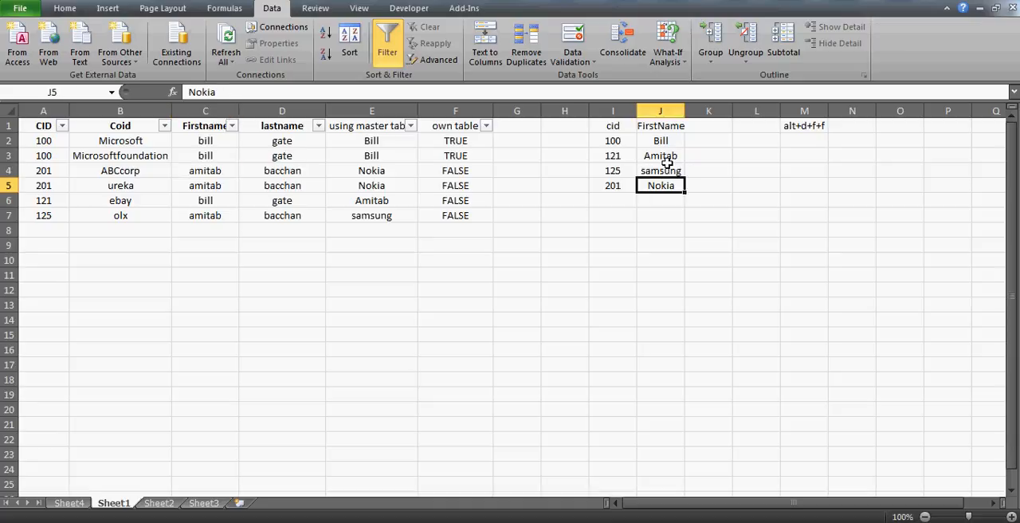
pyautogui.press('Up')
pyautogui.press('Up')
pyautogui.press('Up')
pyautogui.press('Left')
pyautogui.press('Left')
pyautogui.press('Left')
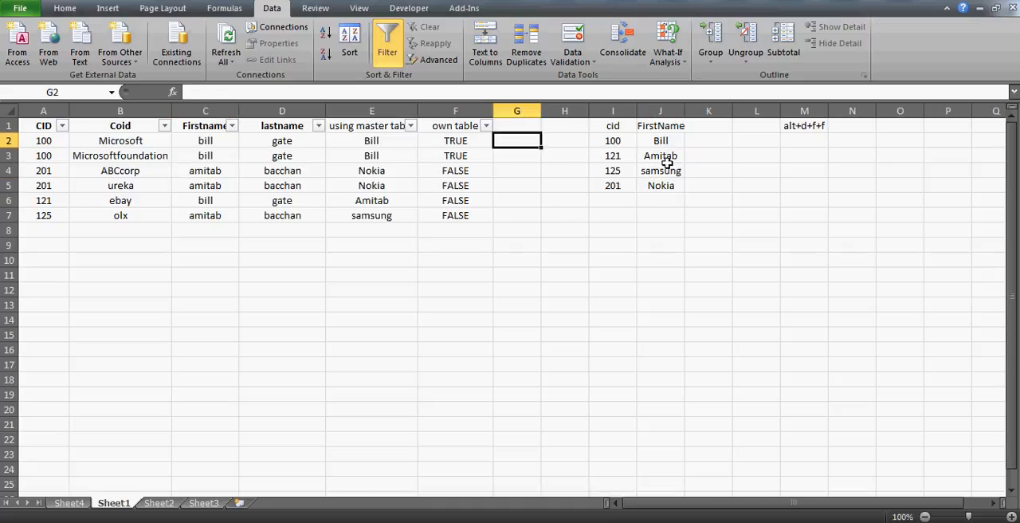
pyautogui.press('Up')
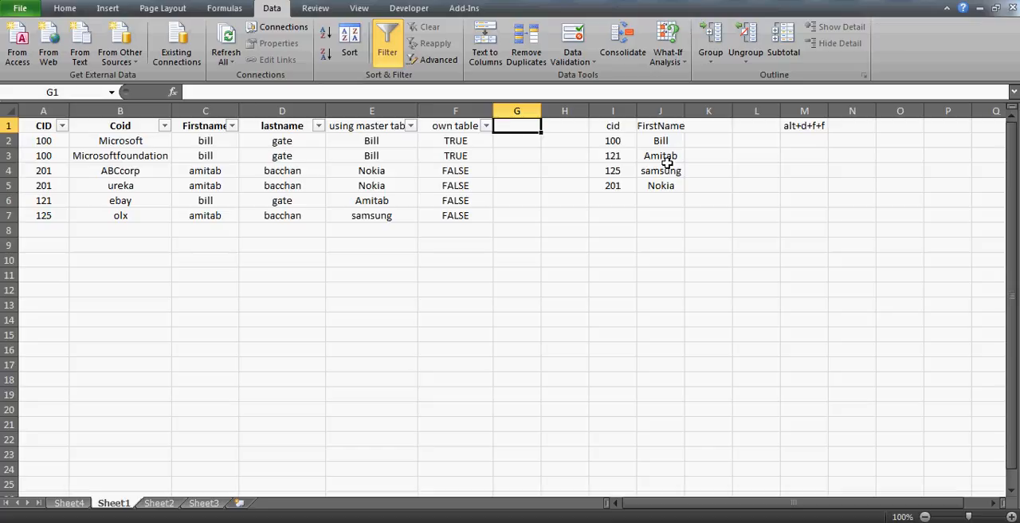
pyautogui.press('Left')
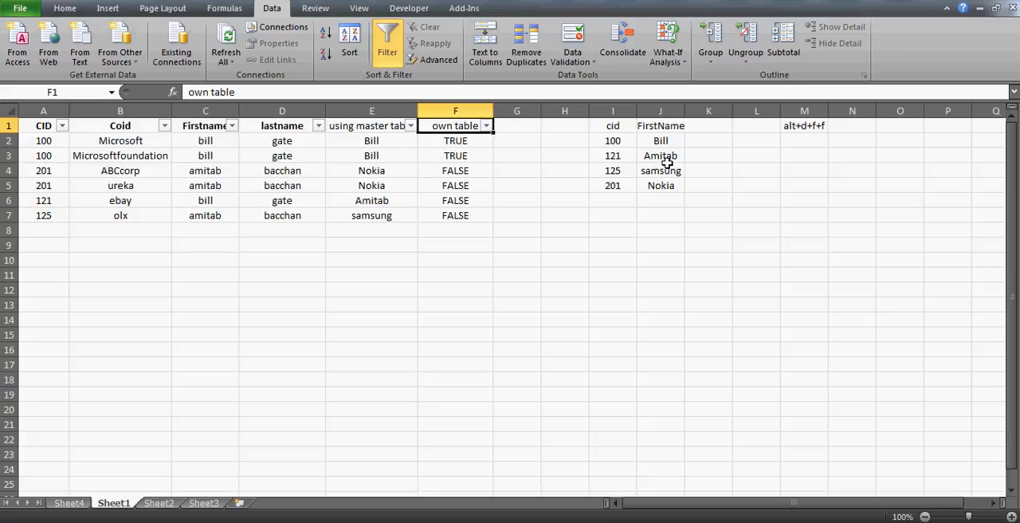
pyautogui.press('Left')
pyautogui.press('Down')
pyautogui.press('Down')
pyautogui.press('Up')
pyautogui.press('Up')
pyautogui.press('Right')
# - Filter the own table column again to exclude TRUE, leaving only FALSE records
pyautogui.hotkey('alt', 'Down')
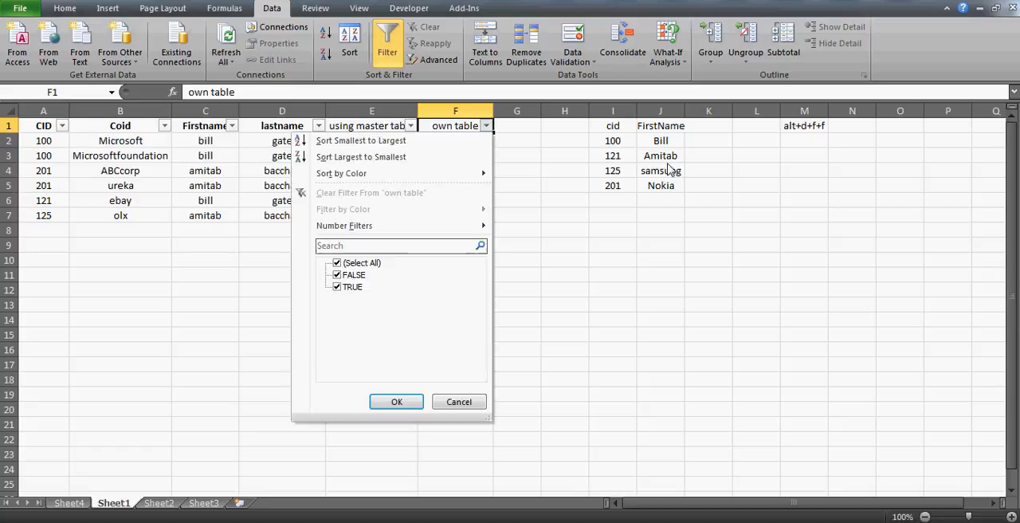
pyautogui.click(346, 290)
pyautogui.click(401, 403)
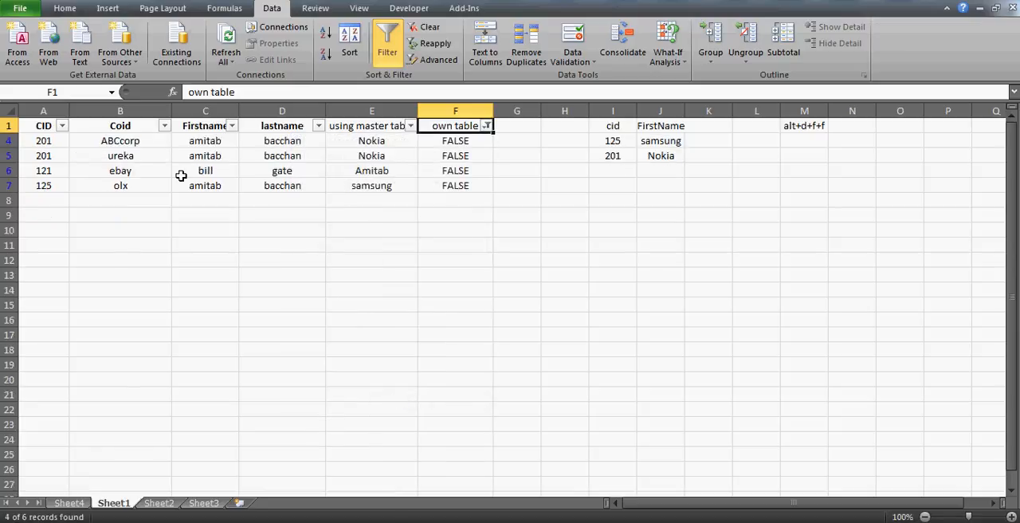
# - Replace the Firstname in C4 with the formula =E4 to take the looked-up name
pyautogui.click(48, 141)
pyautogui.press('Right')
pyautogui.press('Right')
pyautogui.press('Right')
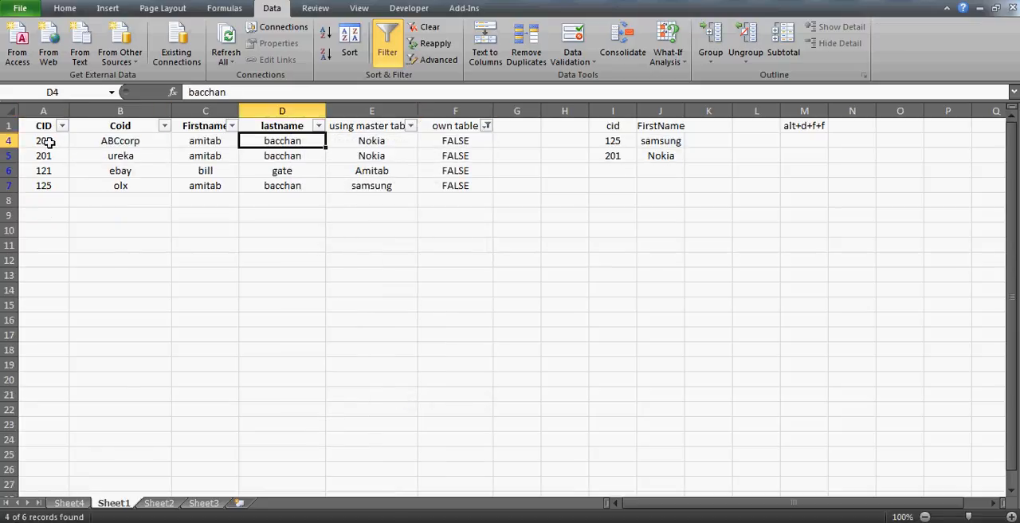
pyautogui.press('Right')
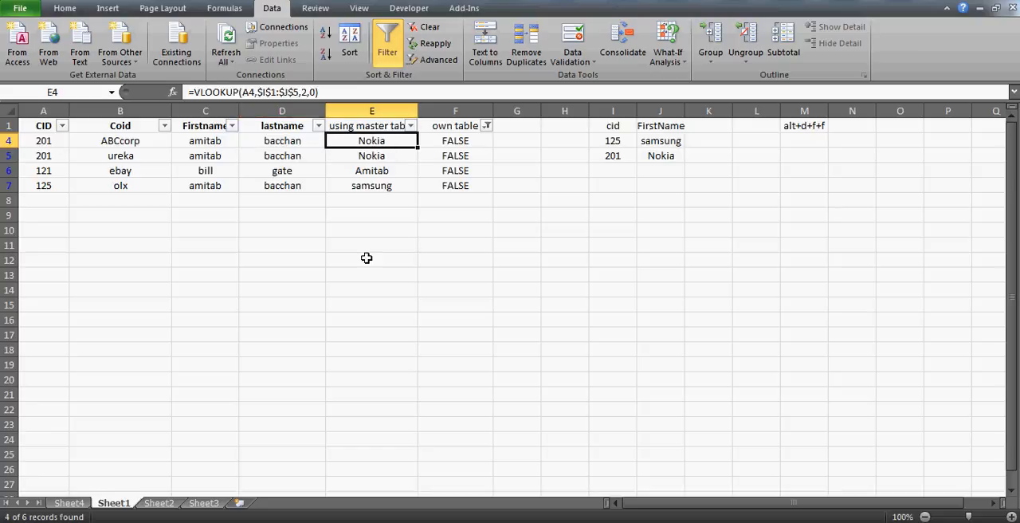
pyautogui.press('Left')
pyautogui.press('Left')
pyautogui.write('=')
pyautogui.press('Right')
pyautogui.press('Right')
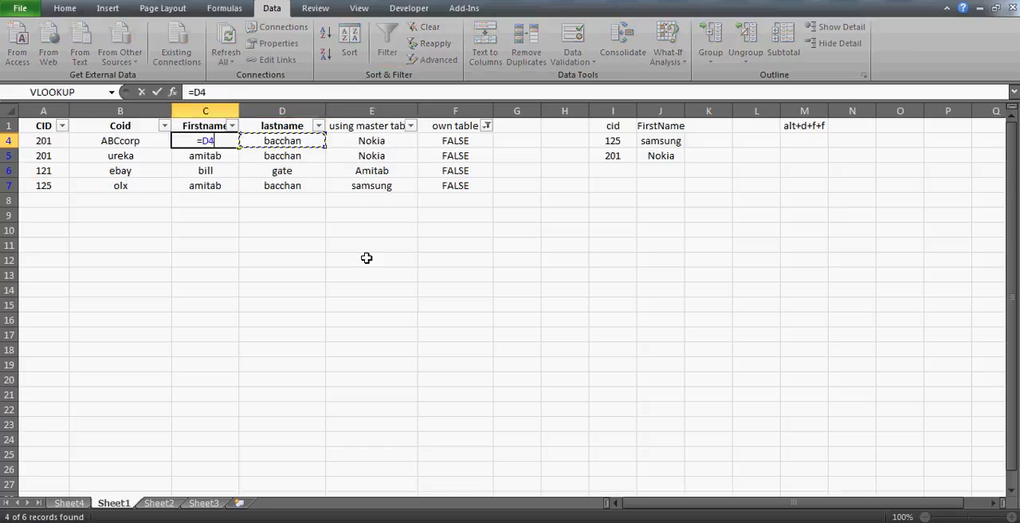
pyautogui.hotkey('ctrl', 'Return')
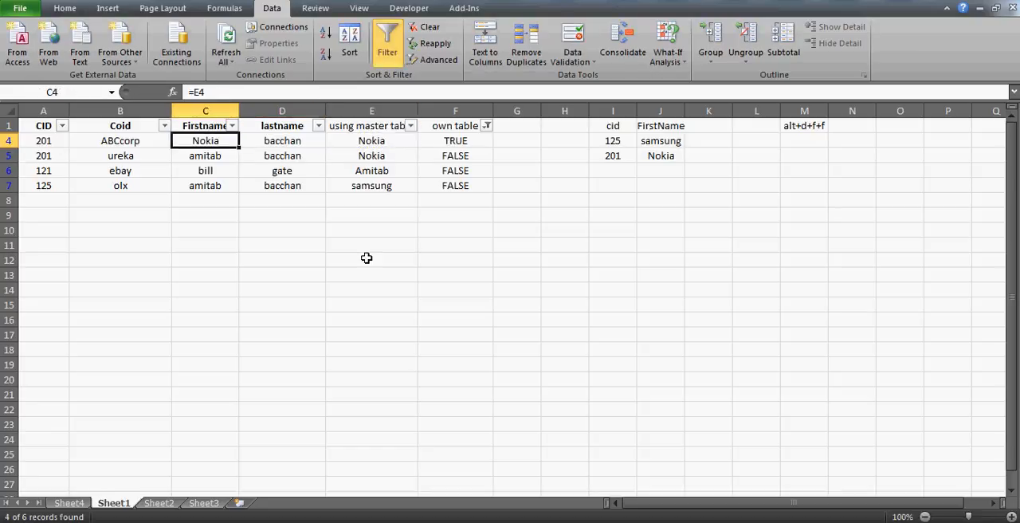
# - Fill the formula from C4 down the filtered Firstname cells through C7 and check the copied formulas
pyautogui.doubleClick(239, 147)
pyautogui.click(215, 157)
pyautogui.press('Down')
pyautogui.press('Down')
pyautogui.press('Up')
pyautogui.press('Up')
pyautogui.press('Up')
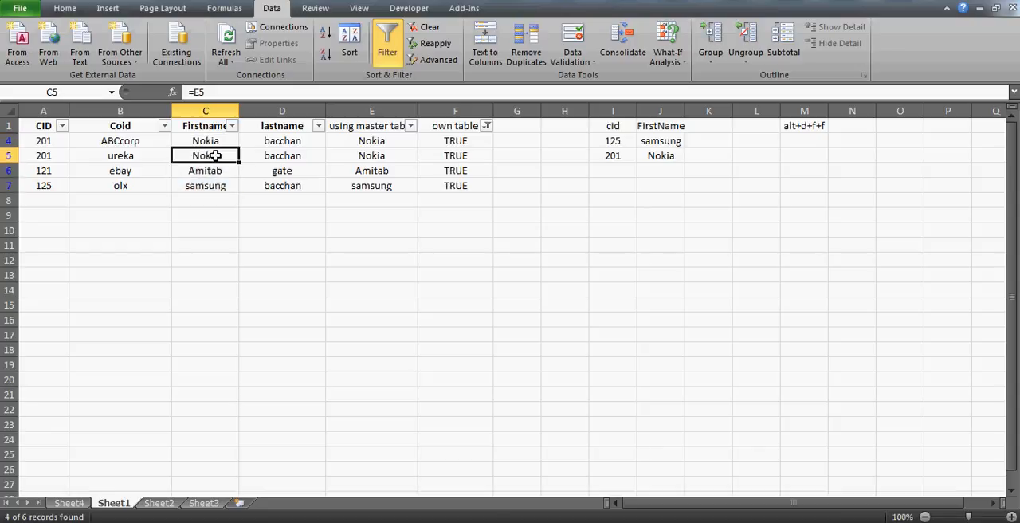
pyautogui.press('Right')
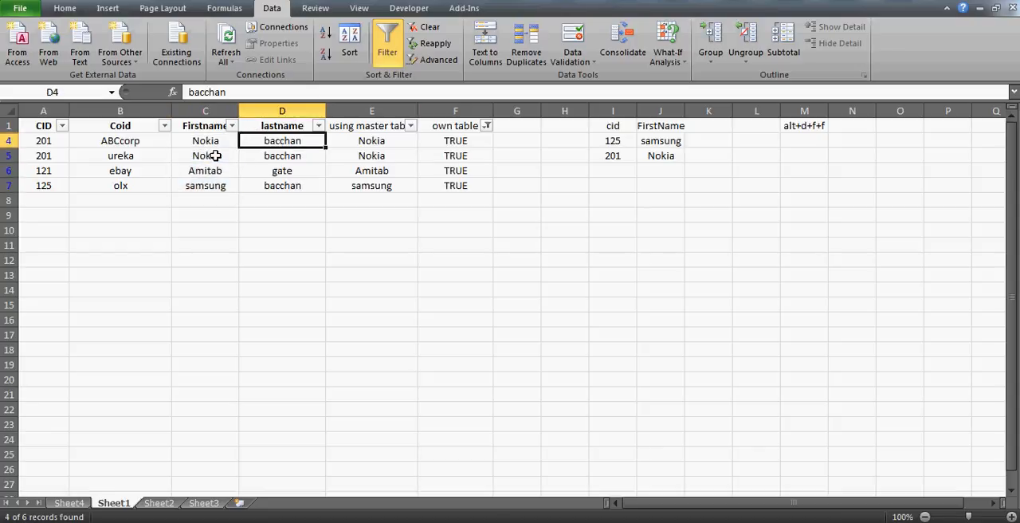
# - Add the heading lastname to the reference list in K1, beside FirstName
pyautogui.press('Right')
pyautogui.press('Right')
pyautogui.press('Up')
pyautogui.press('Right')
pyautogui.press('Right')
pyautogui.press('Right')
pyautogui.press('Right')
pyautogui.press('Right')
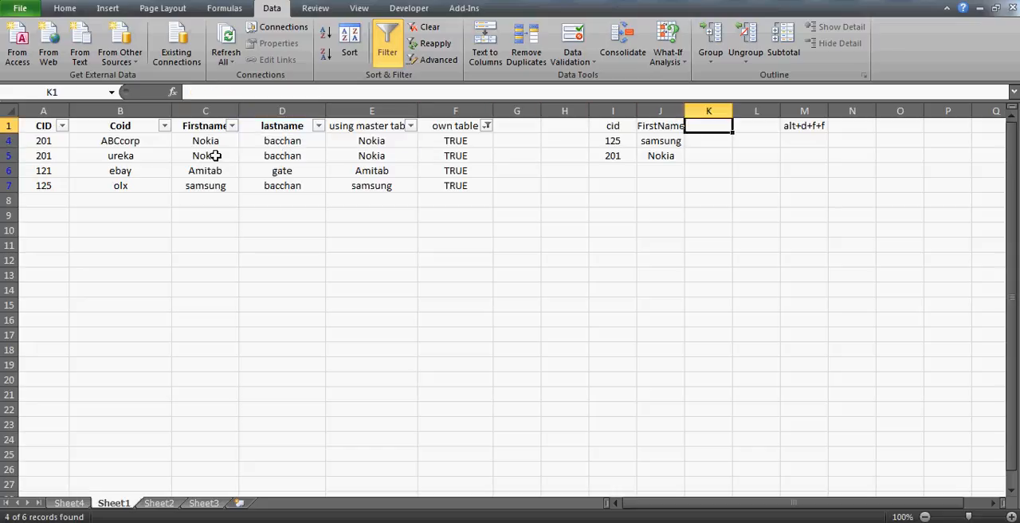
pyautogui.write('lastname')
pyautogui.press('Return')
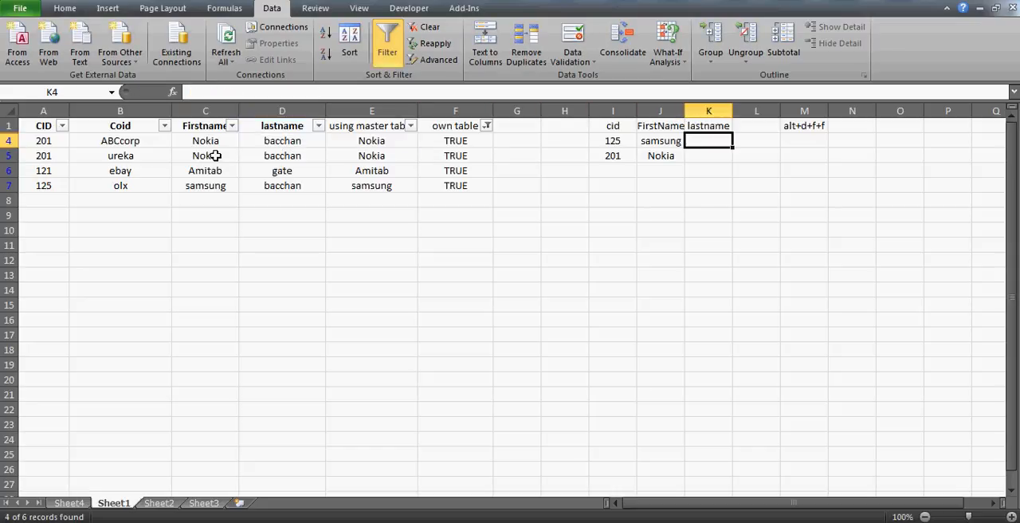
# - Select the reference list from cid through lastname and clear the sheet's filter to show all records
pyautogui.press('Up')
pyautogui.press('Left')
pyautogui.press('Left')
pyautogui.hotkey('shift', 'Right')
pyautogui.hotkey('shift', 'Right')
pyautogui.hotkey('shift', 'Down')
pyautogui.hotkey('shift', 'Down')
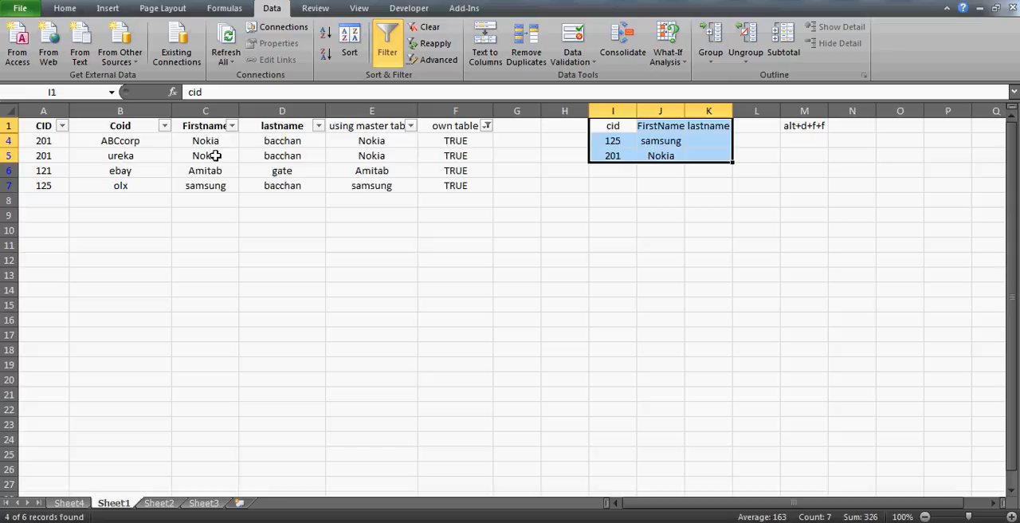
pyautogui.hotkey('alt', 'd')
pyautogui.press('f')
pyautogui.press('s')
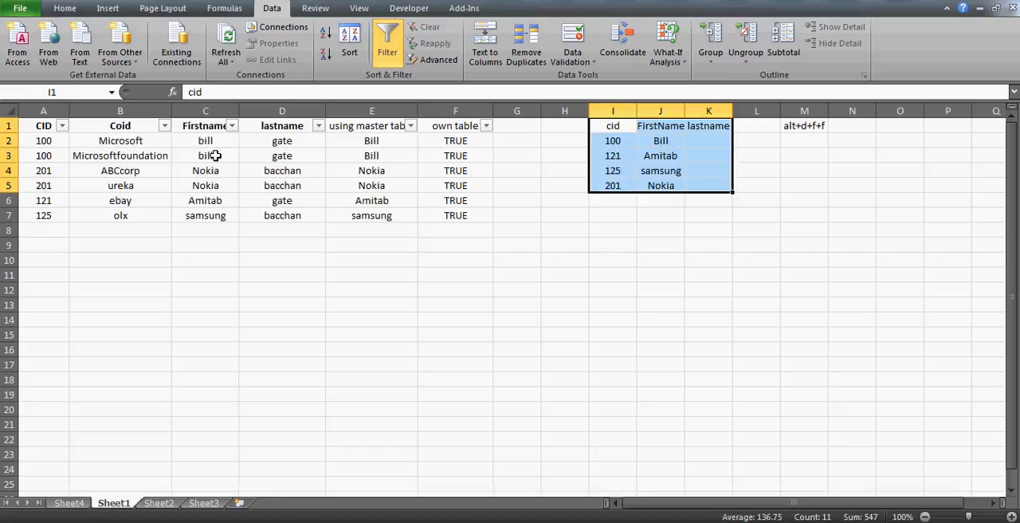
# - Turn off AutoFilter for the customer table
pyautogui.hotkey('alt', 'd')
pyautogui.press('f')
pyautogui.press('f')
pyautogui.press('Right')
pyautogui.press('Right')
pyautogui.press('Left')
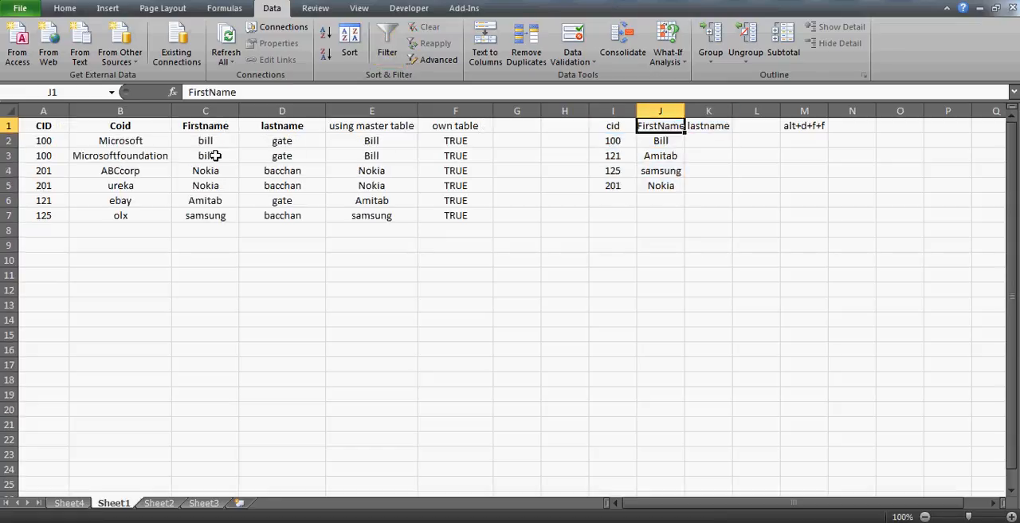
# - Delete the using master table and own table results in E2:F7, and undo the deletion
pyautogui.press('Left')
pyautogui.press('Left')
pyautogui.press('Left')
pyautogui.press('Down')
pyautogui.press('Left')
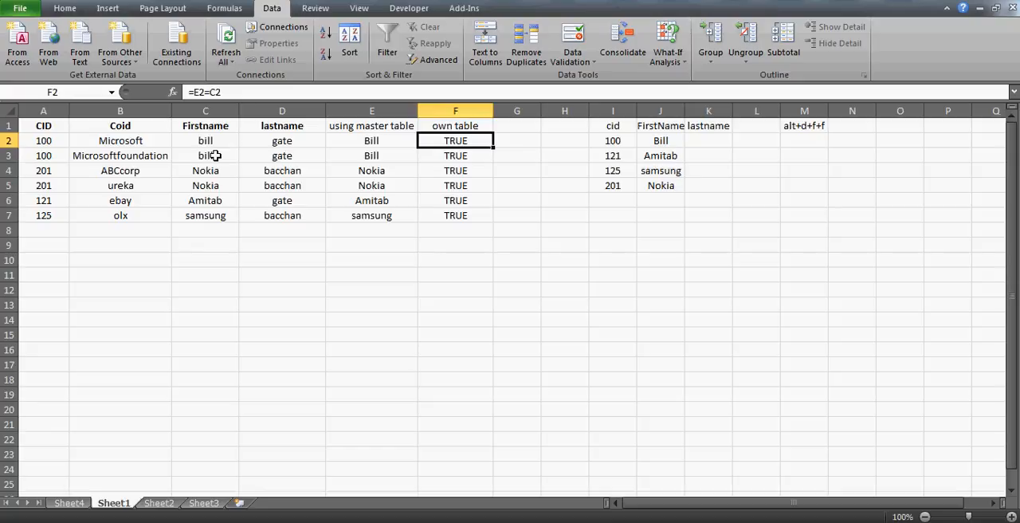
pyautogui.press('Left')
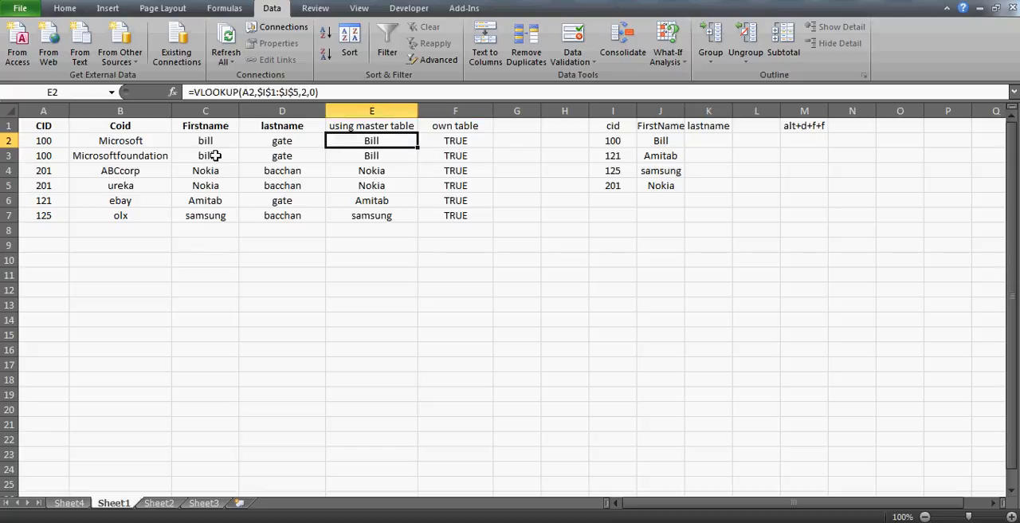
pyautogui.press('Right')
pyautogui.press('Left')
pyautogui.press('Down')
pyautogui.press('Up')
pyautogui.hotkey('shift', 'Right')
pyautogui.hotkey('ctrl', 'shift', 'Down')
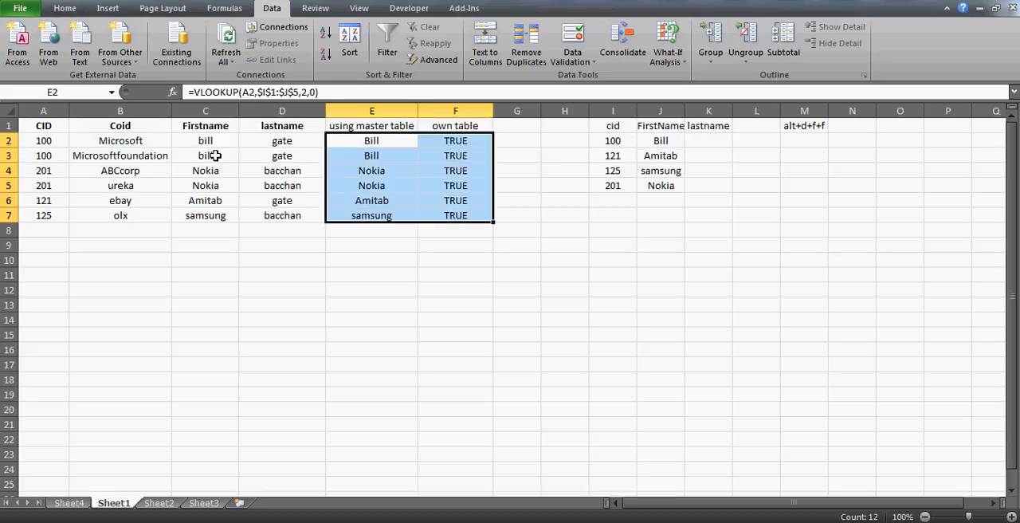
pyautogui.press('Delete')
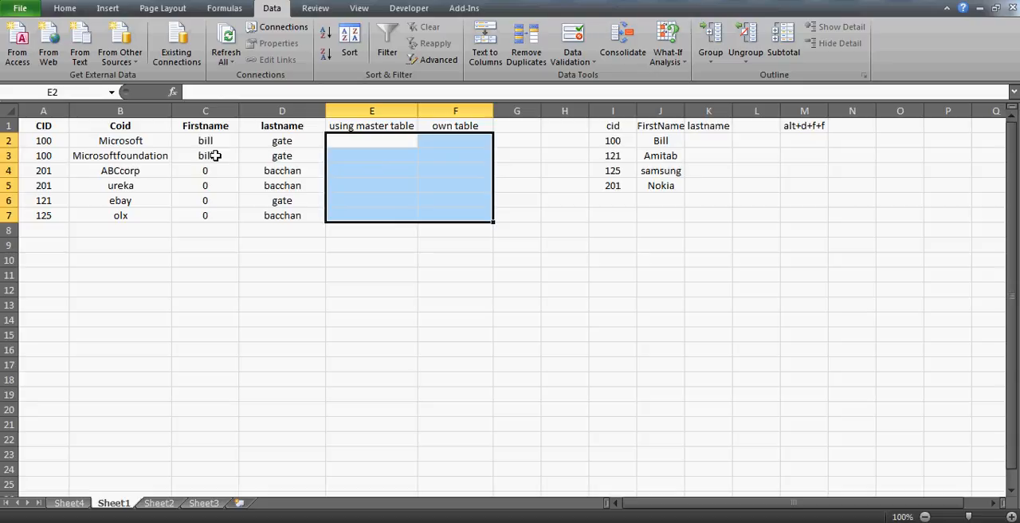
pyautogui.hotkey('ctrl', 'z')
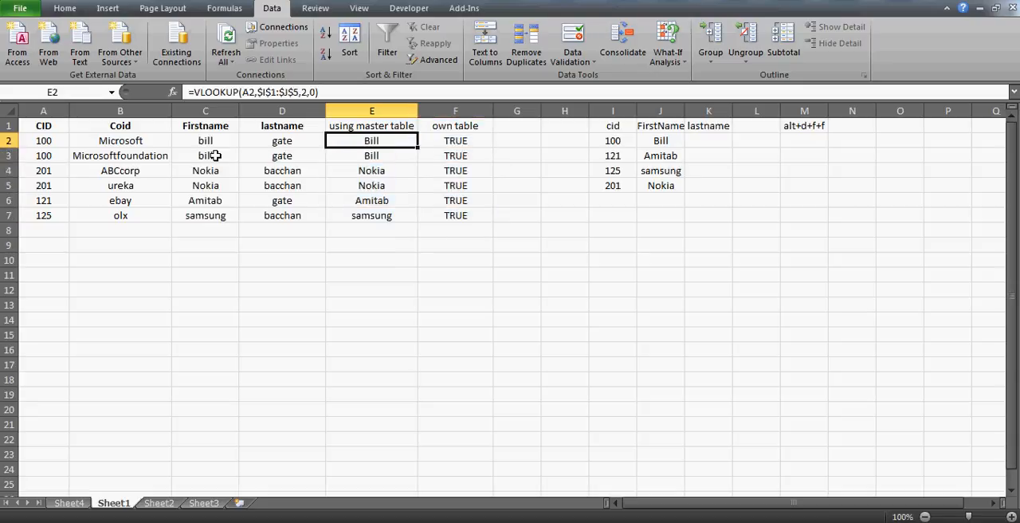
# - Add a new column heading, master formula, in G1 beside own table
pyautogui.press('Right')
pyautogui.press('Right')
pyautogui.press('Up')
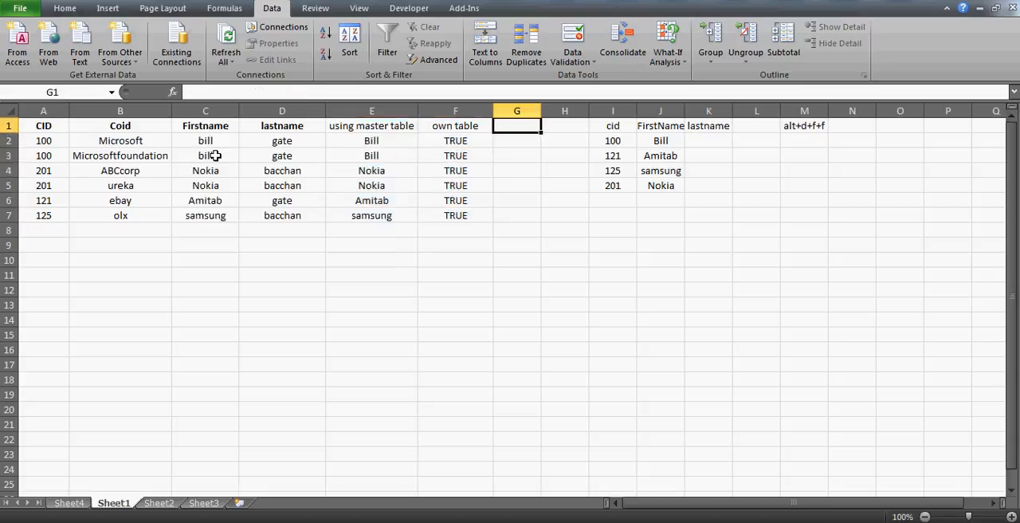
pyautogui.write('mast')
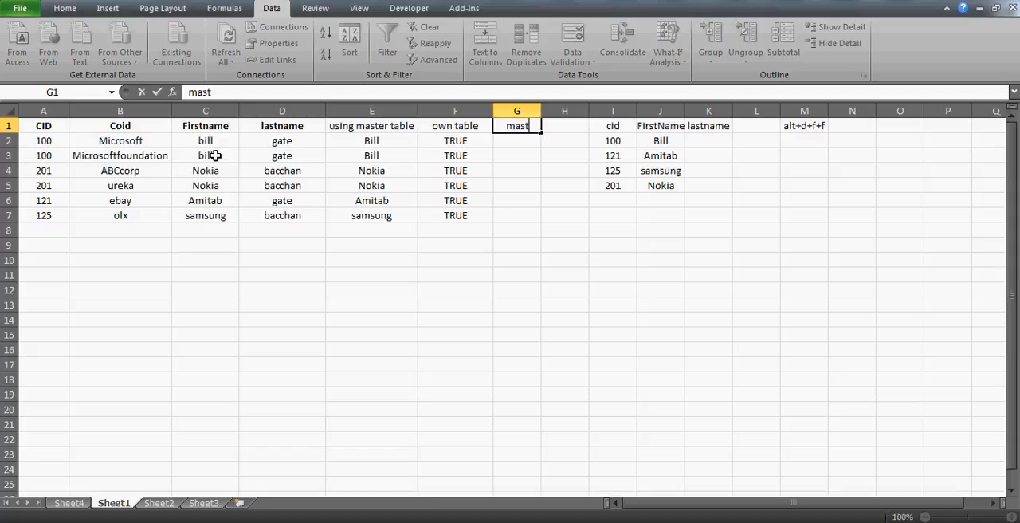
pyautogui.write('er formula')
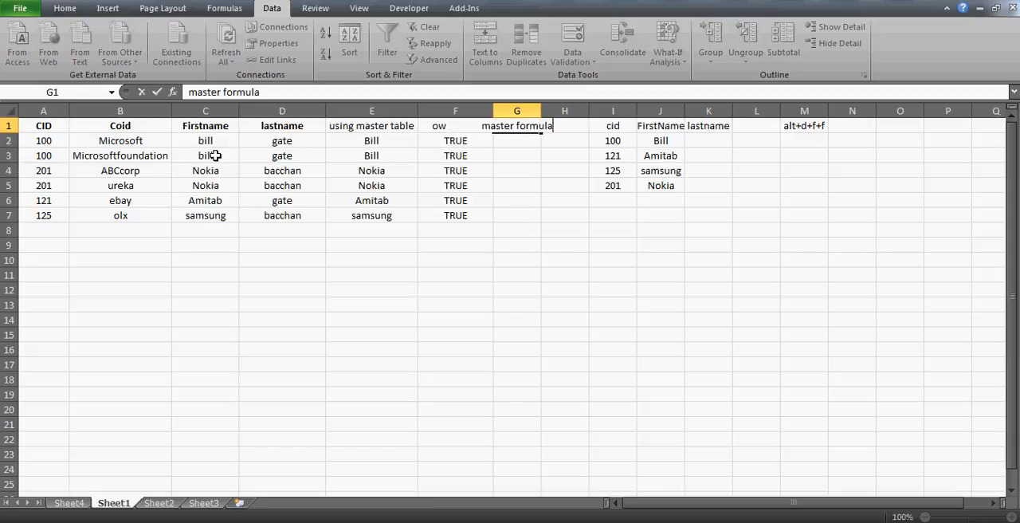
pyautogui.press('Return')
# - Enter =VLOOKUP(A2,I1:J5,2,0) in G2 to look up the first name by CID
pyautogui.write('=vlooku')
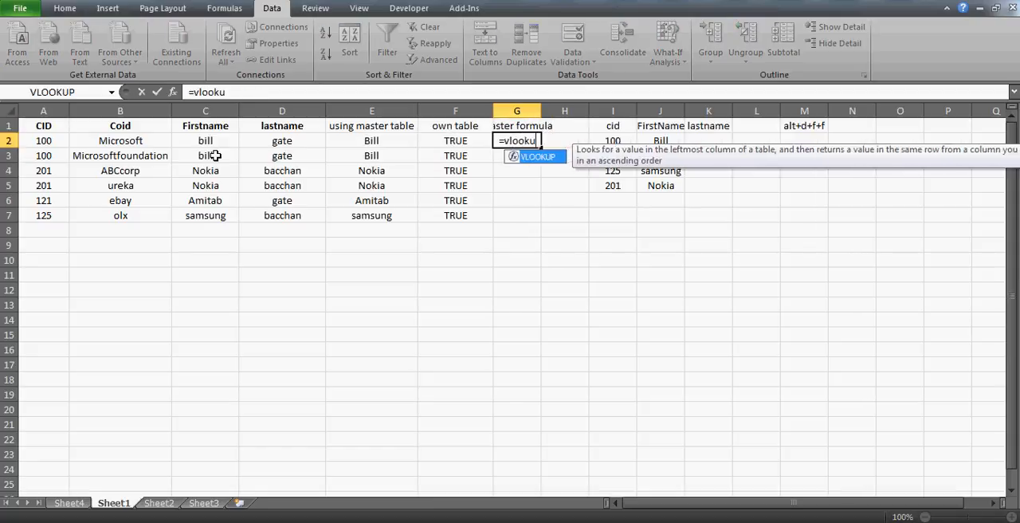
pyautogui.write('p(')
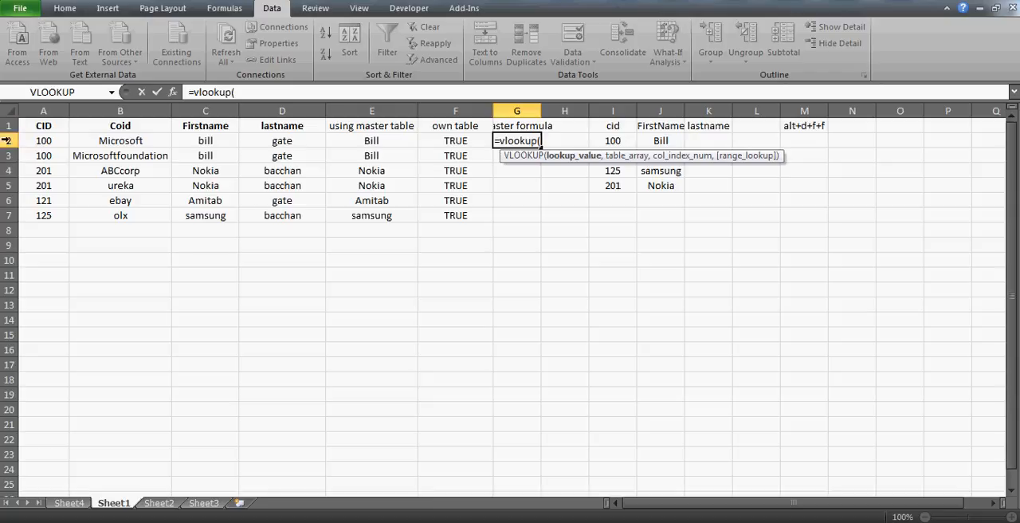
pyautogui.click(50, 140)
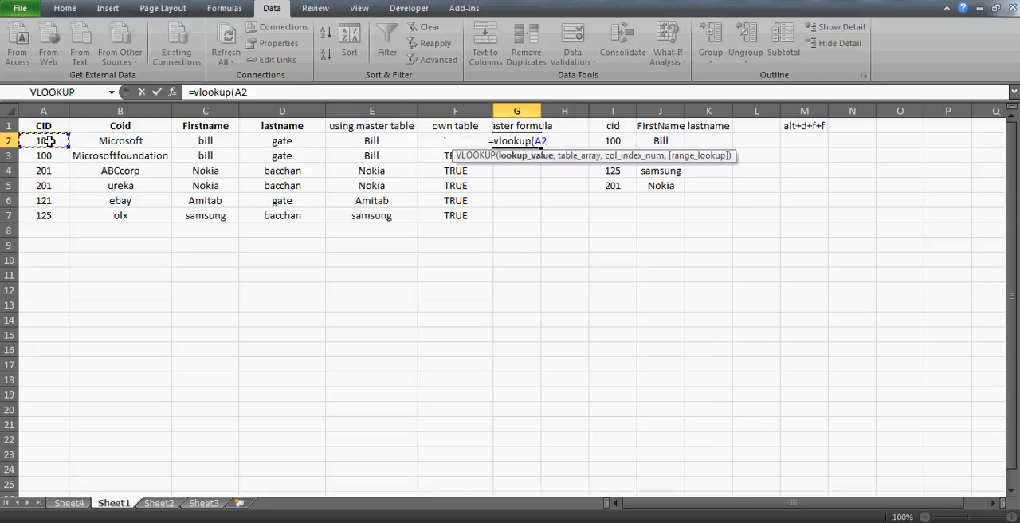
pyautogui.write(',')
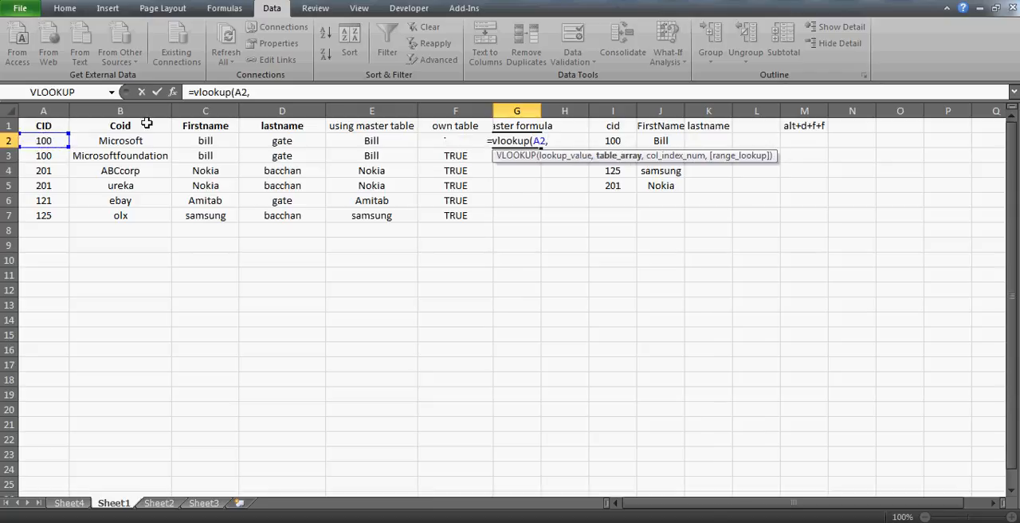
pyautogui.click(604, 126)
pyautogui.moveTo(604, 125); pyautogui.dragTo(661, 186)
pyautogui.write(',2,0')
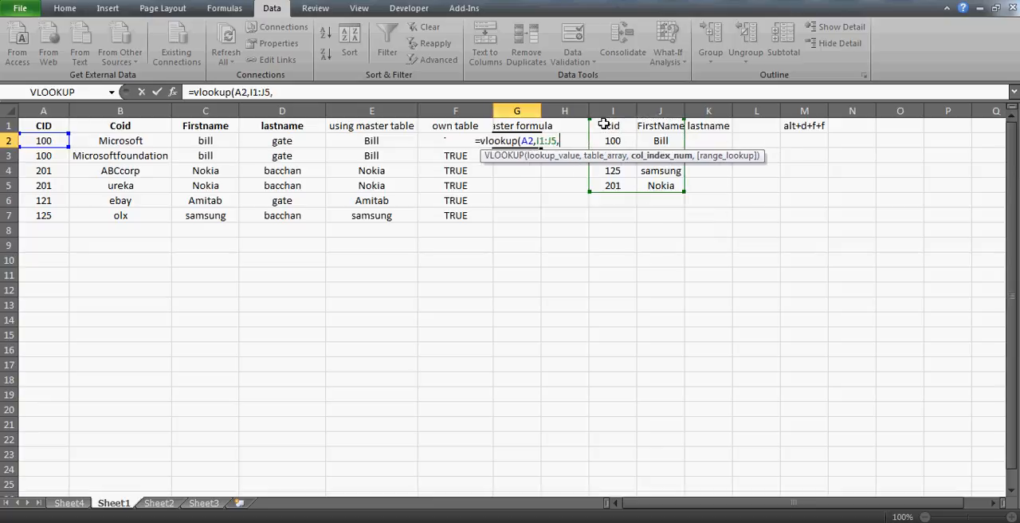
pyautogui.write(')')
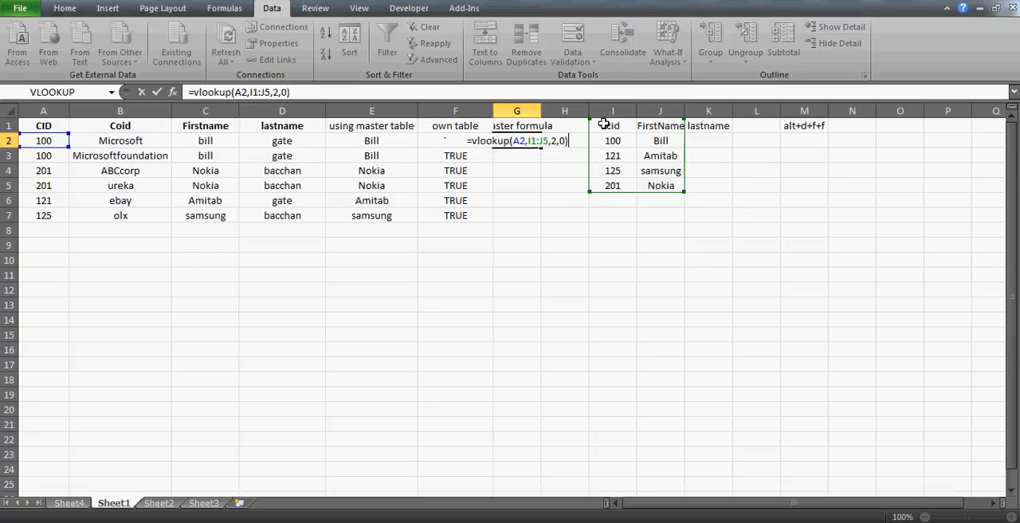
pyautogui.hotkey('ctrl', 'Return')
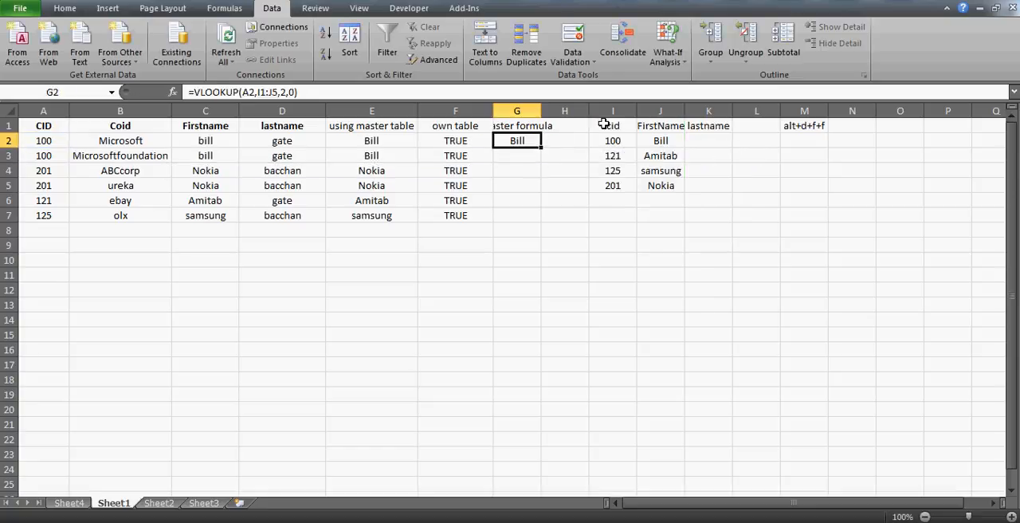
# - Widen column G to fit its master formula heading
pyautogui.click(604, 125)
pyautogui.click(519, 141)
pyautogui.doubleClick(541, 110)
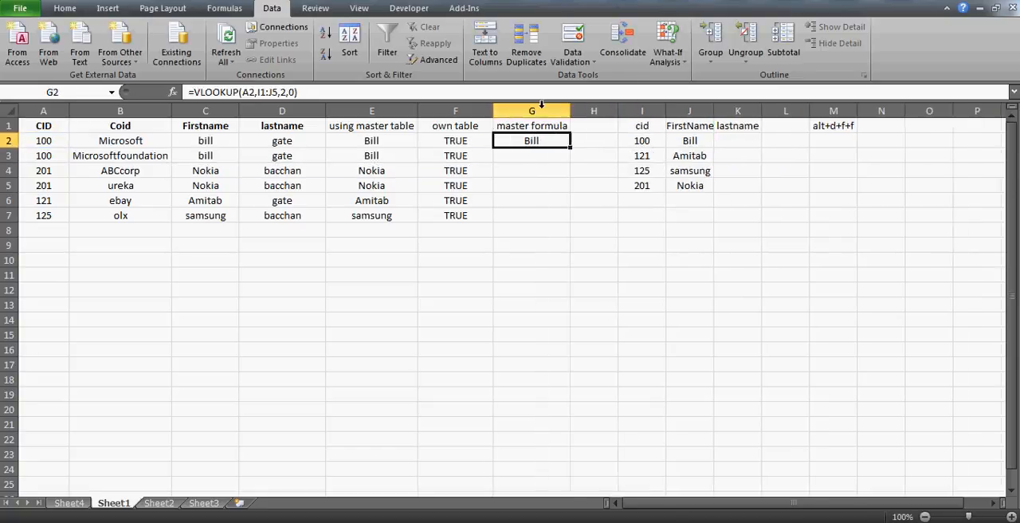
# - Wrap the VLOOKUP in G2 in an IF that tests whether it equals C2 and returns C2 when true
pyautogui.click(193, 92)
pyautogui.write('if(')
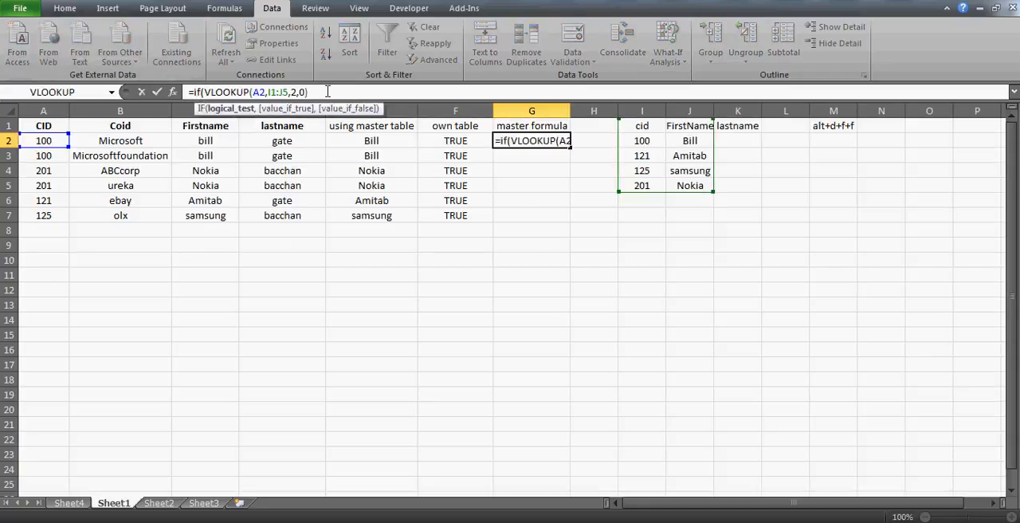
pyautogui.write('=')
pyautogui.click(205, 140)
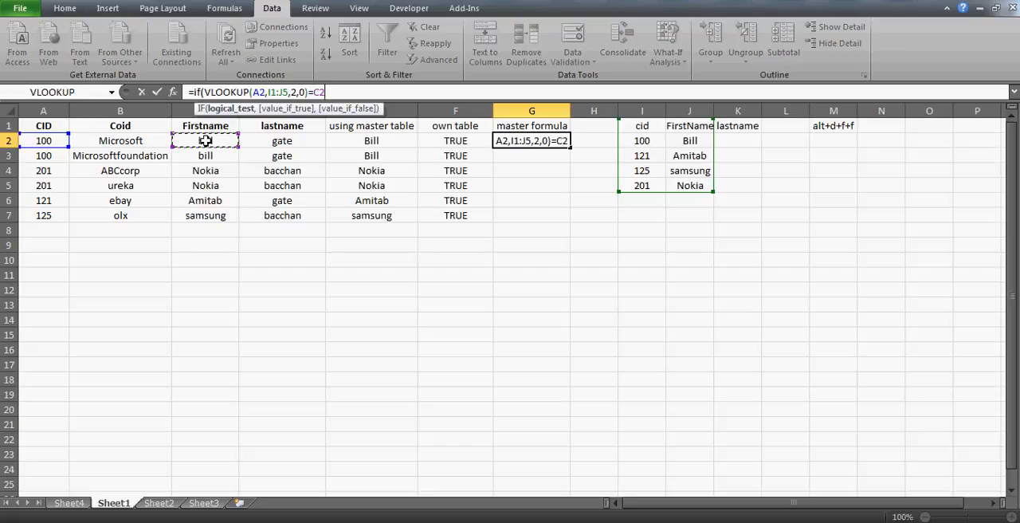
pyautogui.write(',')
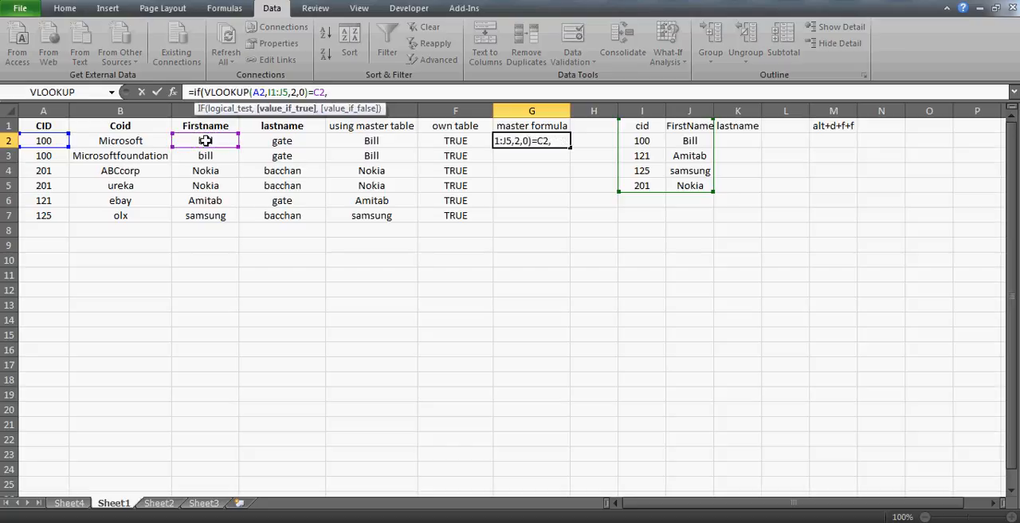
pyautogui.write('"')
pyautogui.press('BackSpace')
pyautogui.click(206, 140)
pyautogui.write(',')
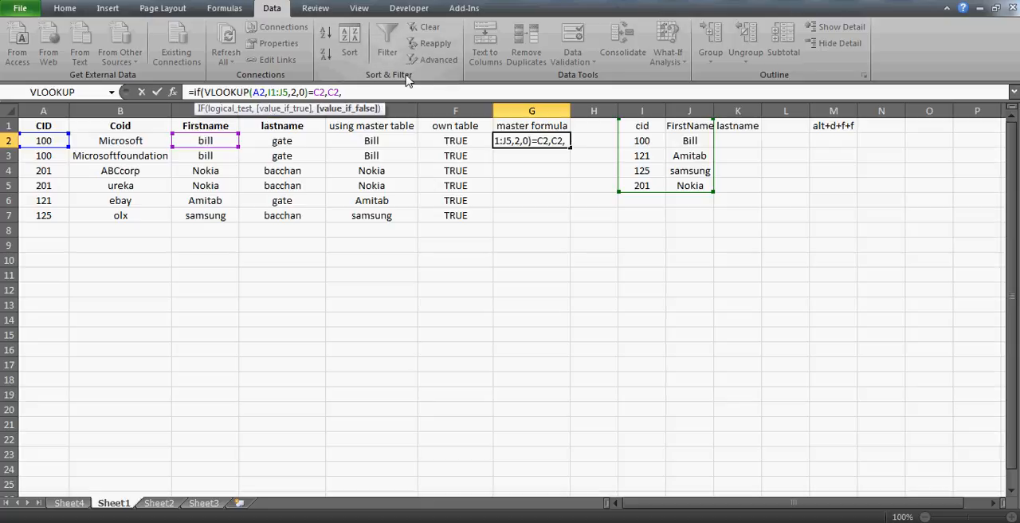
# - Copy VLOOKUP(A2,I1:J5,2,0) into the IF's value-if-false argument in G2 and close the formula
pyautogui.click(206, 92)
pyautogui.keyDown('shift'); pyautogui.click(311, 93); pyautogui.keyUp('shift')
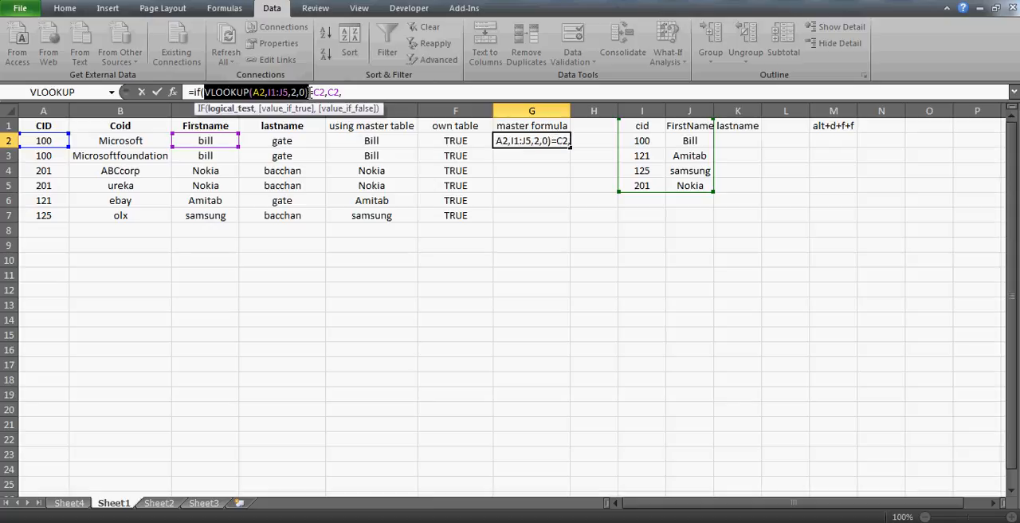
pyautogui.click(378, 93)
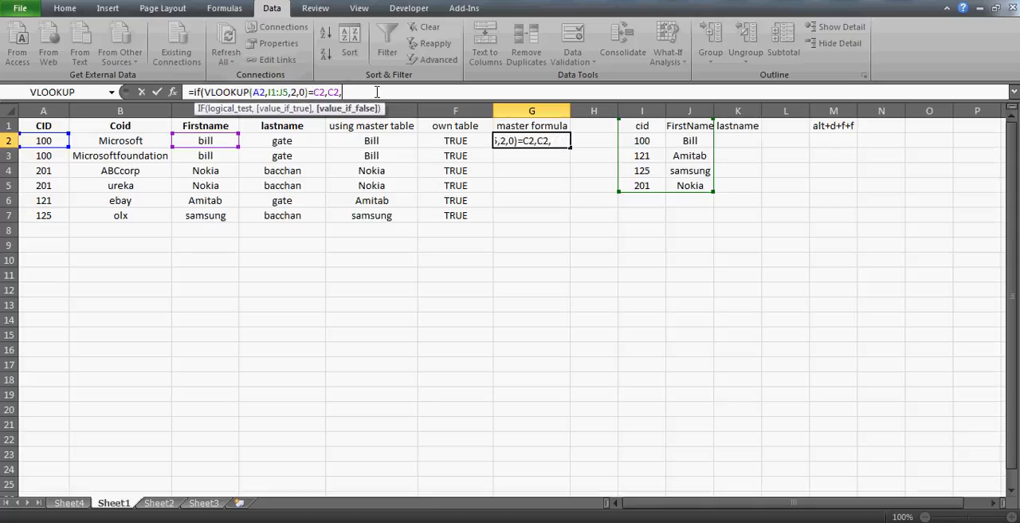
pyautogui.hotkey('ctrl', 'v')
pyautogui.write(')')
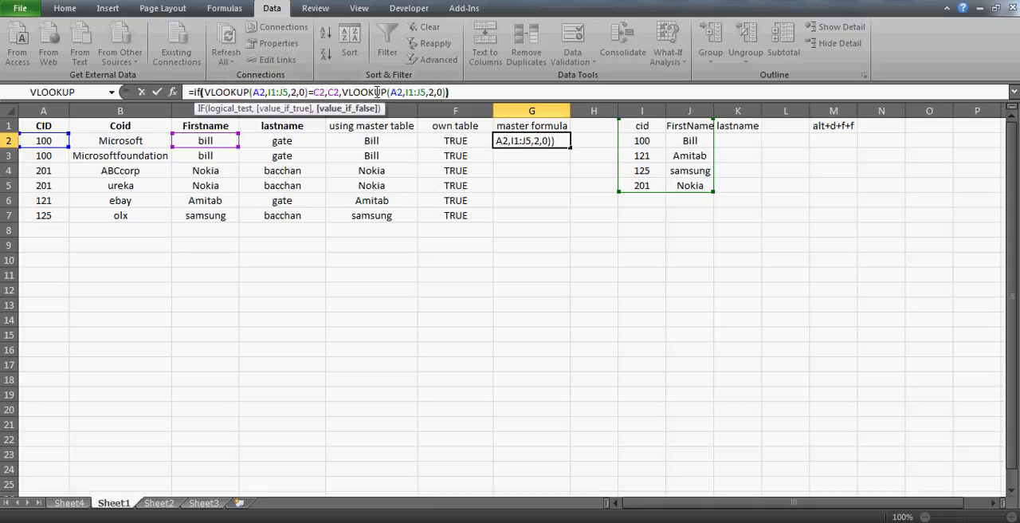
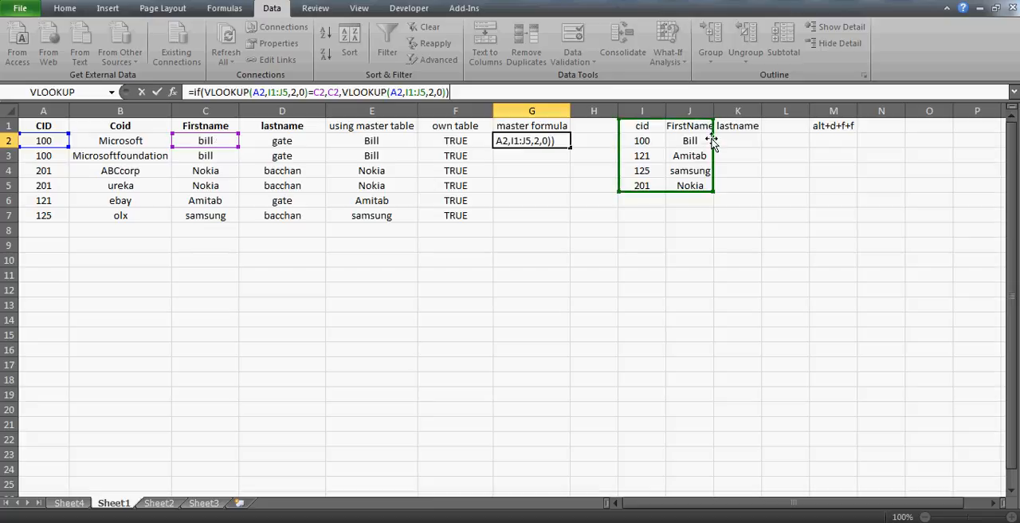
# - Make the lookup ranges in both VLOOKUPs of the G2 master formula absolute as $I$1:$J$5
pyautogui.press('Return')
pyautogui.press('Up')
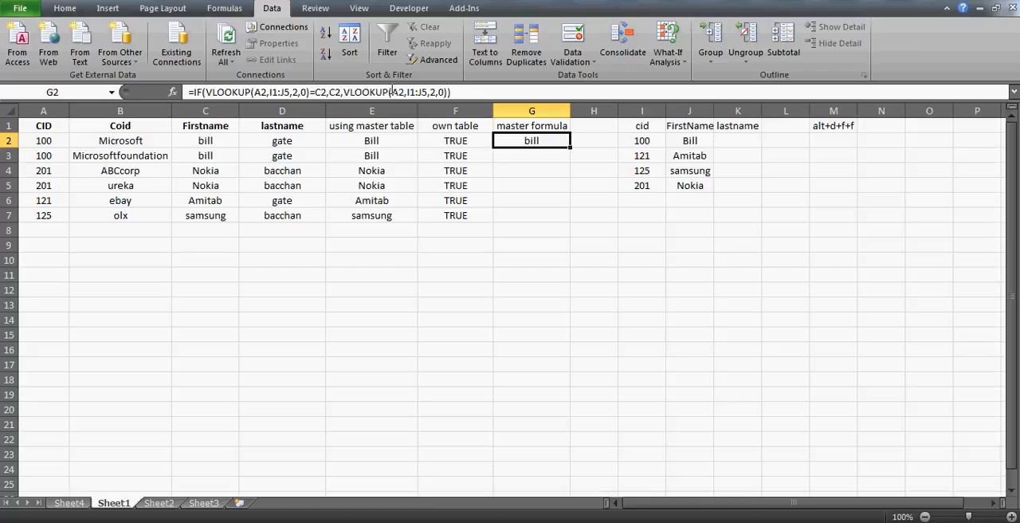
pyautogui.click(408, 92)
pyautogui.press('F4')
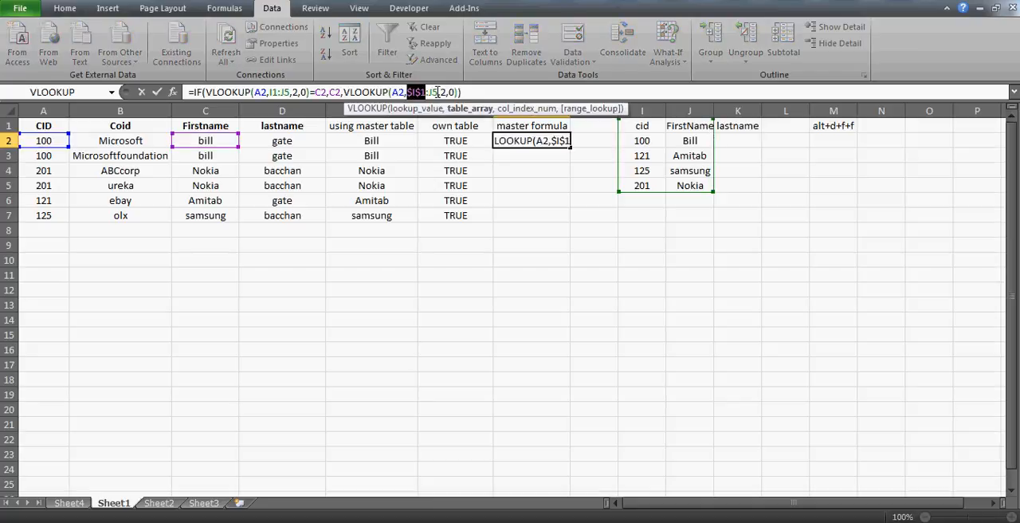
pyautogui.click(437, 92)
pyautogui.press('F4')
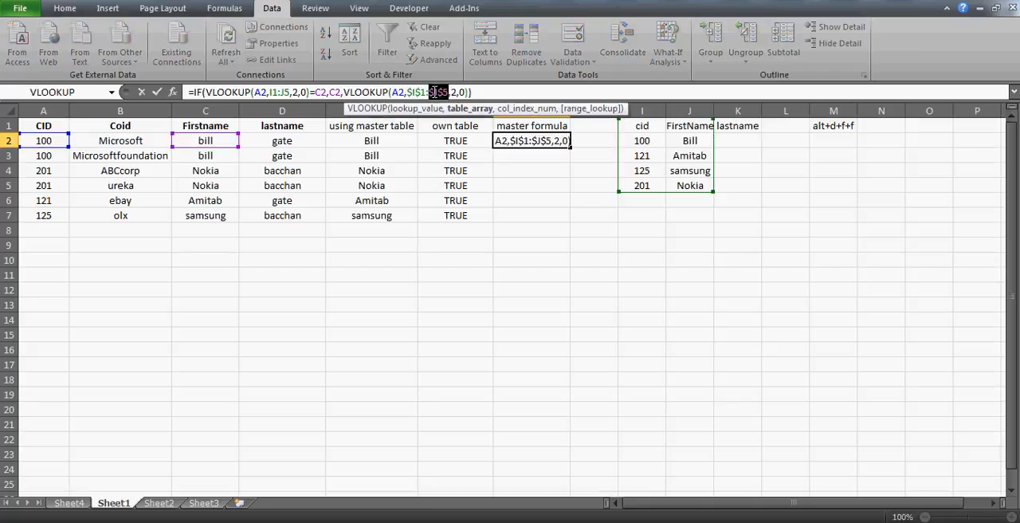
pyautogui.click(273, 91)
pyautogui.press('F4')
pyautogui.click(297, 93)
pyautogui.press('F4')
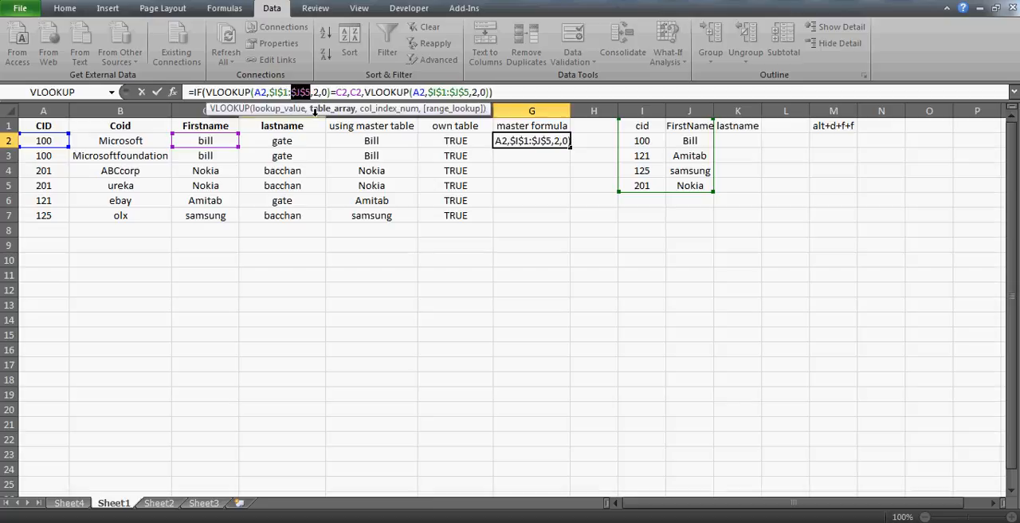
pyautogui.hotkey('ctrl', 'Return')
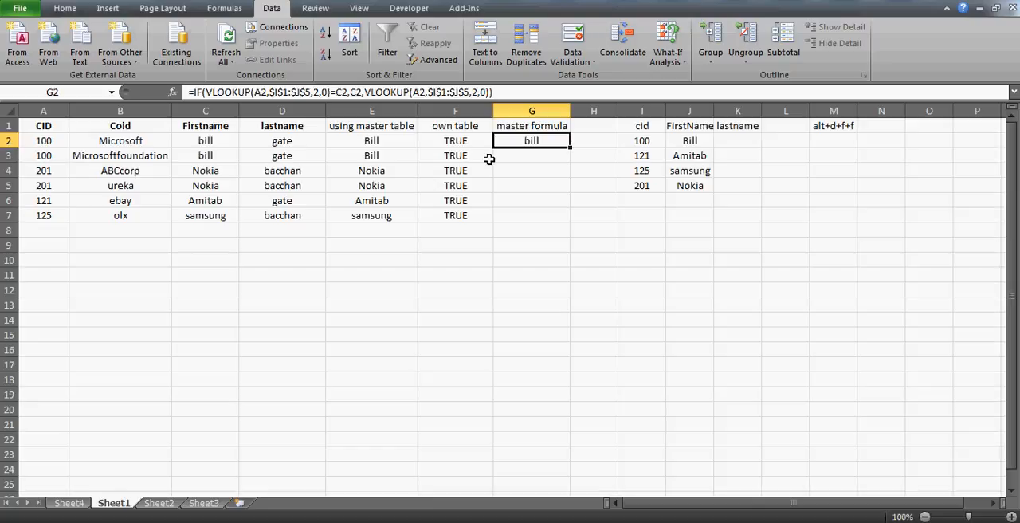
# - Fill the master formula from G2 down through G7 and check the formulas in the copied rows
pyautogui.doubleClick(571, 148)
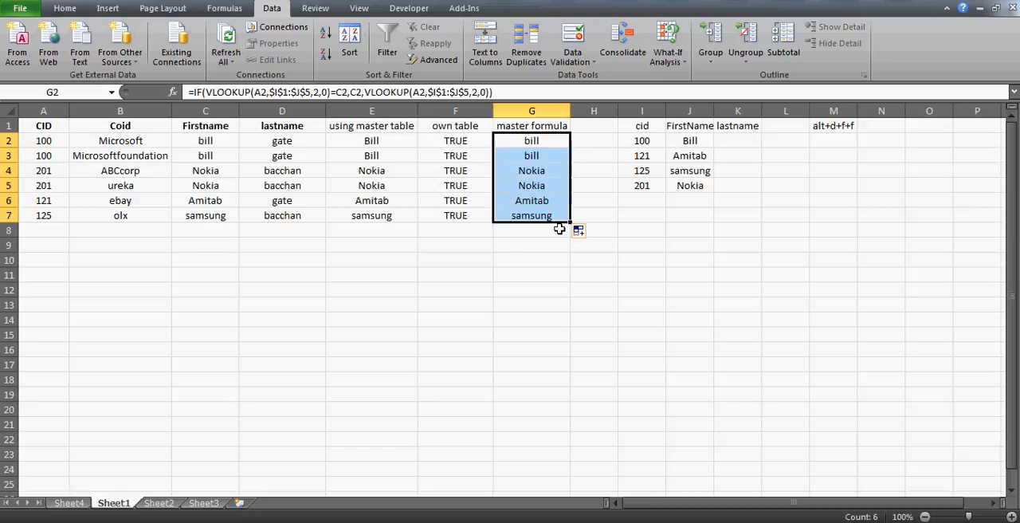
pyautogui.click(532, 141)
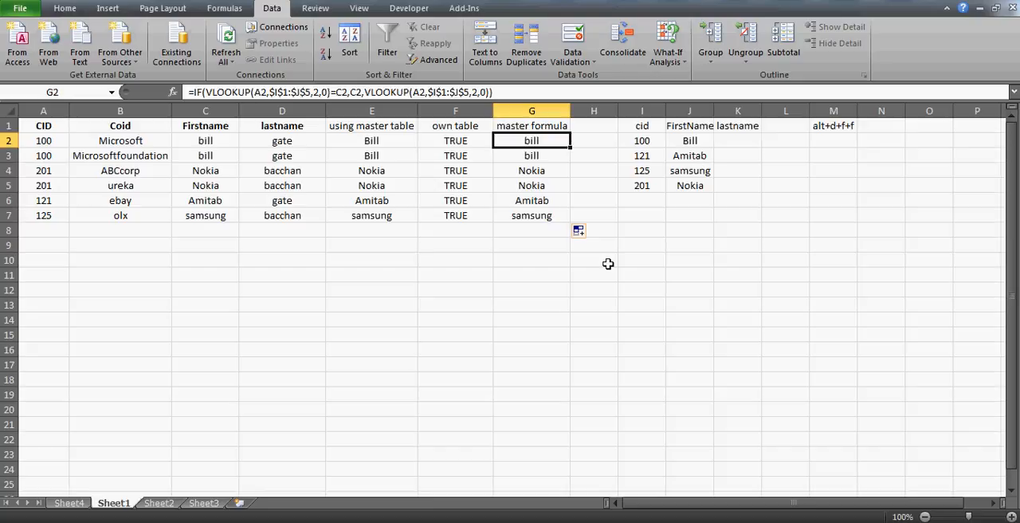
pyautogui.press('Down')
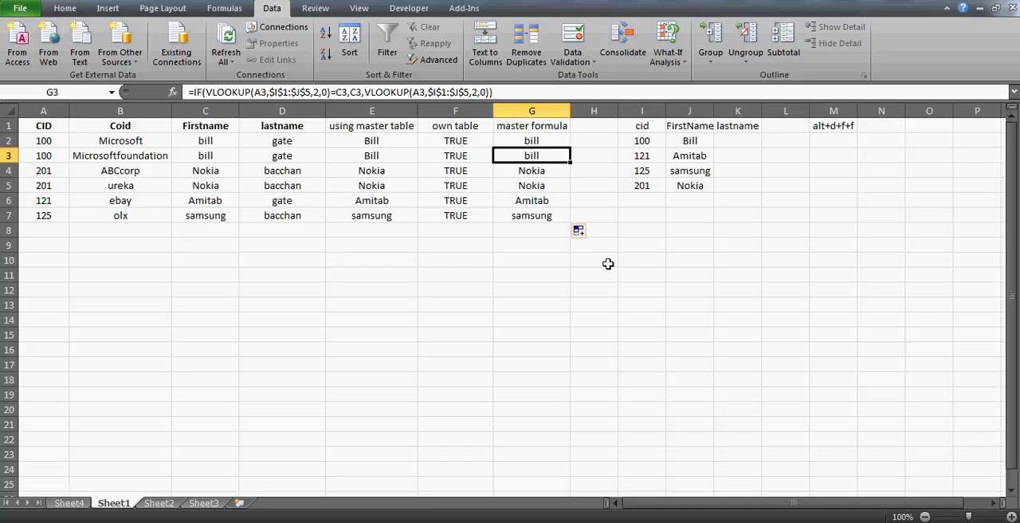
pyautogui.press('Down')
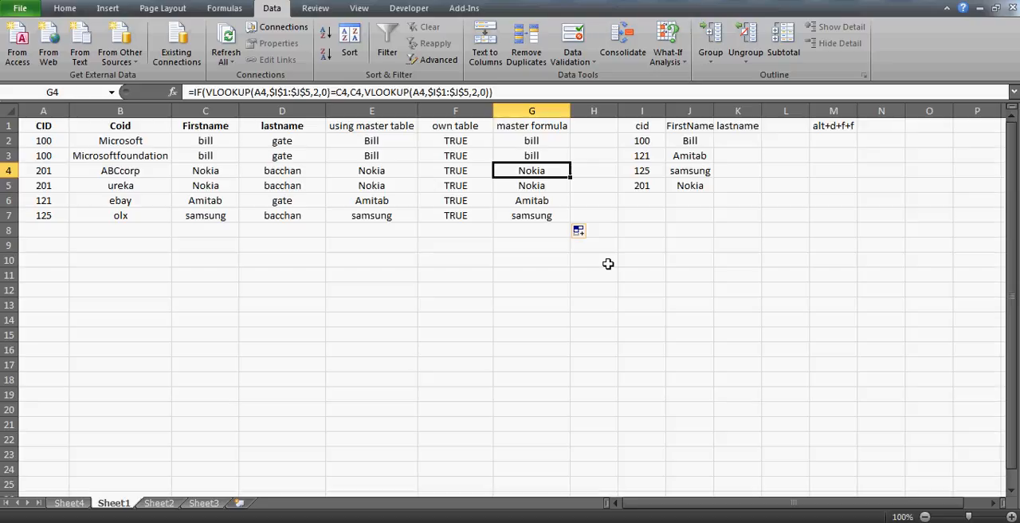
# - Inspect the Firstname column and the cell reference behind C4, leaving the cell unedited
pyautogui.press('Down')
pyautogui.press('Left')
pyautogui.press('Left')
pyautogui.press('Left')
pyautogui.press('Left')
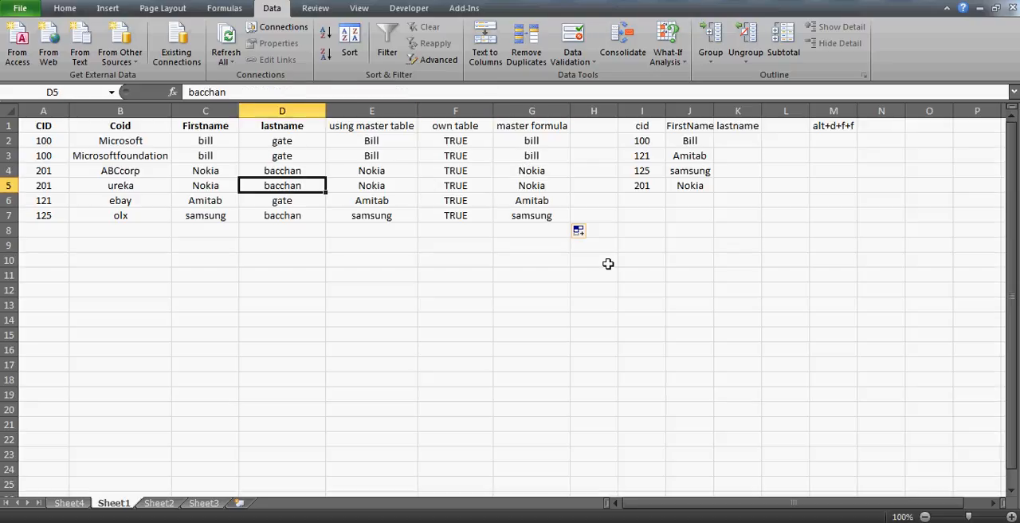
pyautogui.press('Up')
pyautogui.press('Up')
pyautogui.press('Up')
pyautogui.press('Down')
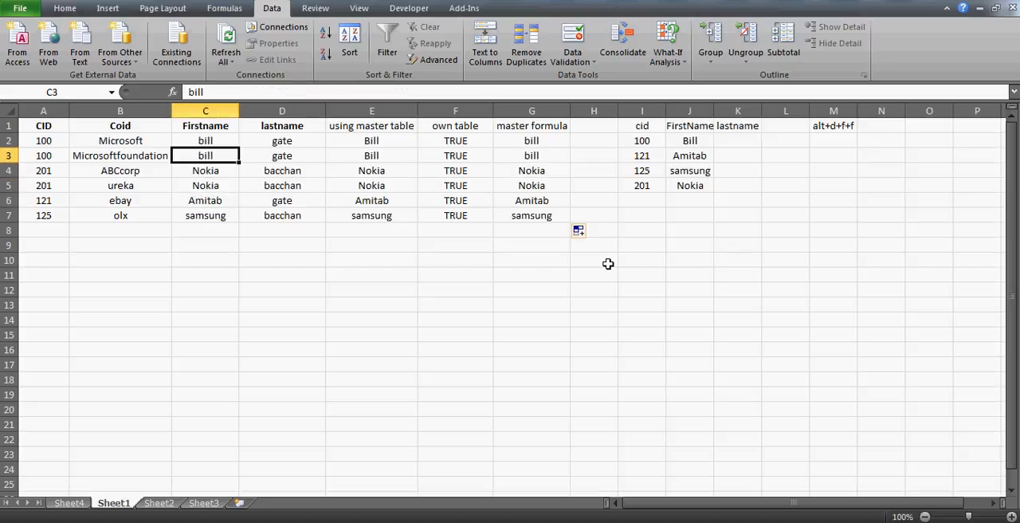
pyautogui.press('Down')
pyautogui.press('F2')
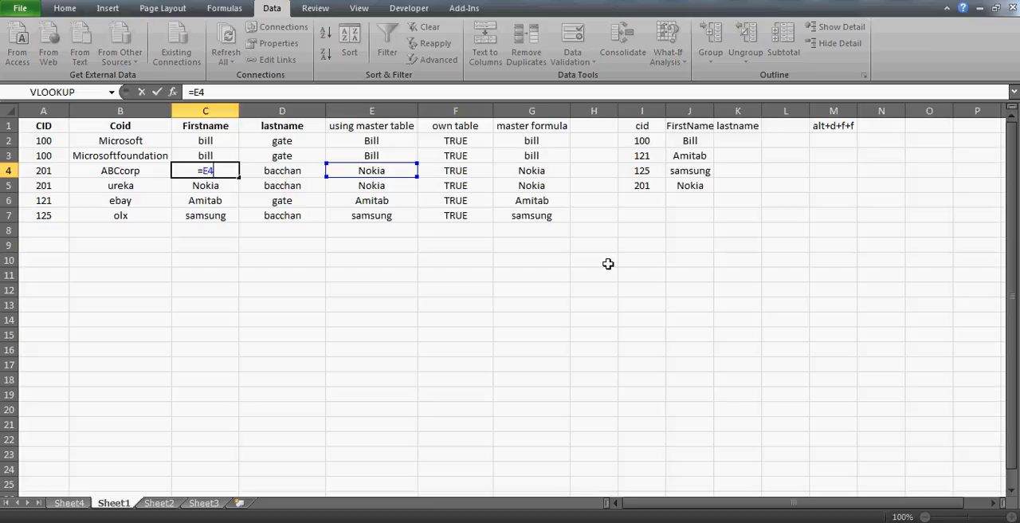
pyautogui.press('Escape')
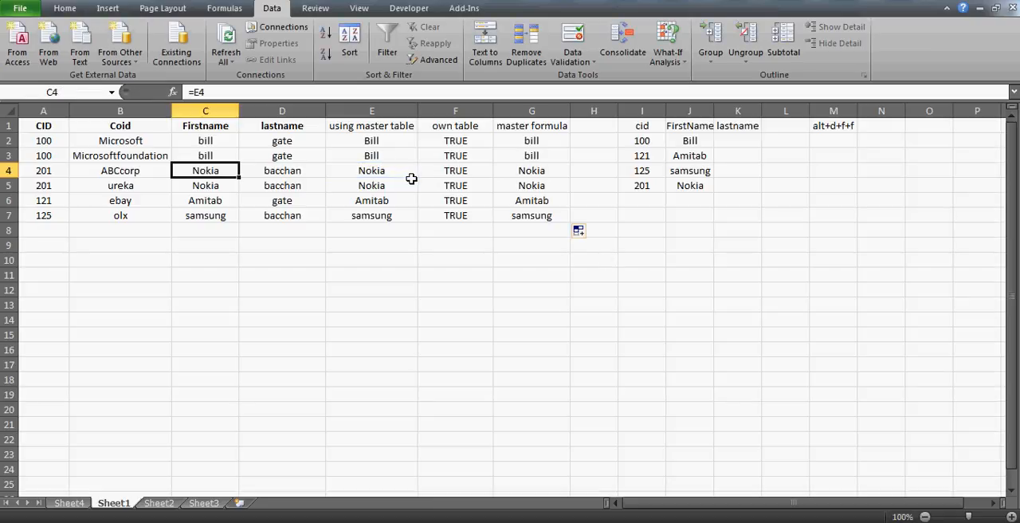
# - Widen column A on Sheet3 to fit its raw text lines and return to Sheet1
pyautogui.click(203, 504)
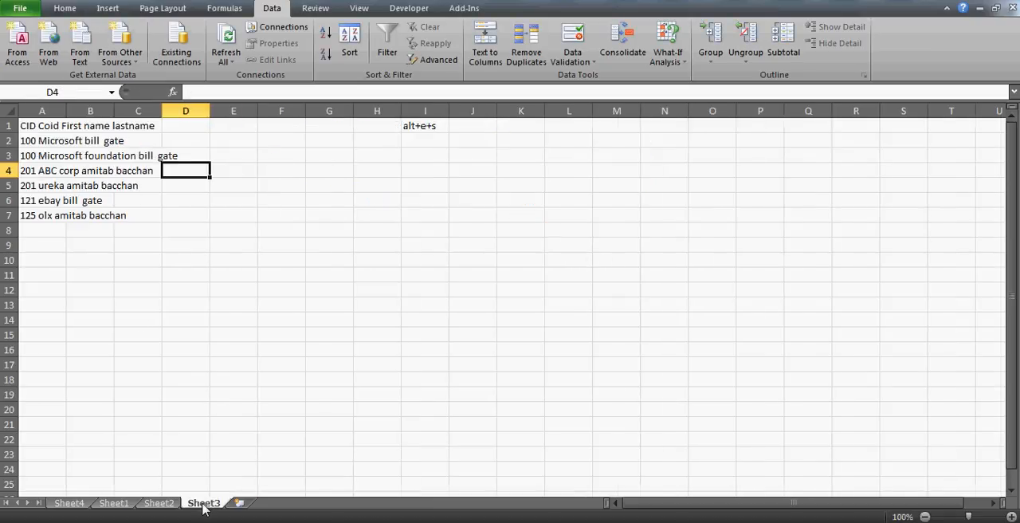
pyautogui.doubleClick(67, 111)
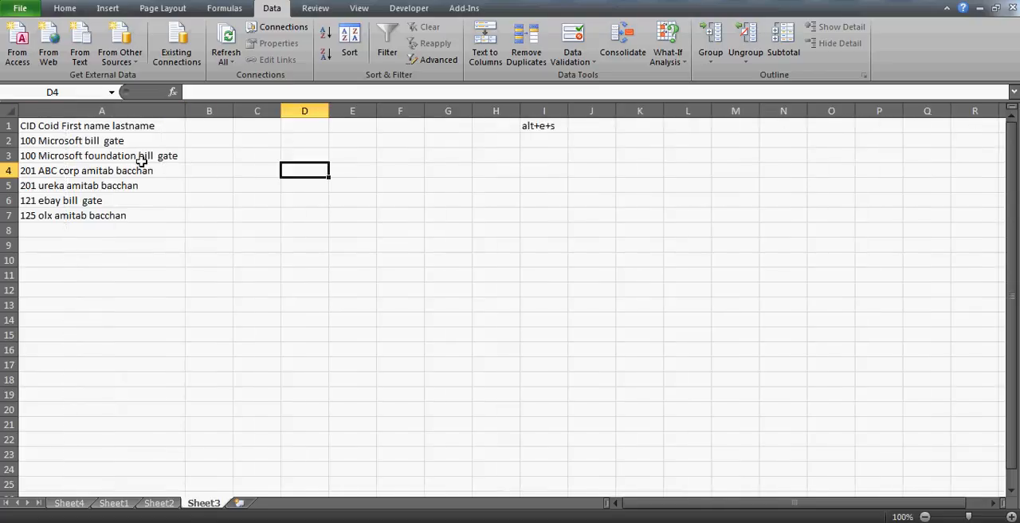
pyautogui.click(69, 503)
pyautogui.click(113, 503)
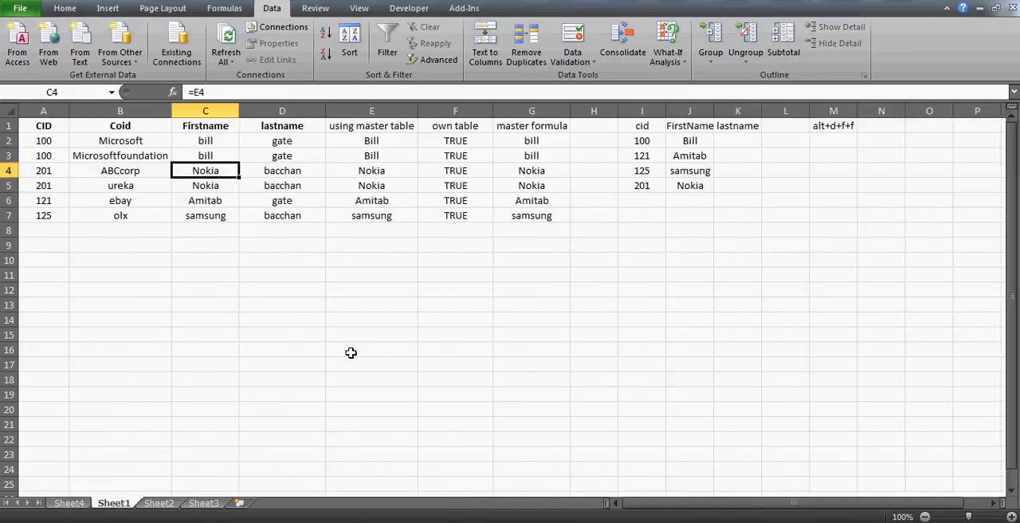
# - Undo the recent Sheet1 edits back to the filtered Firstname fill and clear the own table filter to show all rows
pyautogui.click(217, 122)
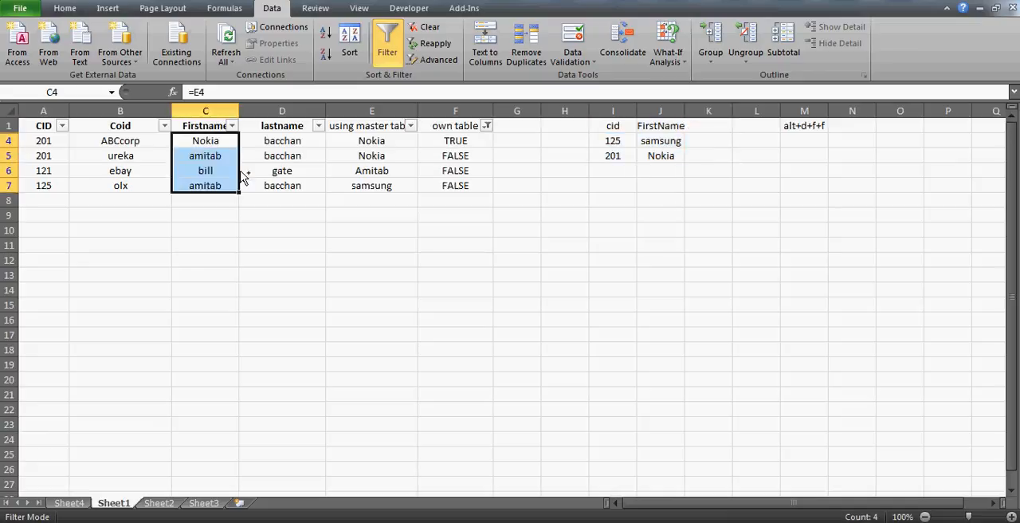
pyautogui.click(192, 139)
pyautogui.hotkey('alt', 'd')
pyautogui.press('f')
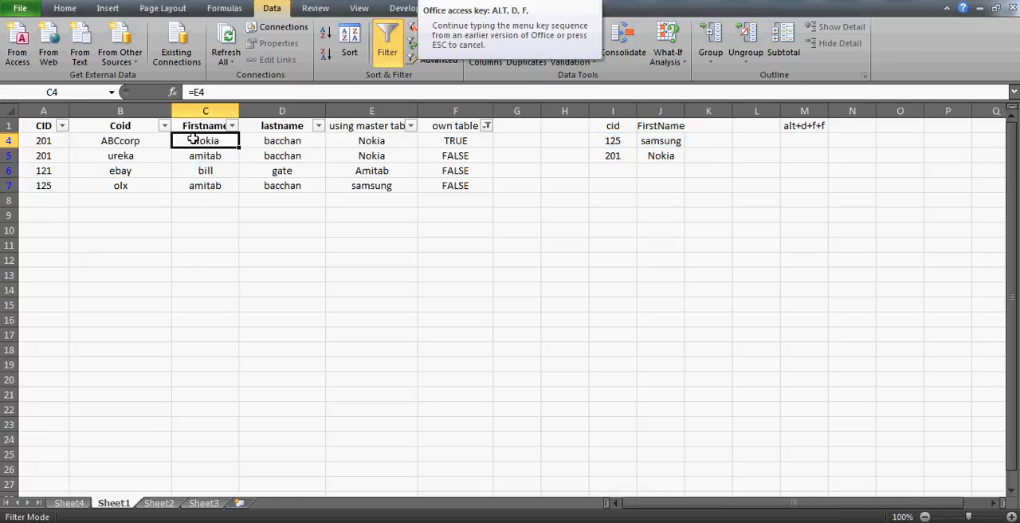
pyautogui.press('s')
pyautogui.press('Up')
pyautogui.press('Up')
pyautogui.press('Up')
pyautogui.press('Right')
pyautogui.press('Right')
pyautogui.press('Right')
pyautogui.press('Left')
pyautogui.press('Left')
pyautogui.press('Left')
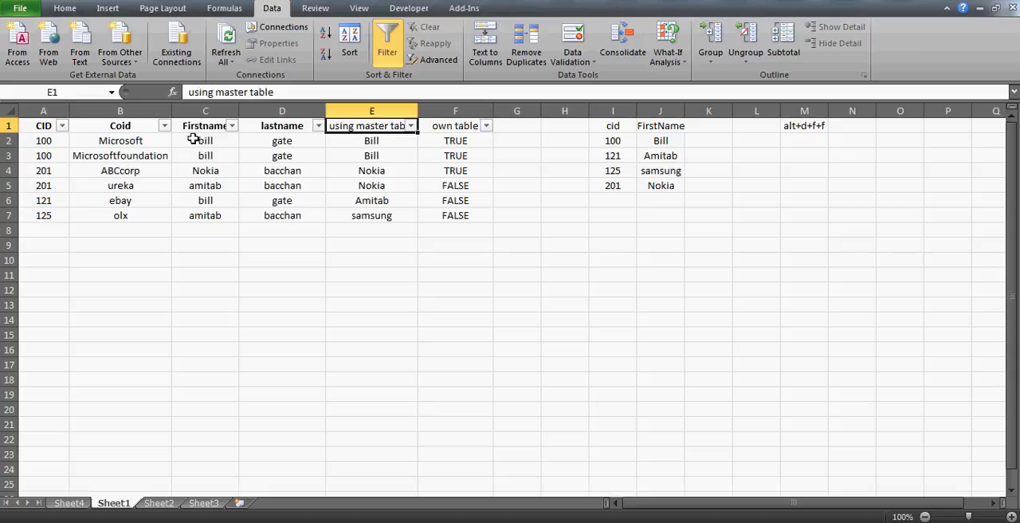
pyautogui.press('Down')
pyautogui.press('Down')
pyautogui.press('Down')
pyautogui.press('Down')
pyautogui.press('Left')
pyautogui.press('Left')
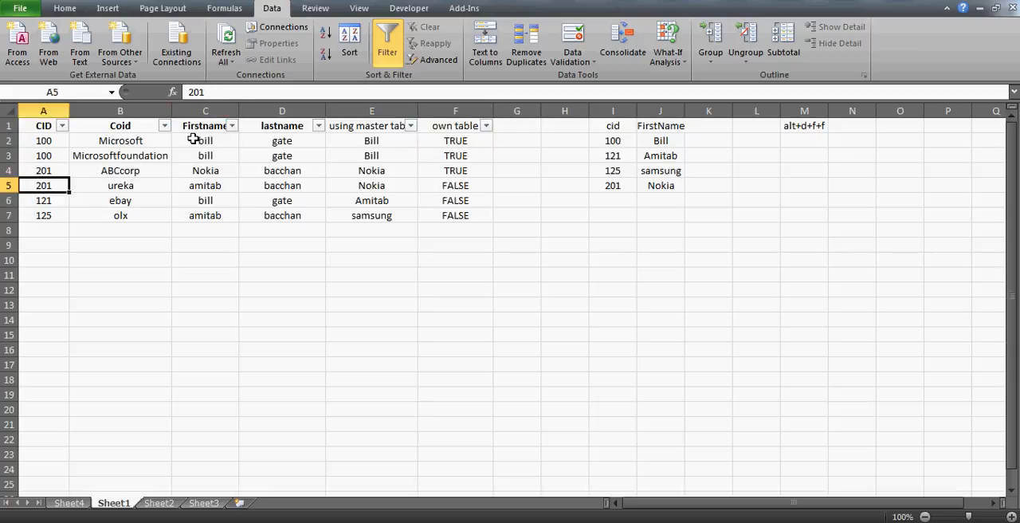
pyautogui.press('Up')
pyautogui.press('Up')
pyautogui.press('Up')
pyautogui.press('Up')
pyautogui.press('Right')
pyautogui.press('Right')
pyautogui.press('Right')
pyautogui.press('Right')
pyautogui.press('Right')
pyautogui.press('Right')
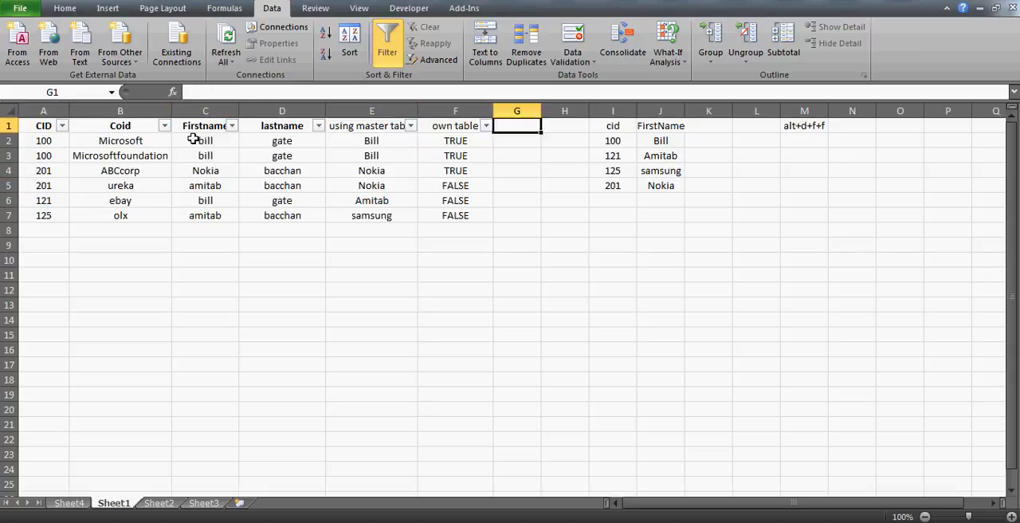
# - Turn off AutoFilter on the customer table's header row
pyautogui.hotkey('alt', 'd')
pyautogui.press('f')
pyautogui.press('f')
pyautogui.press('Down')
pyautogui.press('Left')
pyautogui.press('Home')
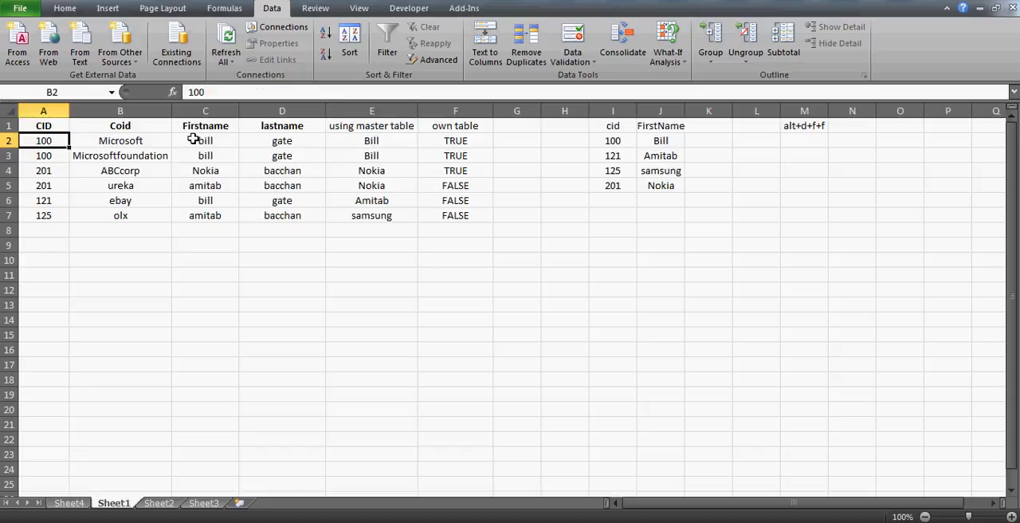
pyautogui.press('Right')
pyautogui.press('Right')
pyautogui.press('Down')
pyautogui.press('Down')
pyautogui.press('Down')
pyautogui.press('Up')
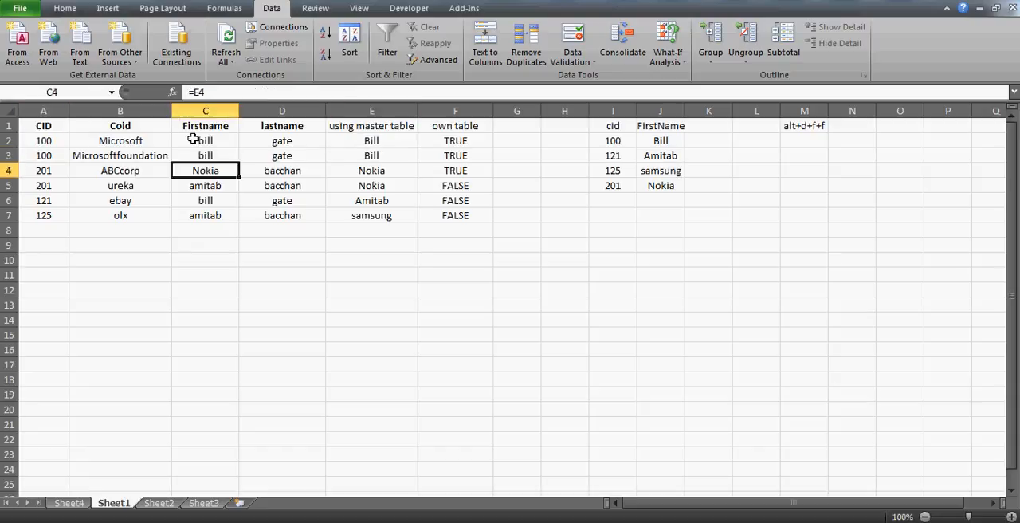
pyautogui.press('Up')
pyautogui.press('Up')
pyautogui.press('Up')
pyautogui.press('Home')
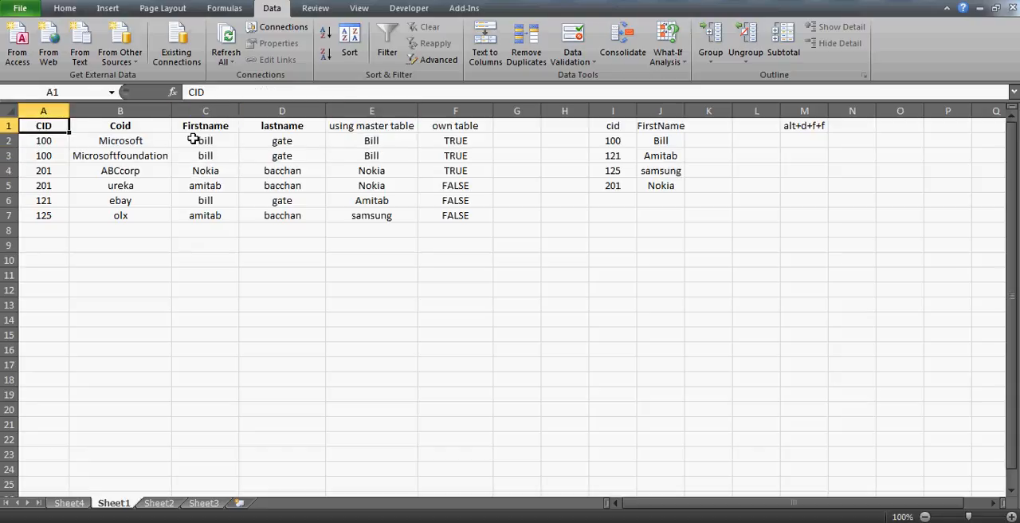
# - Delete the contents of the customer table in A1:F7, keeping the CID reference list
pyautogui.hotkey('ctrl', 'space')
pyautogui.press('Home')
pyautogui.hotkey('ctrl', 'a')
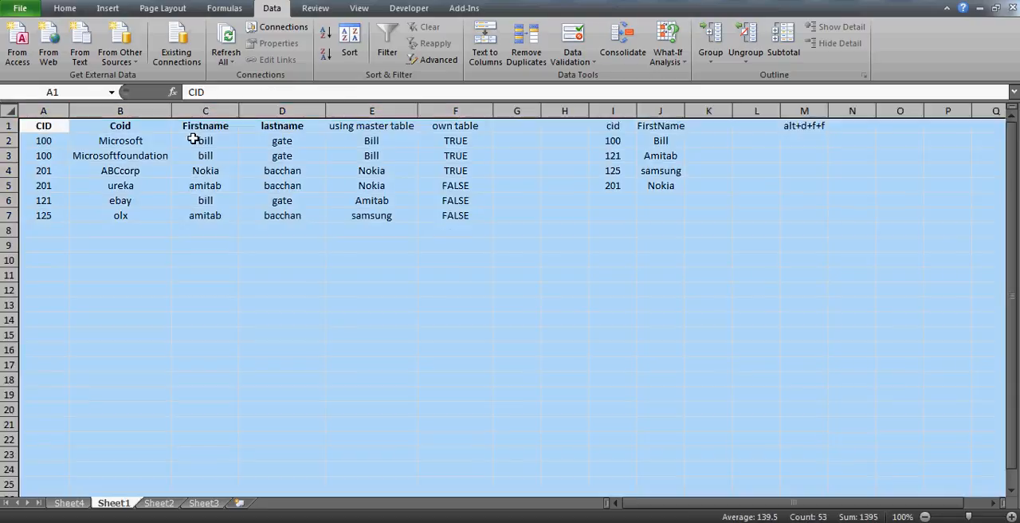
pyautogui.press('Home')
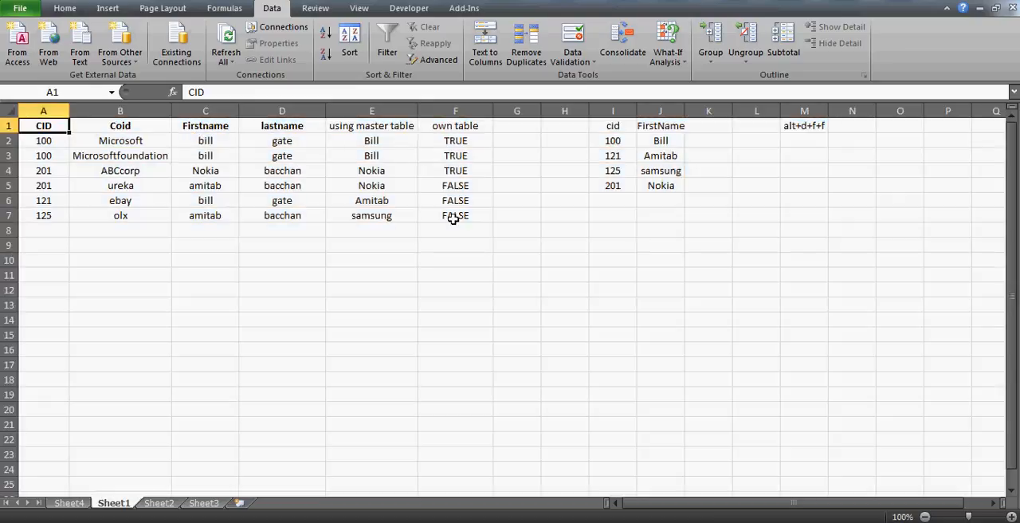
pyautogui.hotkey('ctrl', 'a')
pyautogui.press('Delete')
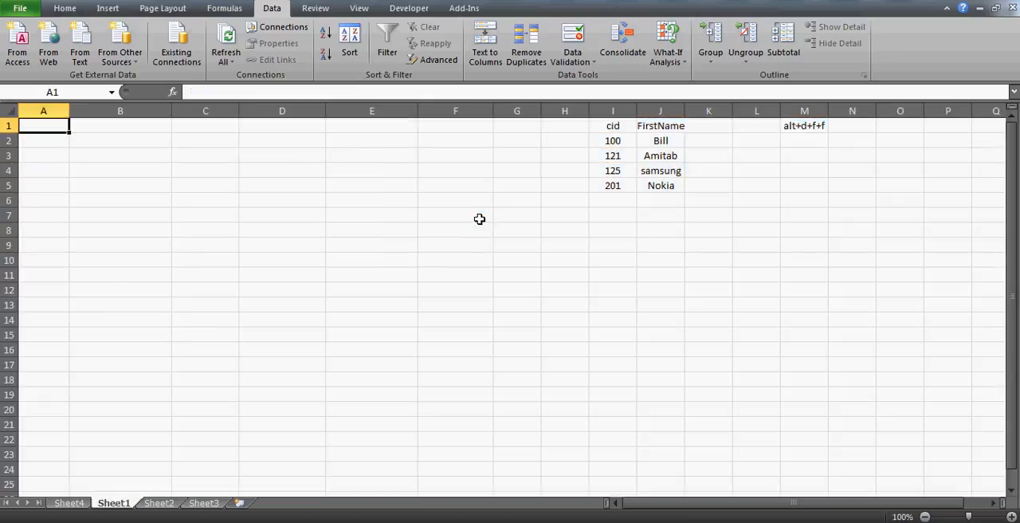
# - Switch to the YouTube comments page, copy the sample data from the CID header through the 125 olx row, and return to Excel
pyautogui.hotkey('alt', 'Tab')
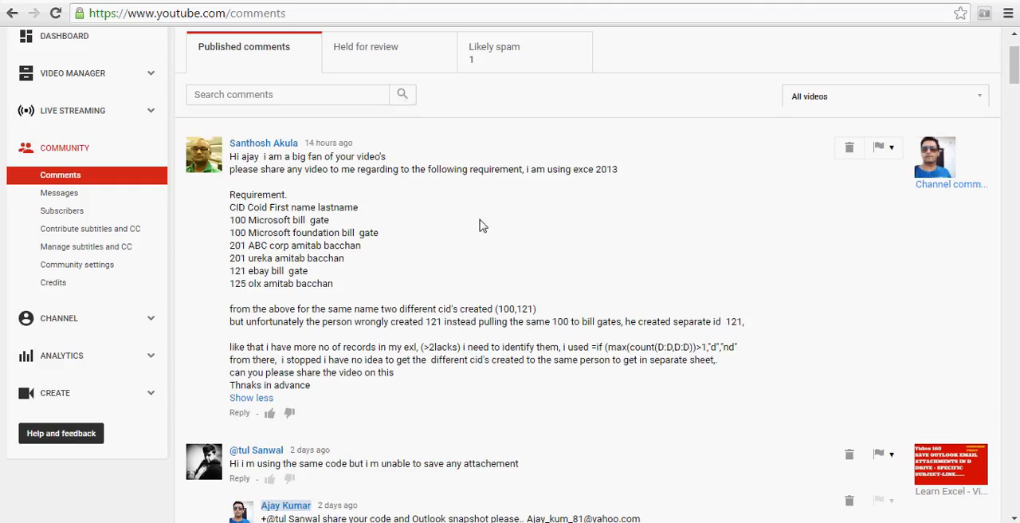
pyautogui.doubleClick(235, 208)
pyautogui.keyDown('shift'); pyautogui.click(334, 286); pyautogui.keyUp('shift')
pyautogui.click(334, 285)
pyautogui.keyDown('shift'); pyautogui.click(333, 285); pyautogui.keyUp('shift')
pyautogui.hotkey('ctrl', 'c')
pyautogui.hotkey('alt', 'Tab')
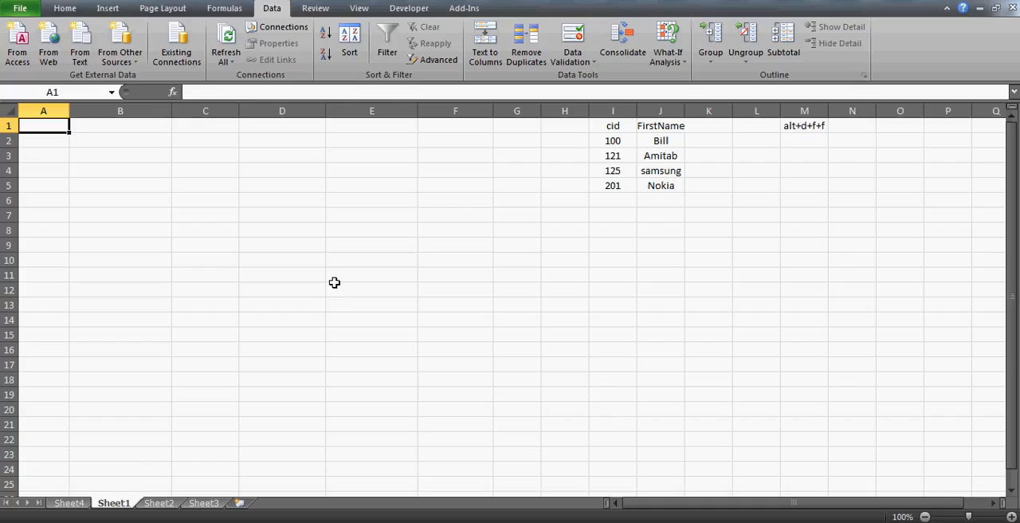
# - Paste the copied sample data into Sheet1 at A1 as Text using Paste Special
pyautogui.hotkey('alt', 'e')
pyautogui.press('s')
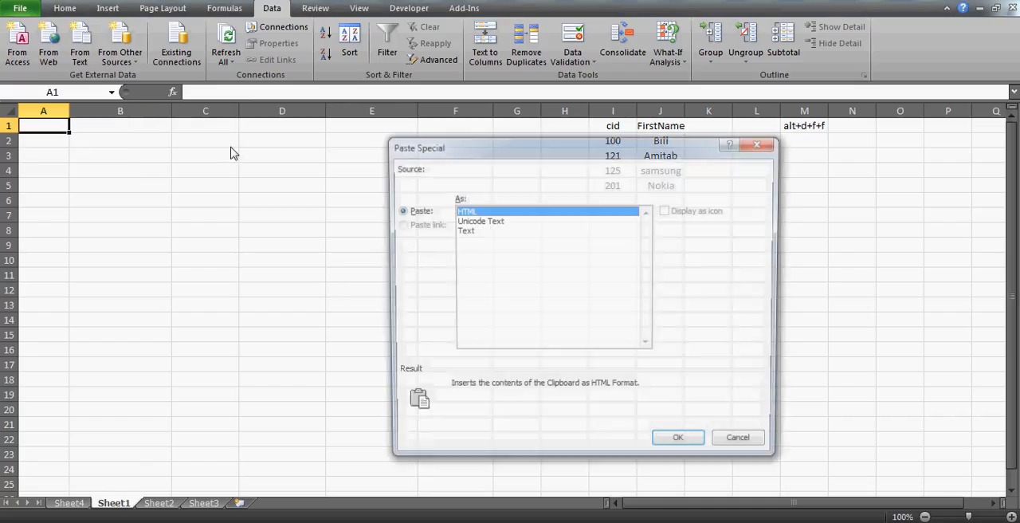
pyautogui.click(464, 232)
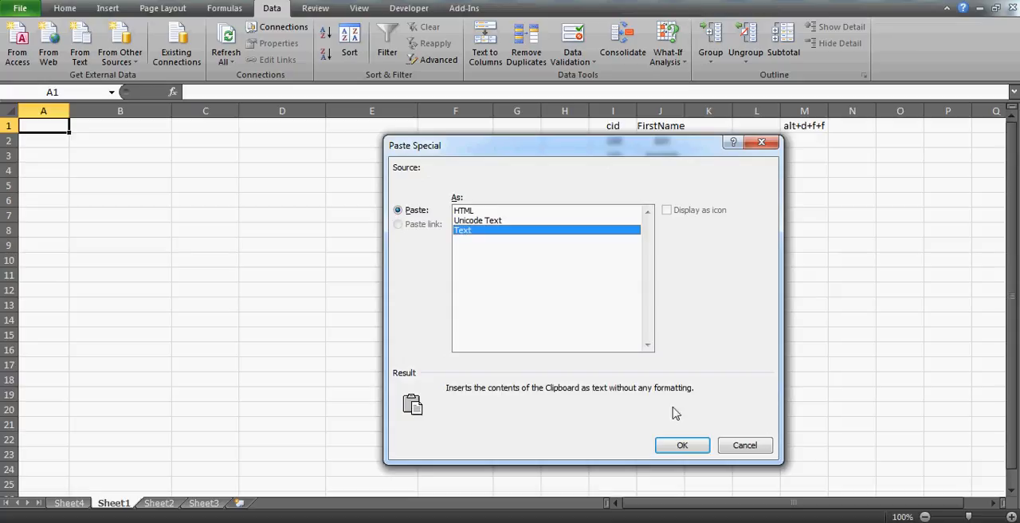
pyautogui.click(677, 445)
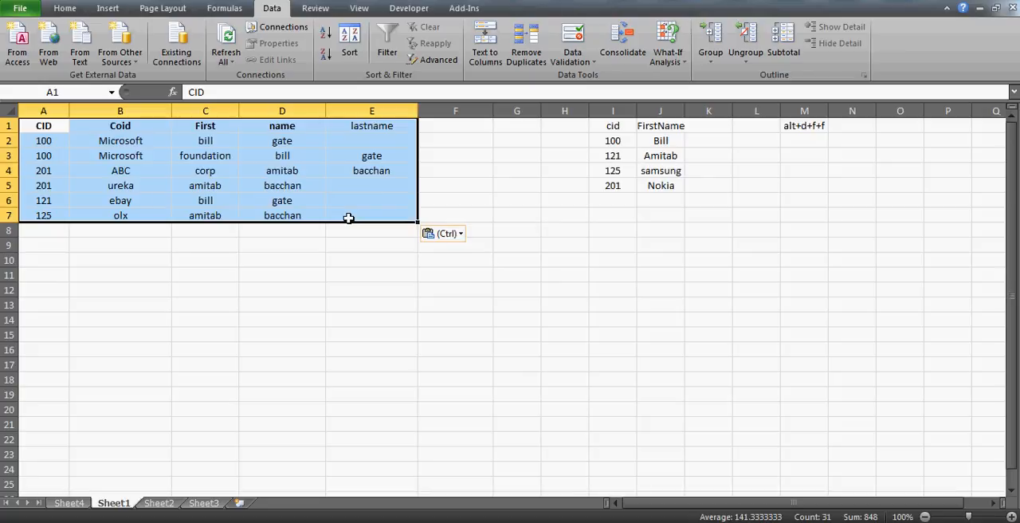
# - Examine how the pasted headings and rows are split across columns C to E
pyautogui.click(201, 155)
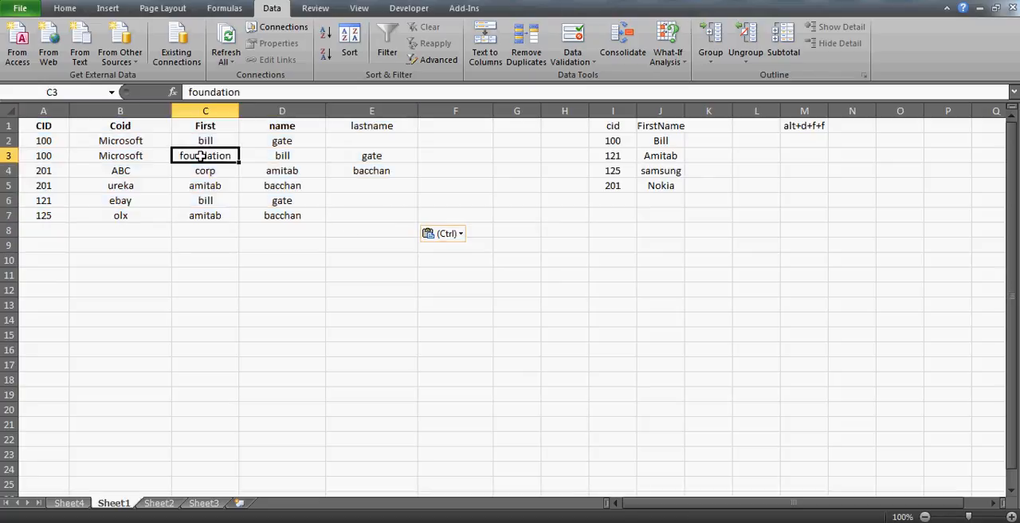
pyautogui.press('Up')
pyautogui.press('Up')
pyautogui.press('Right')
pyautogui.press('Right')
pyautogui.press('Right')
pyautogui.press('Left')
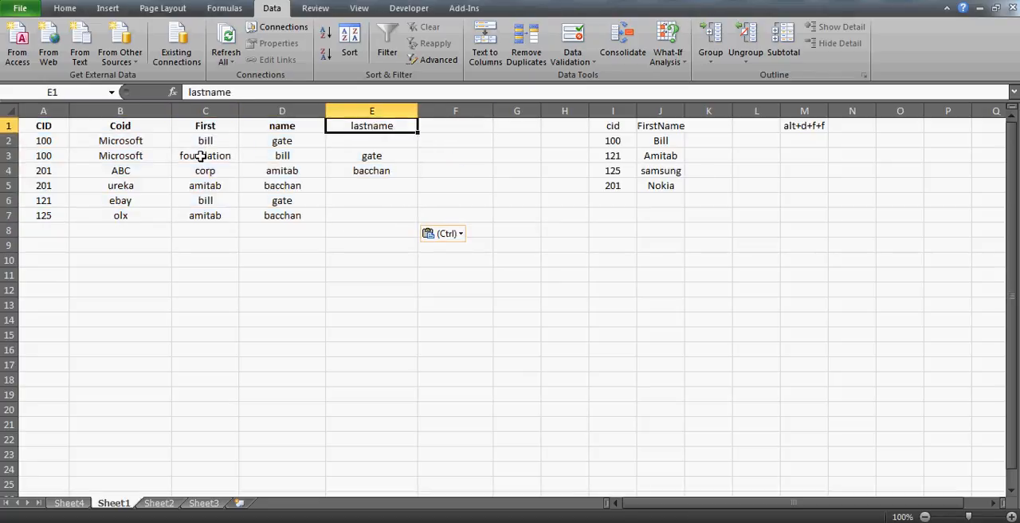
pyautogui.press('Down')
pyautogui.press('Left')
pyautogui.press('Left')
# - Clear the contents of column E, including the lastname heading
pyautogui.press('Right')
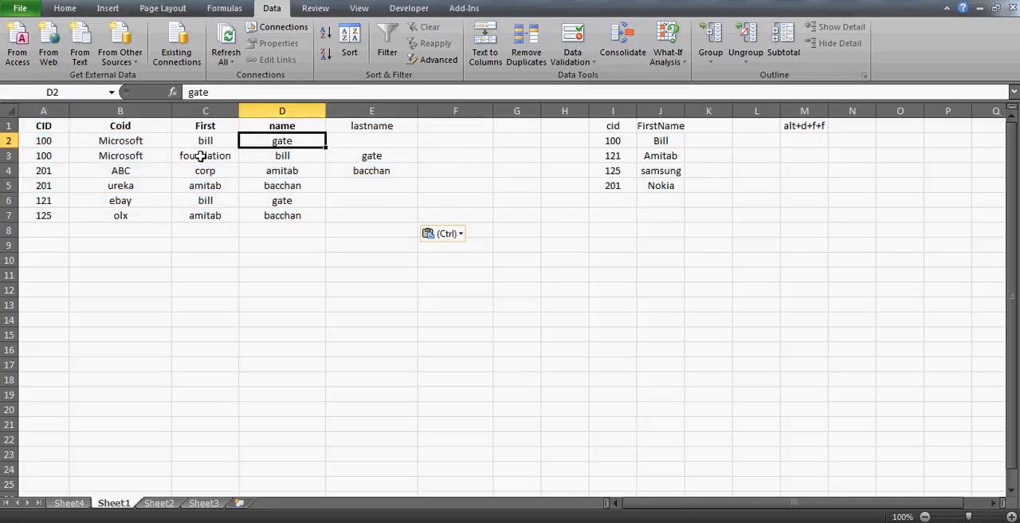
pyautogui.press('Up')
pyautogui.press('Right')
pyautogui.press('Down')
pyautogui.hotkey('ctrl', 'space')
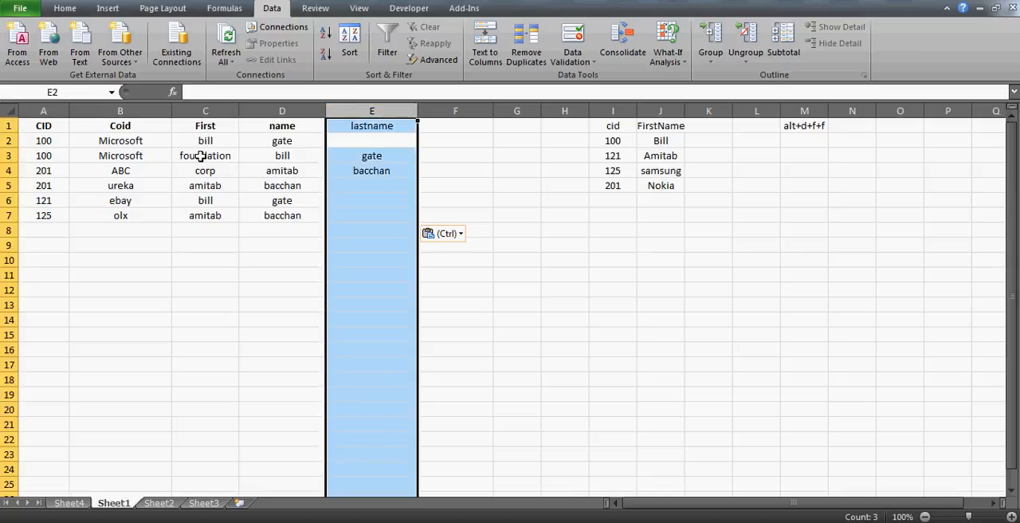
# - Enter the heading CHECKING in E1, next to the customer table in A1:D7
pyautogui.press('Left')
pyautogui.press('Left')
pyautogui.press('Left')
pyautogui.hotkey('ctrl', 'Home')
pyautogui.hotkey('ctrl', 'shift', 'Right')
pyautogui.hotkey('ctrl', 'shift', 'Down')
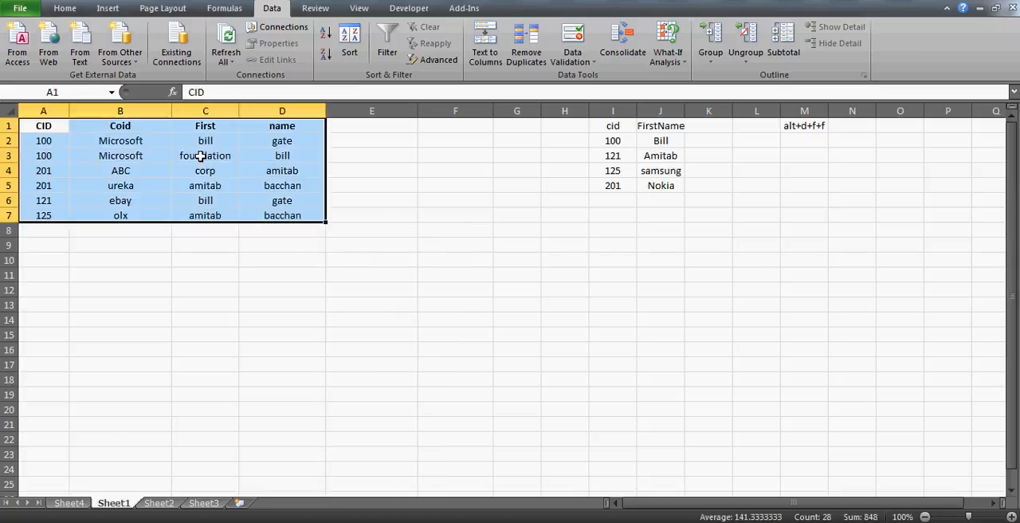
pyautogui.press('Right')
pyautogui.press('Right')
pyautogui.press('Right')
pyautogui.press('Right')
pyautogui.write('CHECKIN')
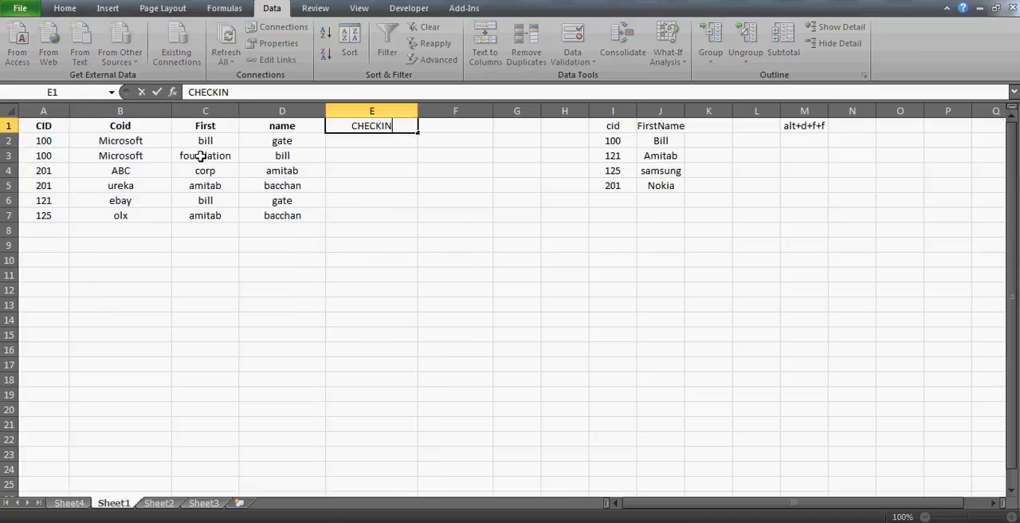
pyautogui.write('G')
pyautogui.press('Return')
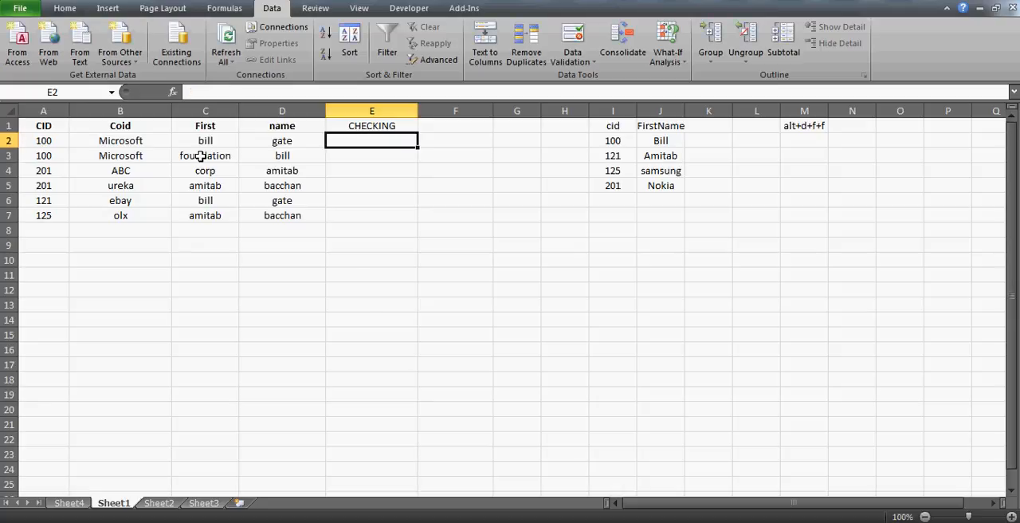
# - Look up the CID's first name in E2 with =VLOOKUP(A2,I:J,2,0)
pyautogui.write('=VLOOKUP(')
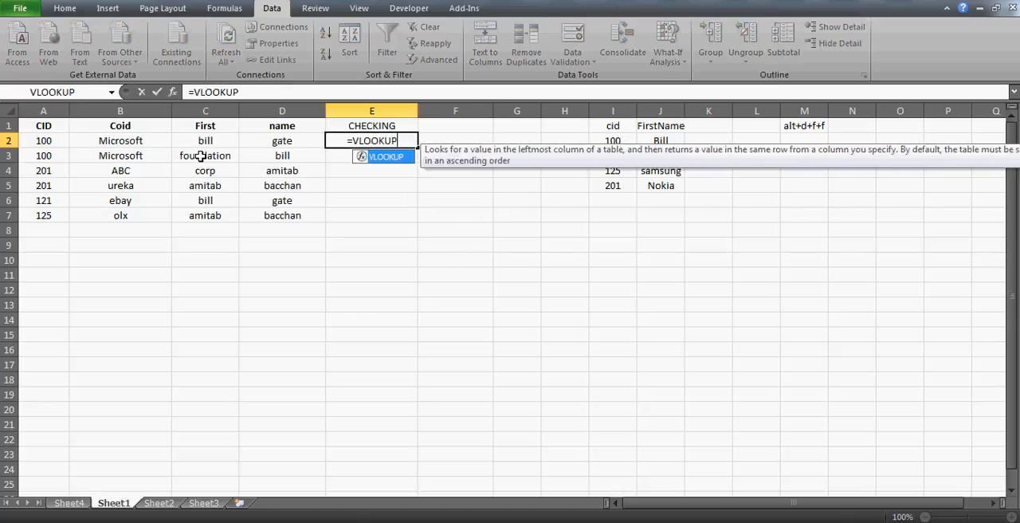
pyautogui.press('Left')
pyautogui.press('Left')
pyautogui.press('Left')
pyautogui.press('Left')
pyautogui.write(',')
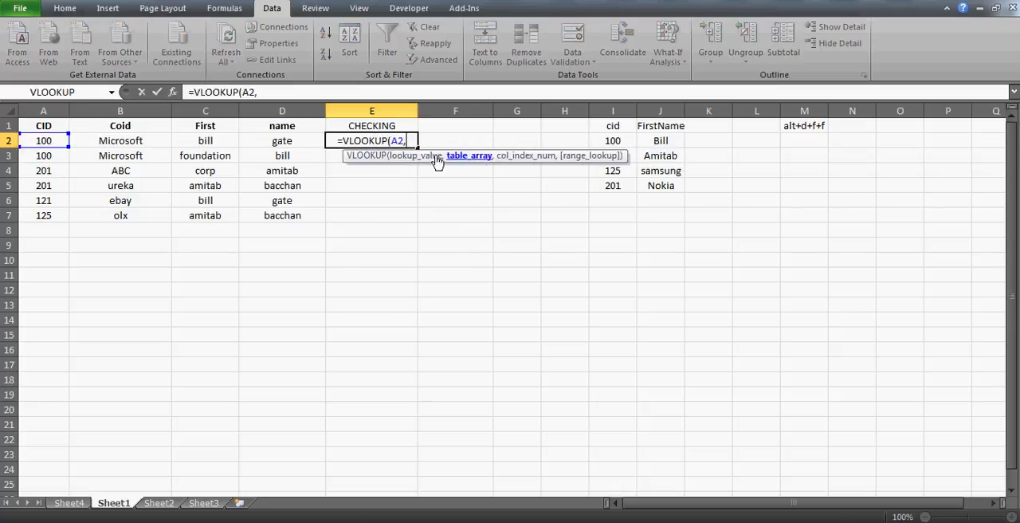
pyautogui.click(608, 125)
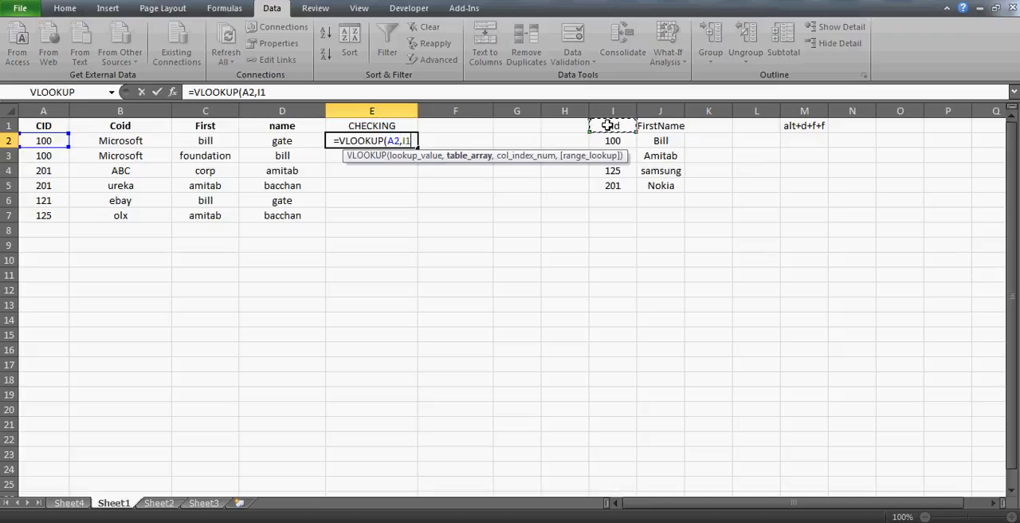
pyautogui.hotkey('ctrl', 'space')
pyautogui.hotkey('shift', 'Right')
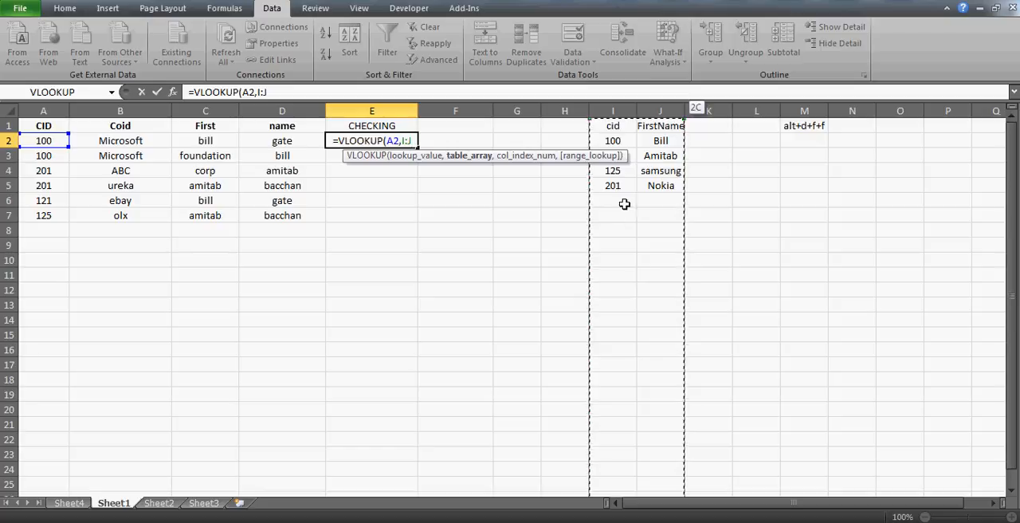
pyautogui.write(',2,0)')
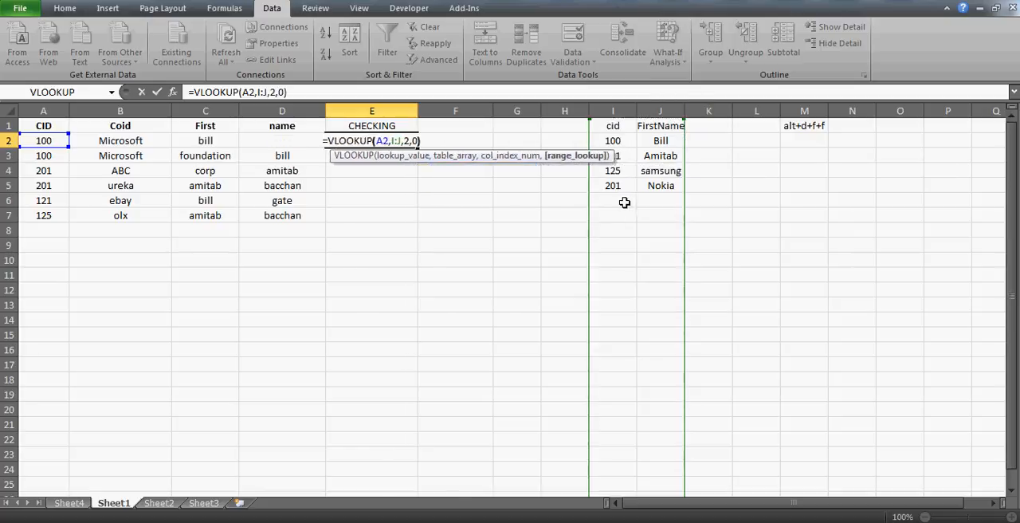
pyautogui.hotkey('ctrl', 'Return')
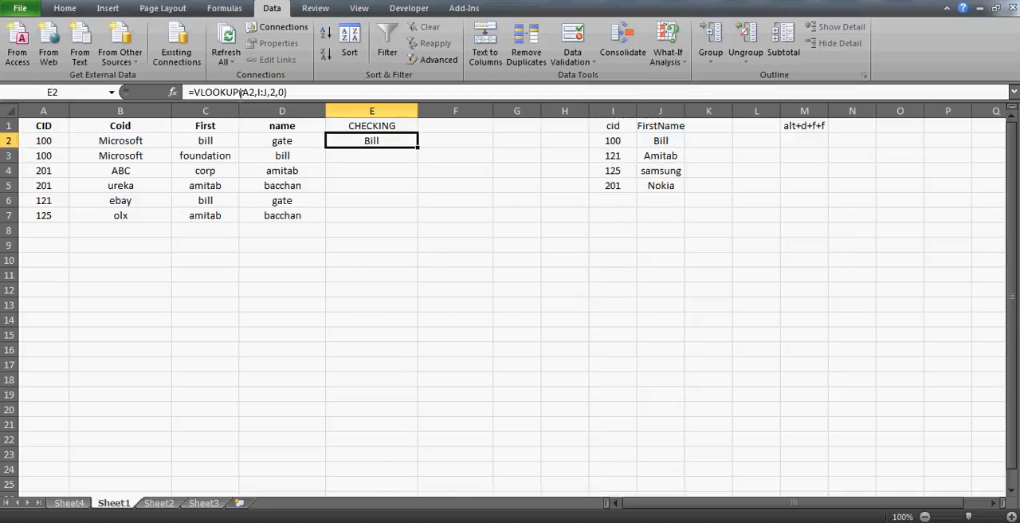
# - Wrap the E2 lookup in an IF that compares it with C2 and returns C2 when they match
pyautogui.click(193, 91)
pyautogui.write('O')
pyautogui.press('BackSpace')
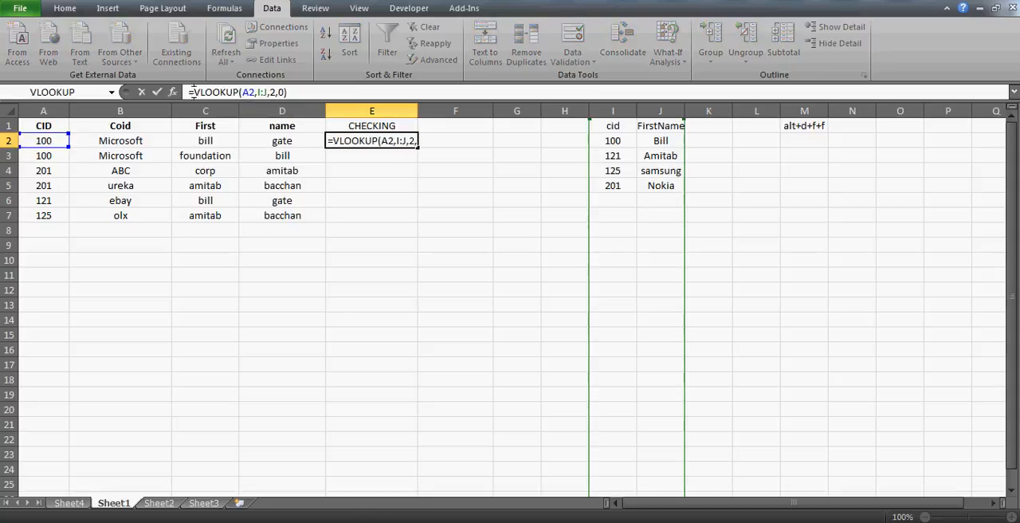
pyautogui.write('IF(')
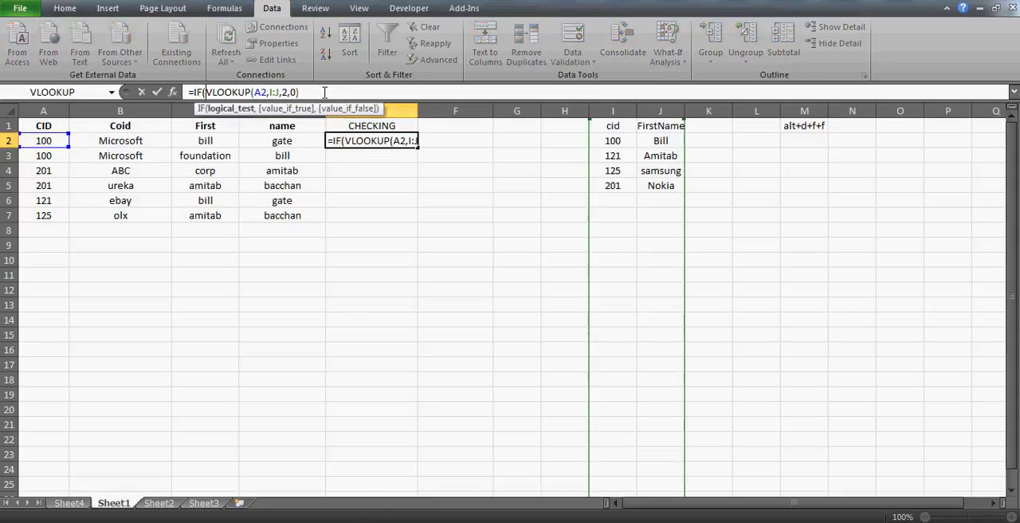
pyautogui.write('=')
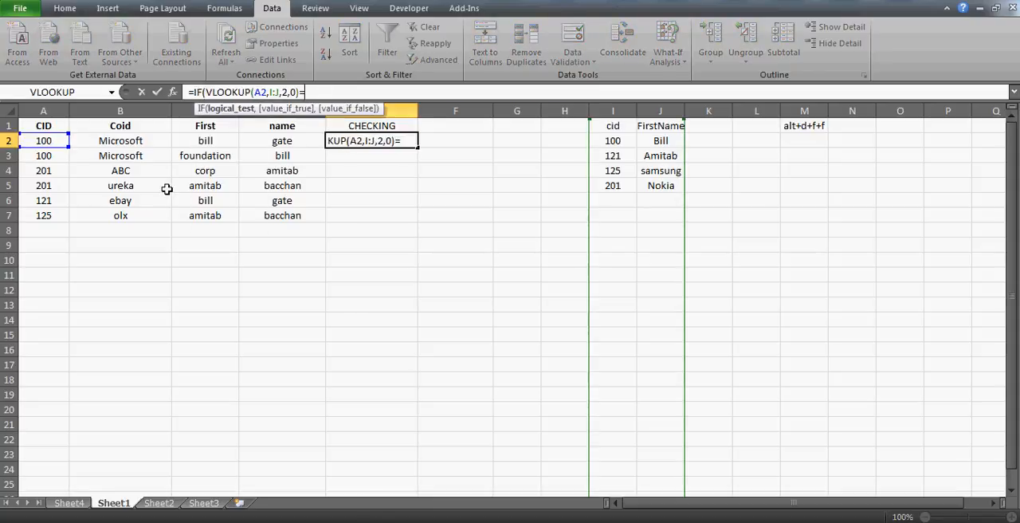
pyautogui.click(204, 141)
pyautogui.write(',')
pyautogui.click(209, 141)
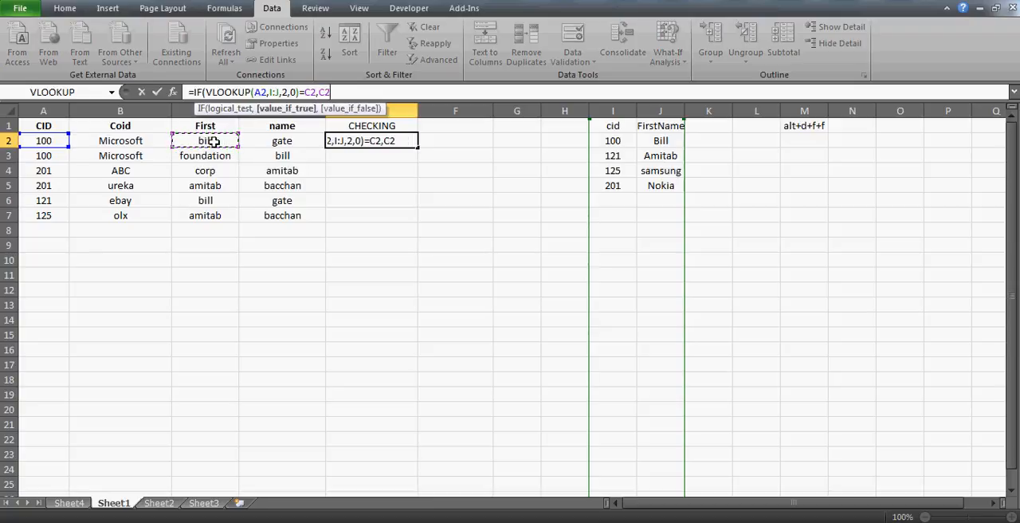
pyautogui.write(',')
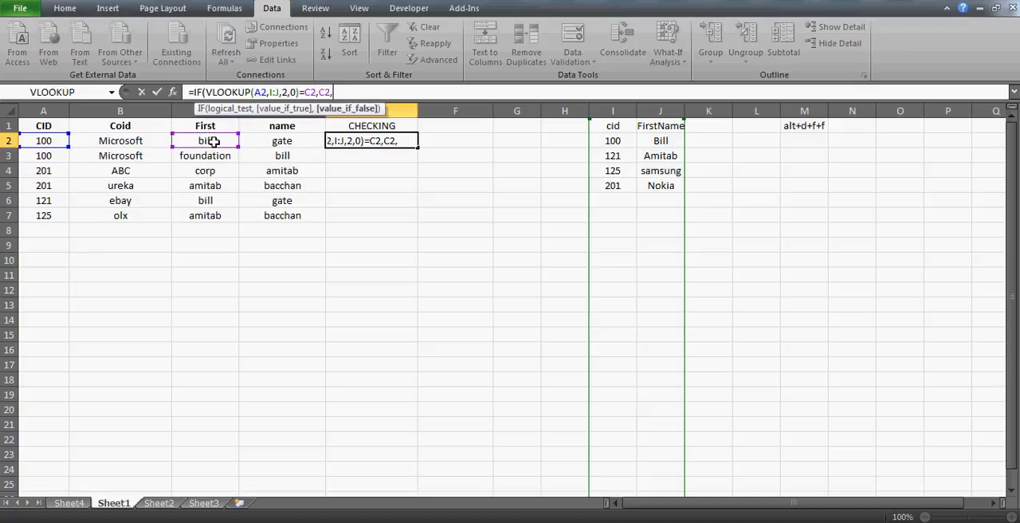
# - Reuse VLOOKUP(A2,I:J,2,0)=C2 as the false value of the IF in E2 and close the formula
pyautogui.click(207, 93)
pyautogui.keyDown('shift'); pyautogui.click(299, 93); pyautogui.keyUp('shift')
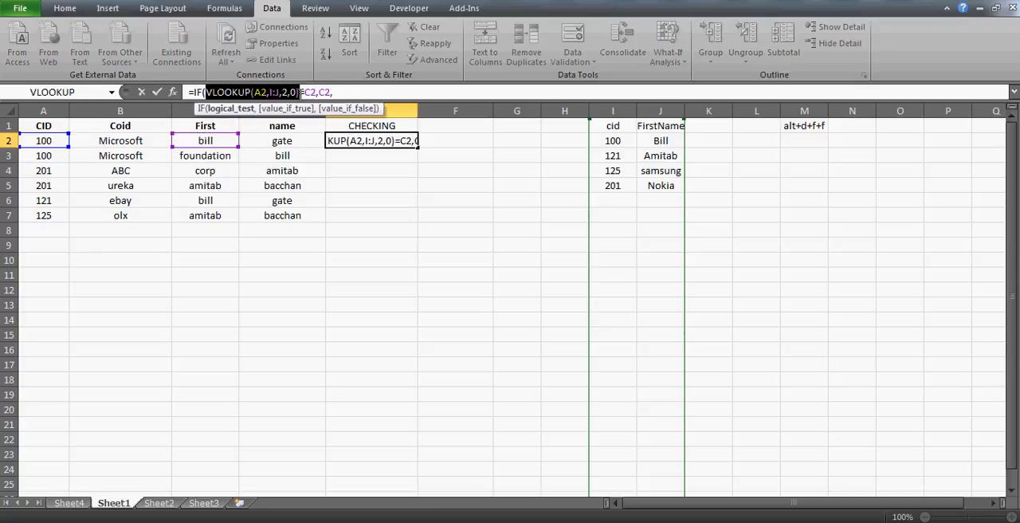
pyautogui.keyDown('shift'); pyautogui.click(315, 93); pyautogui.keyUp('shift')
pyautogui.hotkey('ctrl', 'c')
pyautogui.click(368, 92)
pyautogui.hotkey('ctrl', 'v')
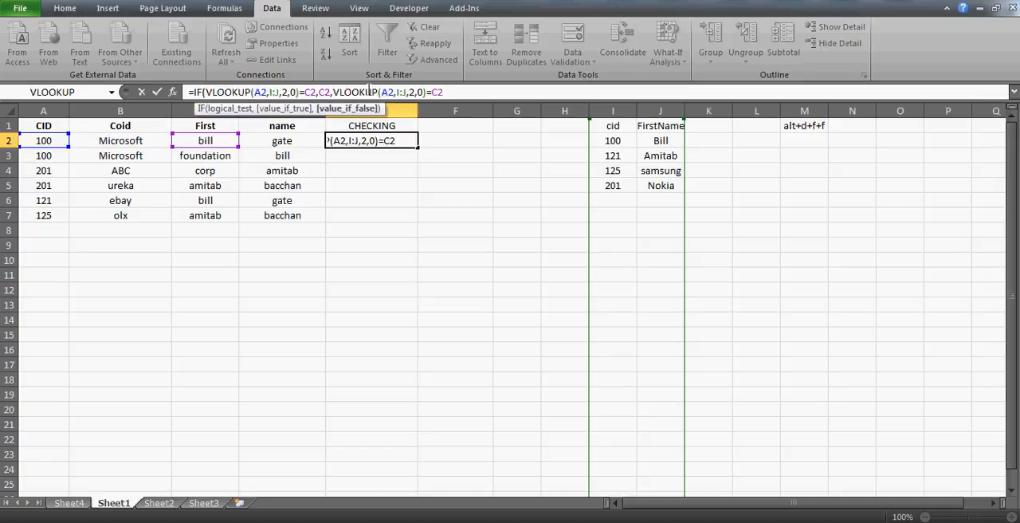
pyautogui.write(')')
pyautogui.press('Return')
pyautogui.press('Up')
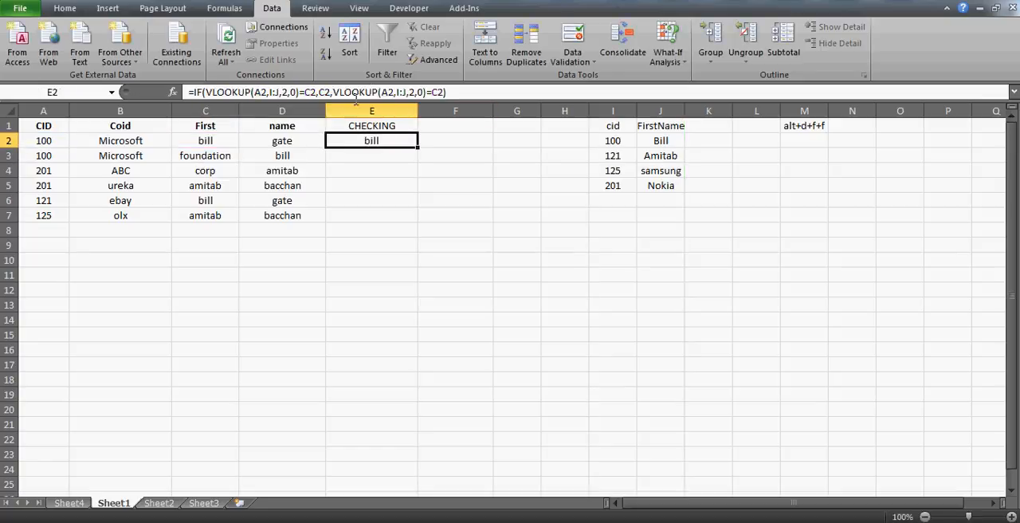
# - Try filling the E2 formula down to E7 and inspect the copied formula in E3
pyautogui.doubleClick(417, 149)
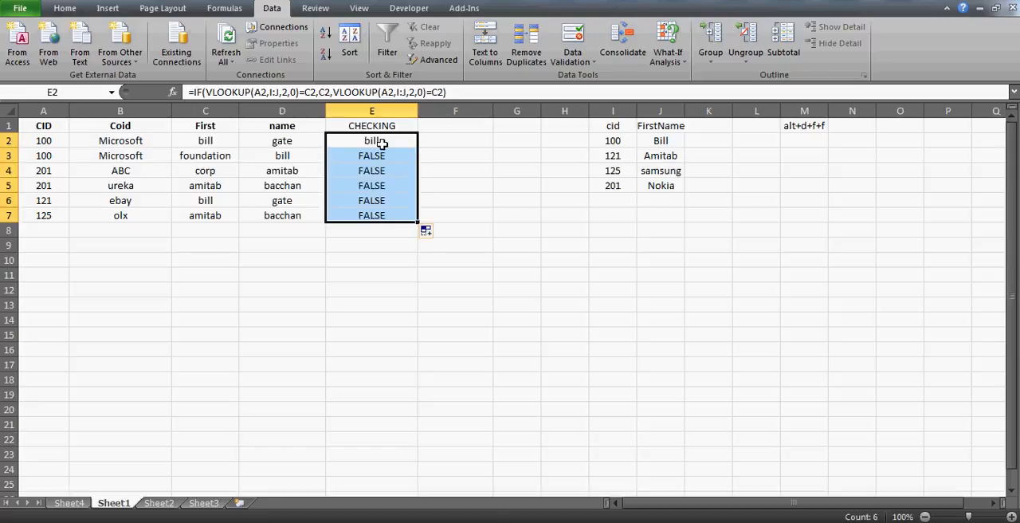
pyautogui.click(382, 155)
pyautogui.doubleClick(382, 155)
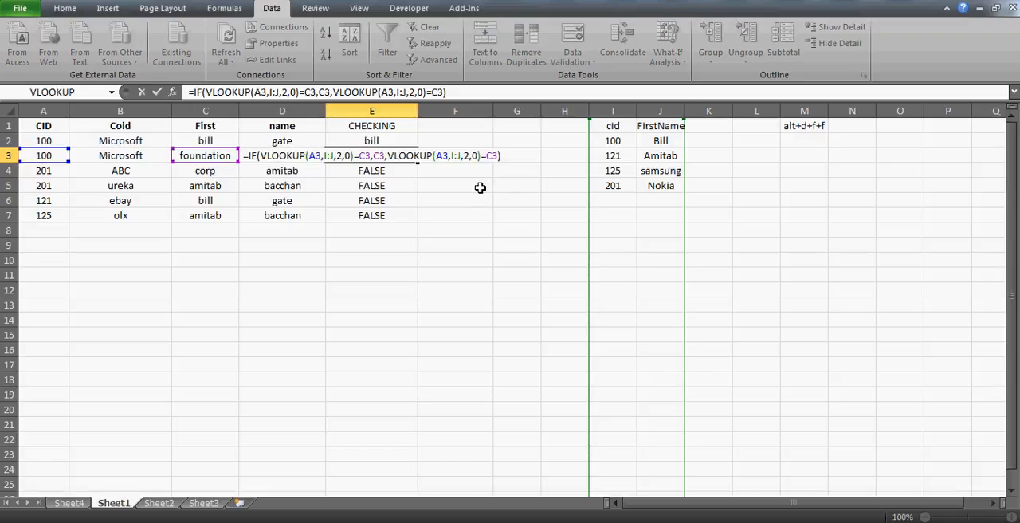
pyautogui.press('Escape')
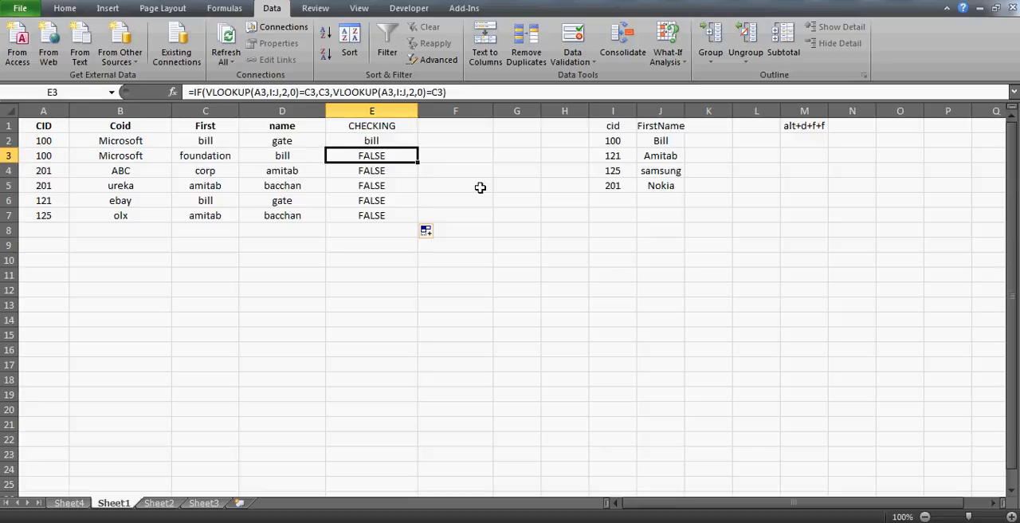
# - Clear the copied formulas from E3:E7
pyautogui.hotkey('ctrl', 'shift', 'Down')
pyautogui.press('Delete')
pyautogui.press('Up')
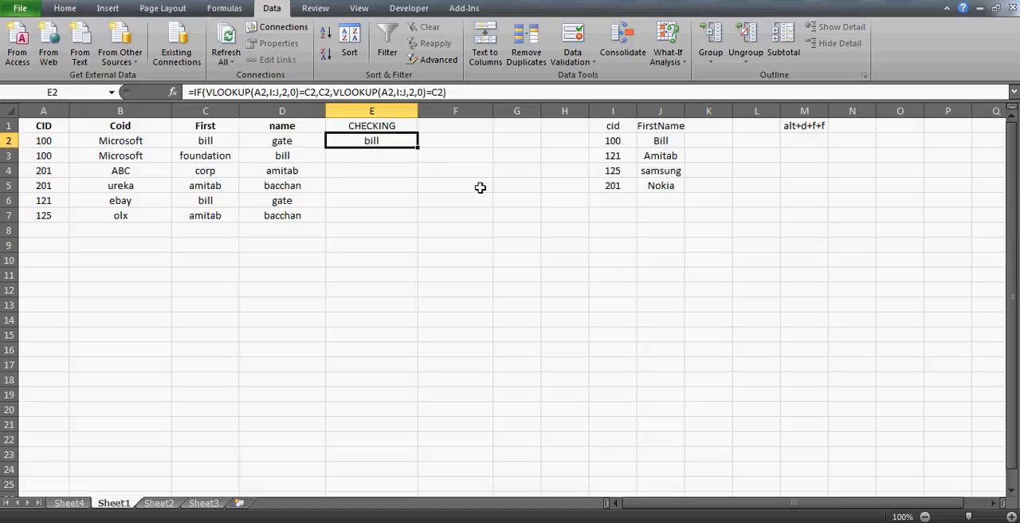
# - Correct the E2 formula to =IF(VLOOKUP(A2,I:J,2,0)=C2,C2,VLOOKUP(A2,I:J,2,0))
pyautogui.click(444, 93)
pyautogui.press('BackSpace')
pyautogui.press('BackSpace')
pyautogui.press('BackSpace')
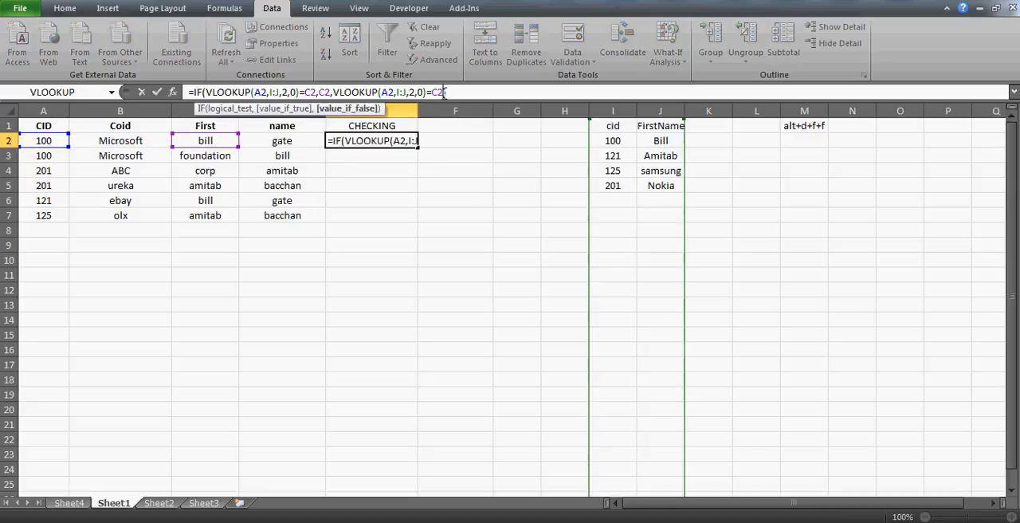
pyautogui.write(')')
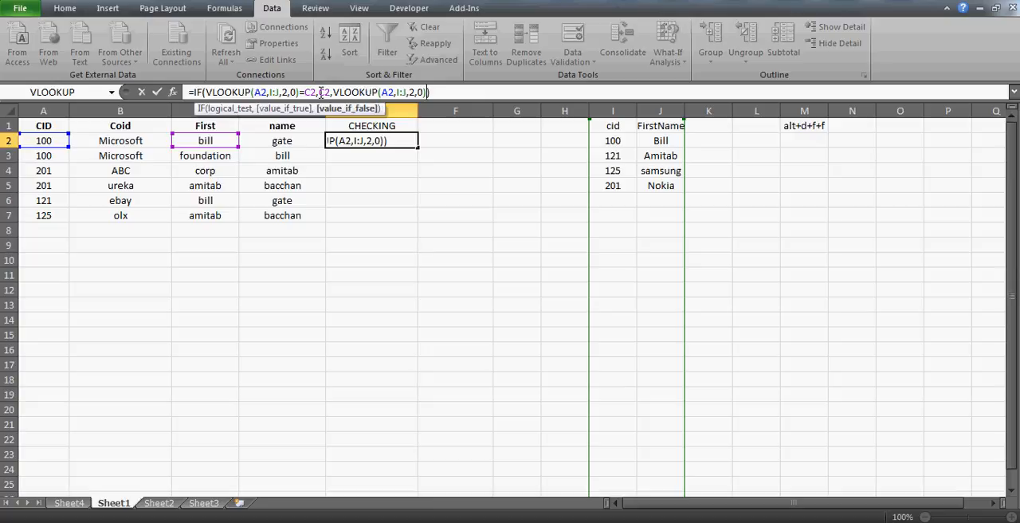
pyautogui.click(321, 92)
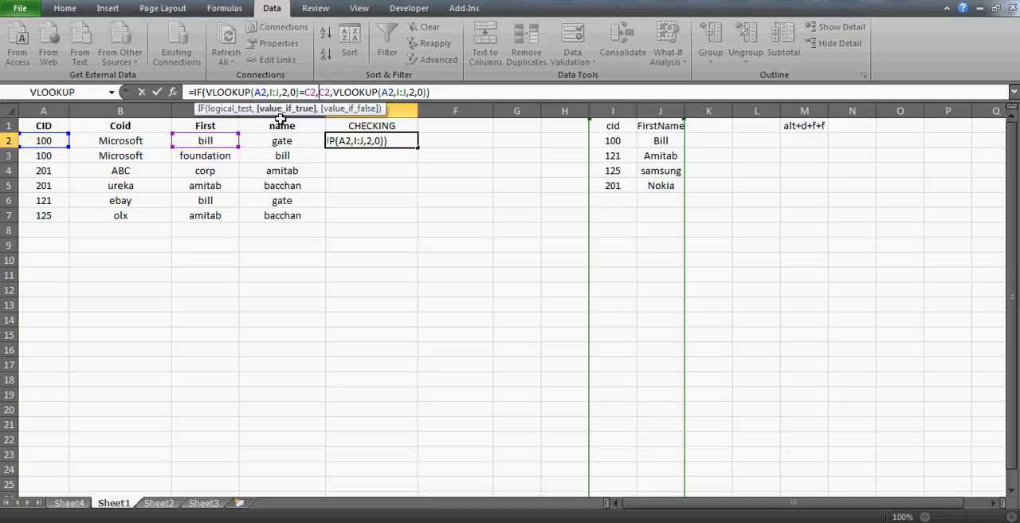
pyautogui.press('Return')
# - Fill the corrected E2 formula down the CHECKING column through E7
pyautogui.press('Left')
pyautogui.hotkey('ctrl', 'Down')
pyautogui.press('Right')
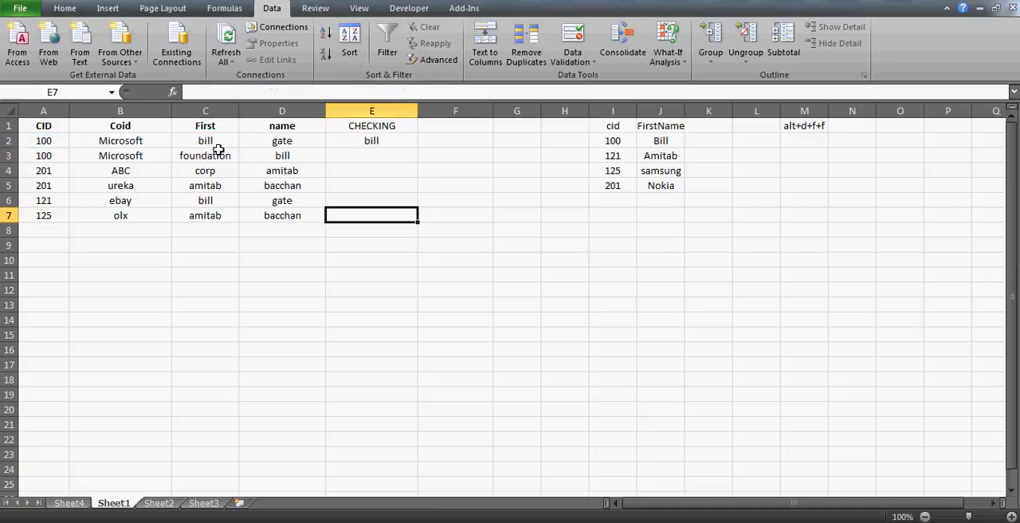
pyautogui.hotkey('ctrl', 'shift', 'Up')
pyautogui.hotkey('ctrl', 'd')
pyautogui.hotkey('ctrl', 'shift', 'Down')
pyautogui.press('Up')
pyautogui.press('Up')
pyautogui.press('Up')
pyautogui.press('Up')
pyautogui.press('Up')
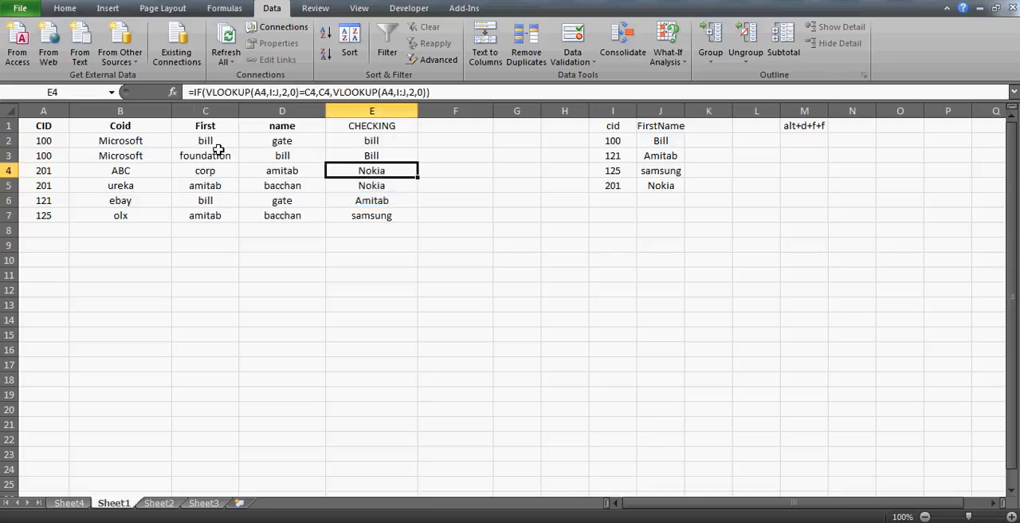
pyautogui.hotkey('ctrl', 'shift', 'Down')
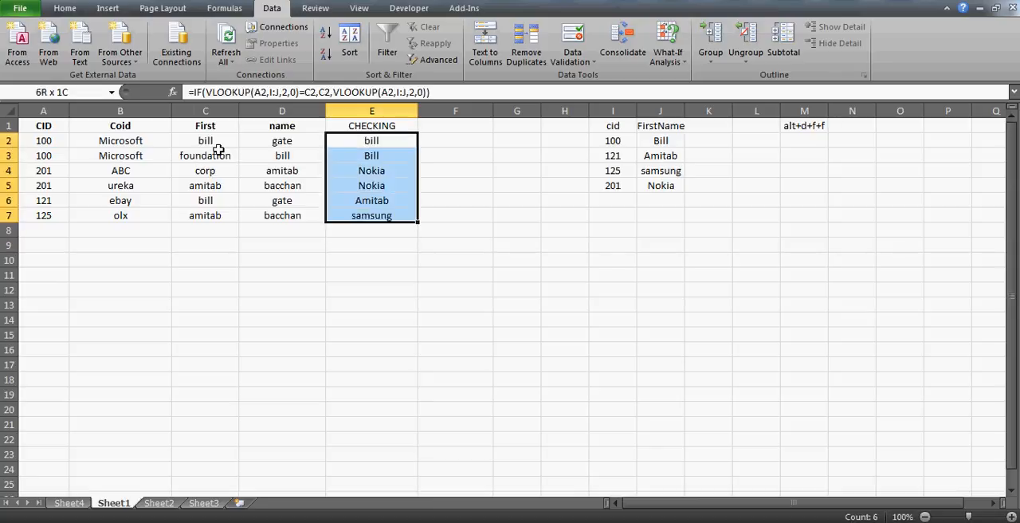
pyautogui.hotkey('ctrl', 'c')
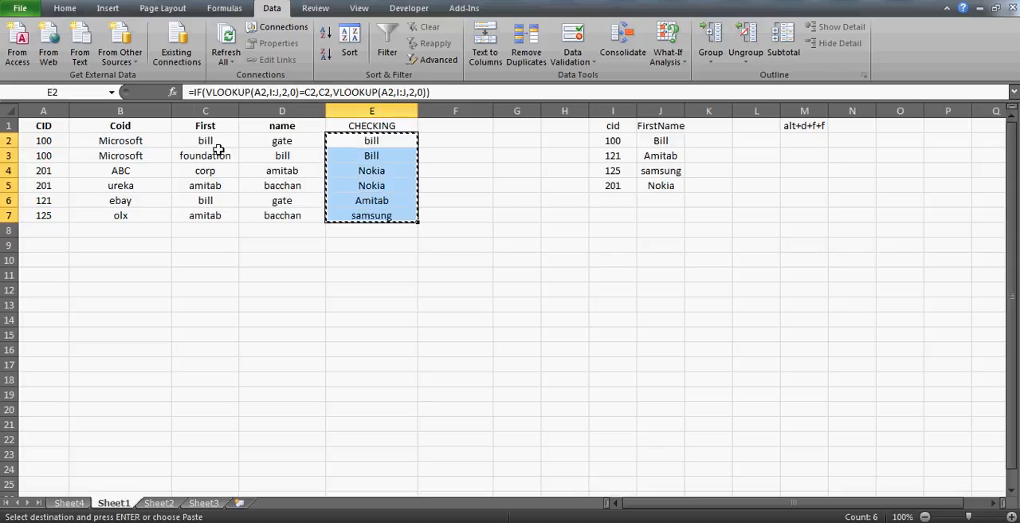
pyautogui.press('Left')
pyautogui.press('Left')
pyautogui.press('Left')
pyautogui.press('Right')
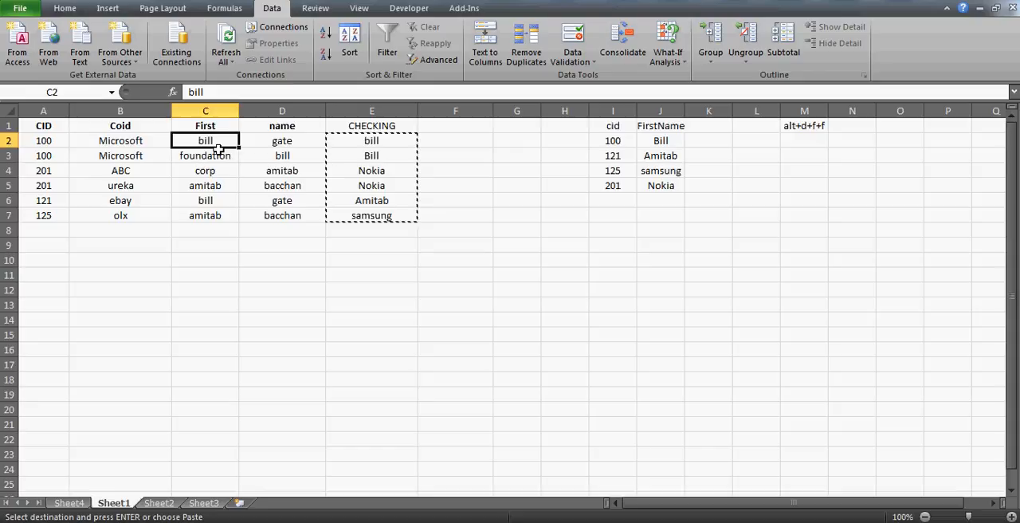
pyautogui.hotkey('alt', 'e')
pyautogui.press('s')
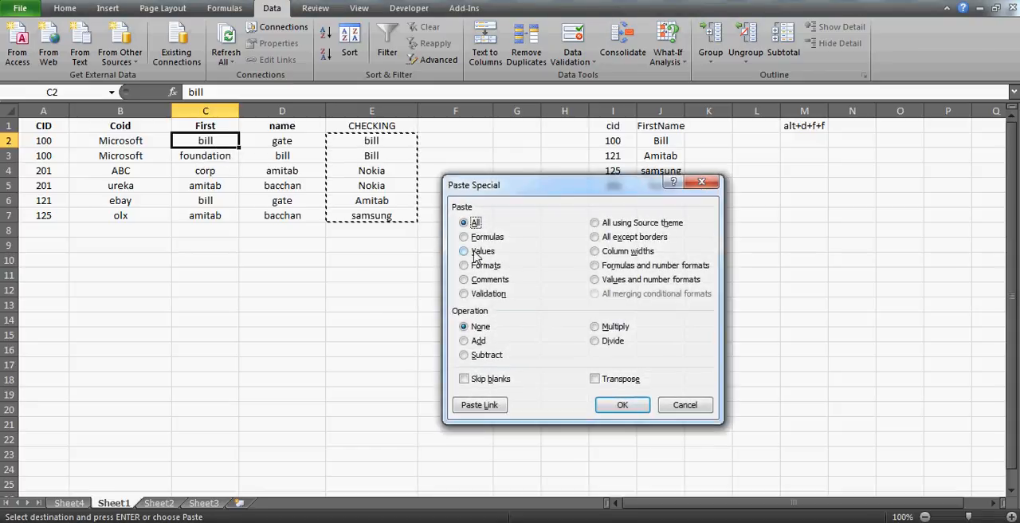
pyautogui.click(675, 404)
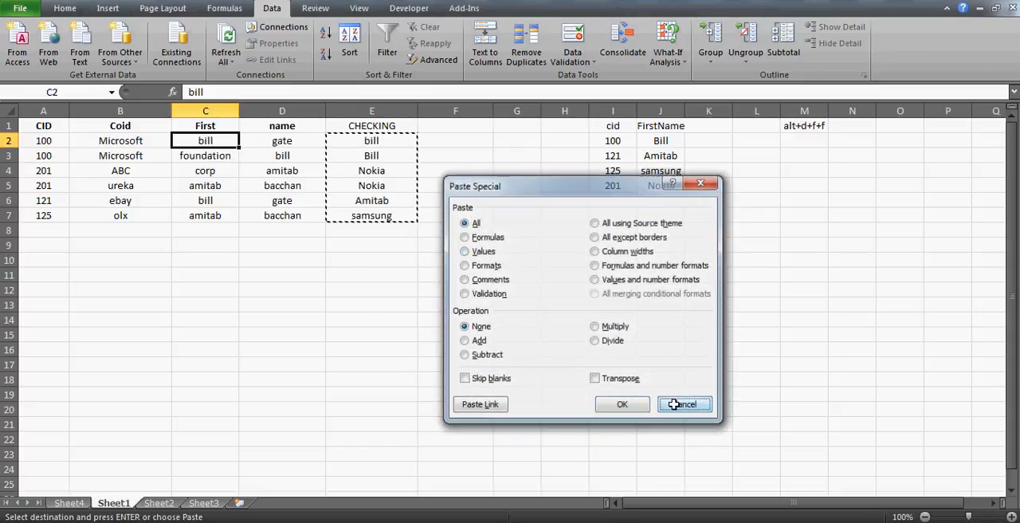
pyautogui.click(375, 111)
pyautogui.click(384, 151)
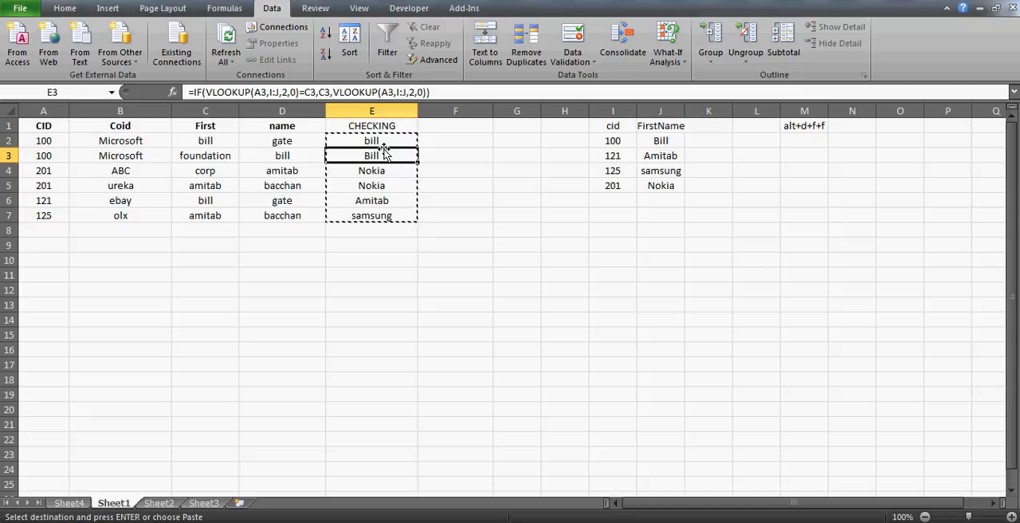
pyautogui.click(373, 126)
pyautogui.press('Escape')
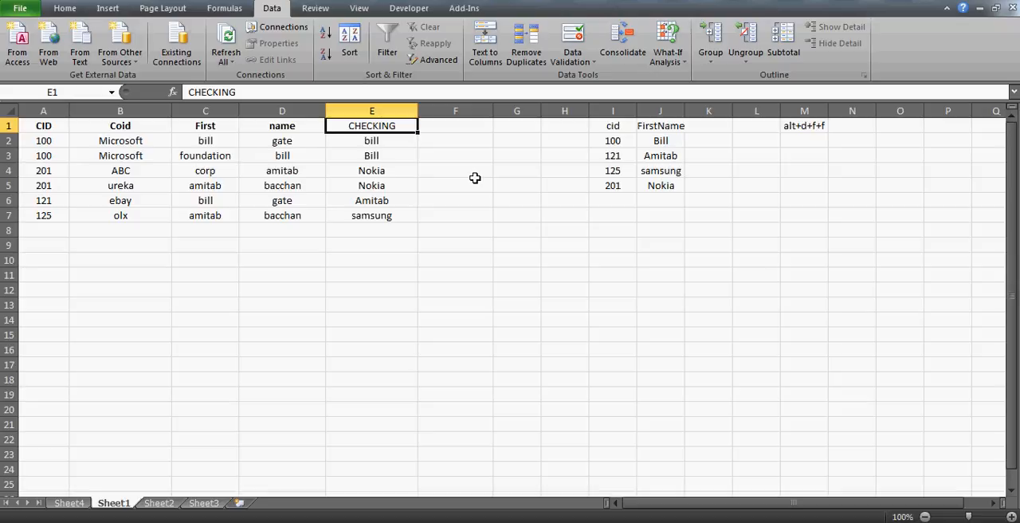
# - Compare the imported columns A:D with the cid and FirstName lookup table, including the row 2 first name
pyautogui.press('Left')
pyautogui.press('Left')
pyautogui.press('Left')
pyautogui.press('Left')
pyautogui.hotkey('shift', 'Right')
pyautogui.hotkey('shift', 'Right')
pyautogui.hotkey('shift', 'Right')
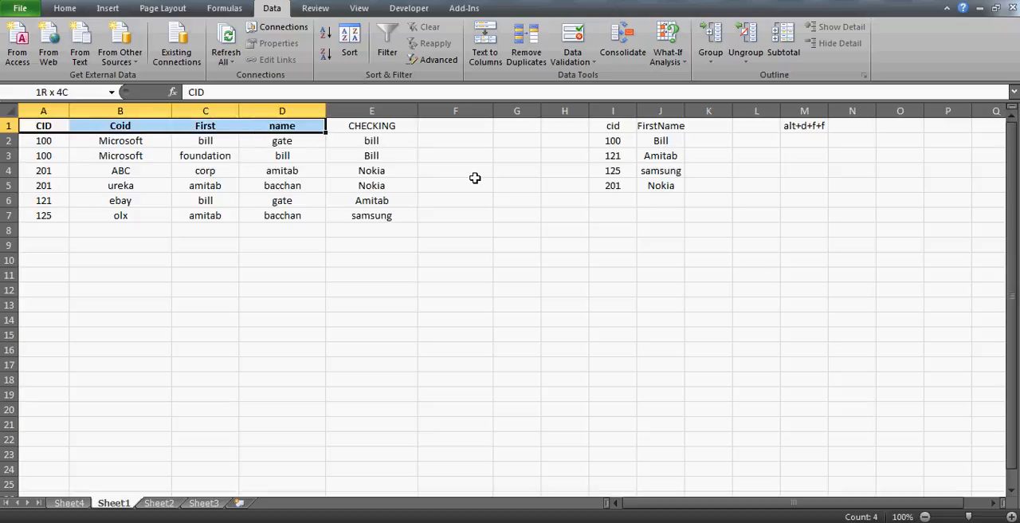
pyautogui.click(611, 126)
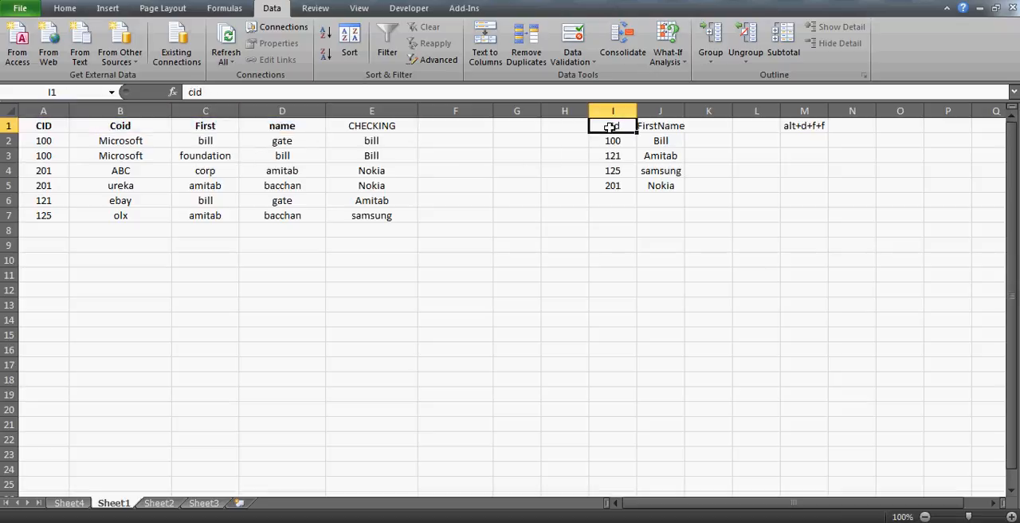
pyautogui.hotkey('ctrl', 'a')
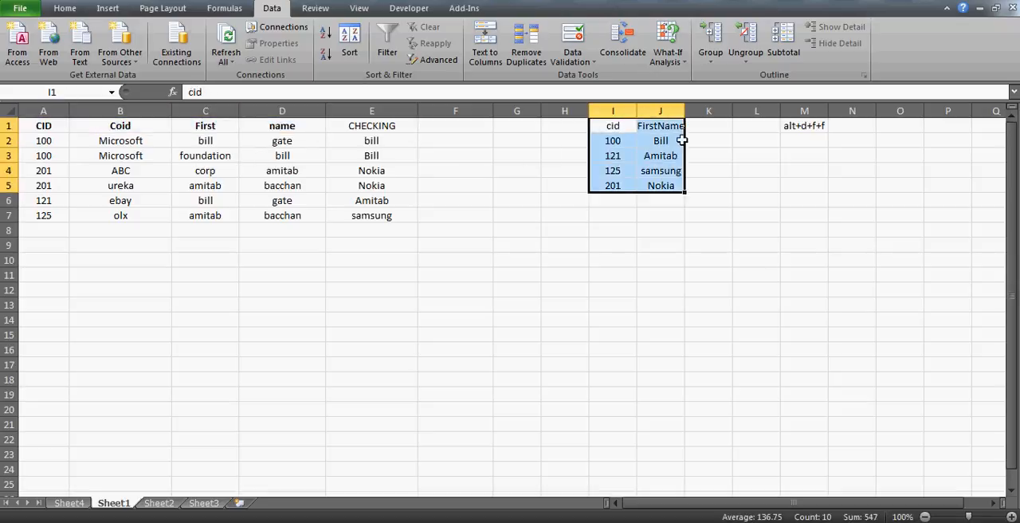
pyautogui.click(381, 142)
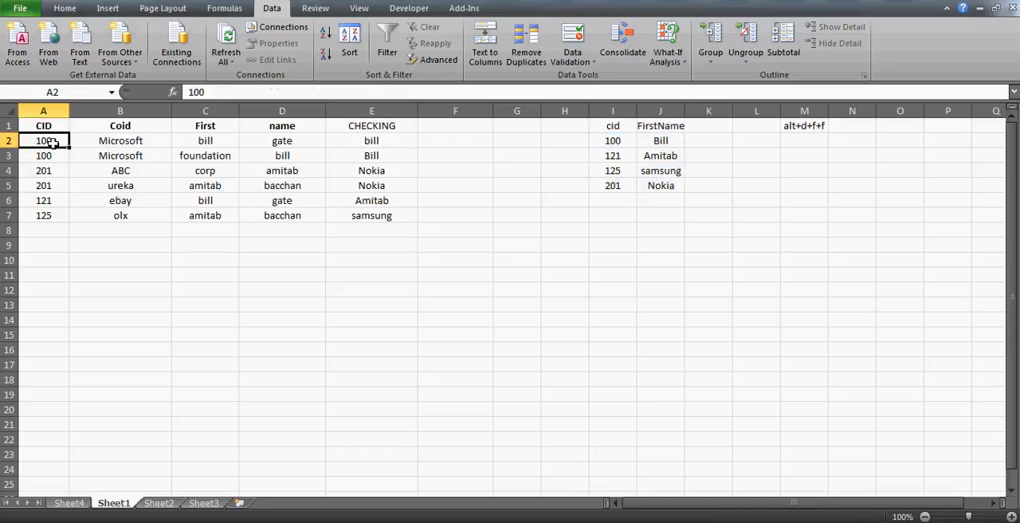
pyautogui.click(618, 126)
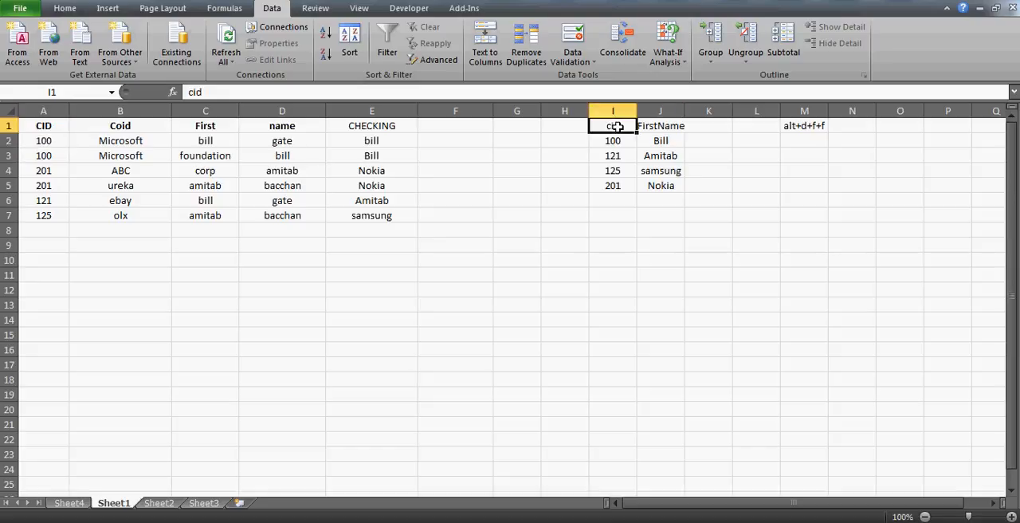
pyautogui.hotkey('ctrl', 'shift', 'Right')
pyautogui.hotkey('ctrl', 'shift', 'Down')
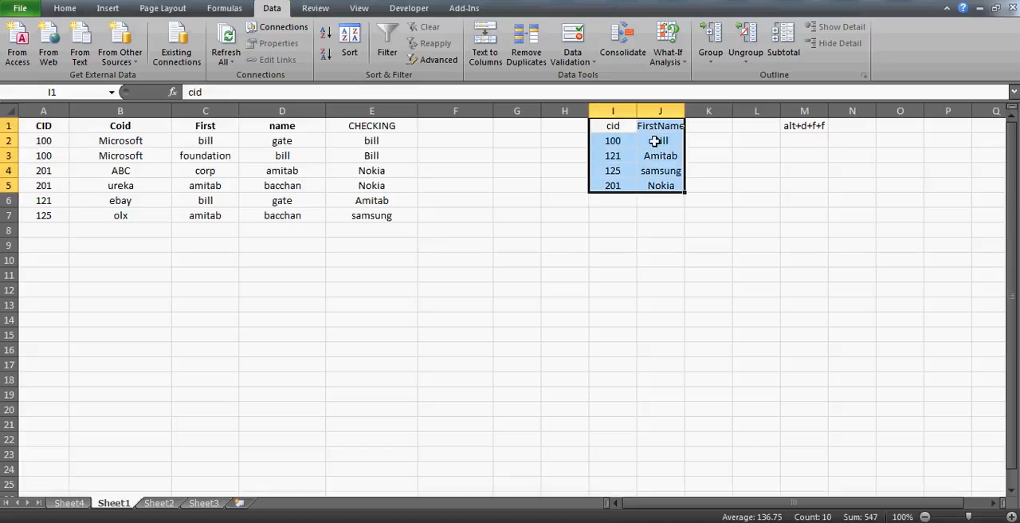
pyautogui.click(654, 141)
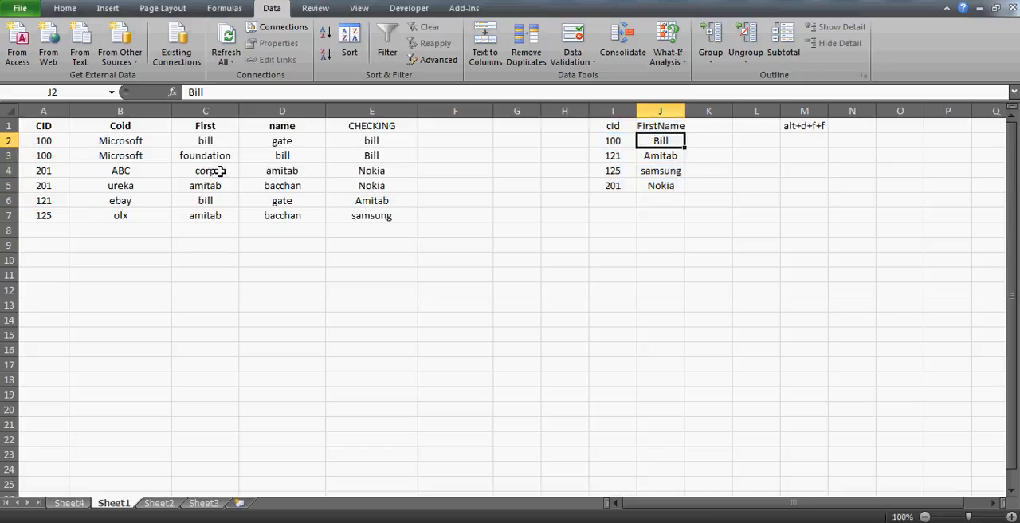
pyautogui.click(193, 141)
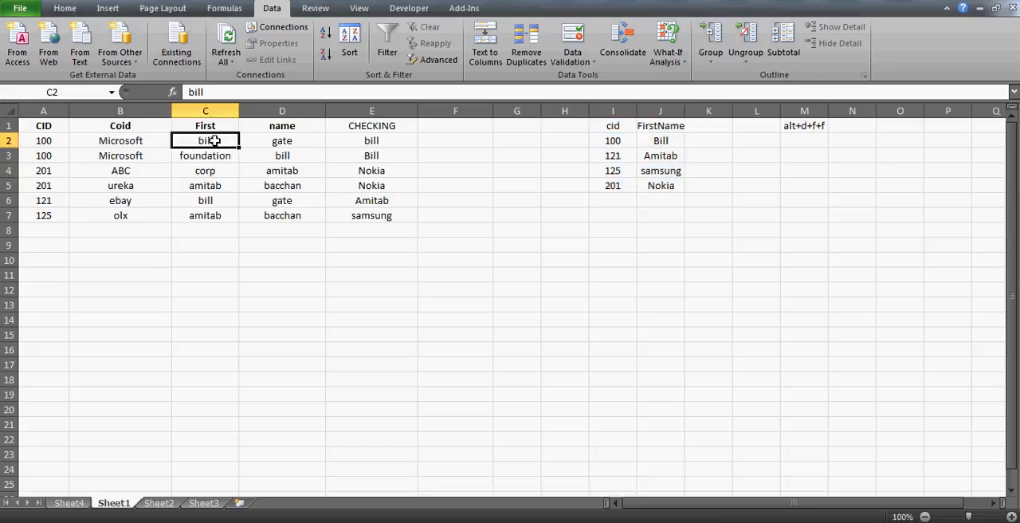
# - Examine the logical test and the value-if-false VLOOKUP in the E2 formula
pyautogui.click(372, 140)
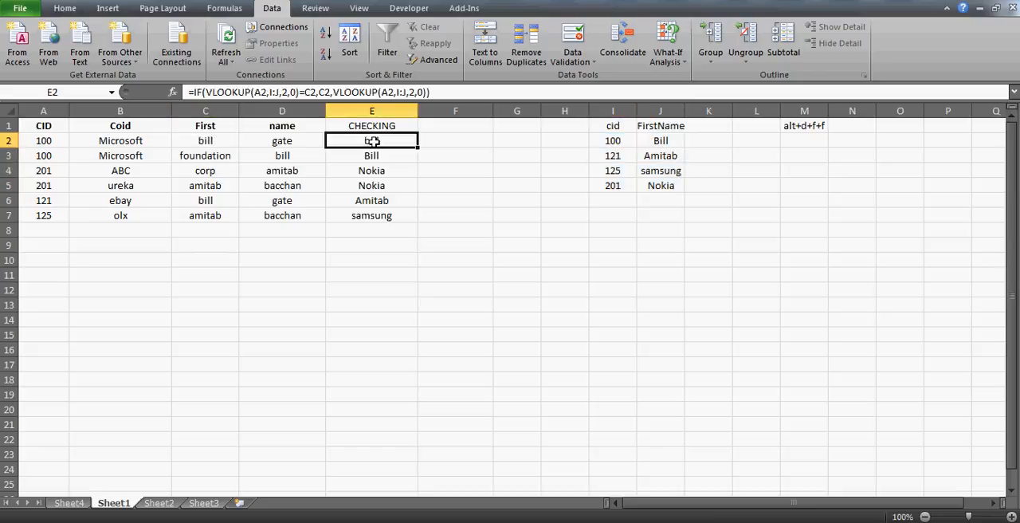
pyautogui.click(330, 92)
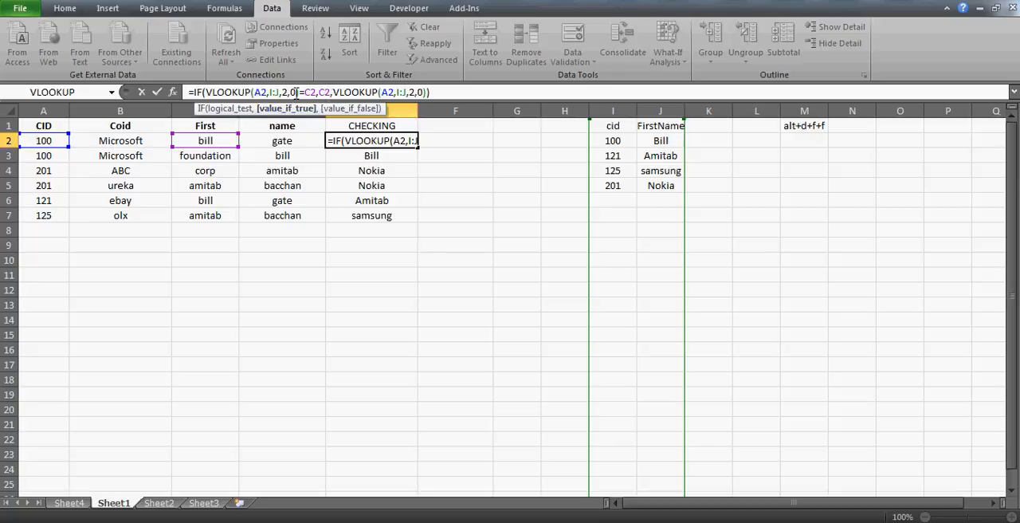
pyautogui.click(317, 93)
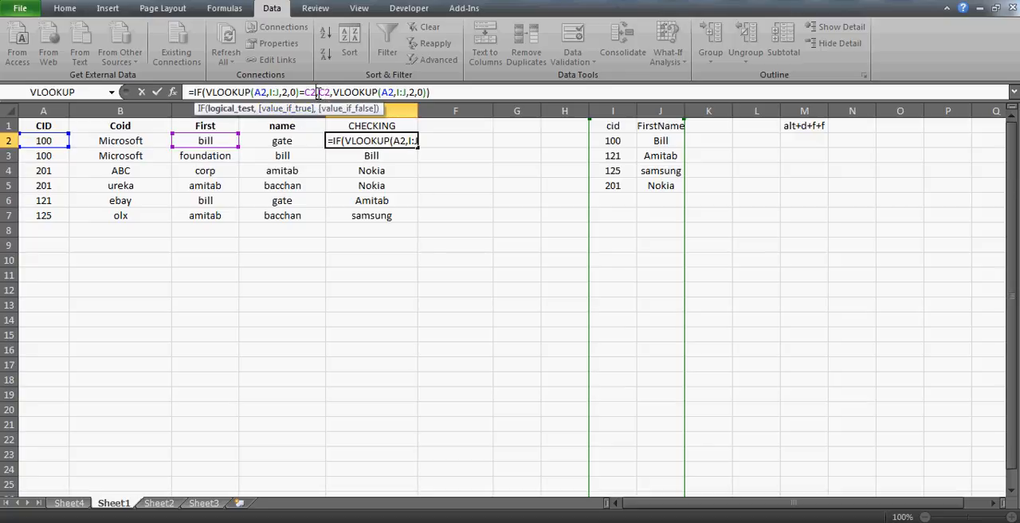
pyautogui.keyDown('shift'); pyautogui.click(206, 93); pyautogui.keyUp('shift')
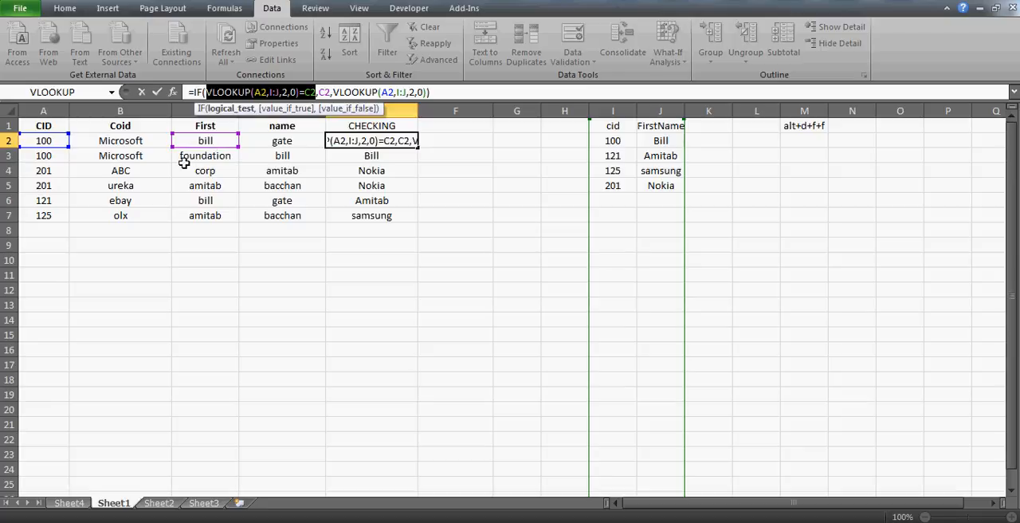
pyautogui.click(338, 92)
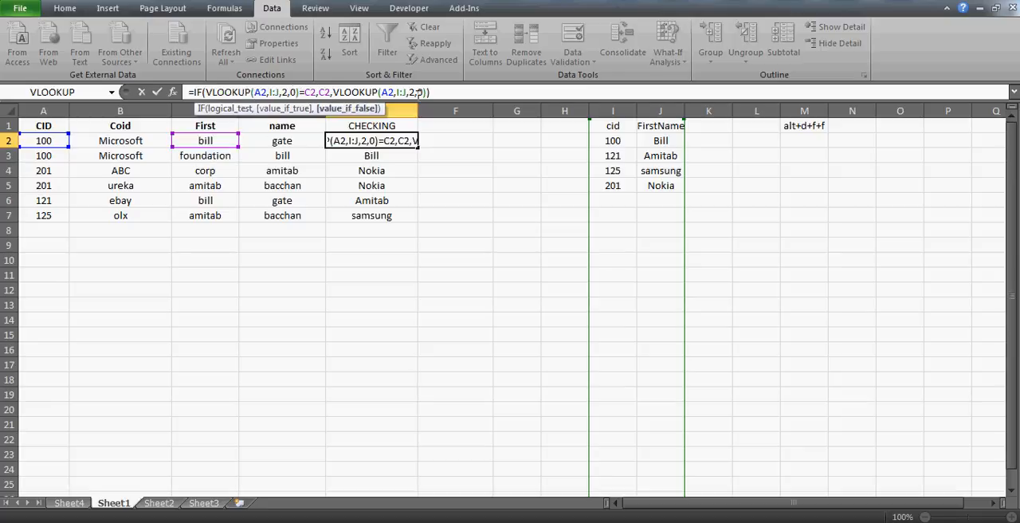
pyautogui.moveTo(333, 91); pyautogui.dragTo(431, 92)
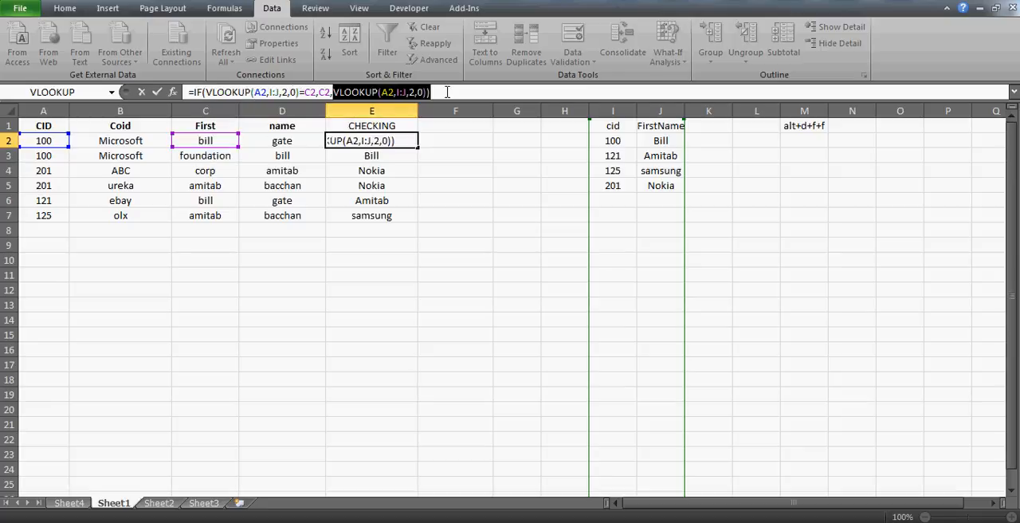
pyautogui.press('Escape')
# - Replace the value-if-false VLOOKUP in E2 so the formula reads =IF(VLOOKUP(A2,I:J,2,0)=C2,C2,"INCORRECT")
pyautogui.click(337, 92)
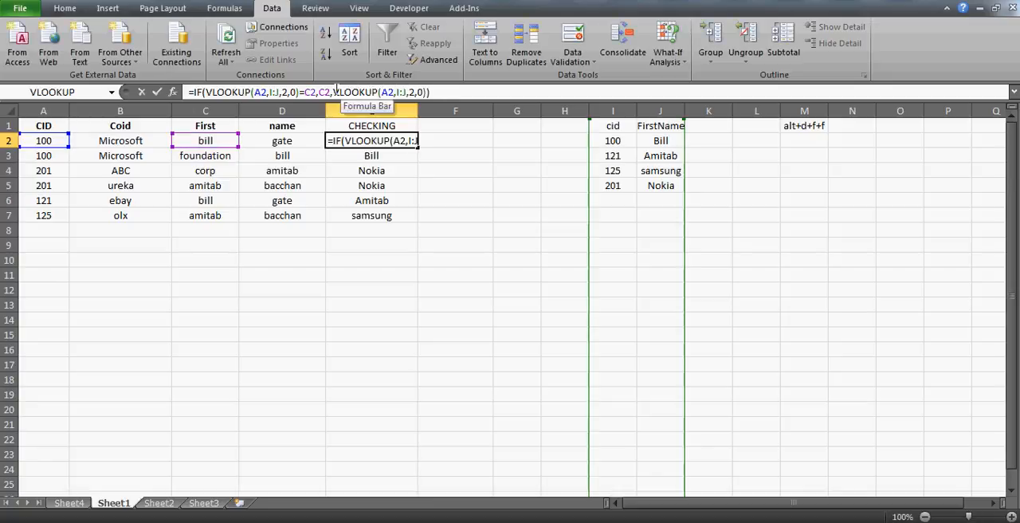
pyautogui.click(423, 92)
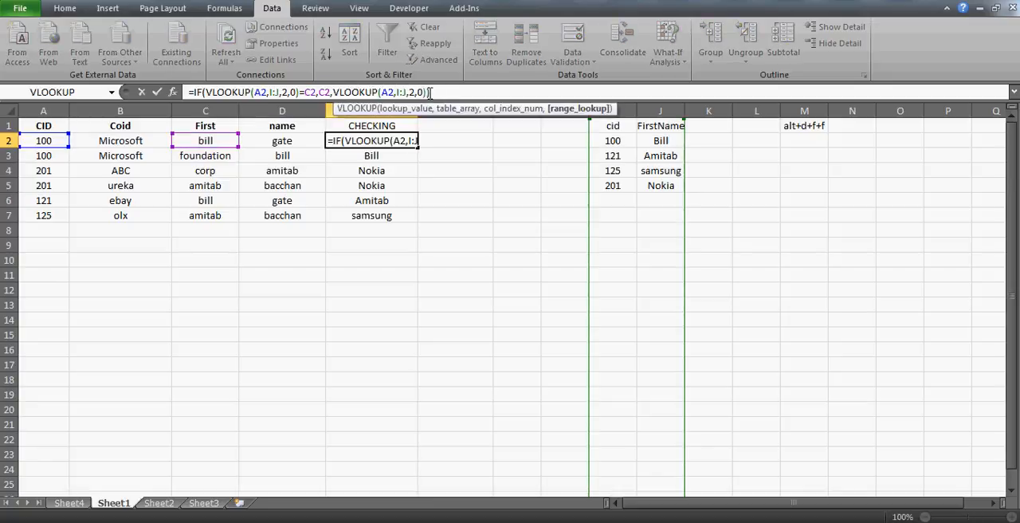
pyautogui.press('BackSpace')
pyautogui.press('BackSpace')
pyautogui.press('BackSpace')
pyautogui.press('BackSpace')
pyautogui.press('BackSpace')
pyautogui.press('BackSpace')
pyautogui.press('BackSpace')
pyautogui.press('BackSpace')
pyautogui.press('BackSpace')
pyautogui.press('BackSpace')
pyautogui.press('BackSpace')
pyautogui.press('BackSpace')
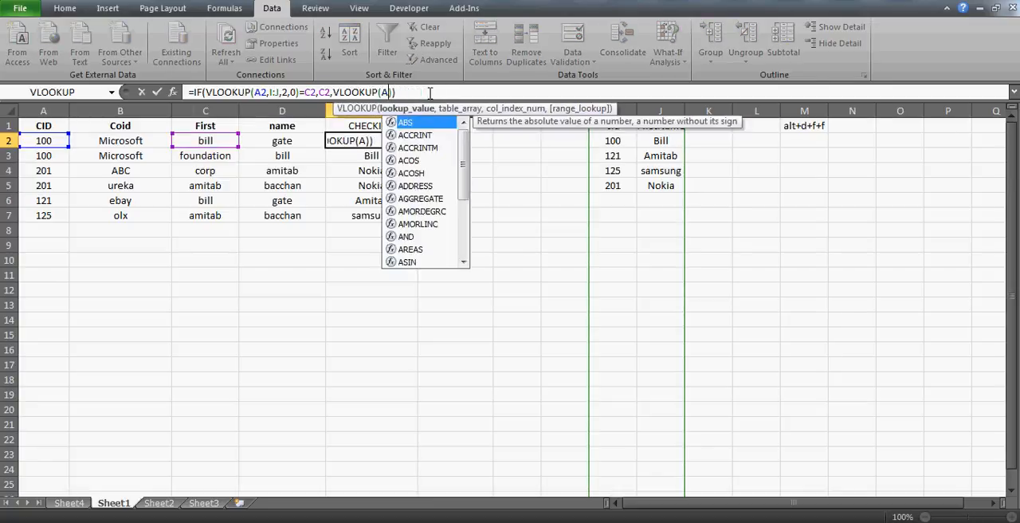
pyautogui.press('BackSpace')
pyautogui.press('BackSpace')
pyautogui.press('BackSpace')
pyautogui.press('BackSpace')
pyautogui.press('BackSpace')
pyautogui.press('BackSpace')
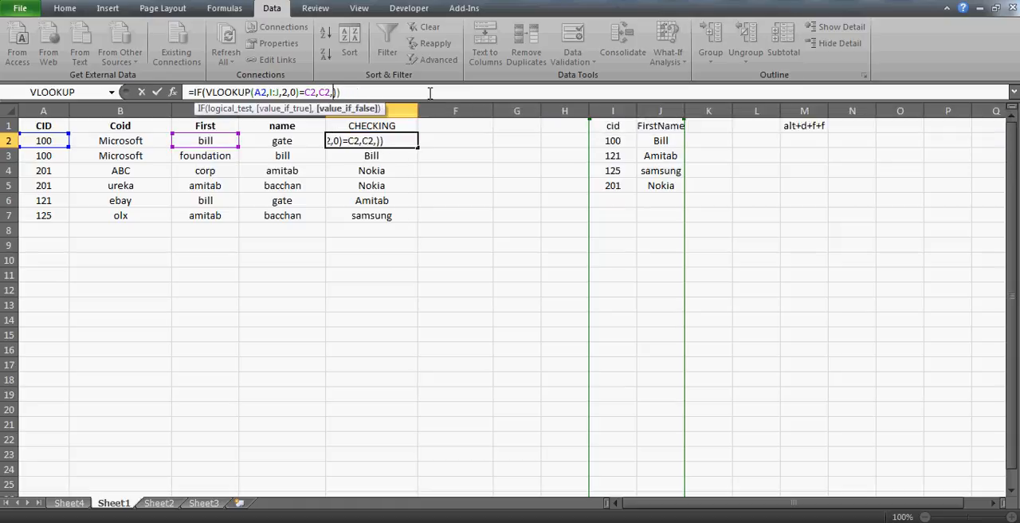
pyautogui.write('"INCORREC')
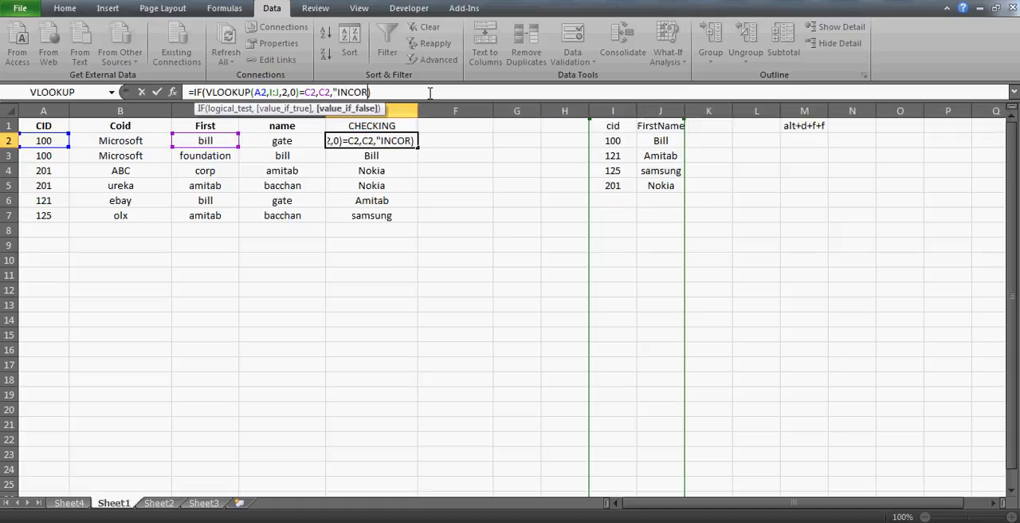
pyautogui.write('T"')
pyautogui.press('Return')
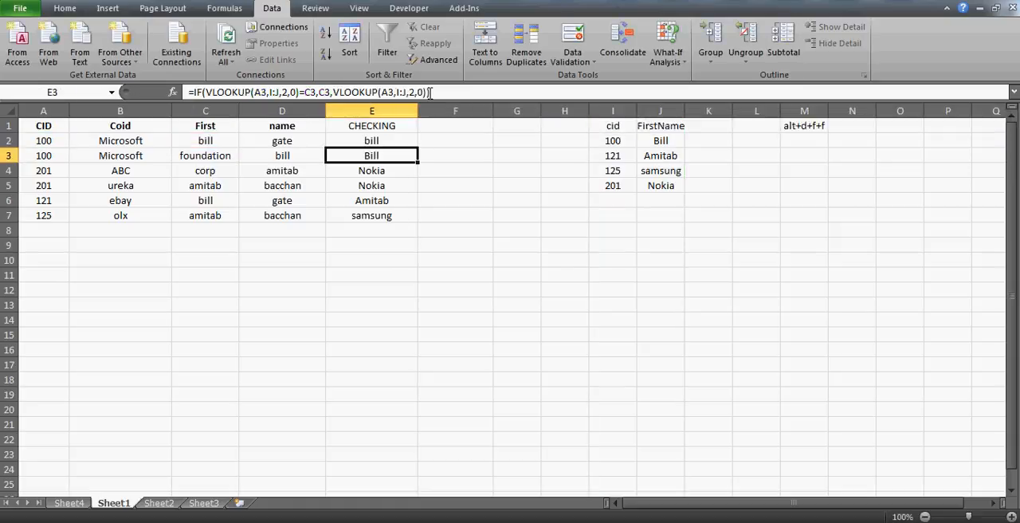
# - Copy the revised E2 formula into E3:E7 of the CHECKING column
pyautogui.press('Up')
pyautogui.hotkey('ctrl', 'c')
pyautogui.press('Down')
pyautogui.hotkey('shift', 'Down')
pyautogui.hotkey('shift', 'Down')
pyautogui.hotkey('shift', 'Down')
pyautogui.hotkey('shift', 'Down')
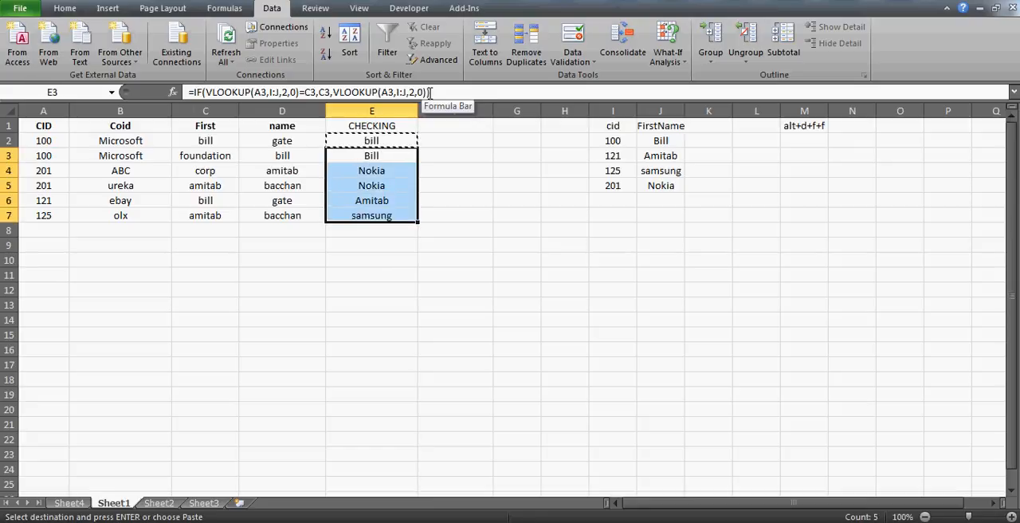
pyautogui.hotkey('ctrl', 'v')
pyautogui.press('Down')
pyautogui.press('Up')
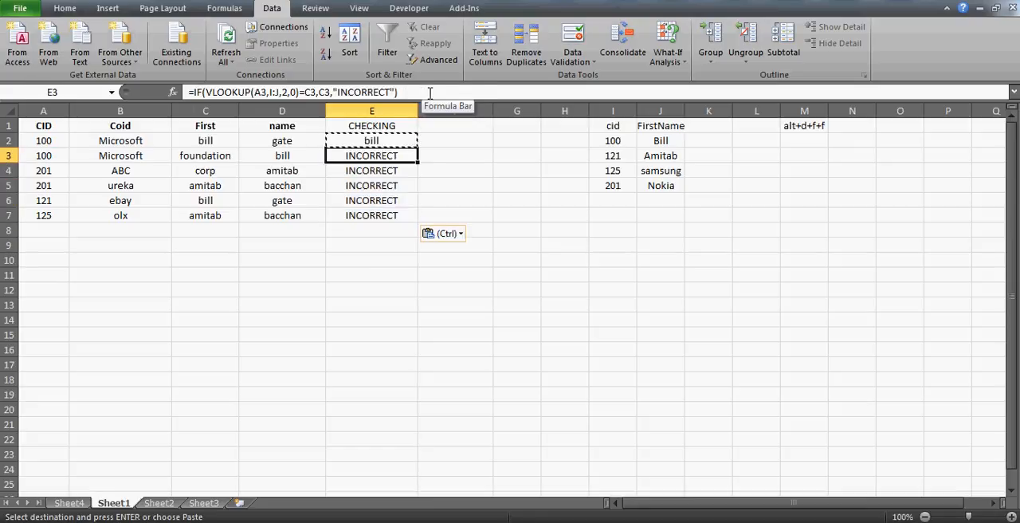
pyautogui.press('Escape')
# - Append FOUNDATION to the company name in B3 so it reads MicrosoftFOUNDATION
pyautogui.press('Left')
pyautogui.press('Left')
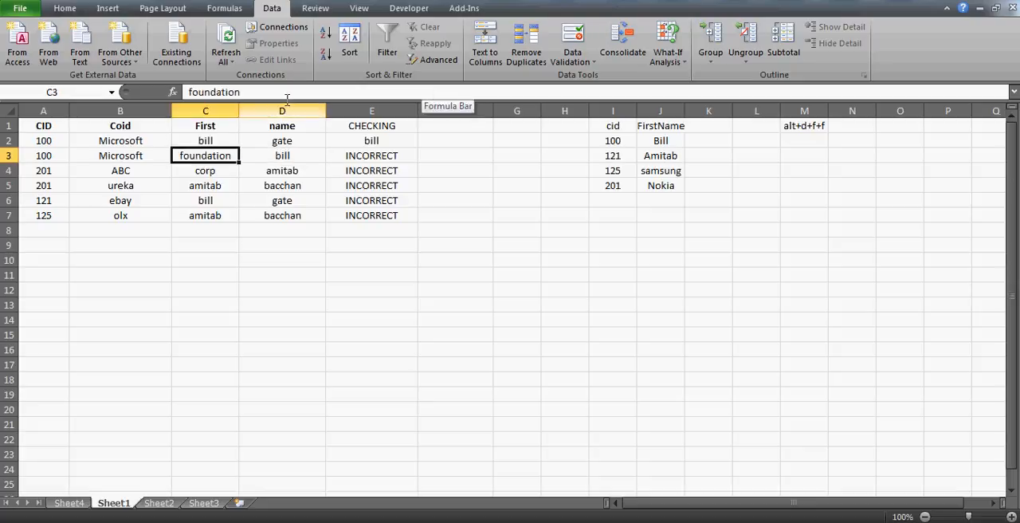
pyautogui.click(147, 153)
pyautogui.click(250, 94)
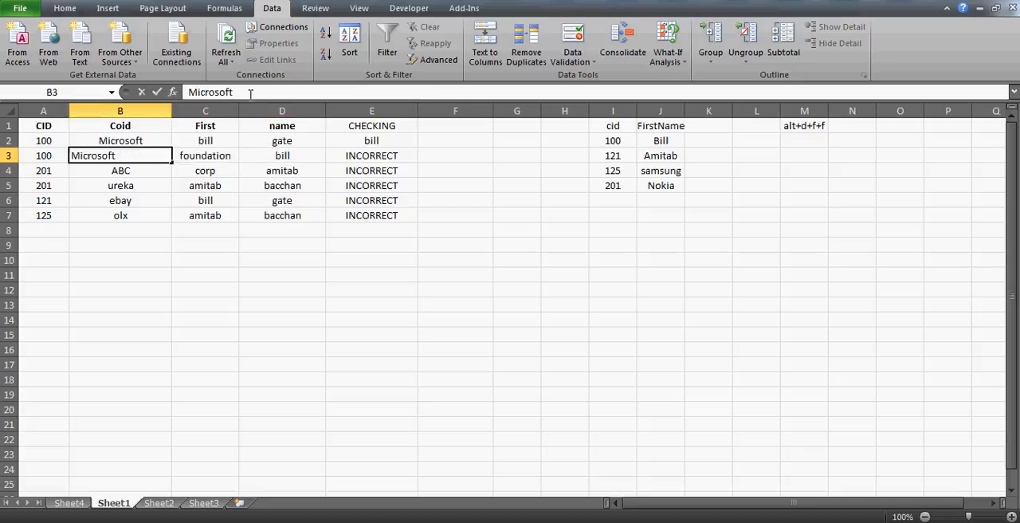
pyautogui.write('FOUNDATION')
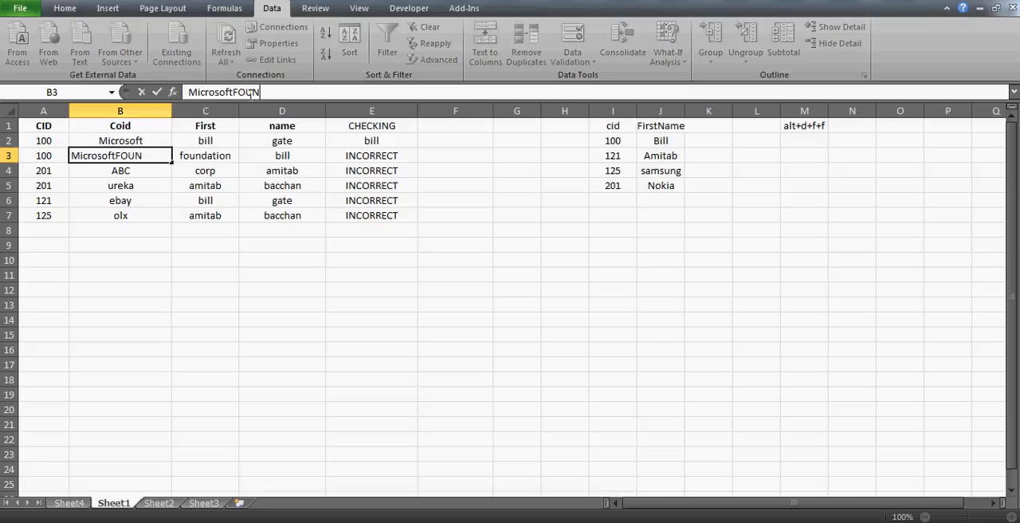
pyautogui.press('Return')
# - Correct the row 3 names by setting C3 to bill and D3 to GATE
pyautogui.press('Up')
pyautogui.press('Right')
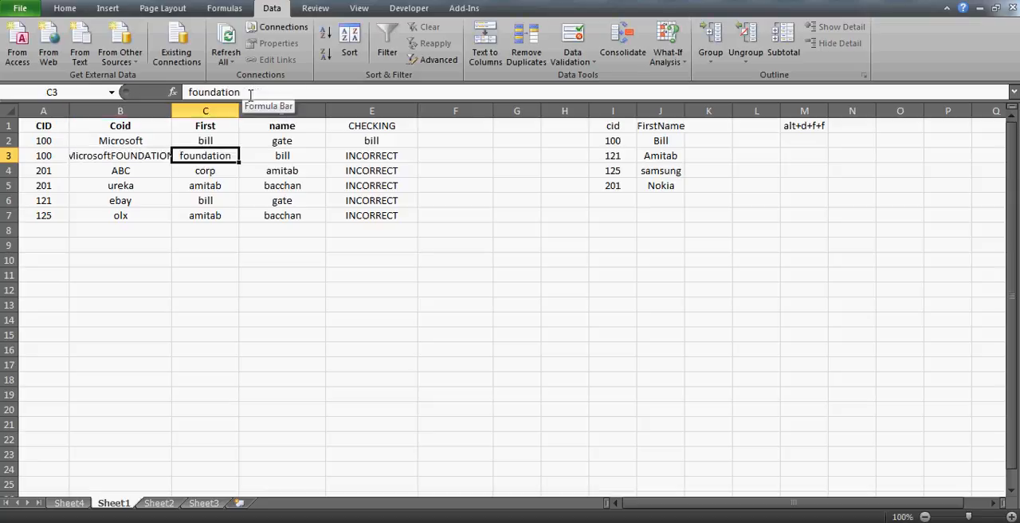
pyautogui.write('bill')
pyautogui.press('Right')
pyautogui.write('GA')
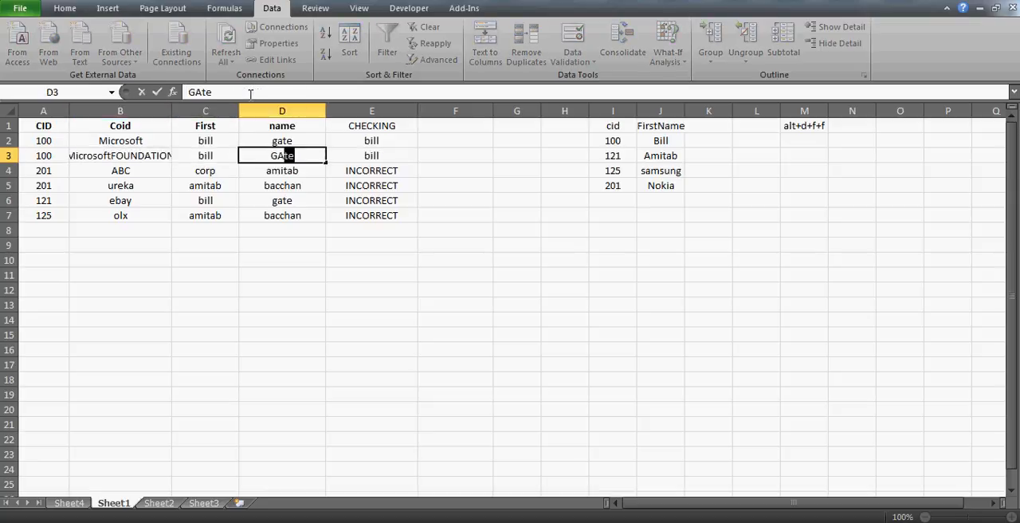
pyautogui.write('TE')
pyautogui.press('Return')
pyautogui.press('Up')
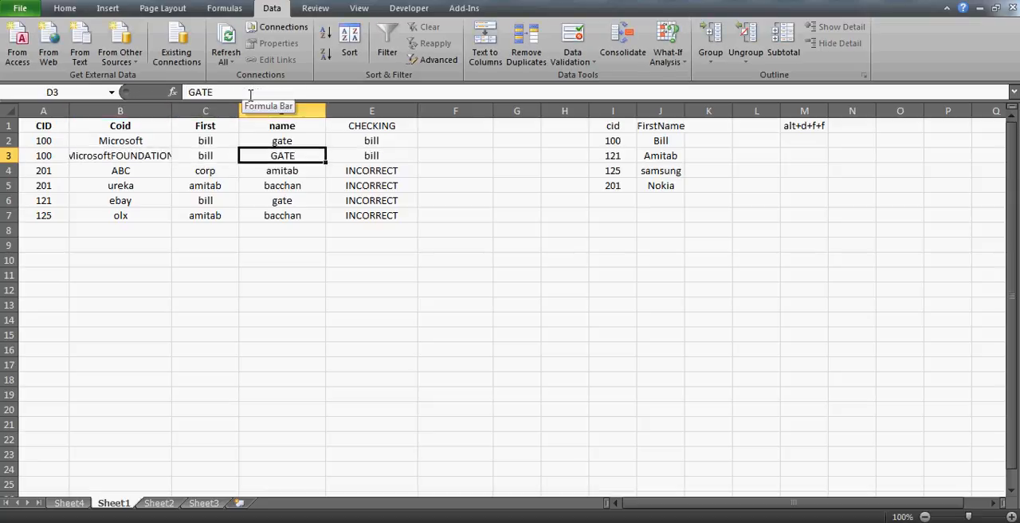
# - Autofit the width of column B to the full company name in B3
pyautogui.press('Down')
pyautogui.press('Down')
pyautogui.press('Up')
pyautogui.press('Left')
pyautogui.press('Left')
pyautogui.press('Up')
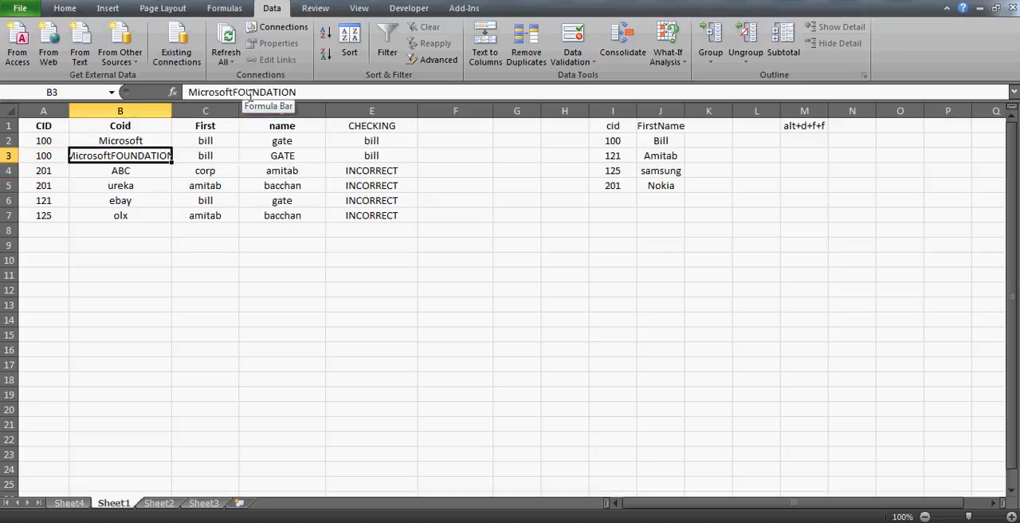
pyautogui.doubleClick(169, 103)
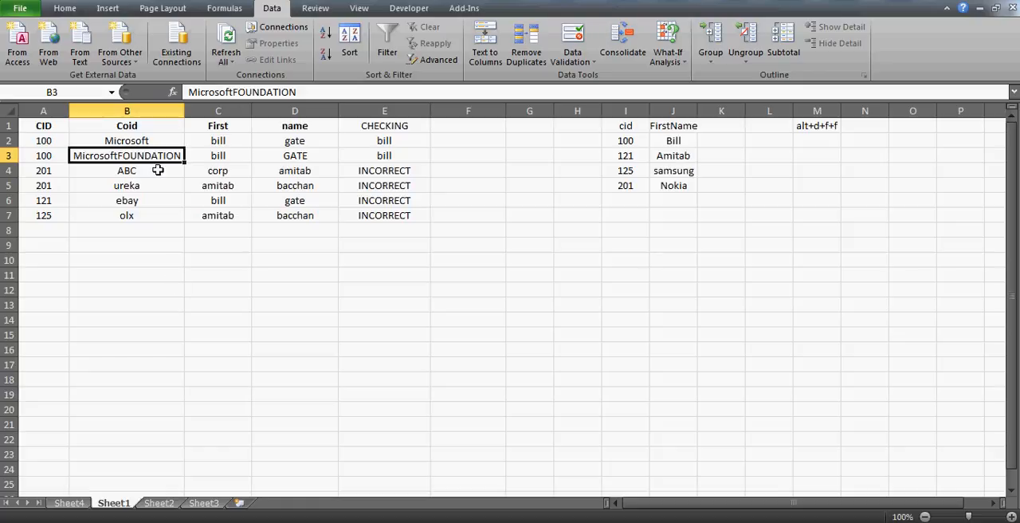
pyautogui.click(232, 93)
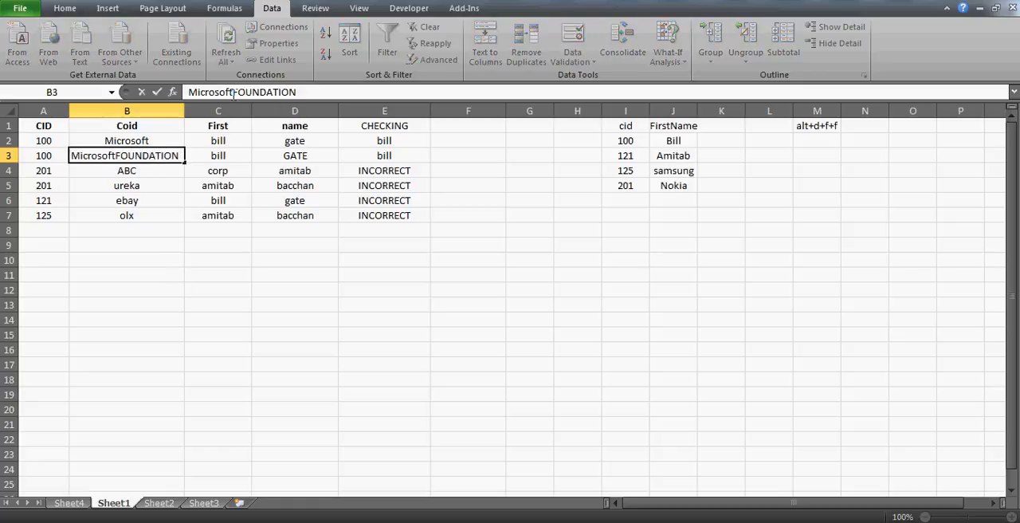
pyautogui.press('Escape')
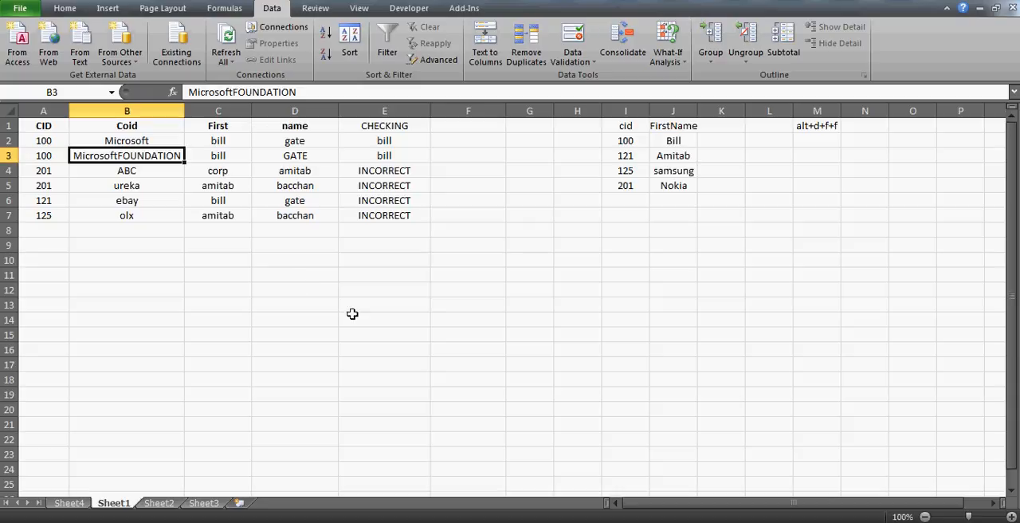
pyautogui.click(315, 306)
pyautogui.click(466, 286)
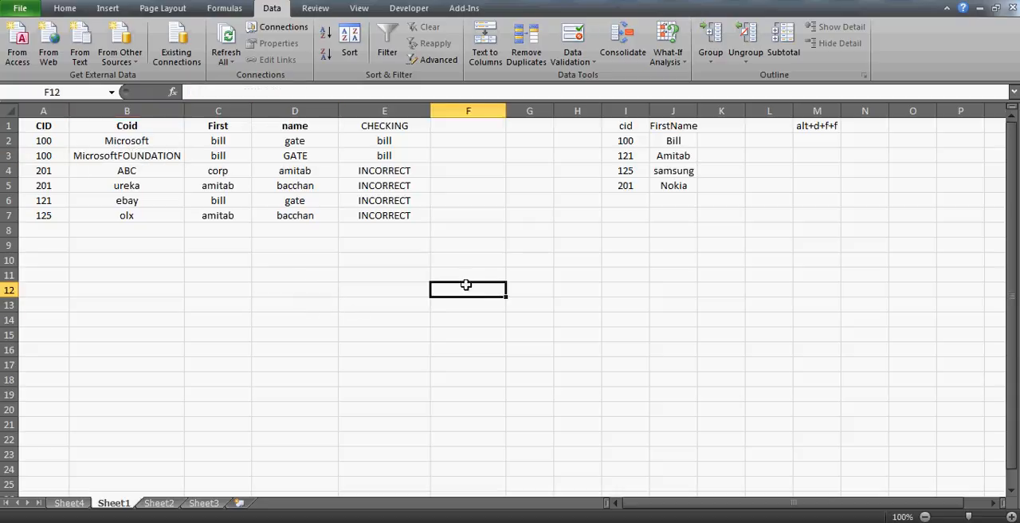
pyautogui.click(457, 143)
pyautogui.write('=')
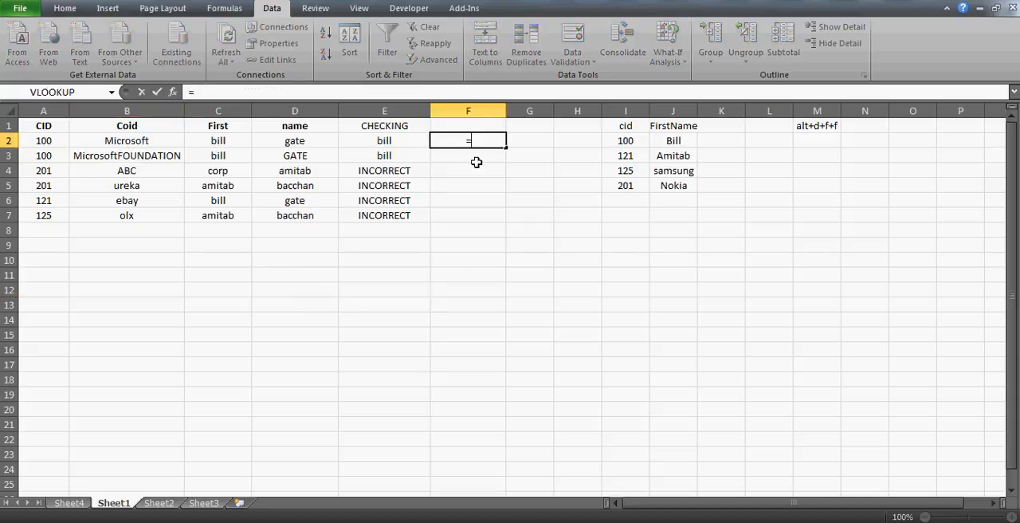
pyautogui.press('Left')
pyautogui.press('Left')
pyautogui.press('Left')
pyautogui.press('Left')
pyautogui.press('Escape')
pyautogui.press('Down')
# - Replace the first name in C3 with FOUNDATION
pyautogui.press('Left')
pyautogui.press('Left')
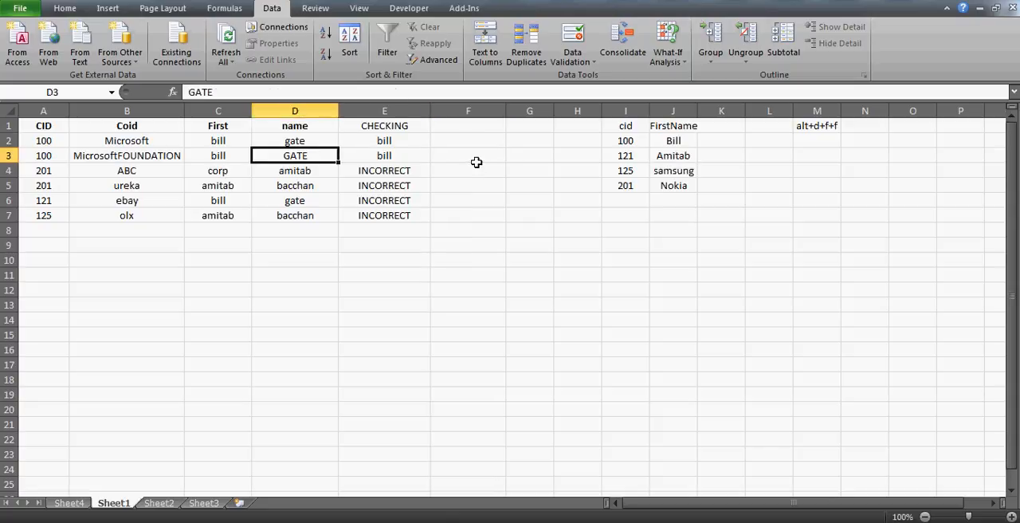
pyautogui.press('Left')
pyautogui.press('Left')
pyautogui.press('Right')
pyautogui.write('FOUNDAT')
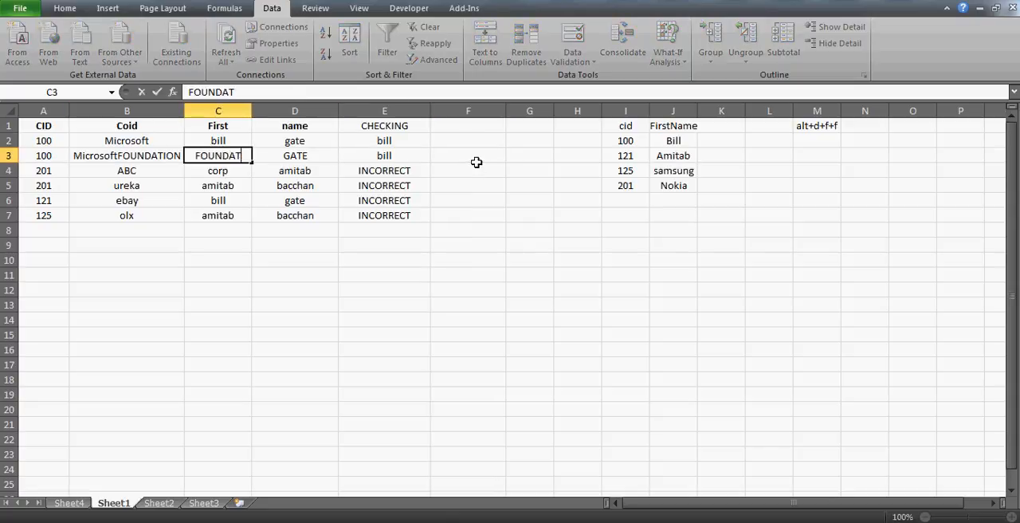
pyautogui.write('ION')
pyautogui.press('Return')
# - Remove FOUNDATION from the company name in B3 so it reads Microsoft
pyautogui.press('Up')
pyautogui.press('Left')
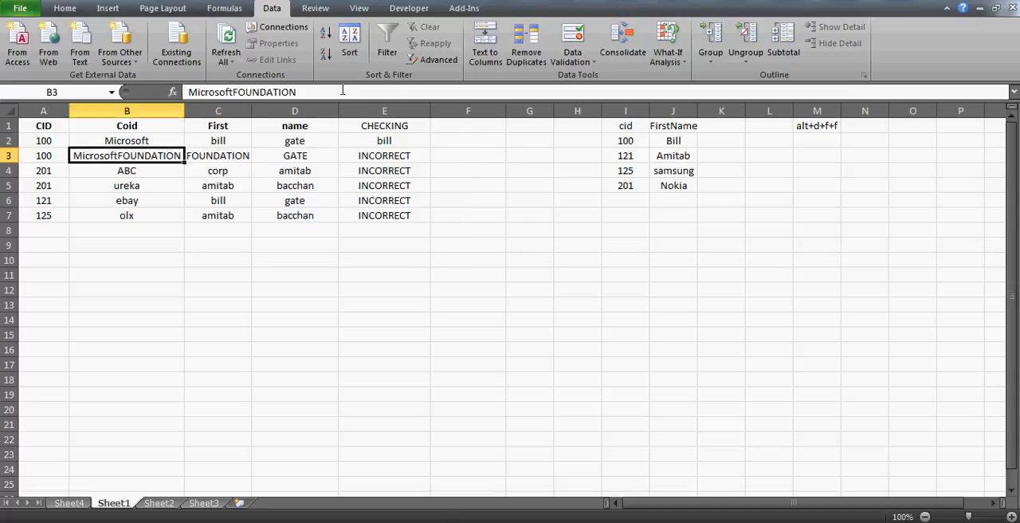
pyautogui.press('F2')
pyautogui.press('BackSpace')
pyautogui.press('BackSpace')
pyautogui.press('BackSpace')
pyautogui.press('BackSpace')
pyautogui.press('BackSpace')
pyautogui.press('BackSpace')
pyautogui.press('BackSpace')
pyautogui.press('BackSpace')
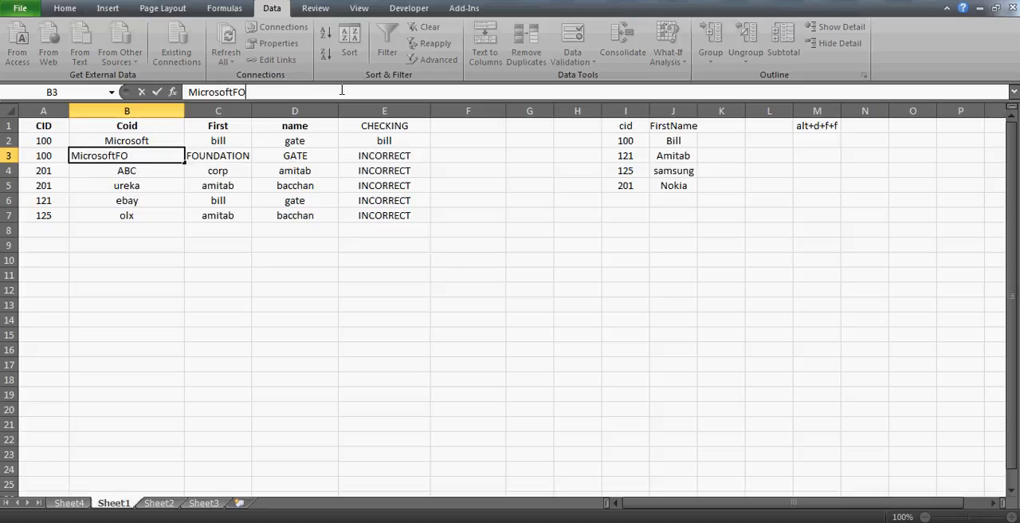
pyautogui.press('BackSpace')
pyautogui.press('BackSpace')
pyautogui.press('Return')
# - Join the company name and the checking result of row 3 in F3 with =B3&E3, and autofit column F
pyautogui.press('Up')
pyautogui.press('Right')
pyautogui.press('Right')
pyautogui.press('Right')
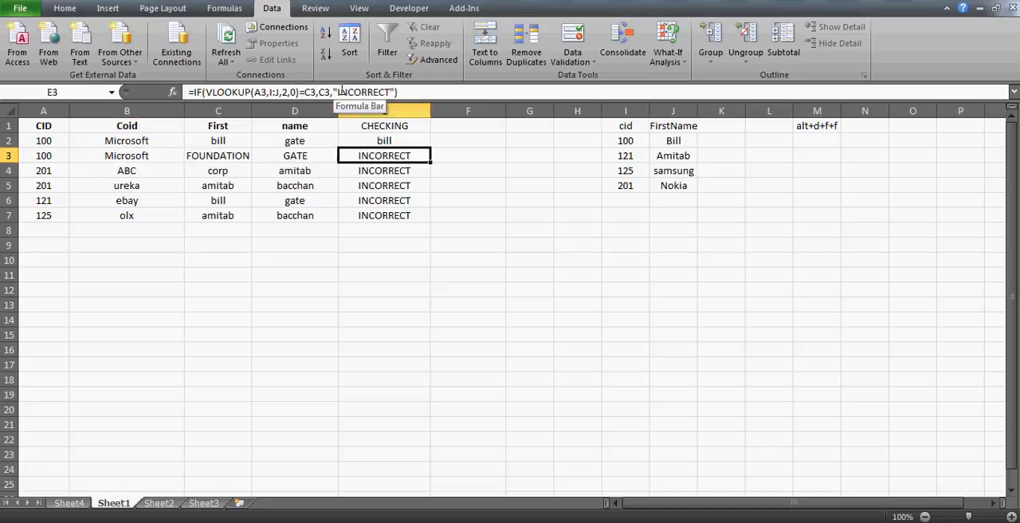
pyautogui.press('Right')
pyautogui.write('=')
pyautogui.press('Left')
pyautogui.press('Left')
pyautogui.press('Left')
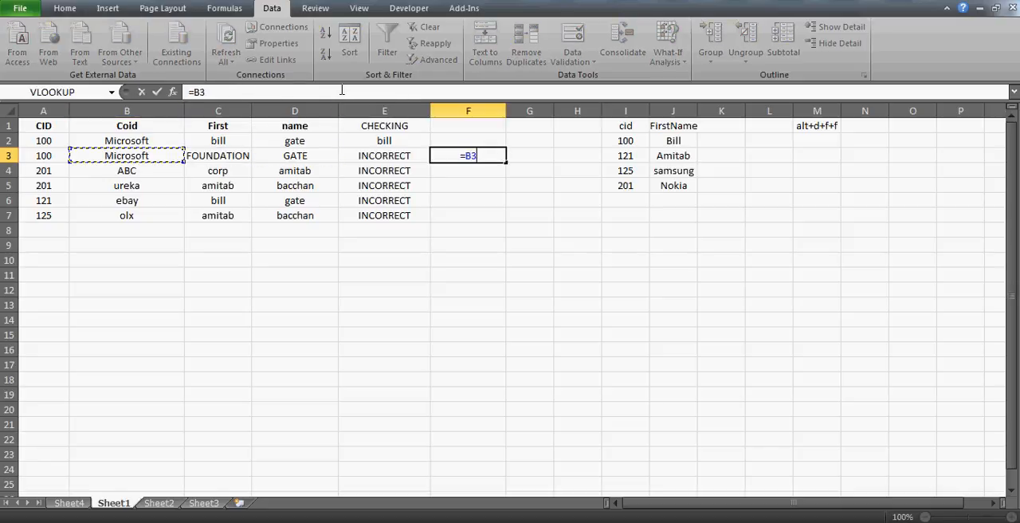
pyautogui.write('&')
pyautogui.press('Left')
pyautogui.press('Return')
pyautogui.press('Up')
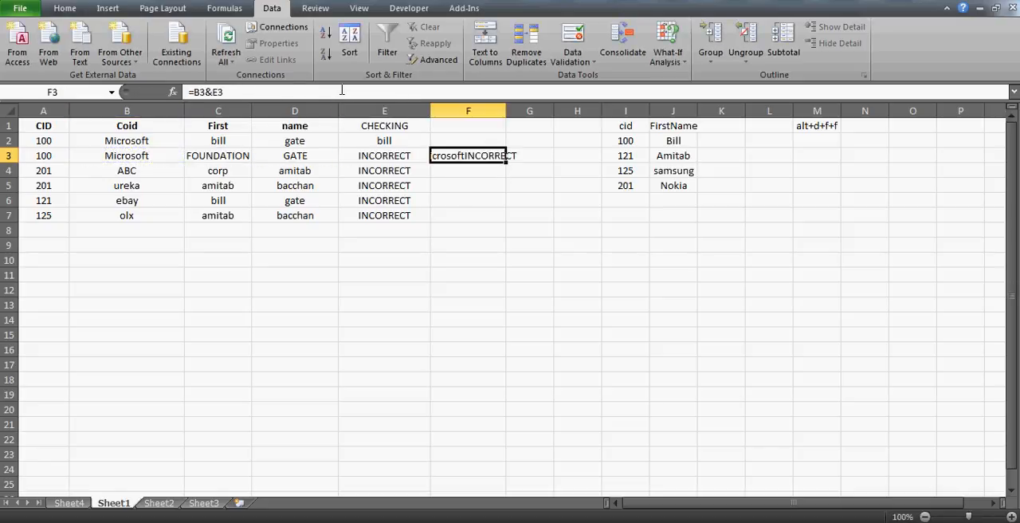
pyautogui.doubleClick(507, 110)
# - Examine the company name in B3 and the IF and VLOOKUP formula in E2 of the CHECKING column
pyautogui.click(138, 156)
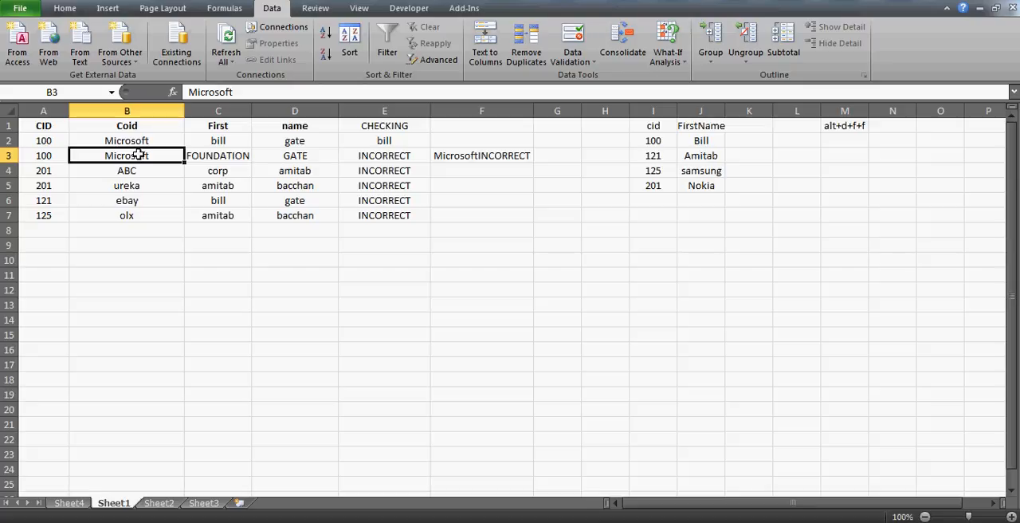
pyautogui.click(550, 303)
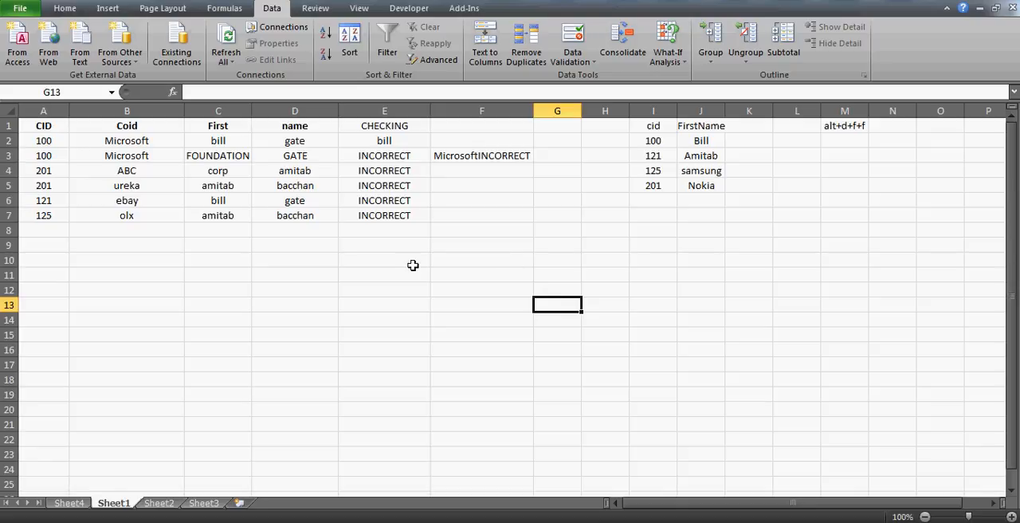
pyautogui.click(391, 292)
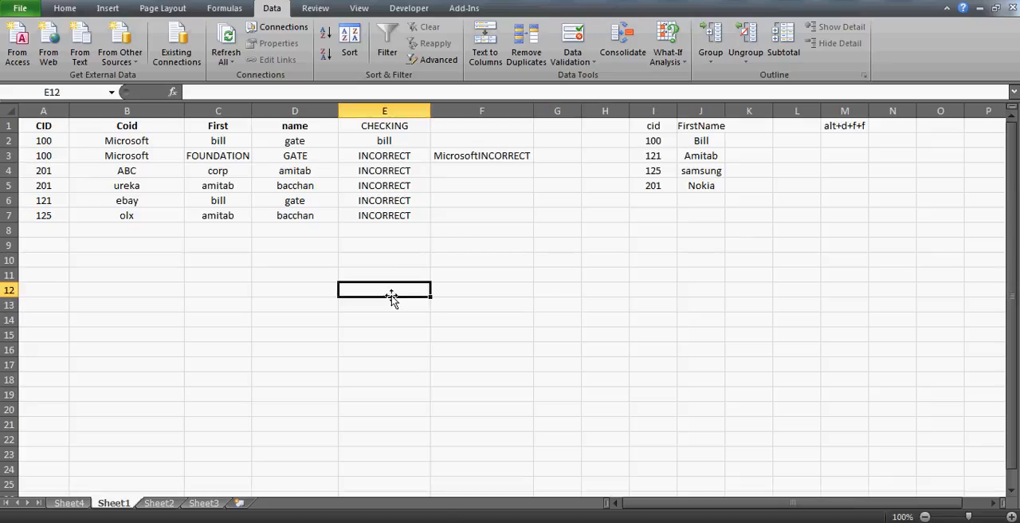
pyautogui.click(393, 139)
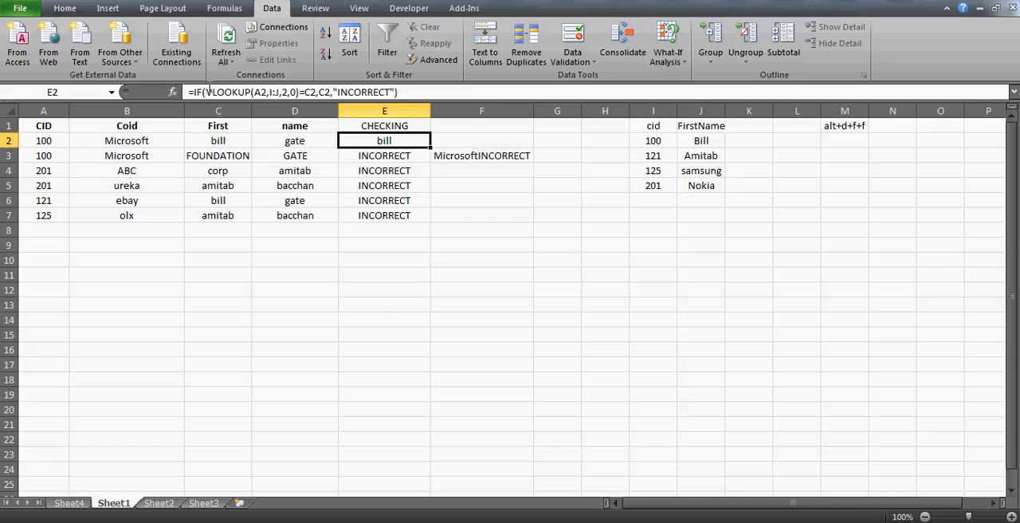